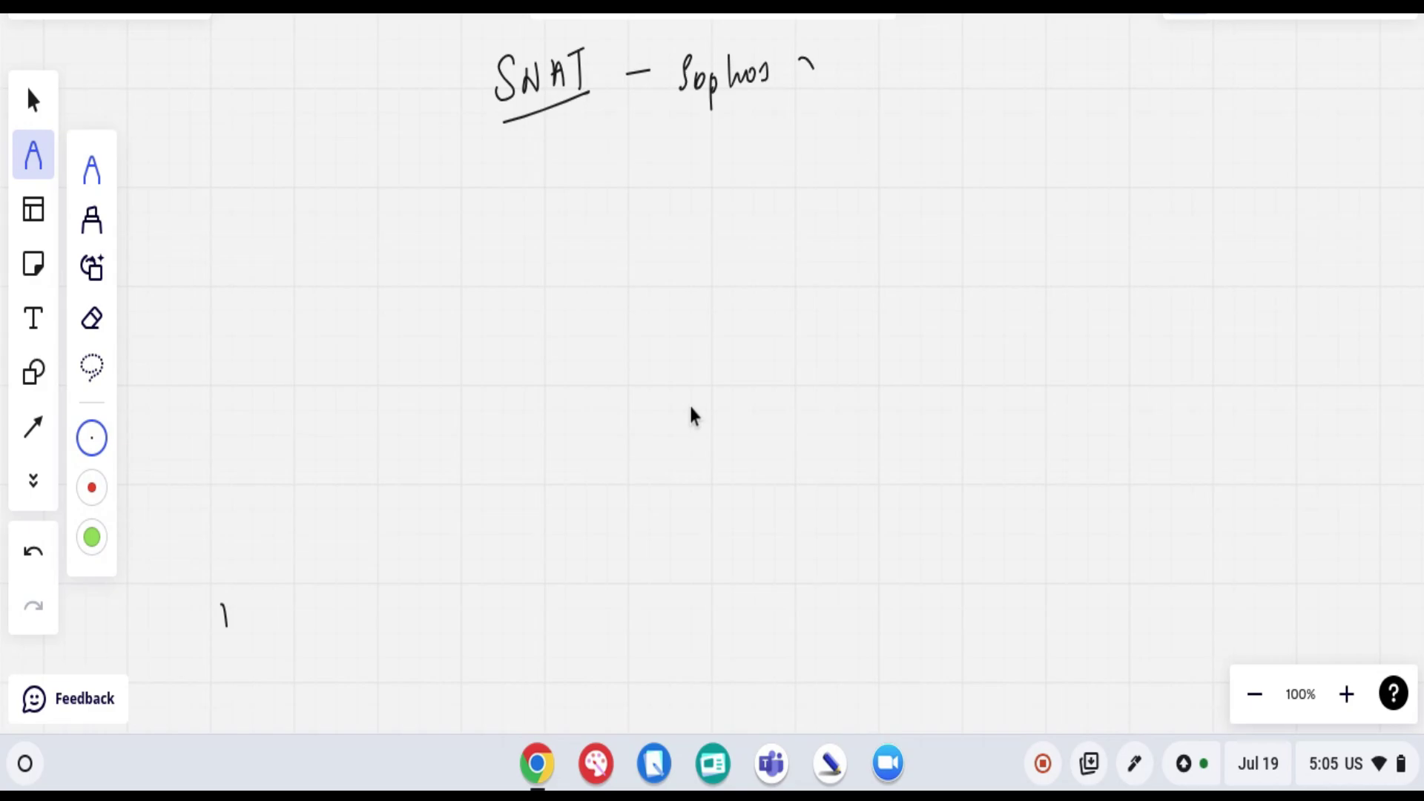
Complete the handwritten title as "SNAT - Sophos xgs firewall" and underline the firewall name.
left_click_drag(834, 54, 838, 73)
mouse_move(878, 43)
left_mouse_down()
mouse_move(877, 97)
mouse_move(903, 75)
mouse_move(989, 59)
left_mouse_up()
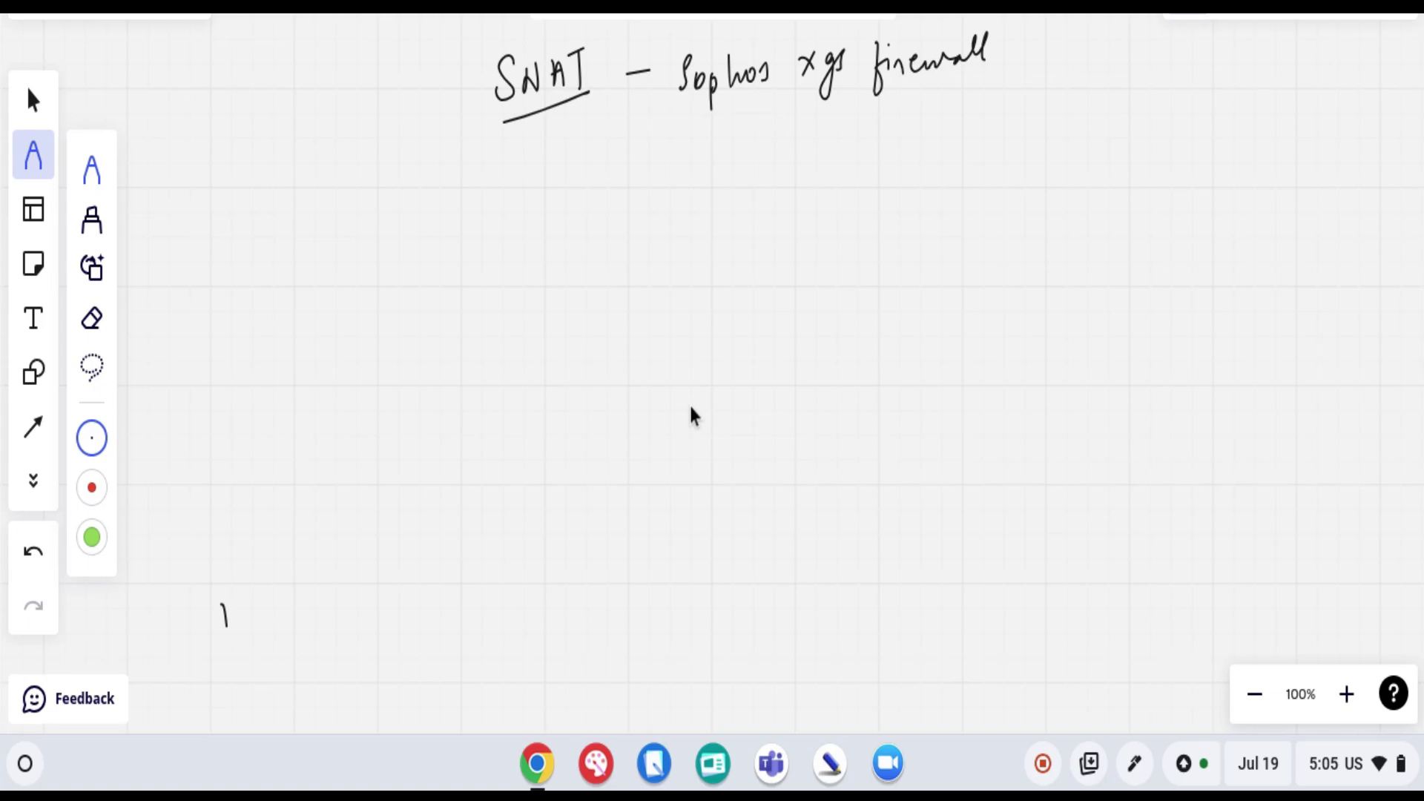
left_click_drag(688, 109, 962, 93)
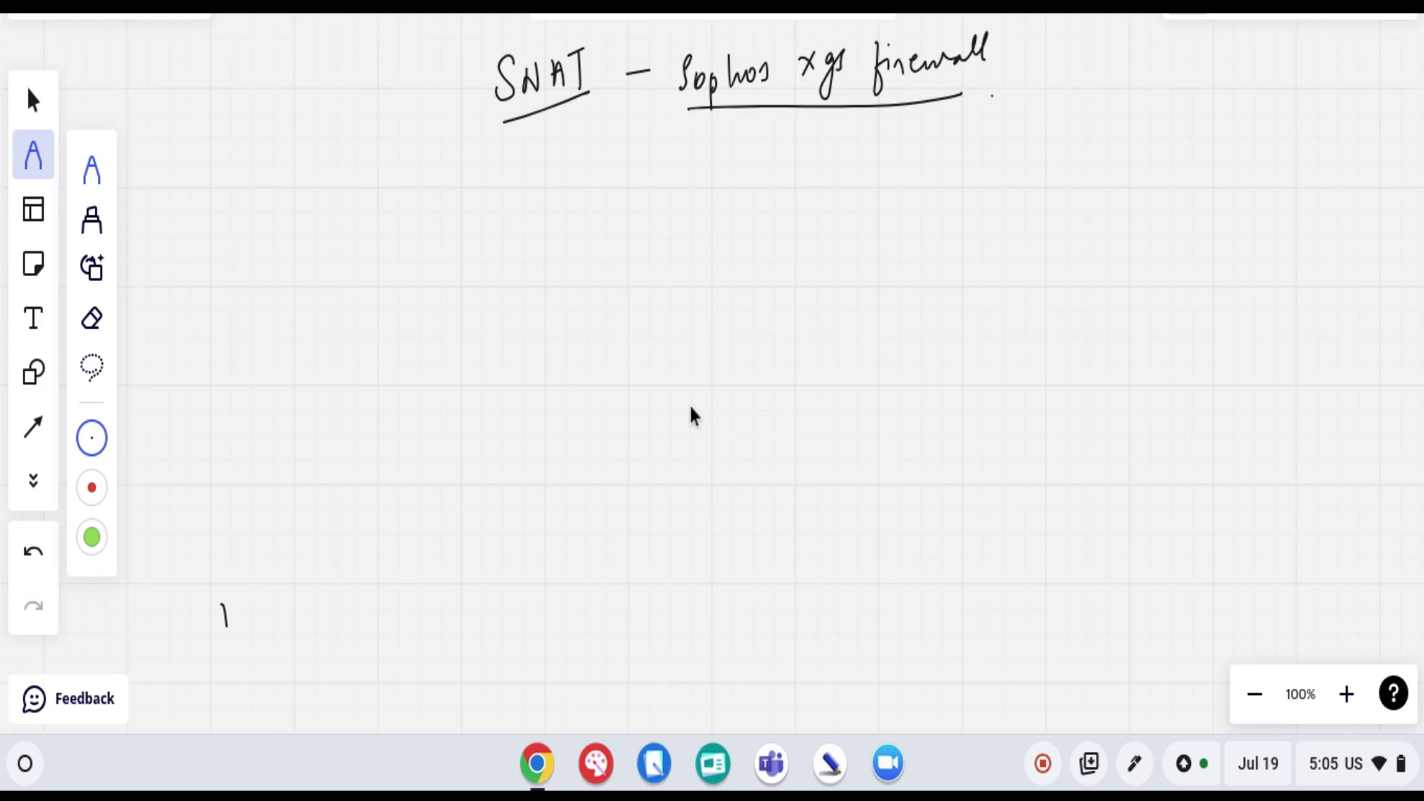
left_click_drag(444, 256, 689, 404)
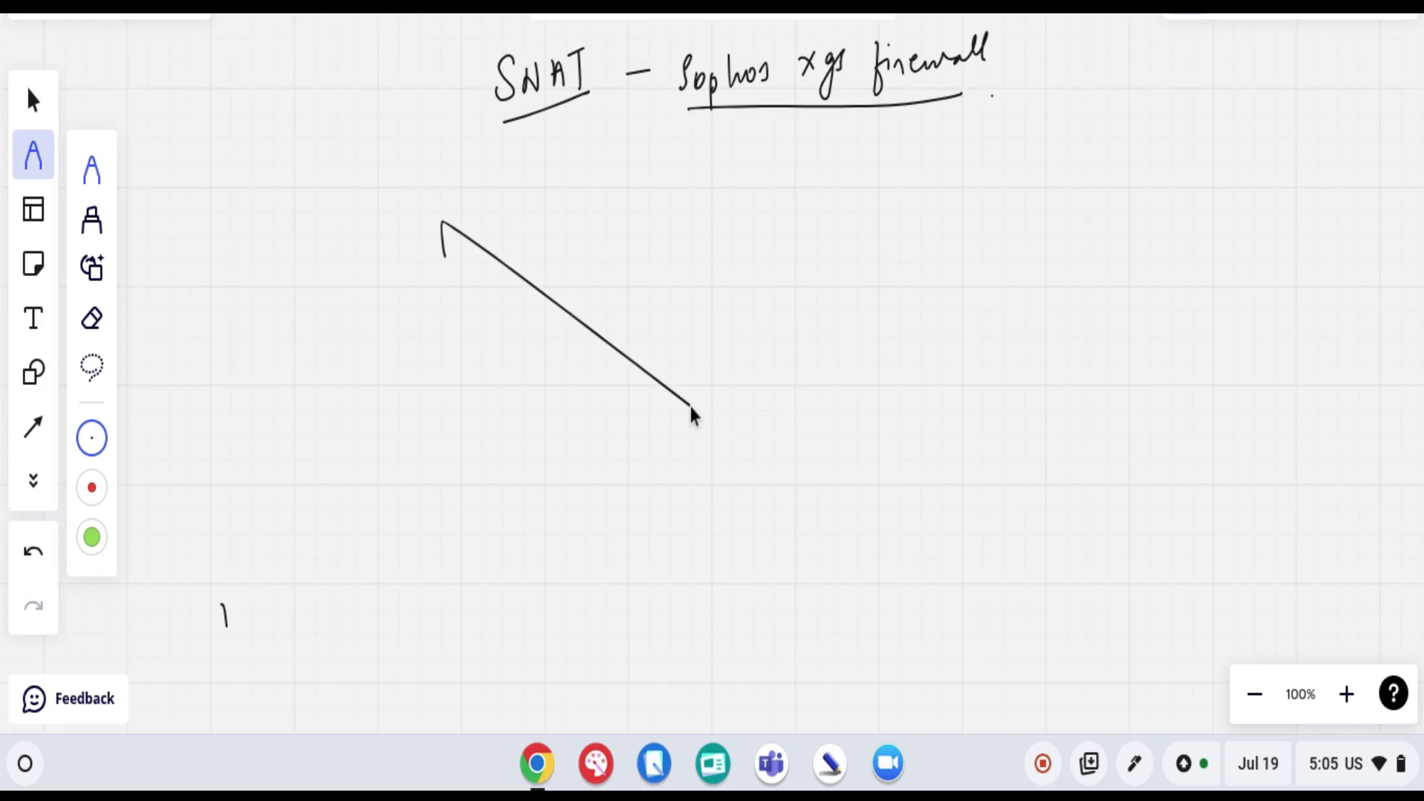
key("e")
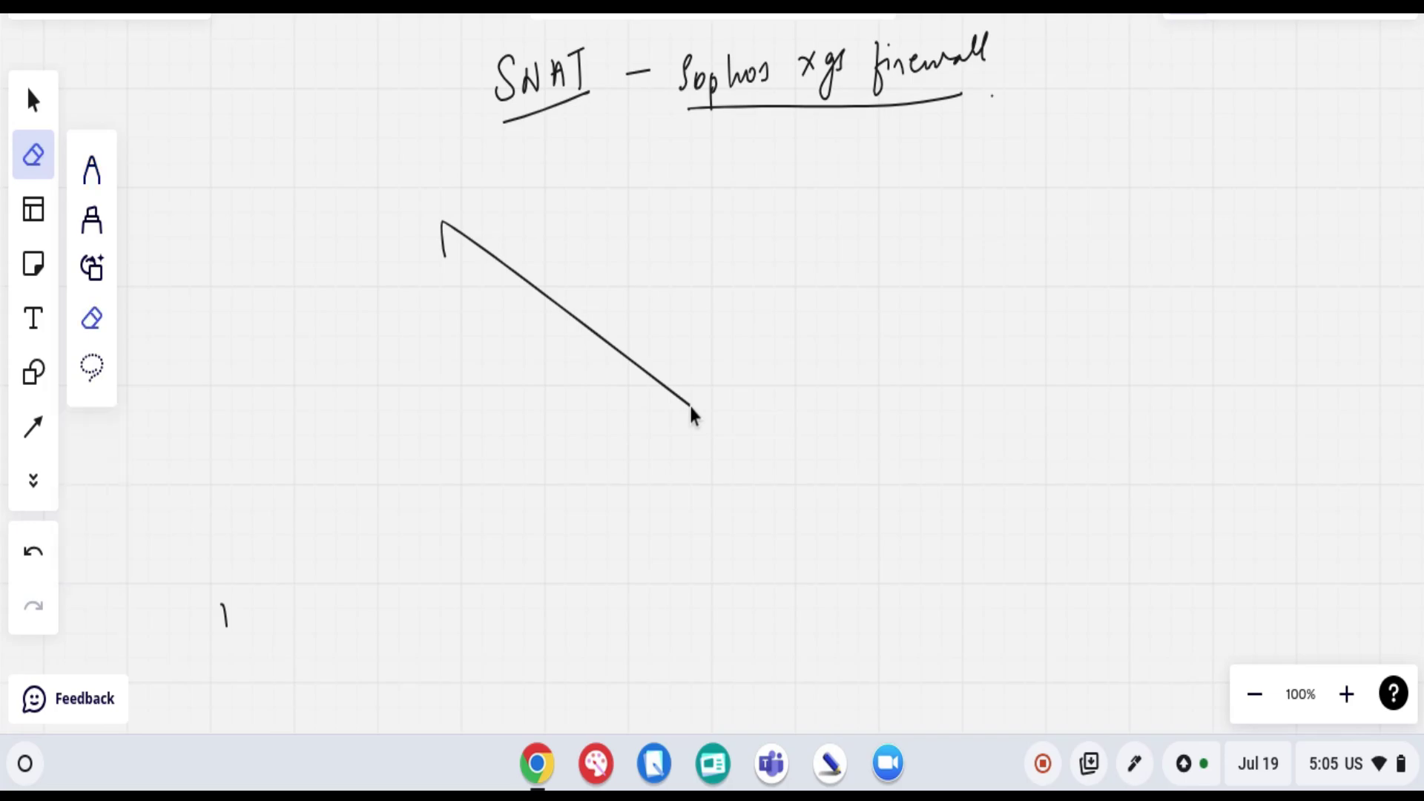
left_click(691, 406)
key("p")
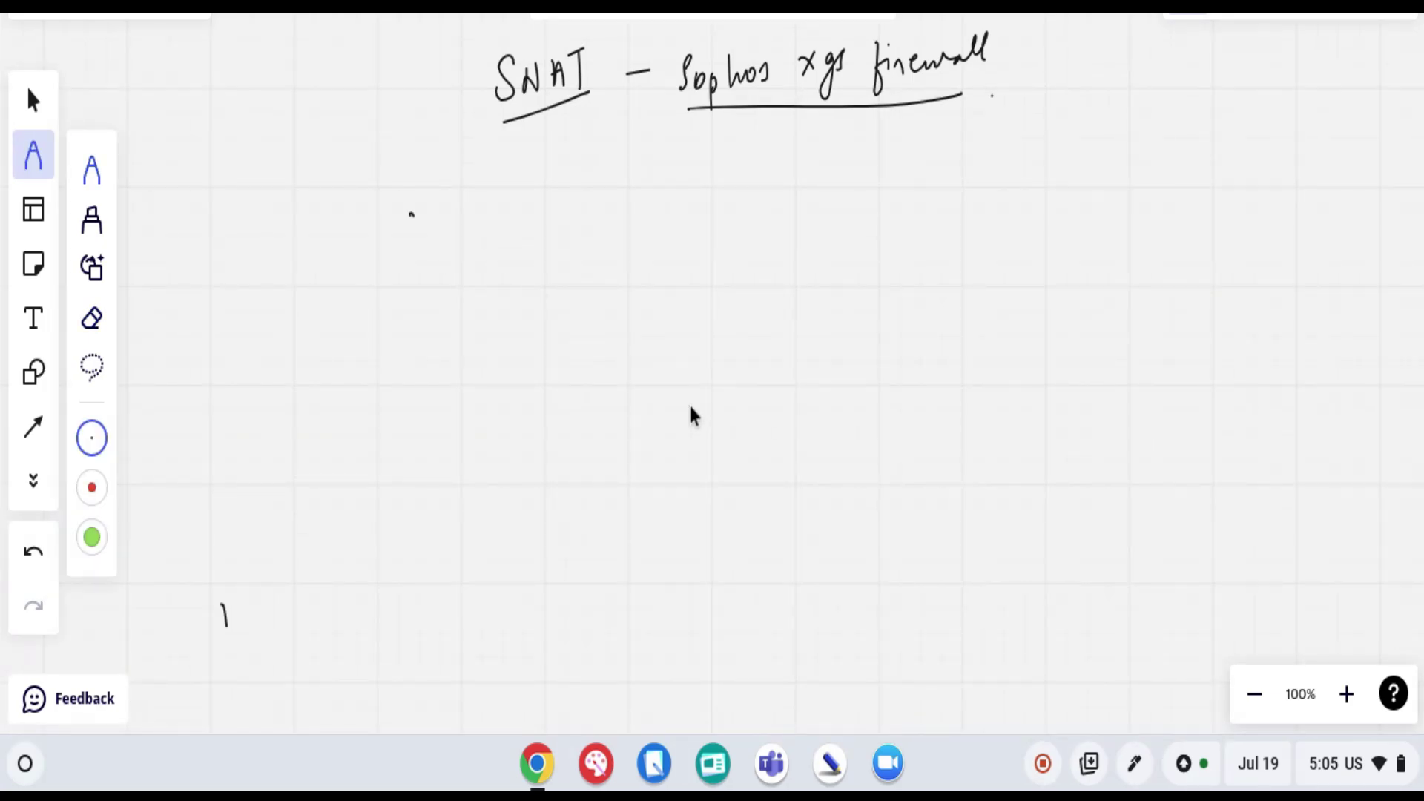
Sketch a computer linked by a line to a firewall box labelled "fw", with a second line leading outward.
left_click_drag(412, 214, 415, 243)
mouse_move(413, 209)
left_mouse_down()
mouse_move(455, 196)
mouse_move(416, 242)
mouse_move(443, 254)
mouse_move(474, 213)
mouse_move(606, 202)
mouse_move(633, 173)
mouse_move(635, 229)
left_mouse_up()
left_click_drag(634, 173, 770, 154)
left_click_drag(767, 156, 636, 228)
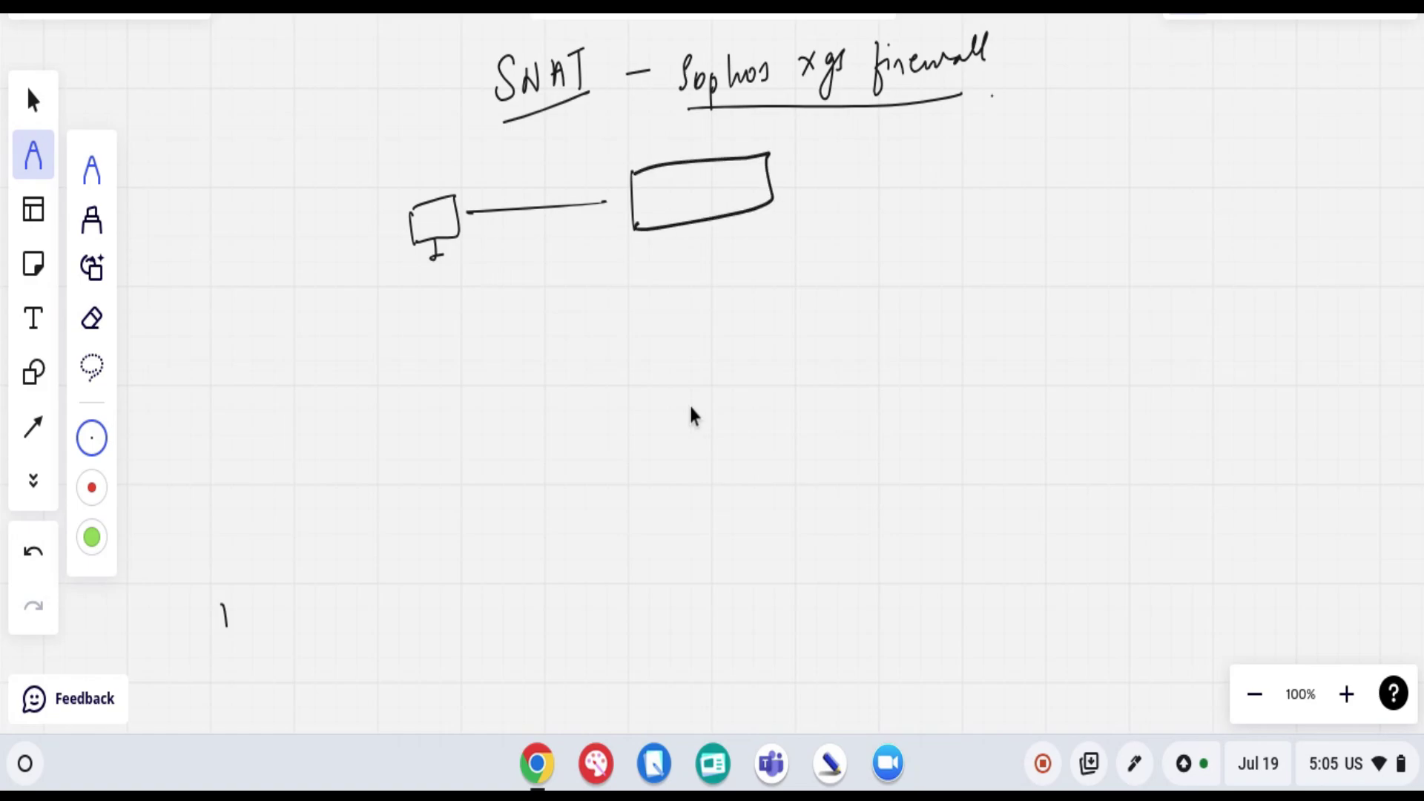
mouse_move(670, 178)
left_mouse_down()
mouse_move(663, 213)
mouse_move(701, 187)
mouse_move(870, 161)
left_mouse_up()
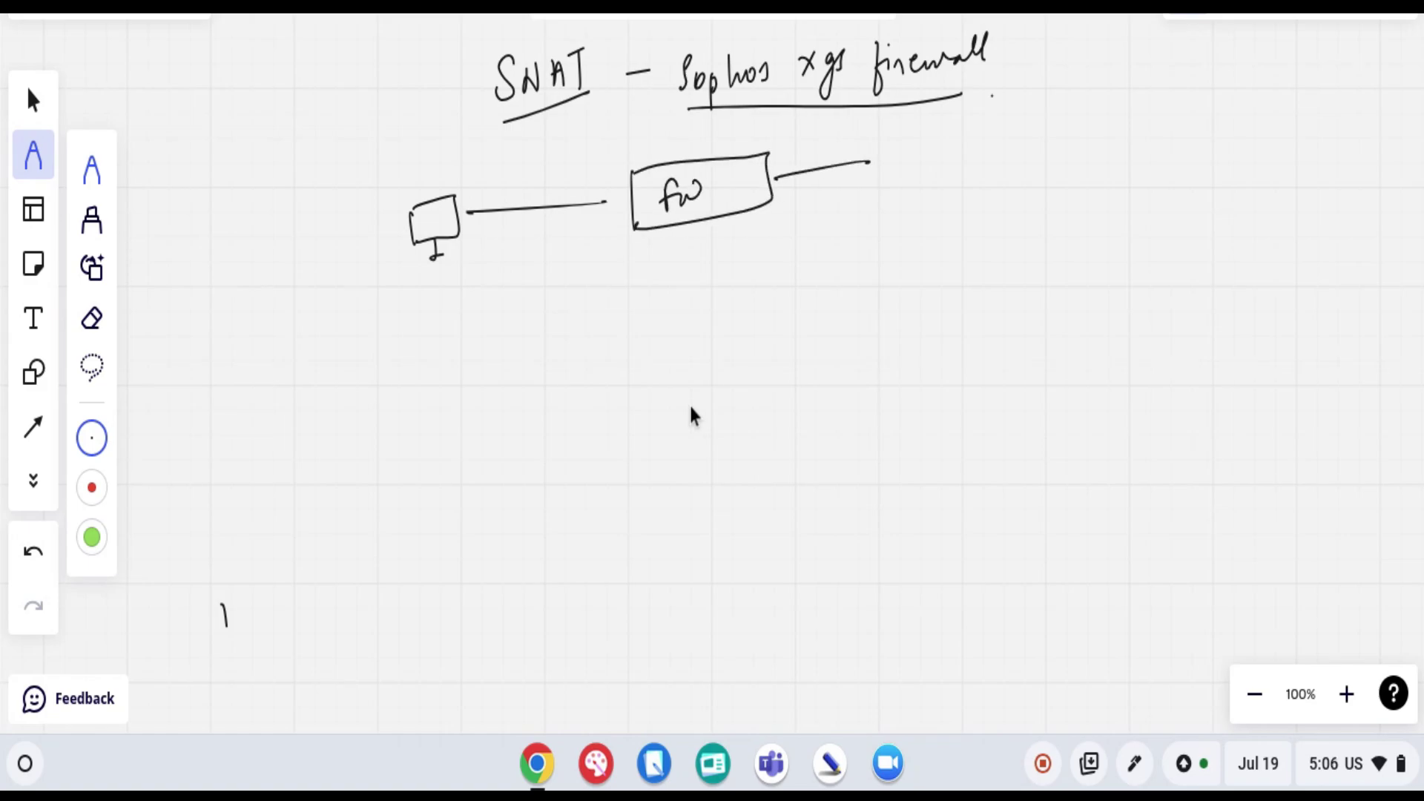
Add "/sophos" to the firewall box label and draw an ISP cloud at the end of the outgoing line.
left_click_drag(723, 161, 705, 203)
mouse_move(725, 176)
left_mouse_down()
mouse_move(713, 200)
mouse_move(748, 179)
mouse_move(732, 187)
mouse_move(740, 210)
mouse_move(757, 182)
left_mouse_up()
left_click_drag(755, 162, 765, 185)
mouse_move(892, 141)
left_mouse_down()
mouse_move(879, 169)
mouse_move(893, 180)
left_mouse_up()
mouse_move(918, 132)
left_mouse_down()
mouse_move(942, 152)
mouse_move(927, 175)
mouse_move(907, 172)
left_mouse_up()
mouse_move(920, 157)
left_mouse_down()
mouse_move(912, 170)
mouse_move(925, 160)
left_mouse_up()
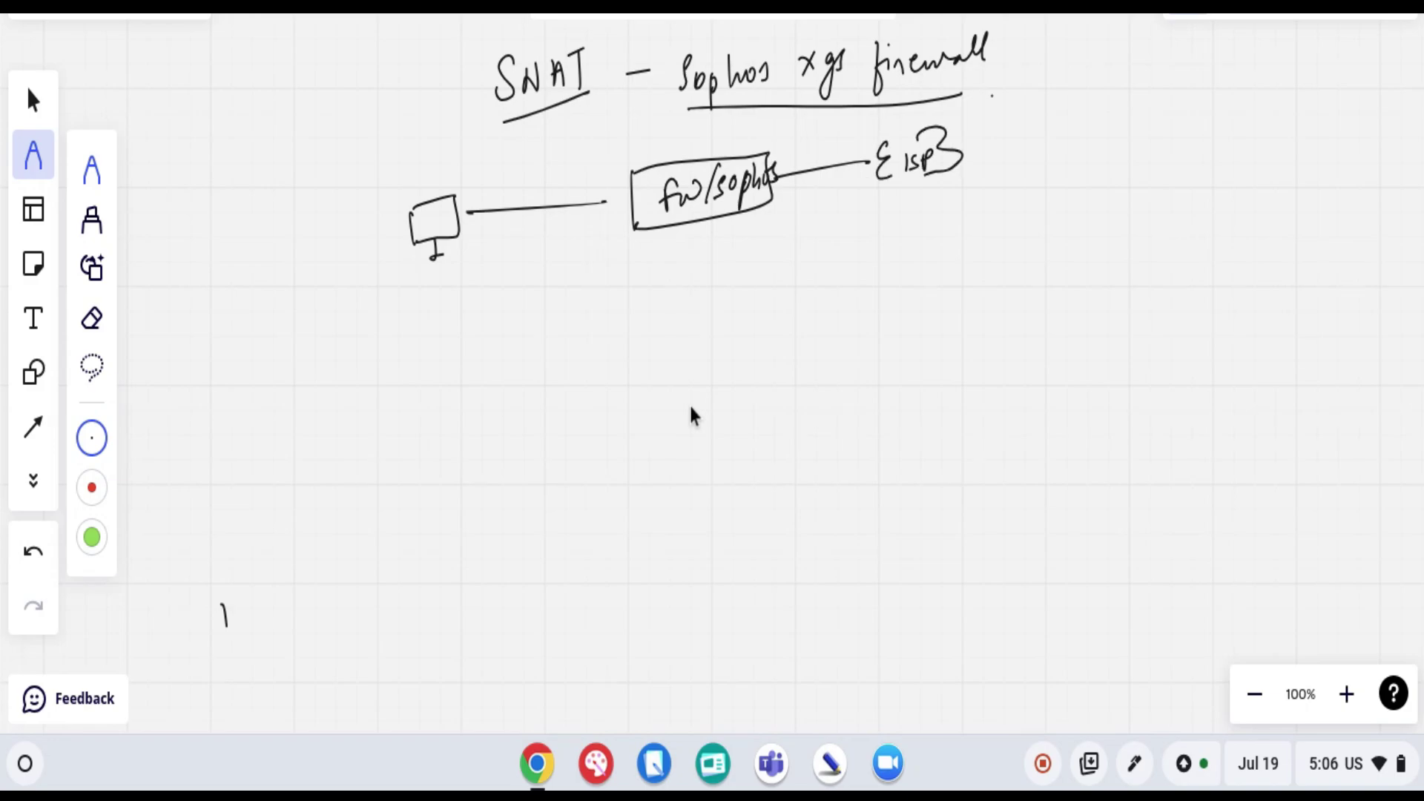
Label the computer-side link "LAN" and write the subnet 192.168.10.0/24 beneath it.
mouse_move(505, 230)
left_mouse_down()
mouse_move(522, 251)
mouse_move(540, 240)
left_mouse_up()
left_click_drag(545, 248, 559, 219)
mouse_move(459, 304)
left_mouse_down()
mouse_move(458, 331)
mouse_move(510, 303)
left_mouse_up()
left_click(491, 306)
left_click_drag(526, 281, 520, 301)
mouse_move(540, 276)
left_mouse_down()
mouse_move(536, 294)
mouse_move(568, 269)
mouse_move(578, 289)
left_mouse_up()
left_click(560, 285)
left_click(603, 253)
left_click_drag(582, 261, 606, 280)
Mark the firewall's two interfaces with dots, labelling the LAN side A and the ISP side B.
left_click(618, 201)
mouse_move(602, 181)
left_mouse_down()
mouse_move(610, 158)
mouse_move(614, 181)
left_mouse_up()
left_click_drag(601, 172, 613, 170)
left_click_drag(780, 137, 783, 157)
left_click(790, 177)
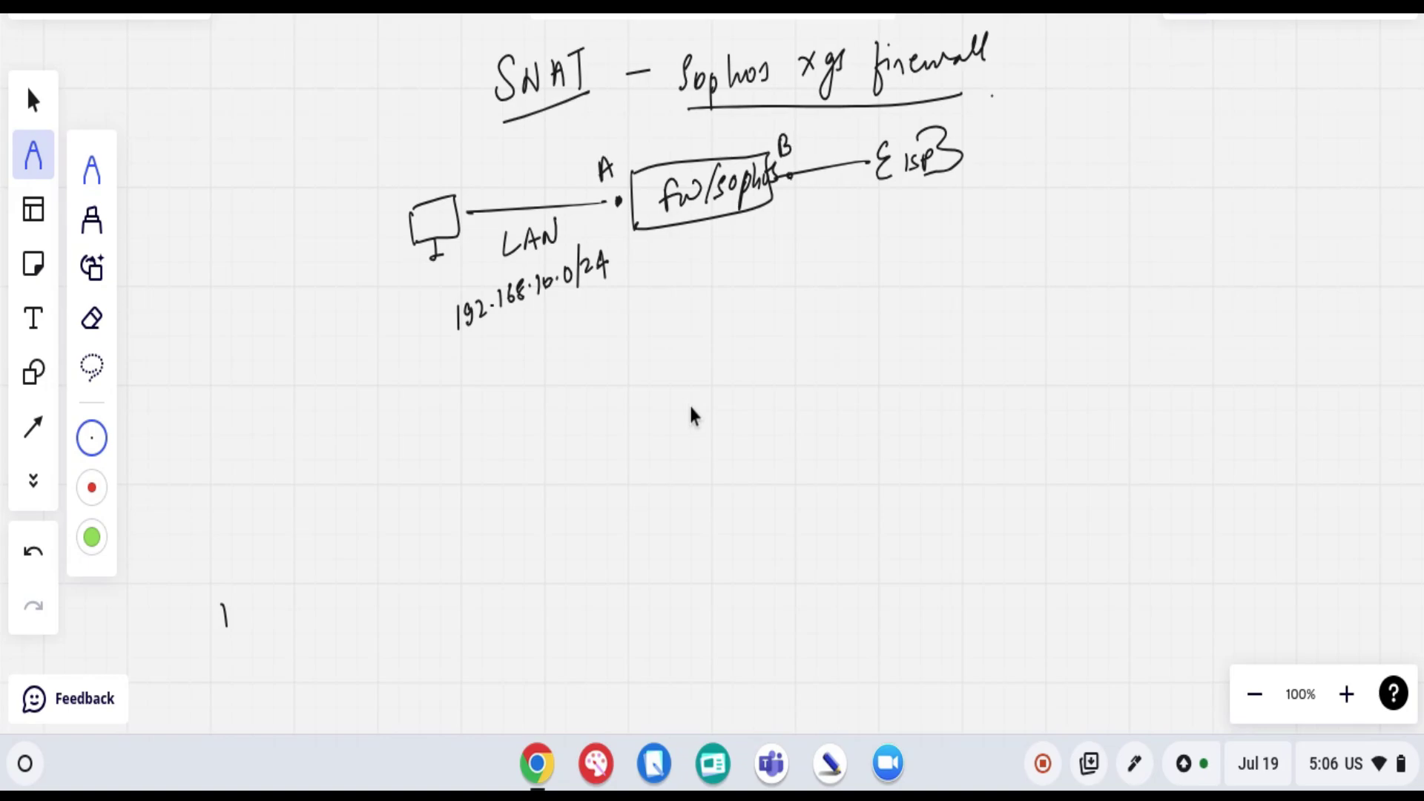
left_click(788, 176)
Write the public IP address 171.187.245.213 below the ISP link and underline it.
left_click_drag(812, 276, 816, 306)
mouse_move(834, 267)
left_mouse_down()
mouse_move(835, 291)
mouse_move(899, 269)
left_mouse_up()
mouse_move(917, 239)
left_mouse_down()
mouse_move(931, 236)
mouse_move(924, 259)
mouse_move(967, 247)
left_mouse_up()
left_click_drag(981, 220, 989, 236)
mouse_move(1000, 210)
left_mouse_down()
mouse_move(994, 226)
mouse_move(1008, 207)
mouse_move(1042, 215)
mouse_move(1072, 185)
mouse_move(1059, 196)
left_mouse_up()
left_click_drag(831, 317, 1076, 229)
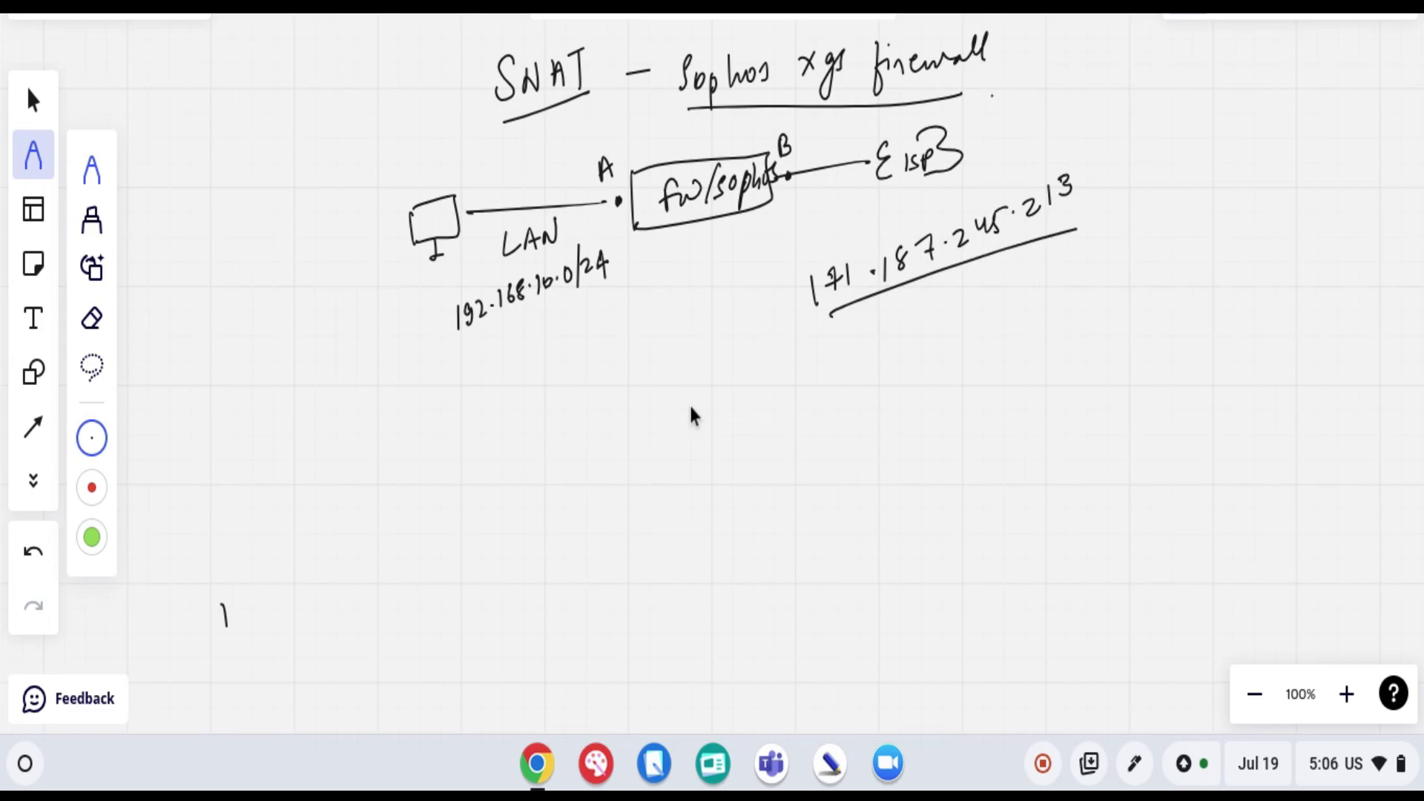
Draw an arrow from the SNAT title down to a new entry "Original" and underline that word.
mouse_move(481, 86)
left_mouse_down()
mouse_move(362, 132)
mouse_move(370, 469)
left_mouse_up()
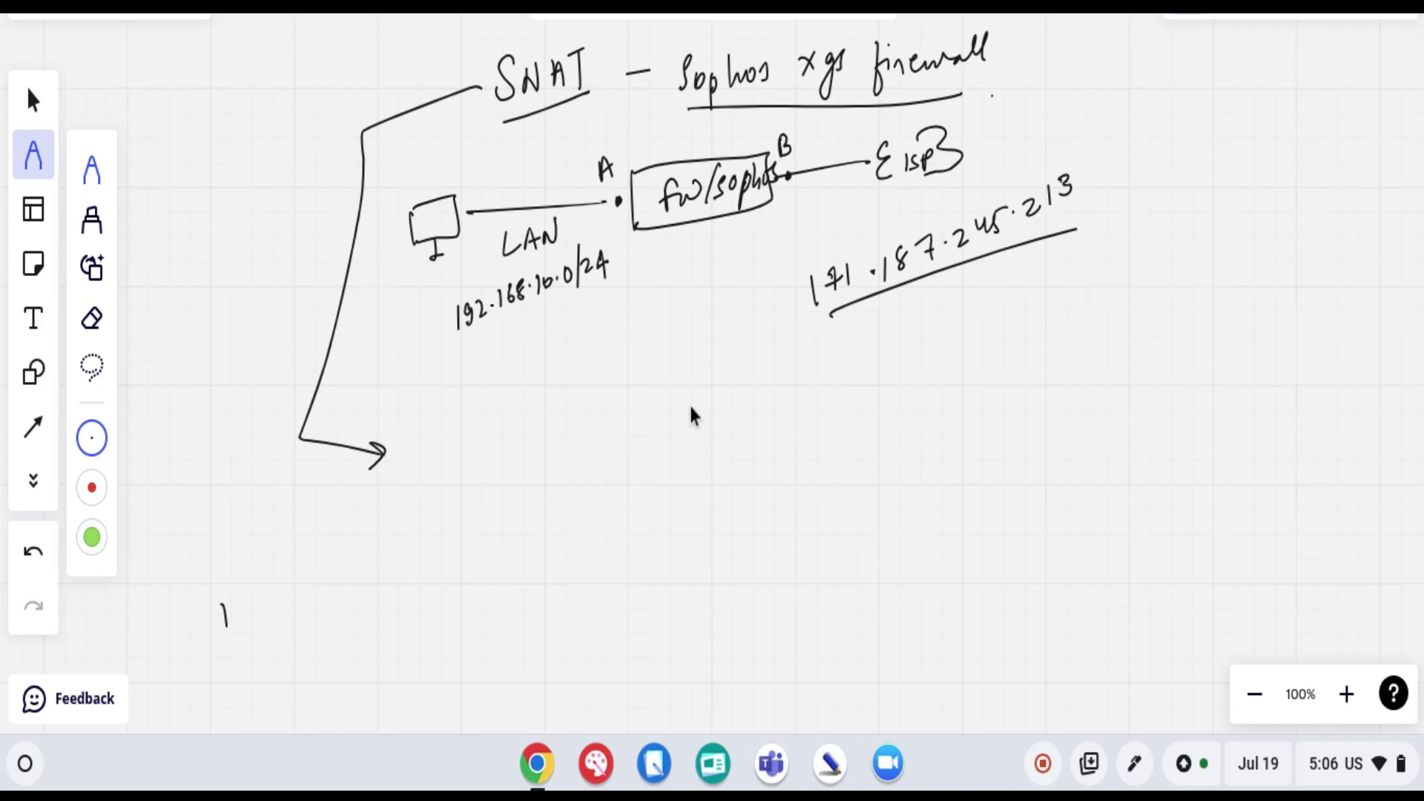
mouse_move(425, 414)
left_mouse_down()
mouse_move(471, 442)
mouse_move(468, 459)
left_mouse_up()
left_click(454, 418)
left_click_drag(476, 427, 519, 423)
left_click_drag(519, 430, 539, 420)
left_click_drag(449, 458, 506, 445)
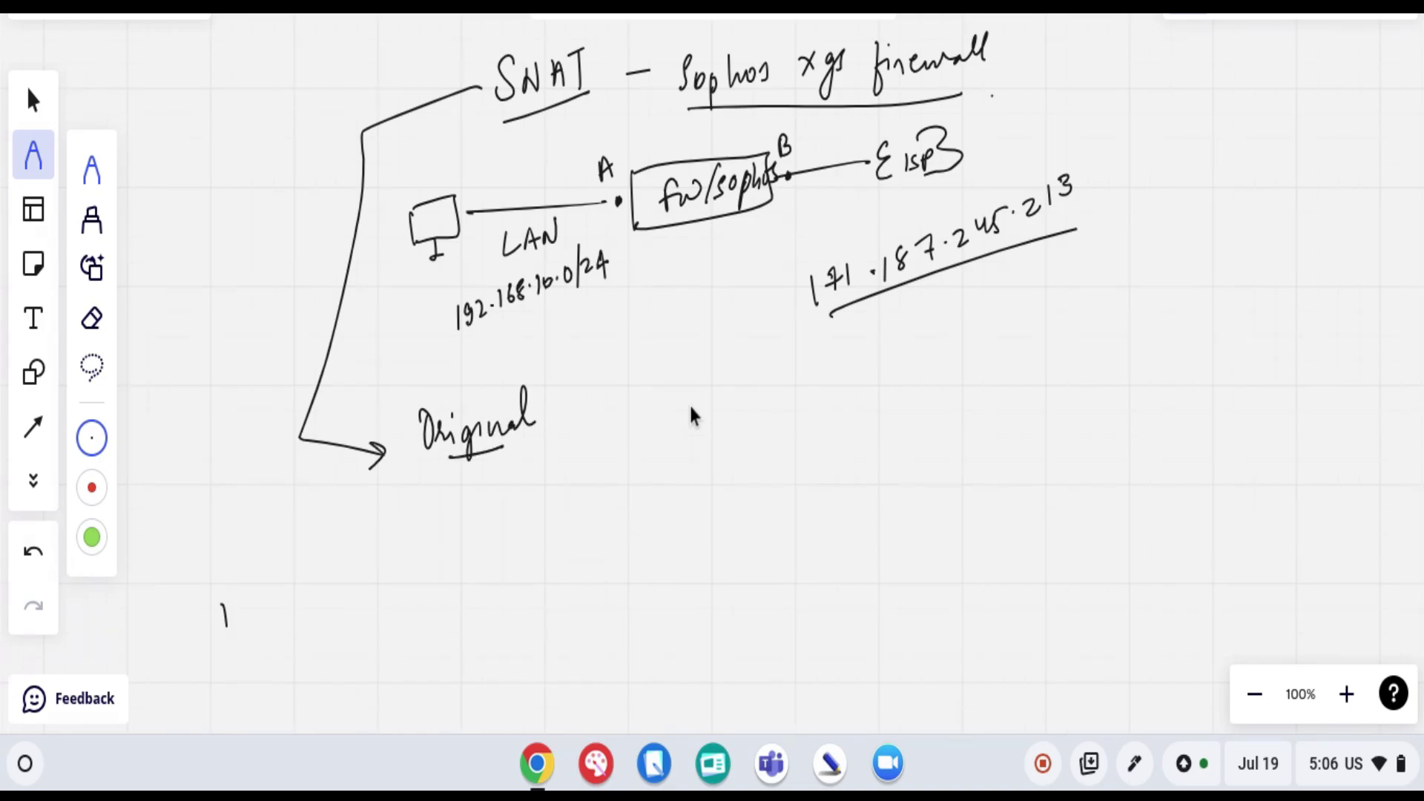
Write "Exact ip" after an arrow beside Original, and underline and outline the LAN subnet.
left_click_drag(454, 211, 482, 210)
left_click_drag(469, 339, 601, 297)
left_click_drag(573, 404, 592, 410)
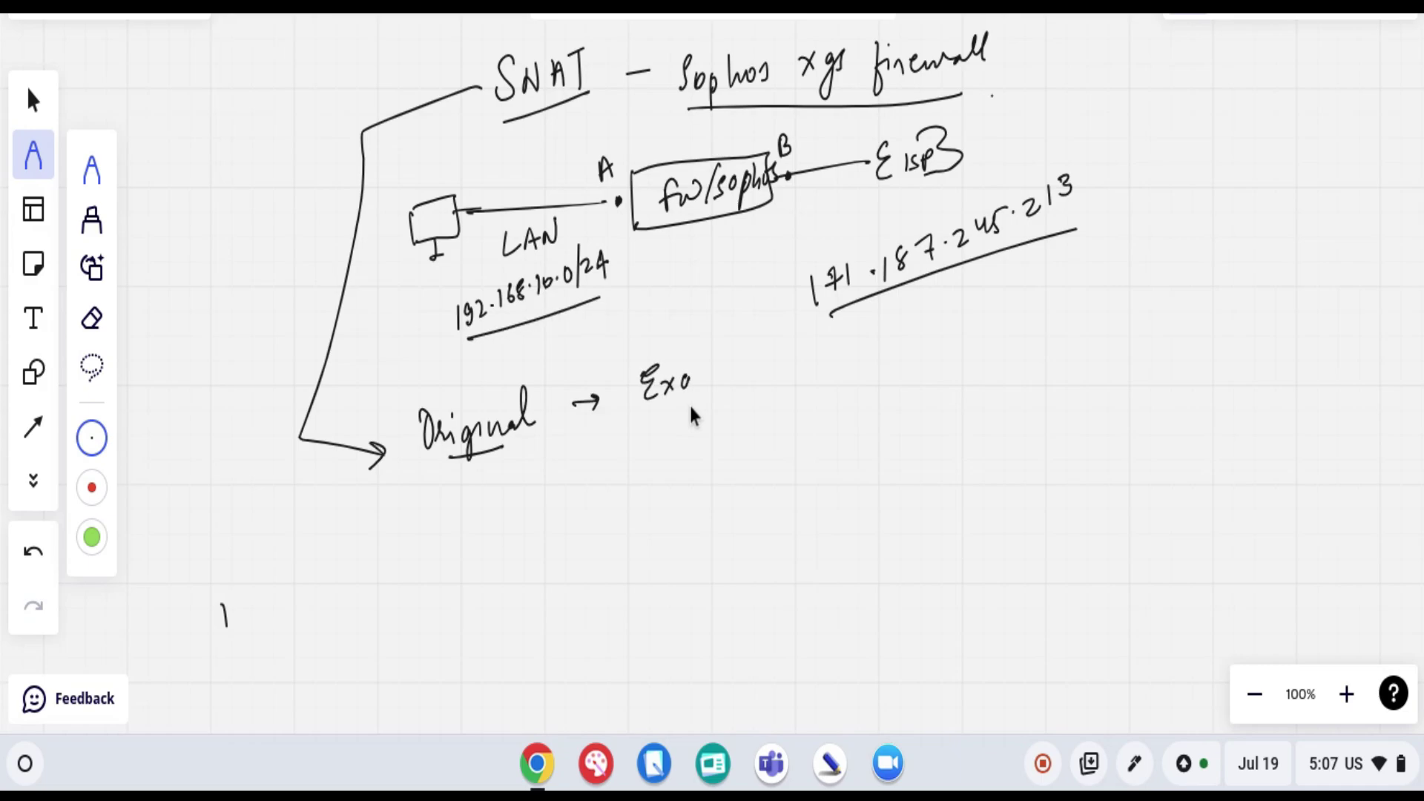
left_click_drag(689, 382, 714, 387)
left_click_drag(708, 375, 752, 387)
mouse_move(756, 371)
left_mouse_down()
mouse_move(760, 397)
mouse_move(770, 375)
left_mouse_up()
left_click_drag(751, 360, 752, 361)
mouse_move(447, 345)
left_mouse_down()
mouse_move(632, 235)
mouse_move(583, 296)
left_mouse_up()
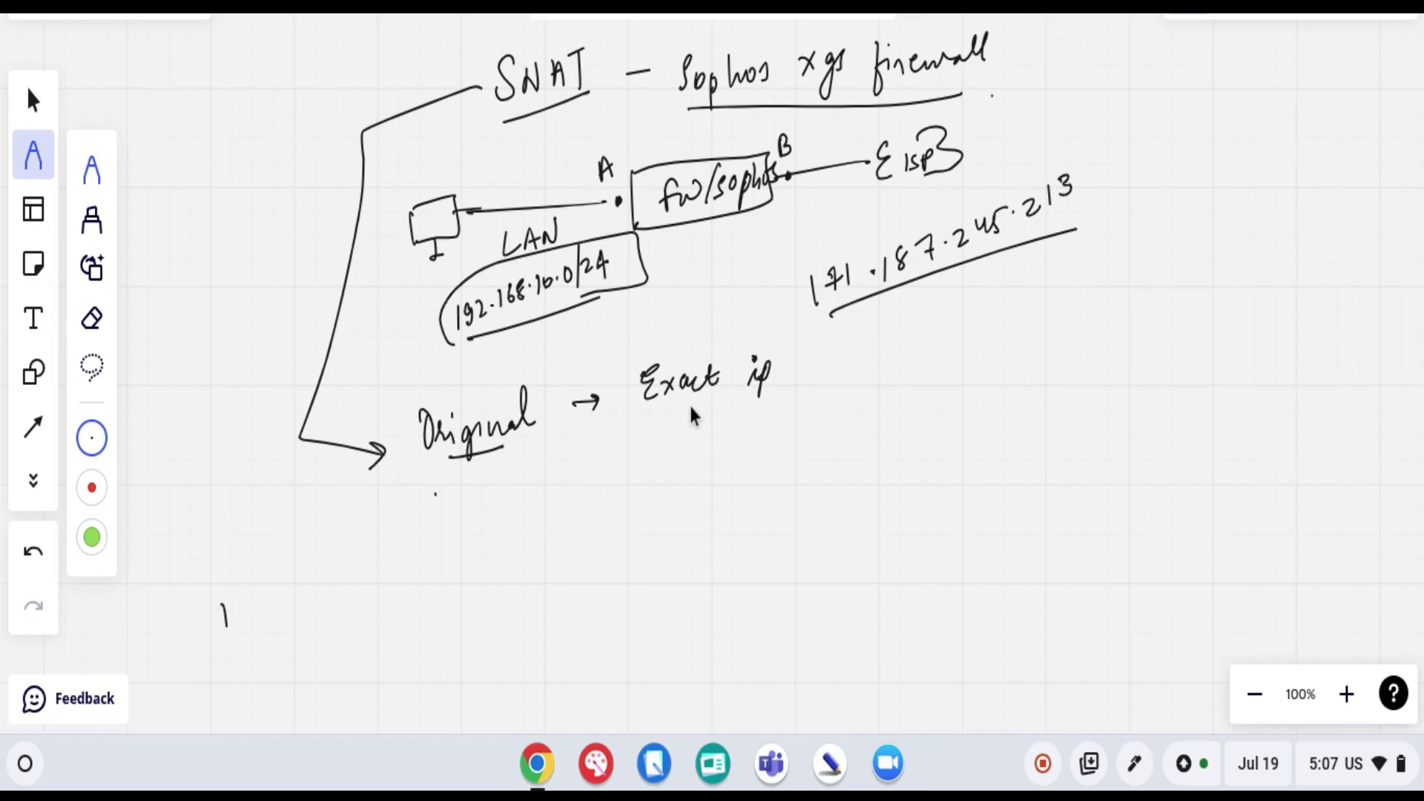
Write an underlined "MASQ" entry below Original, with an arrow to the word "internal".
mouse_move(436, 491)
left_mouse_down()
mouse_move(435, 525)
mouse_move(476, 495)
left_mouse_up()
mouse_move(490, 479)
left_mouse_down()
mouse_move(483, 499)
mouse_move(525, 491)
left_mouse_up()
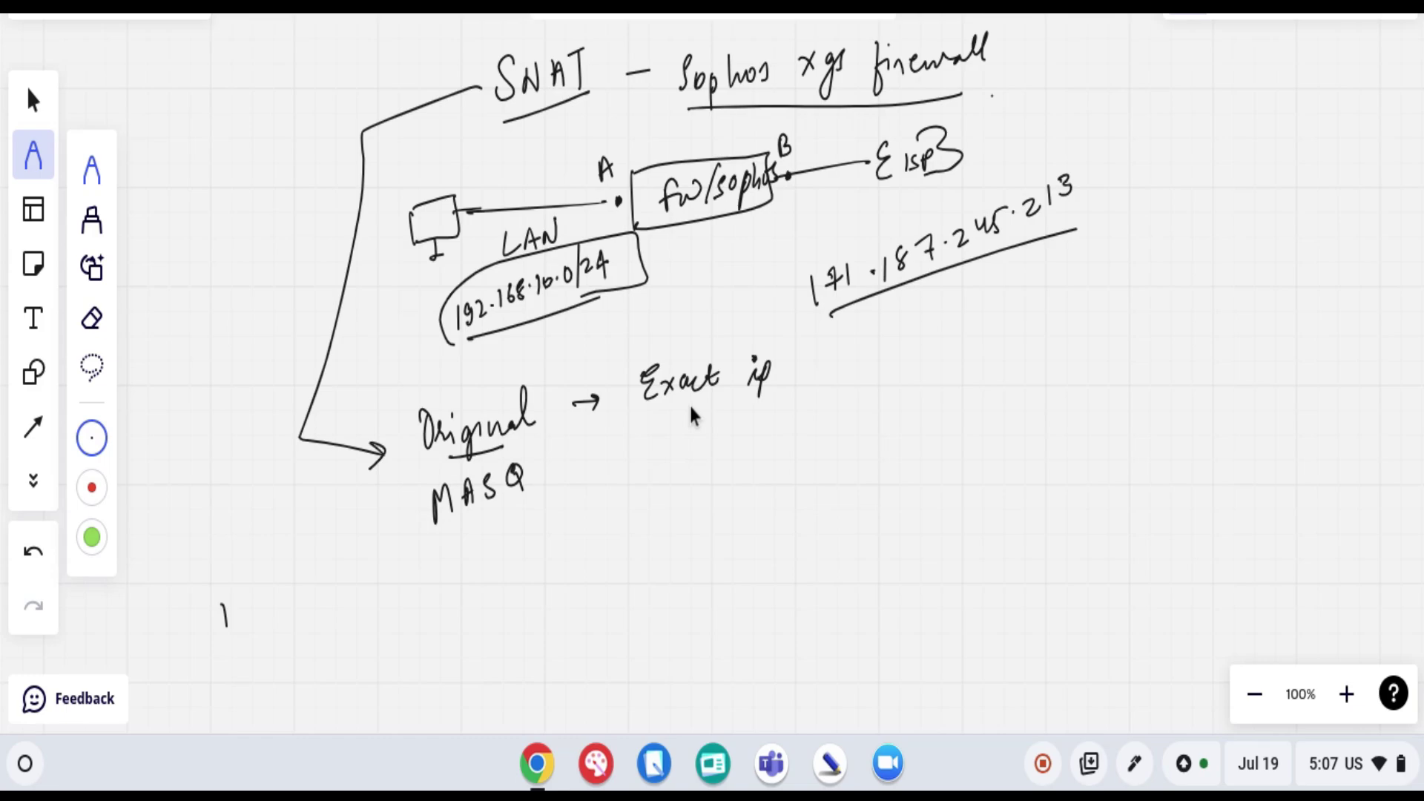
left_click_drag(447, 525, 614, 461)
left_click_drag(598, 454, 603, 470)
left_click_drag(664, 453, 752, 436)
left_click_drag(764, 436, 788, 442)
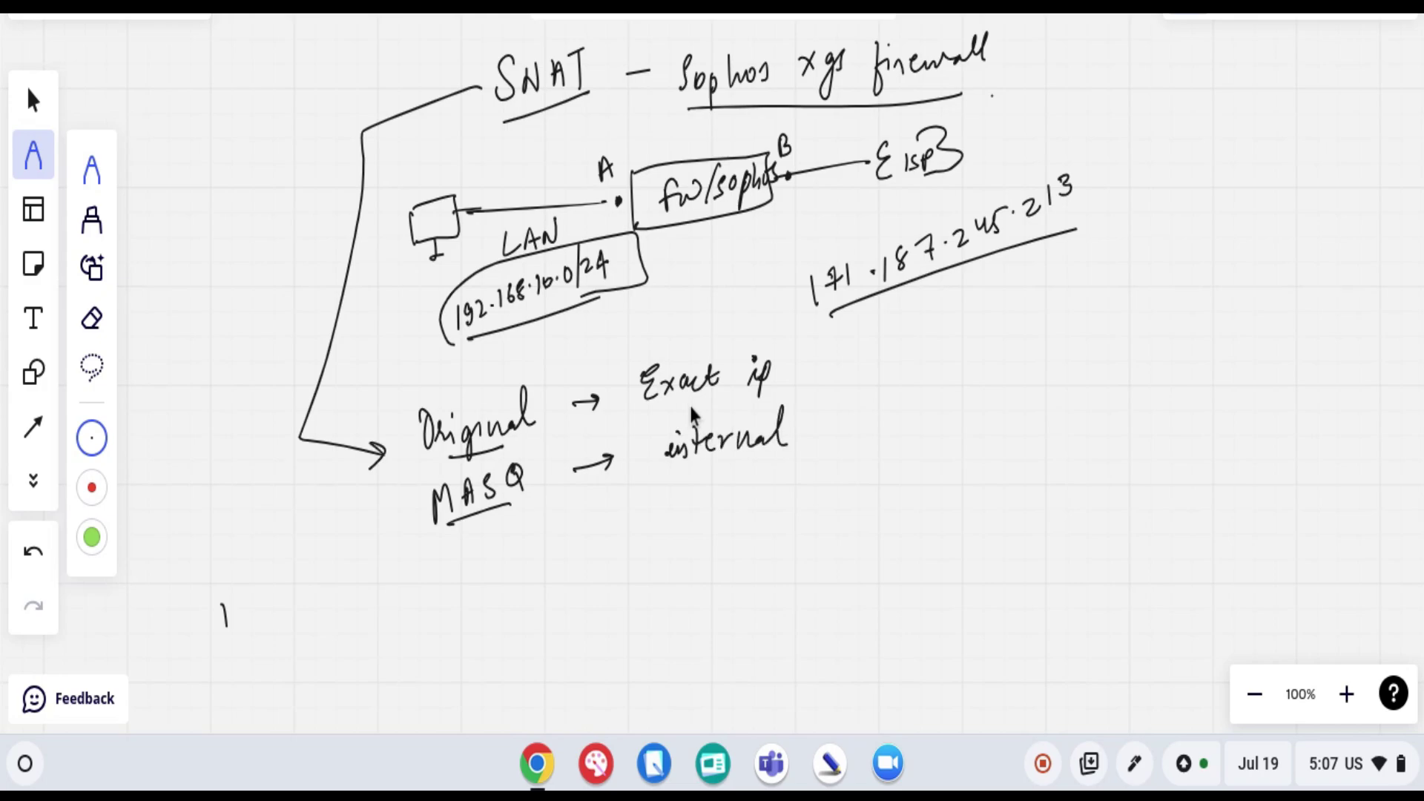
Continue the handwritten MASQ explanation on the same line after "internal".
left_click_drag(818, 423, 851, 421)
mouse_move(837, 412)
left_mouse_down()
mouse_move(840, 433)
mouse_move(886, 412)
mouse_move(929, 423)
mouse_move(950, 395)
mouse_move(986, 412)
left_mouse_up()
mouse_move(993, 393)
left_mouse_down()
mouse_move(997, 431)
mouse_move(1007, 401)
left_mouse_up()
mouse_move(1020, 394)
left_mouse_down()
mouse_move(1053, 400)
mouse_move(1058, 374)
mouse_move(1076, 374)
left_mouse_up()
left_click_drag(1077, 394, 1122, 397)
left_click(1138, 385)
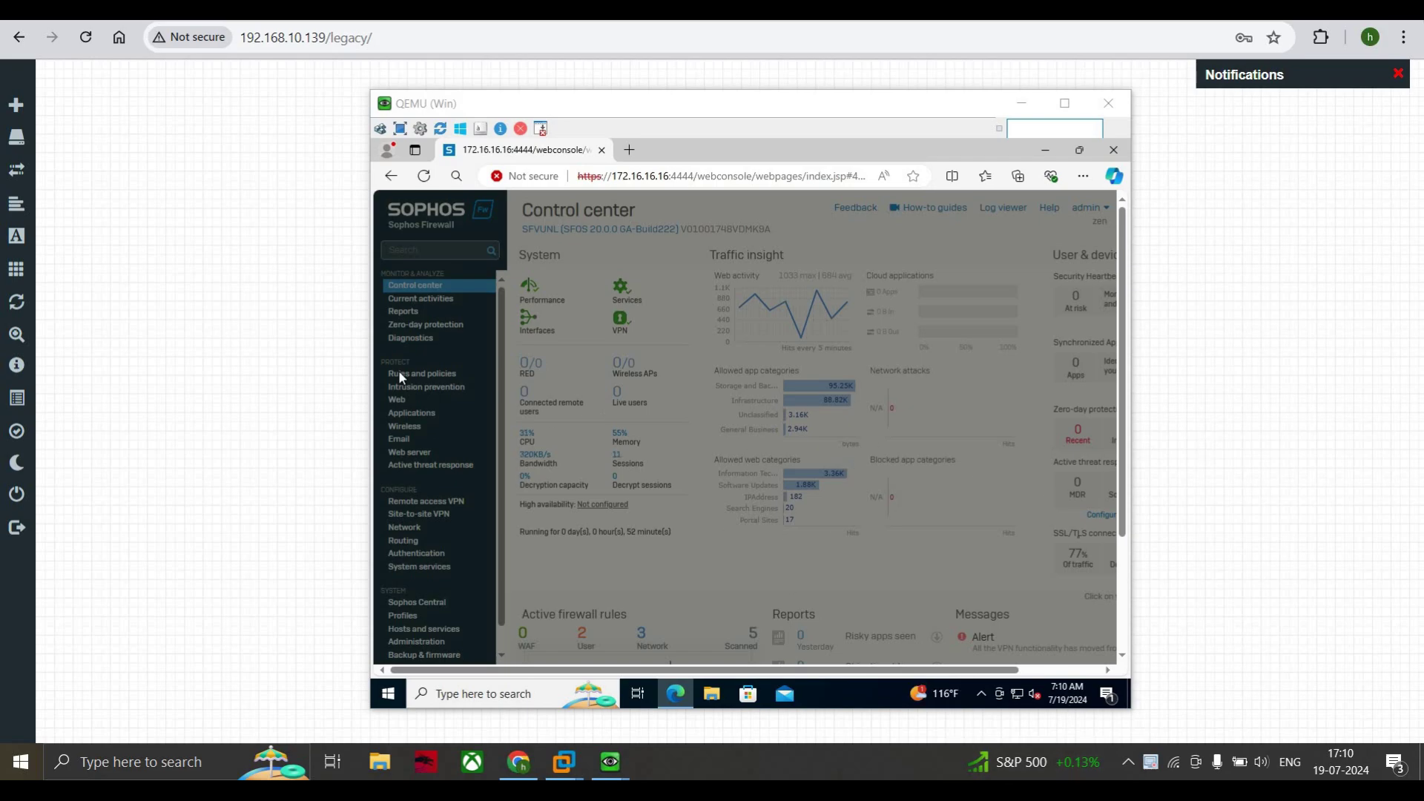
Switch to the network lab, examine the Win, SophosXG and Net topology behind the virtual machine window, and return to the firewall console.
left_click(1078, 539)
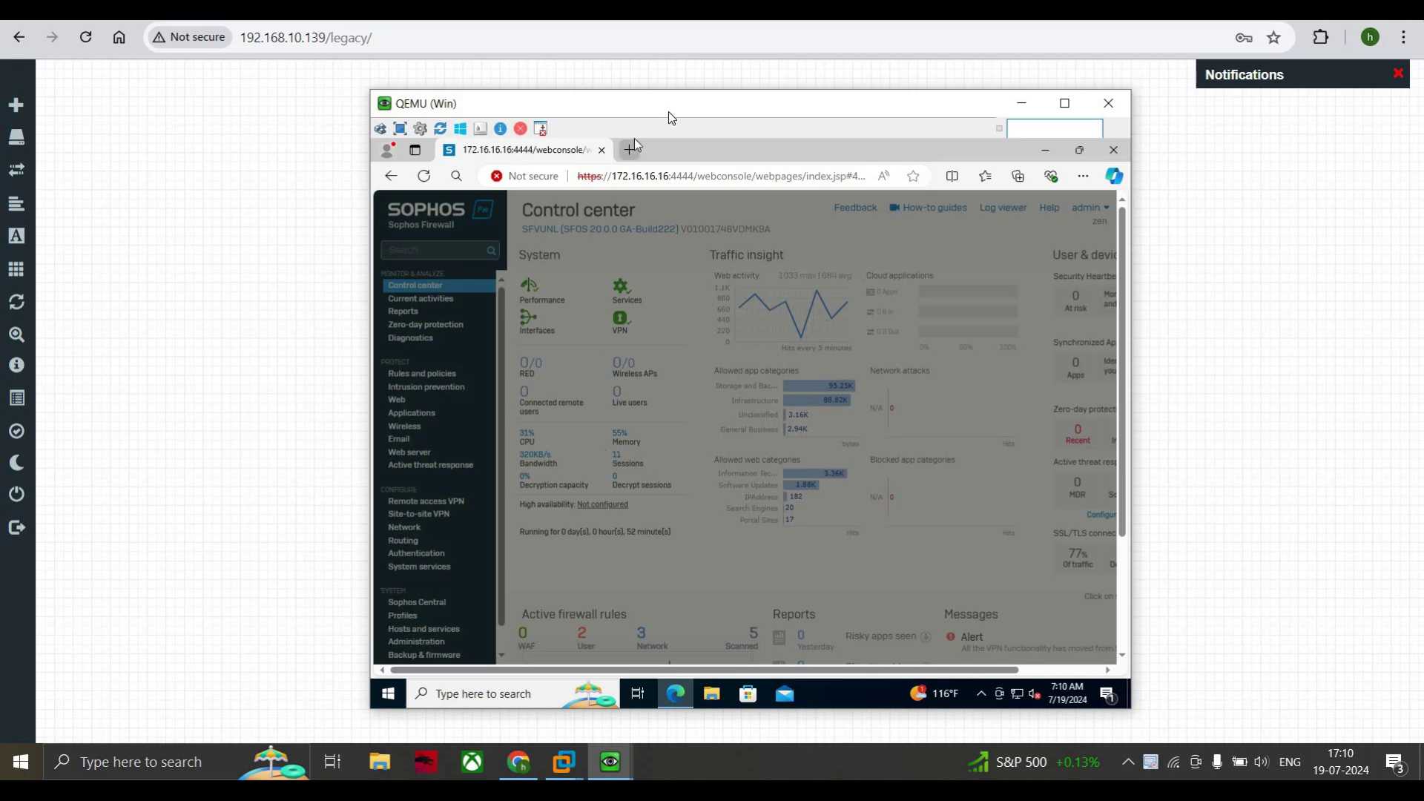
left_click_drag(670, 109, 668, 353)
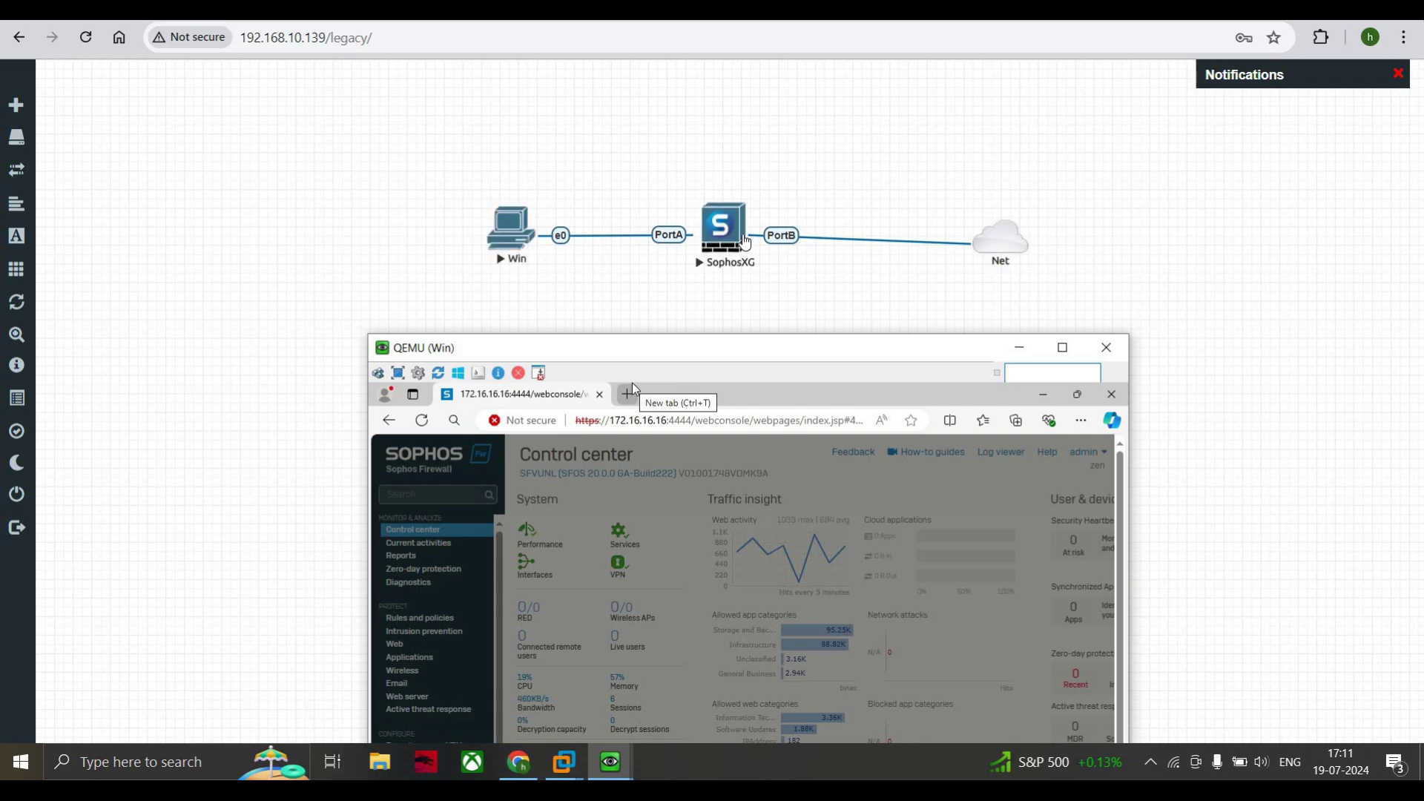
left_click_drag(811, 348, 839, 291)
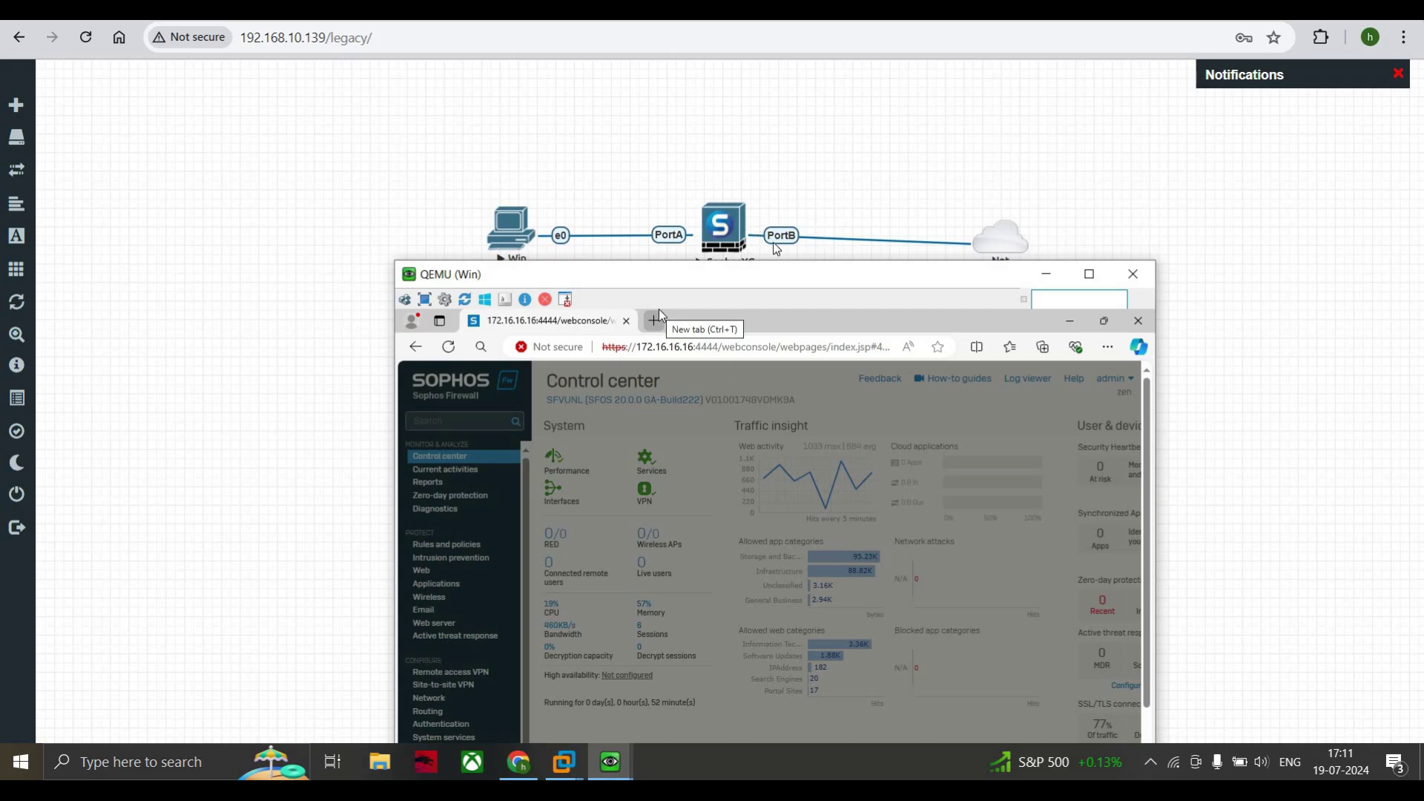
left_click_drag(804, 279, 798, 167)
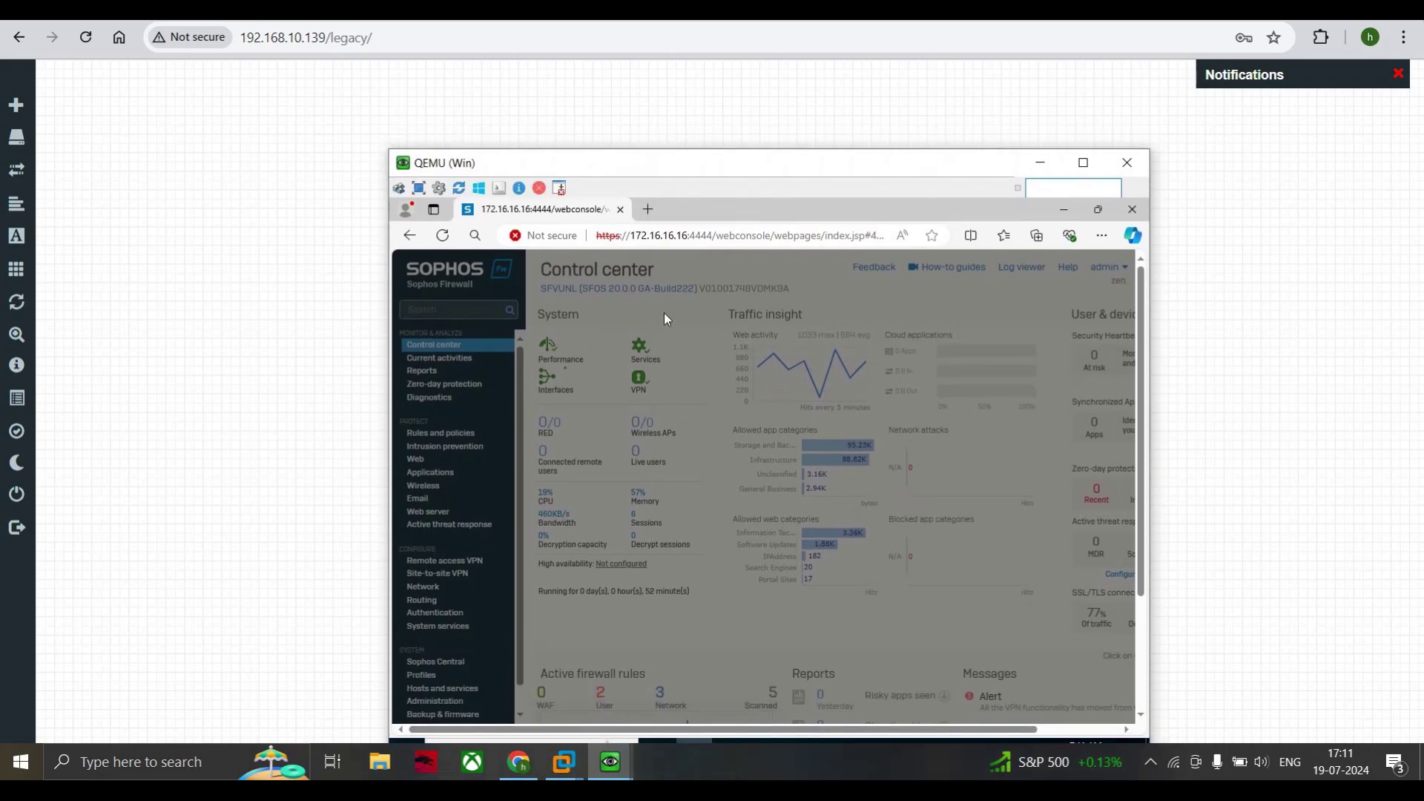
scroll(567, 366, "down", 1)
scroll(697, 371, "down", 1)
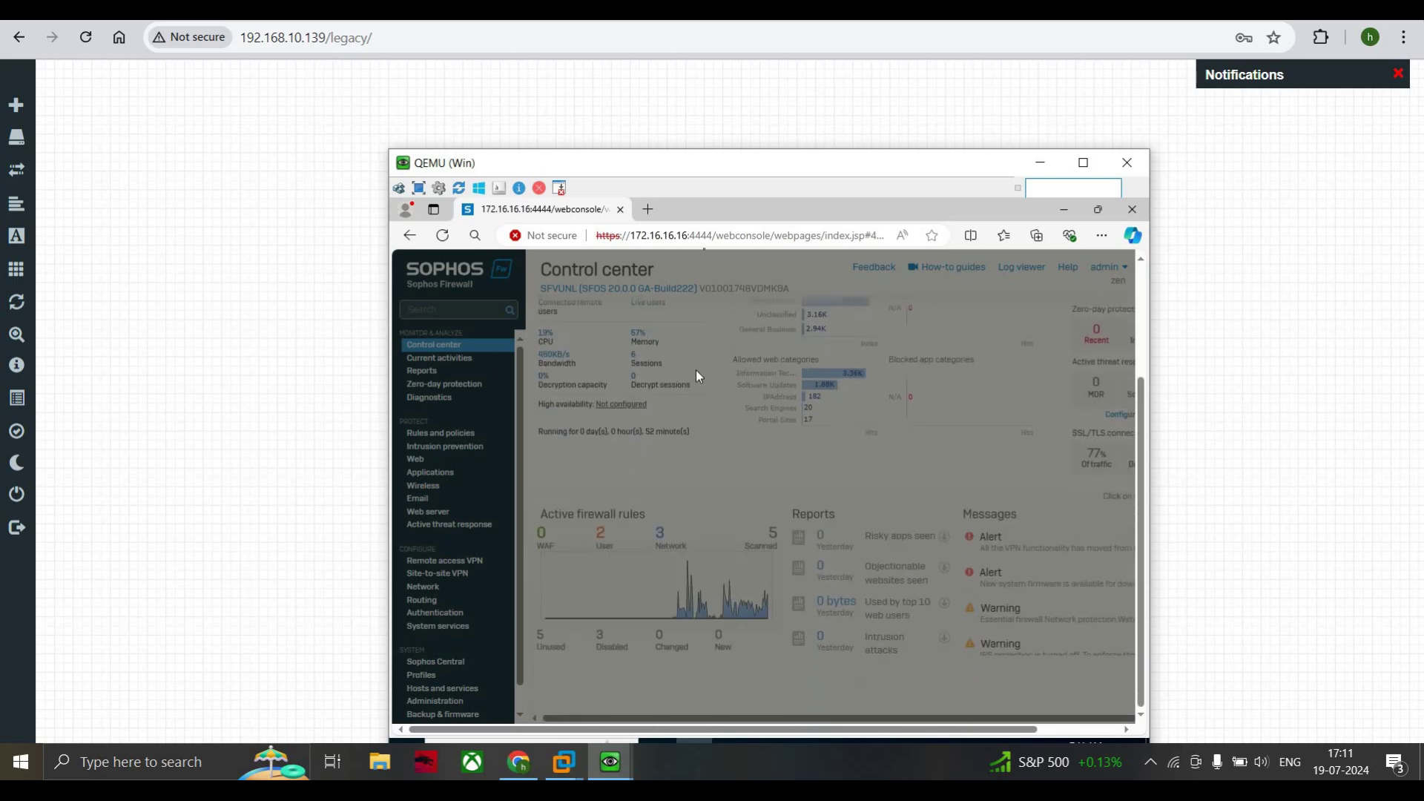
left_click_drag(711, 171, 687, 76)
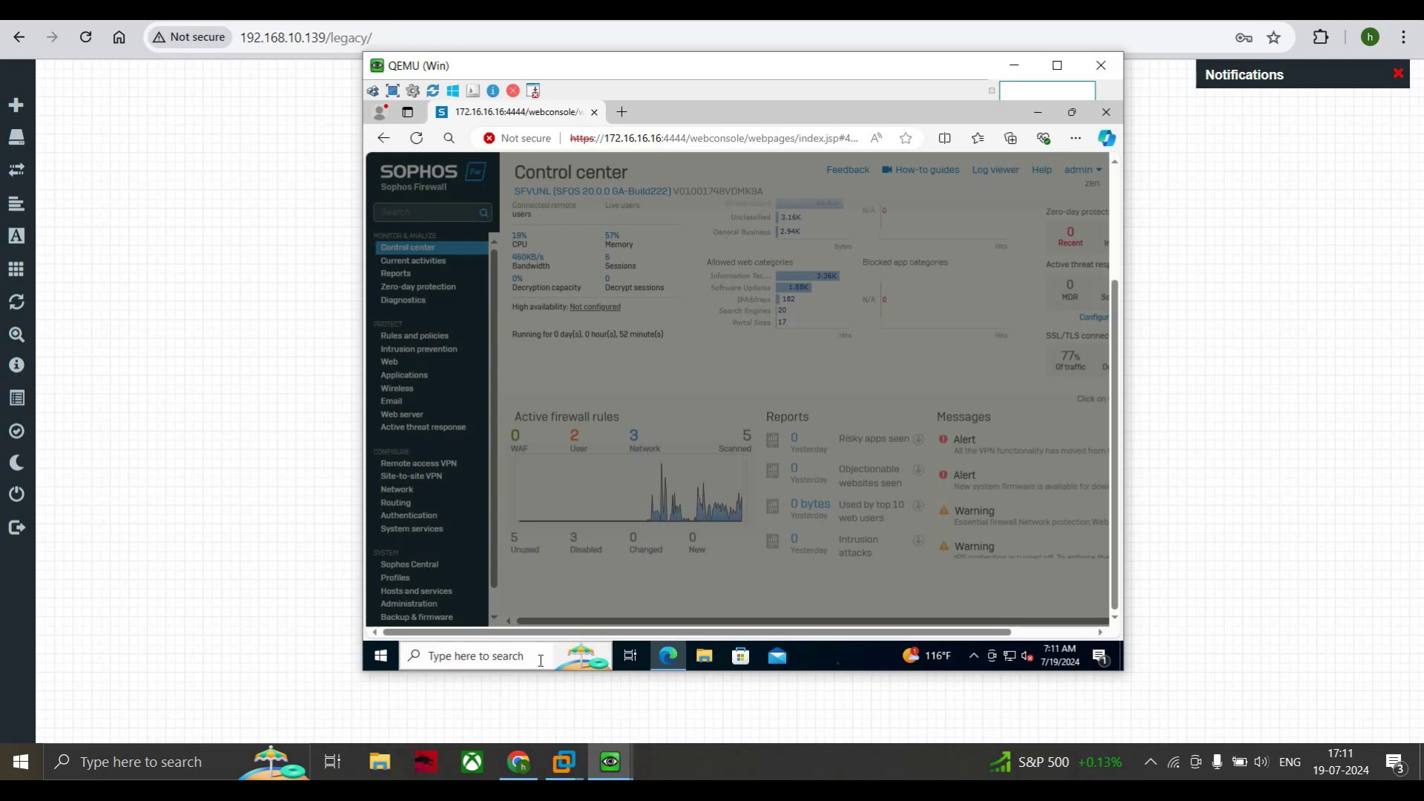
Start a new NAT rule in the firewall's rules and policies.
left_click(835, 665)
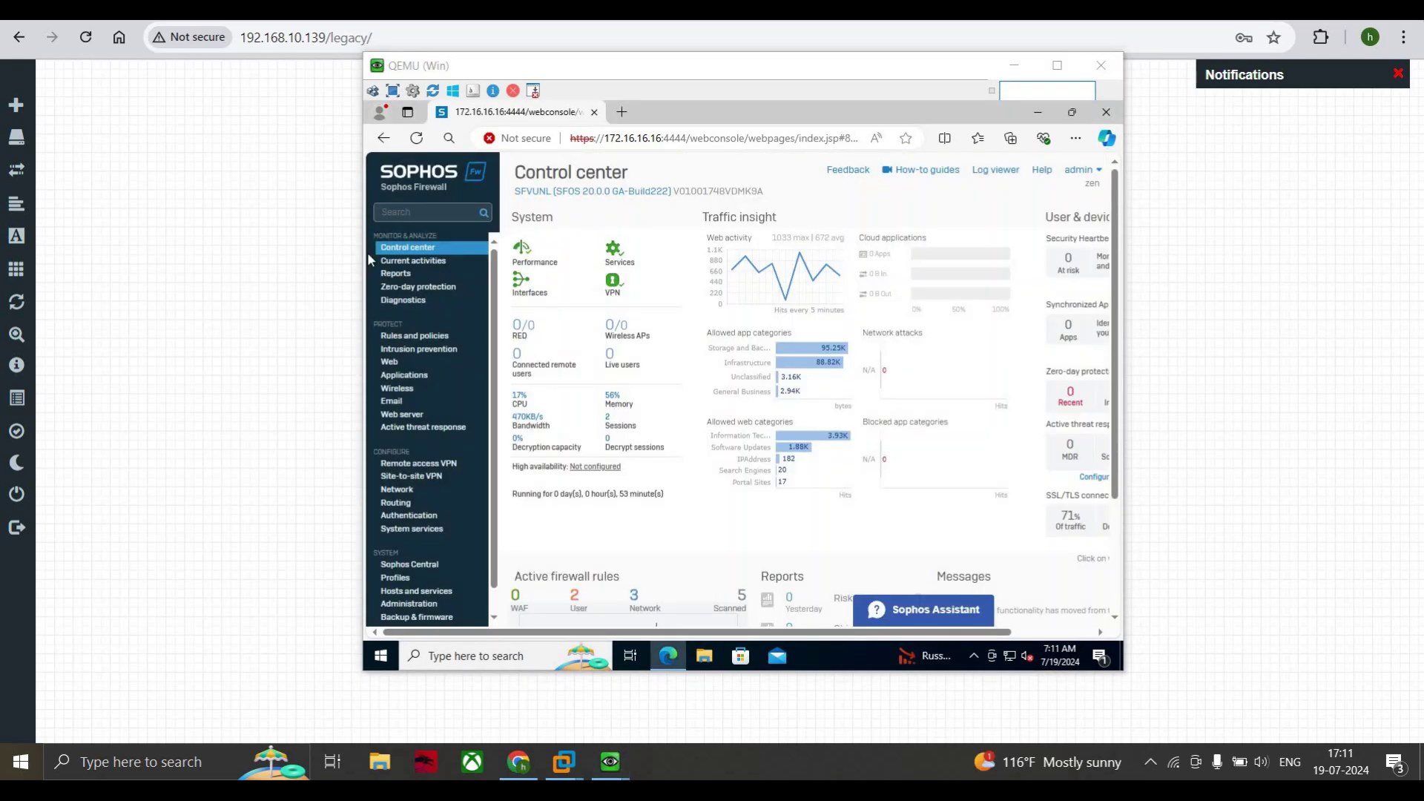
left_click(417, 338)
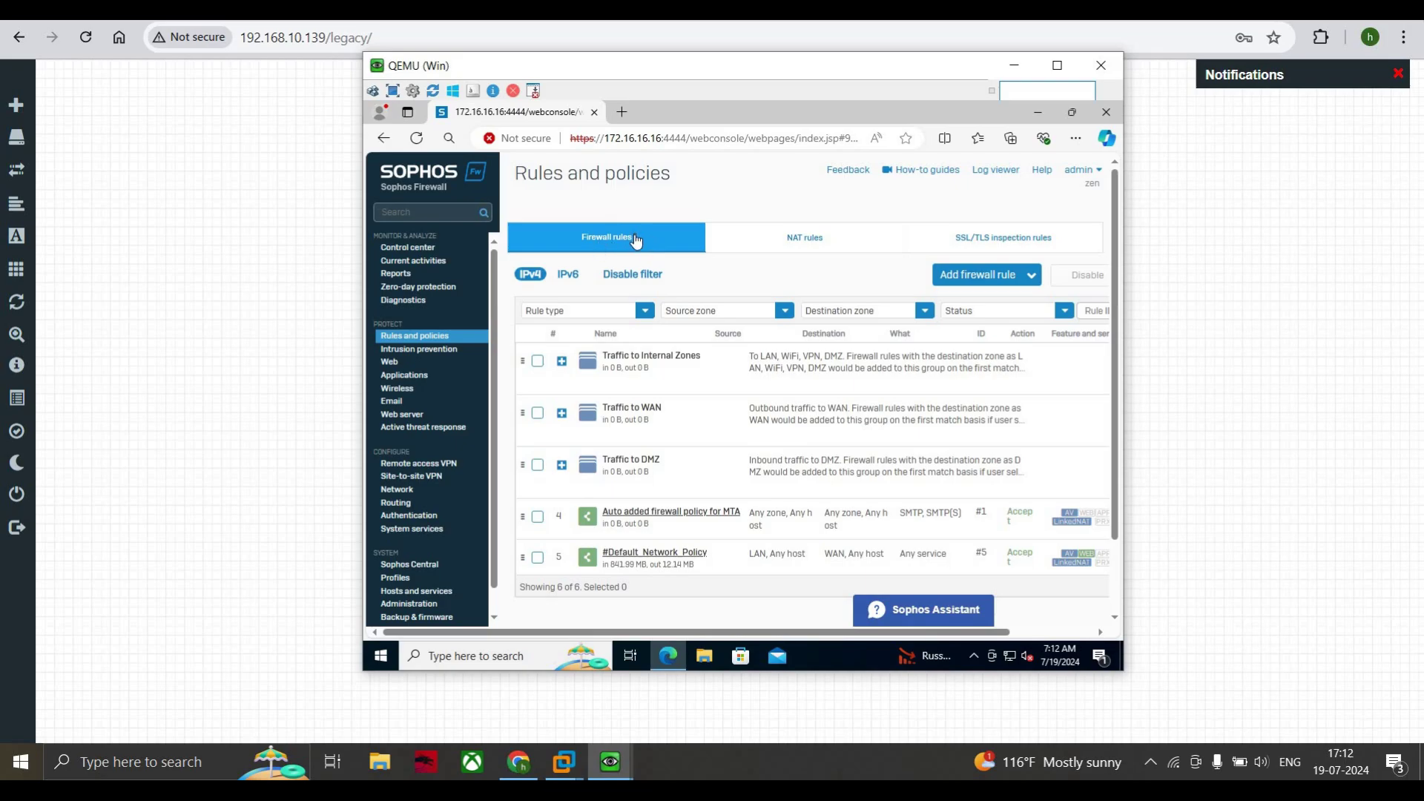
left_click(779, 238)
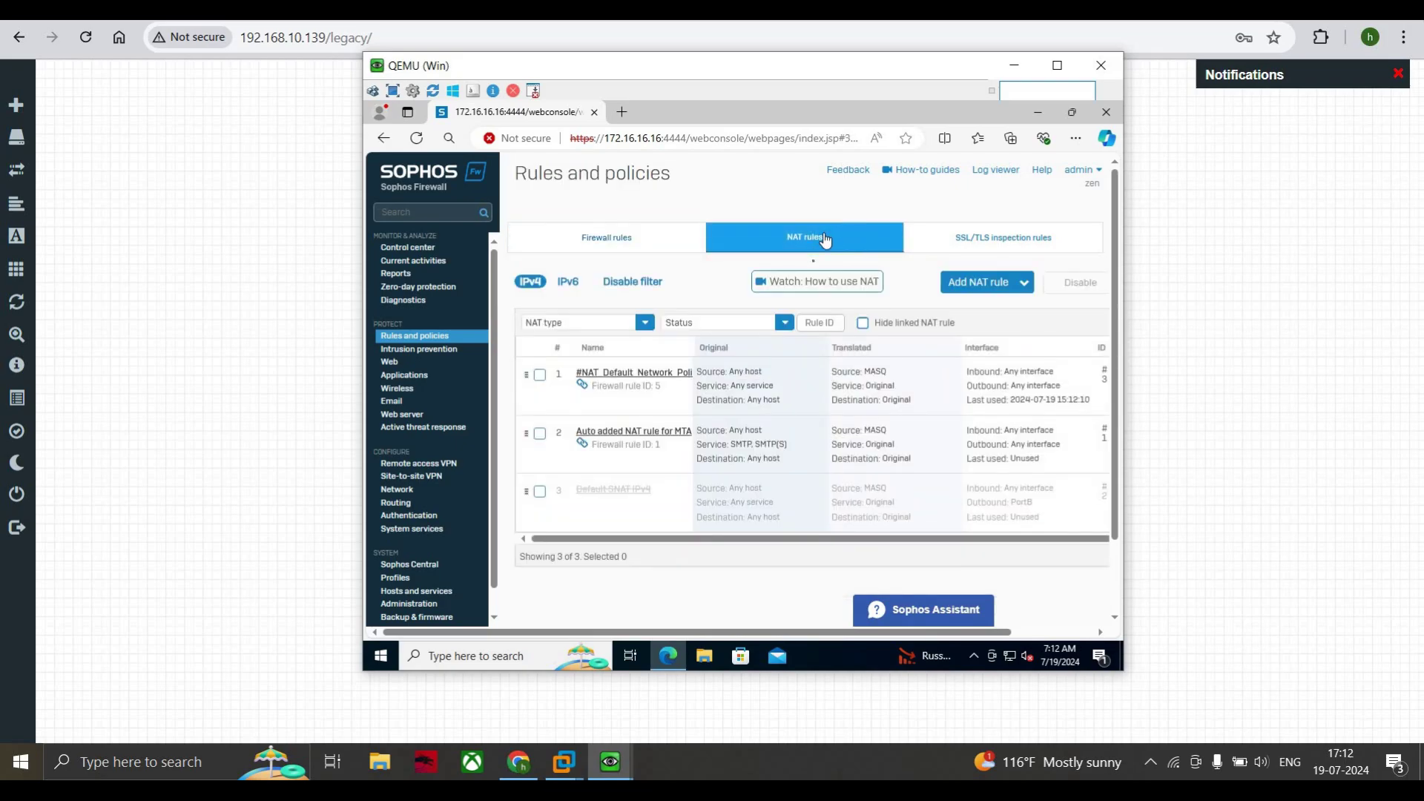
left_click(980, 286)
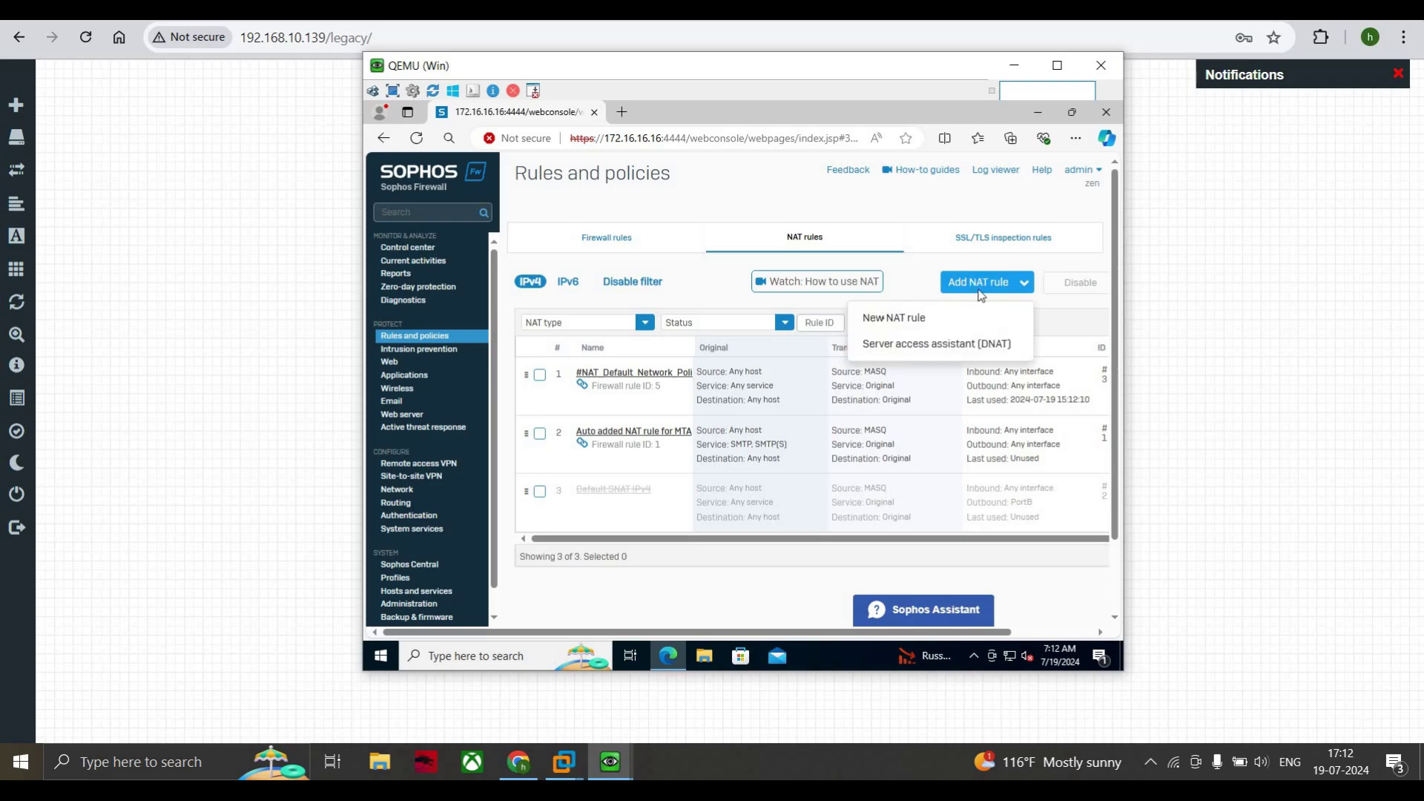
left_click(886, 324)
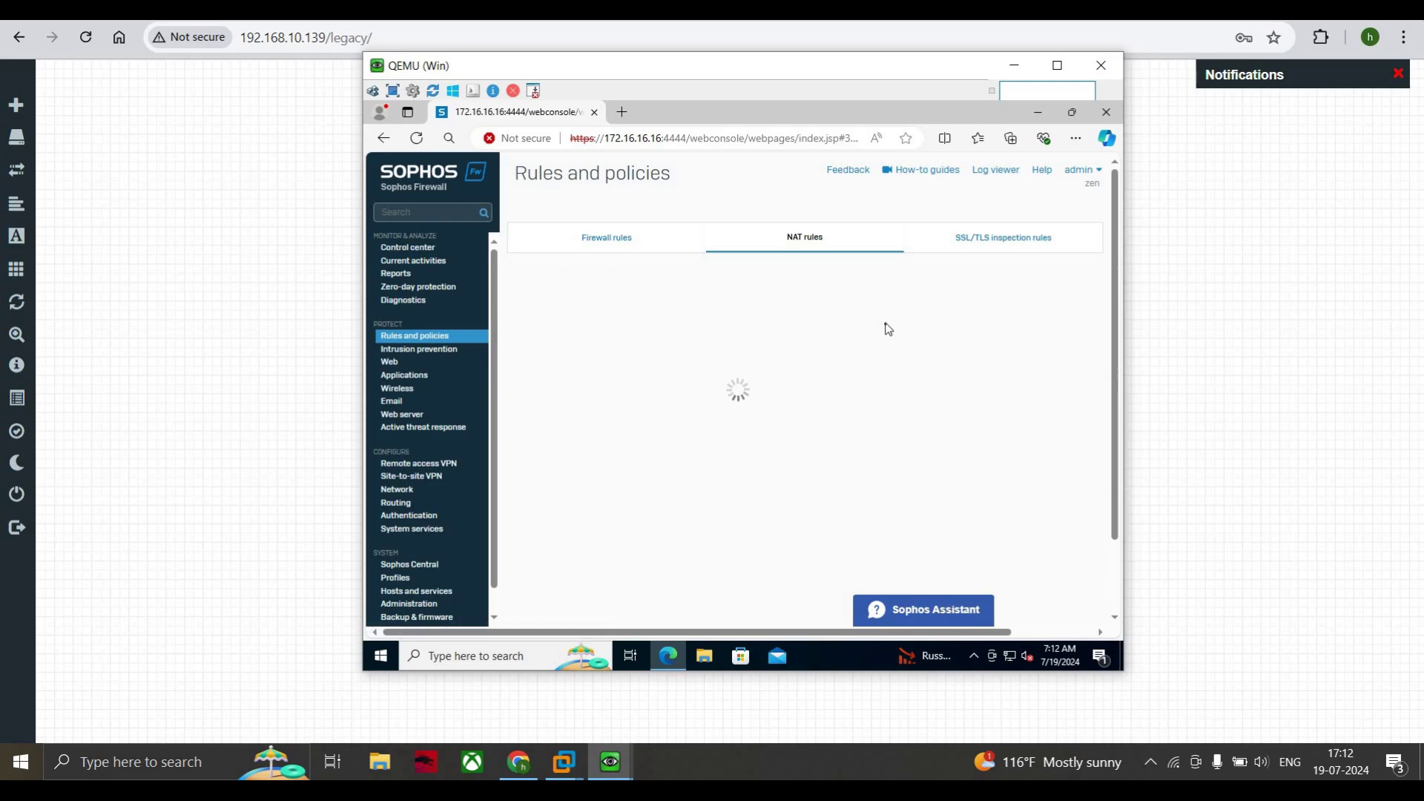
Name the NAT rule LAN-TO-WAN, describe it as "SNAT-LAN-TO-WAN TRAFFIC", and set its rule position to Top.
left_click(644, 278)
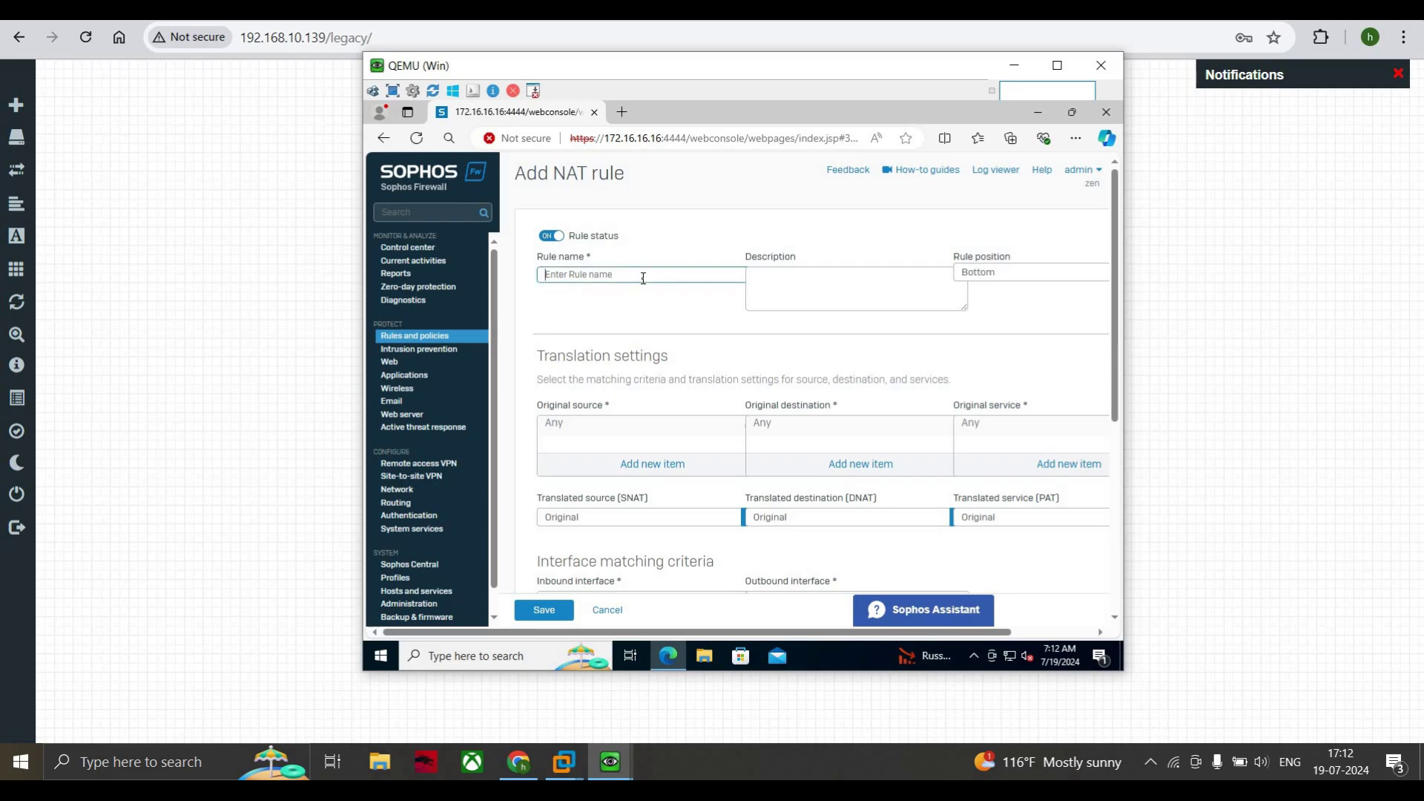
type("LAN-TO-WAN")
left_click(781, 275)
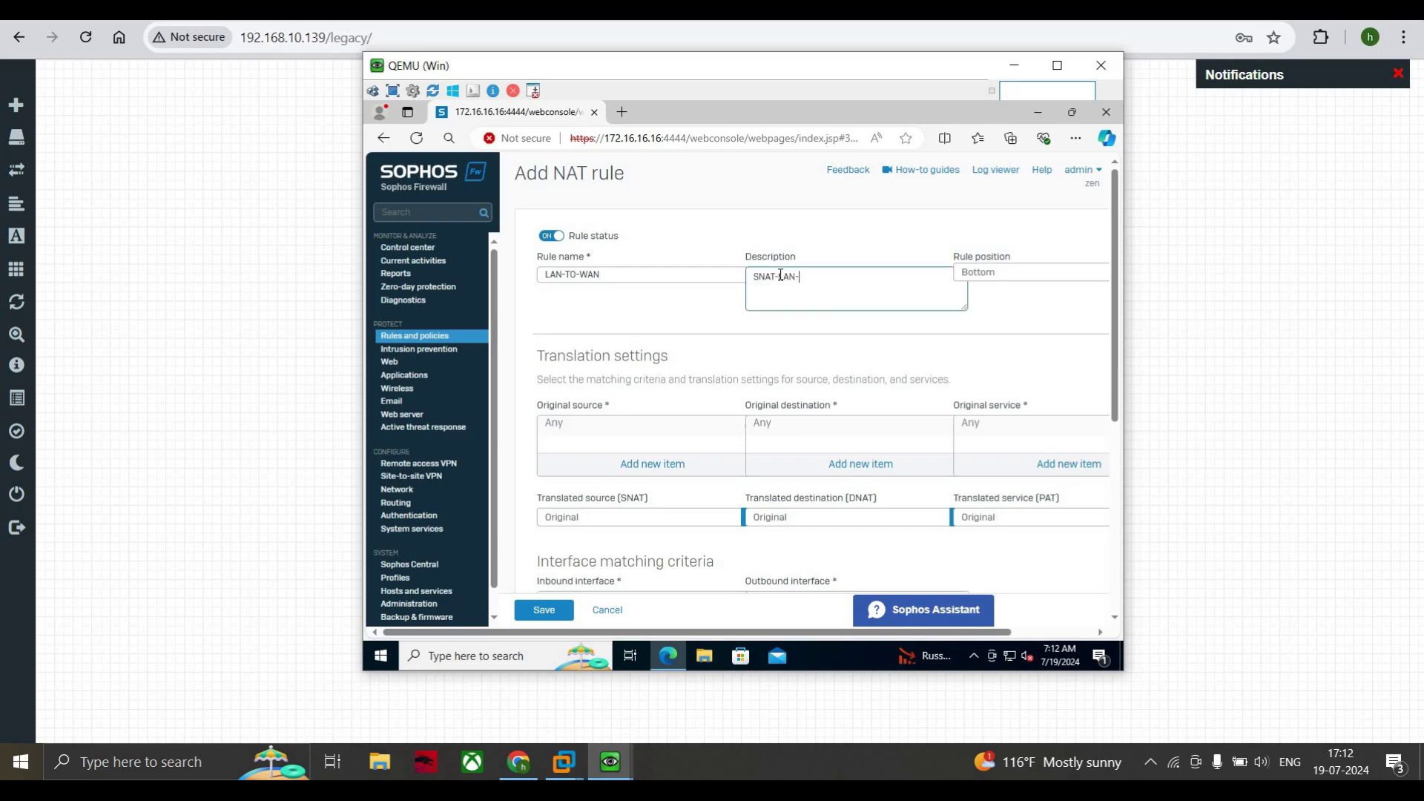
type("SNAT-LAN-TO-WAN TRAFFIC")
left_click(976, 280)
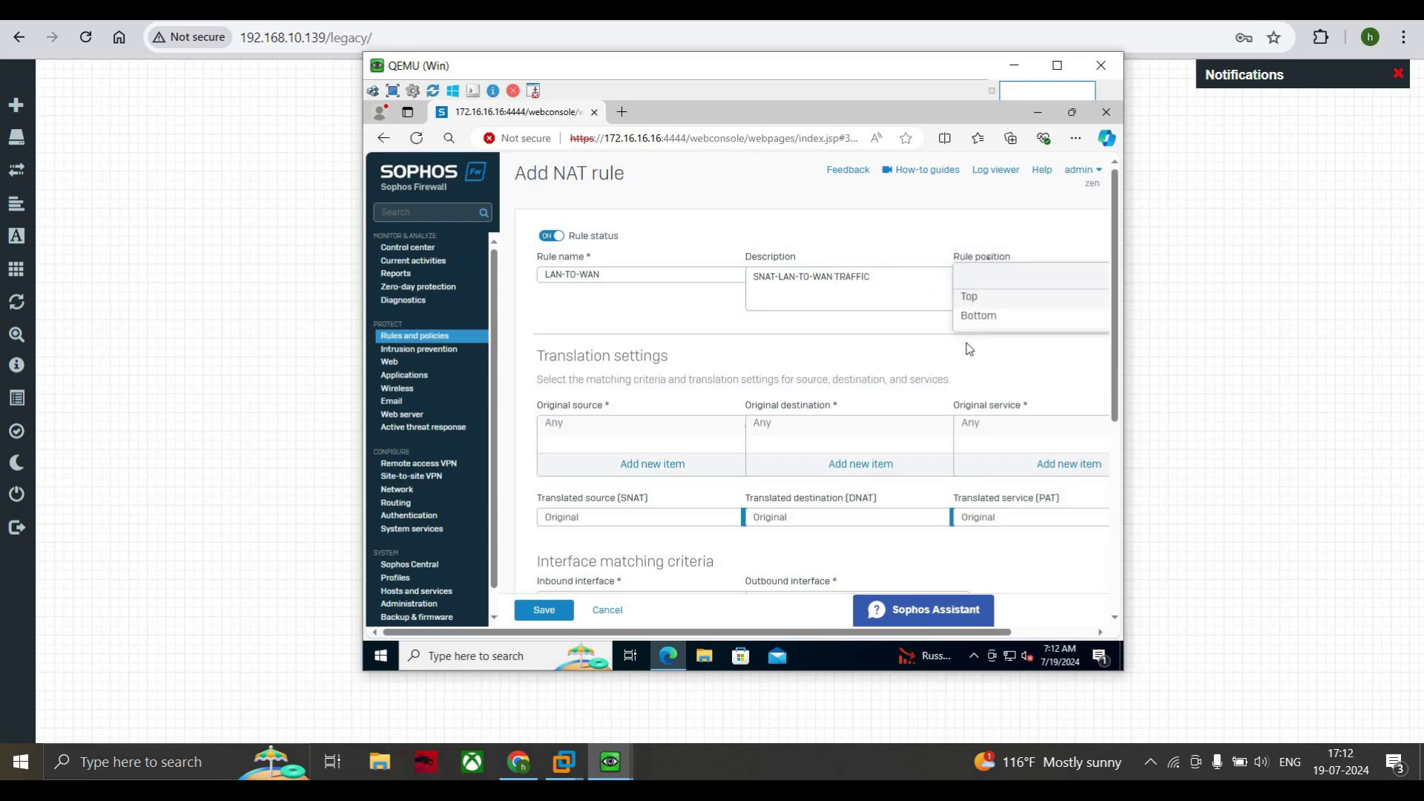
left_click(969, 296)
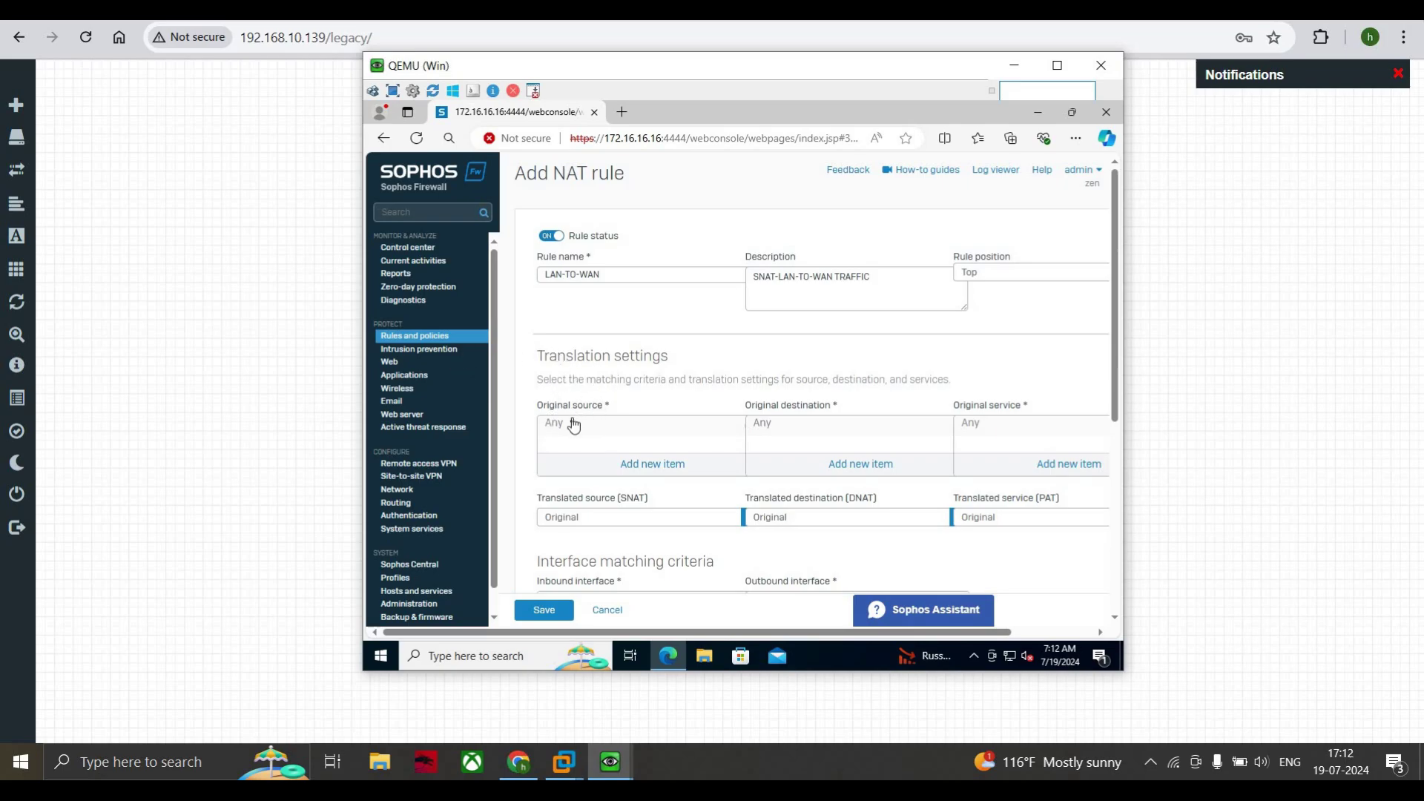
Replace the NAT rule's original source with a new IPv4 network host named LAN-1, address 172.16.16.0 with subnet /24.
left_click(634, 464)
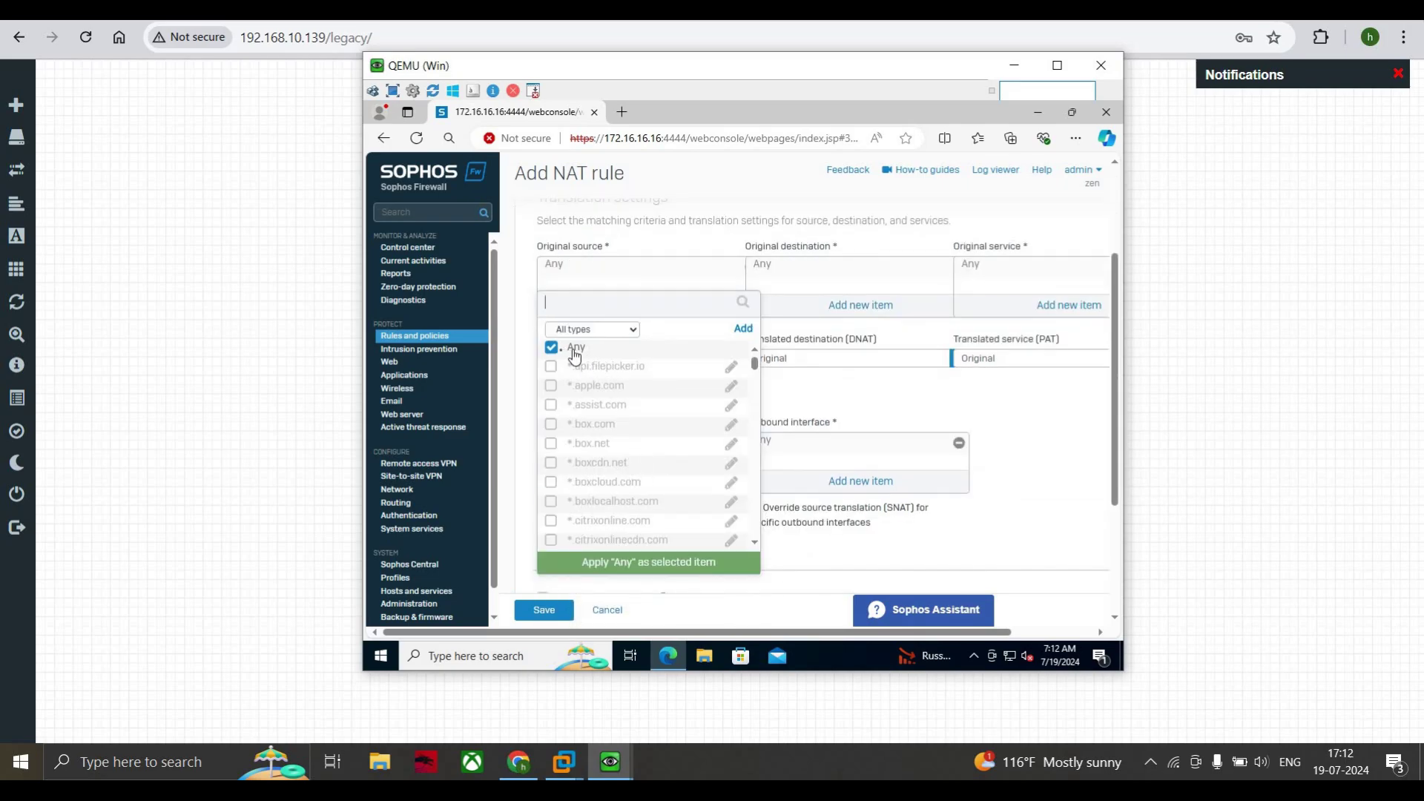
left_click(552, 347)
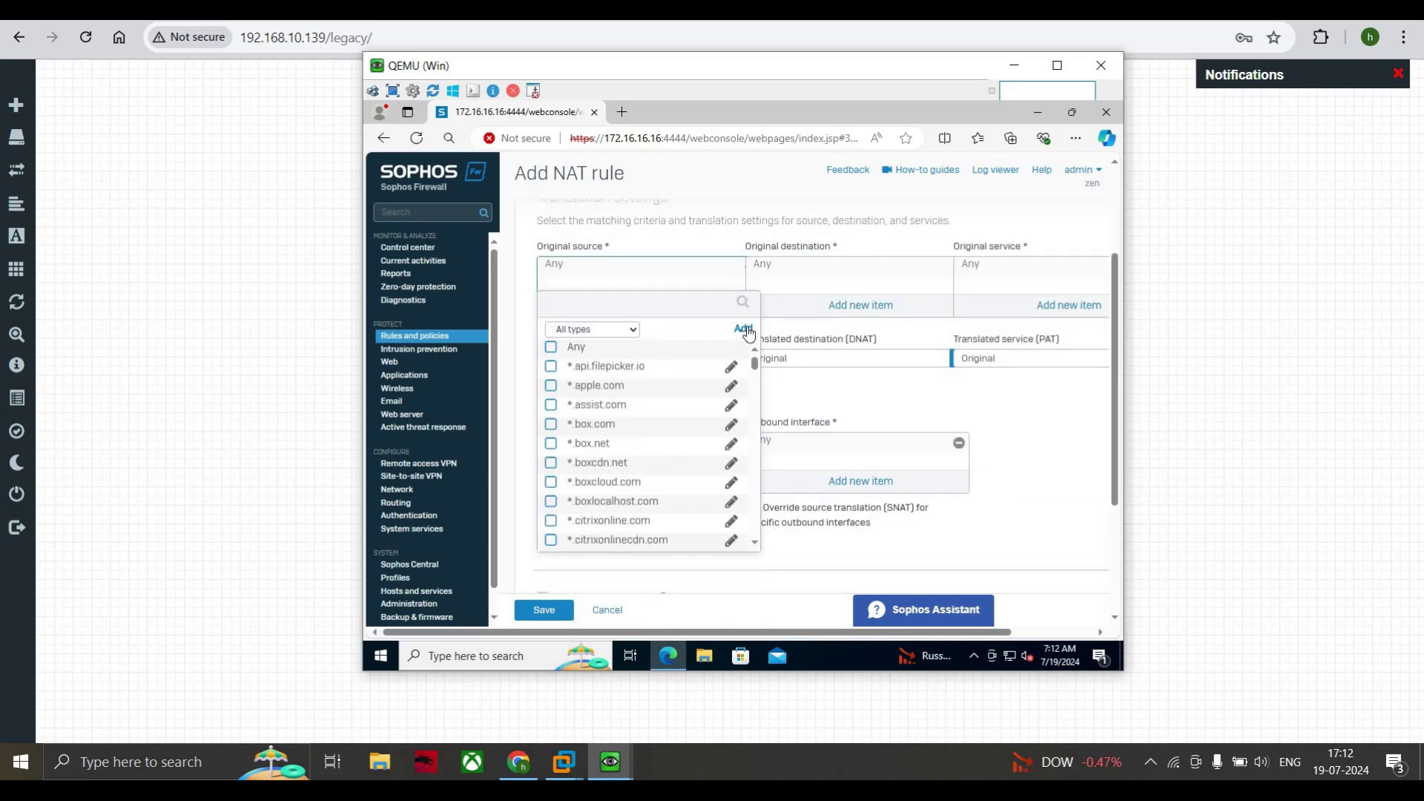
left_click(742, 328)
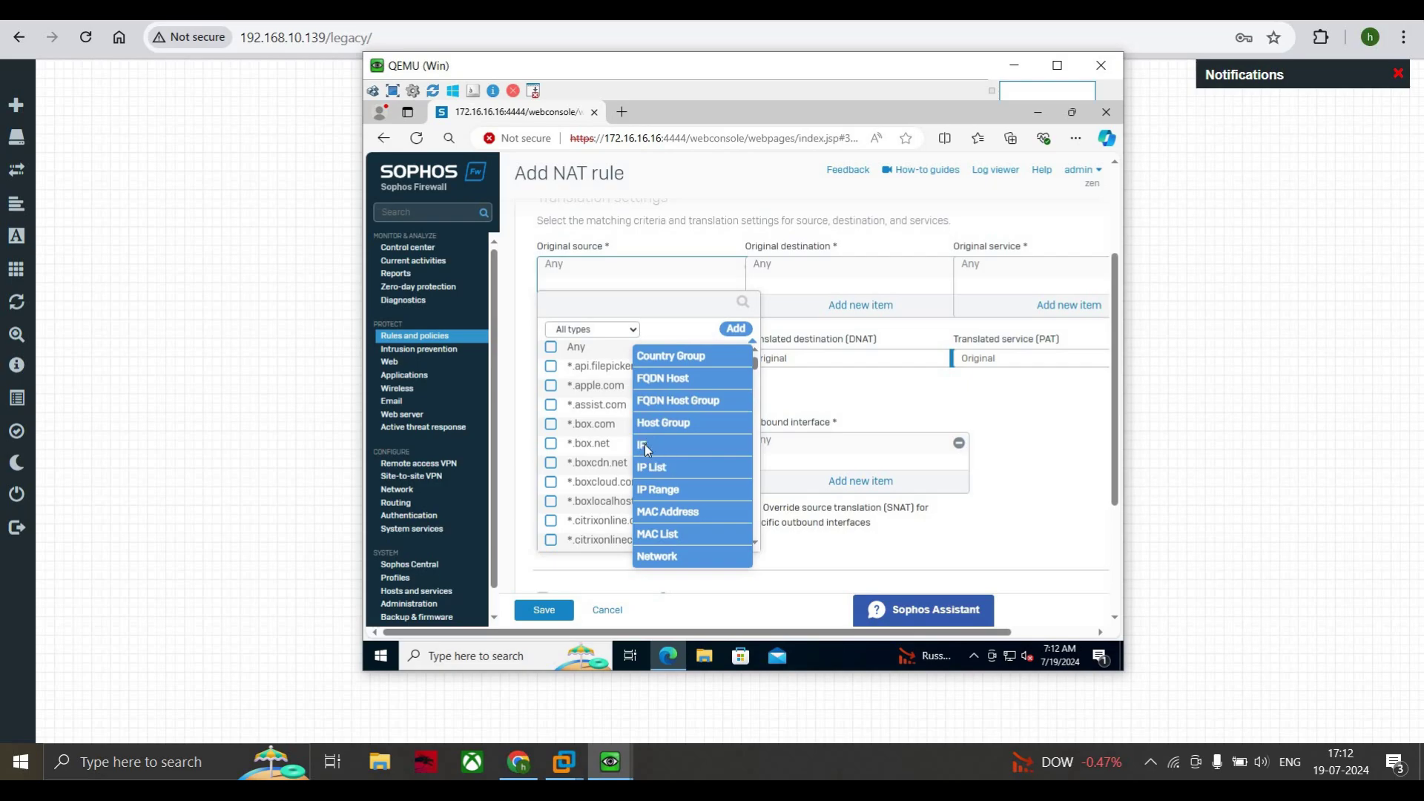
left_click(644, 445)
left_click(754, 325)
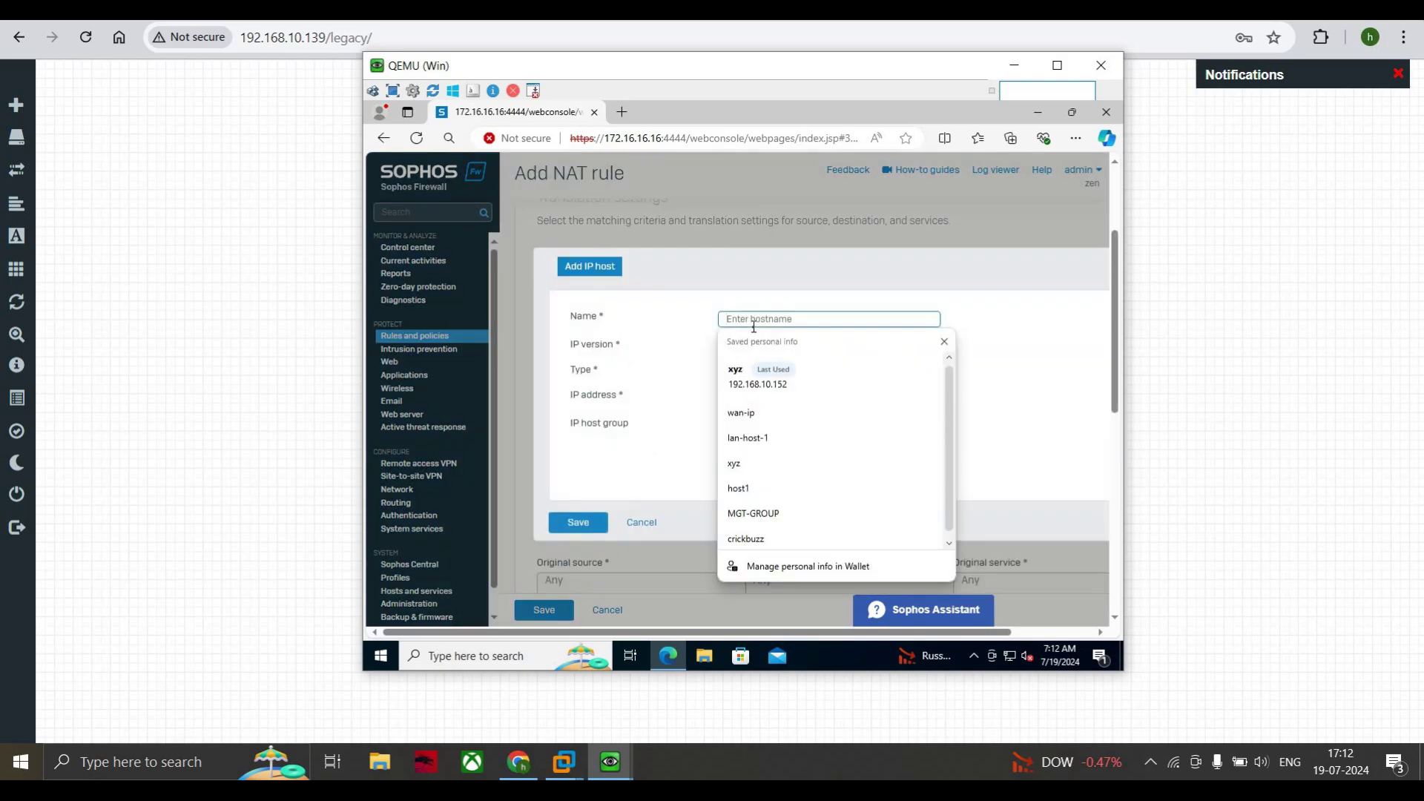
type("LAN")
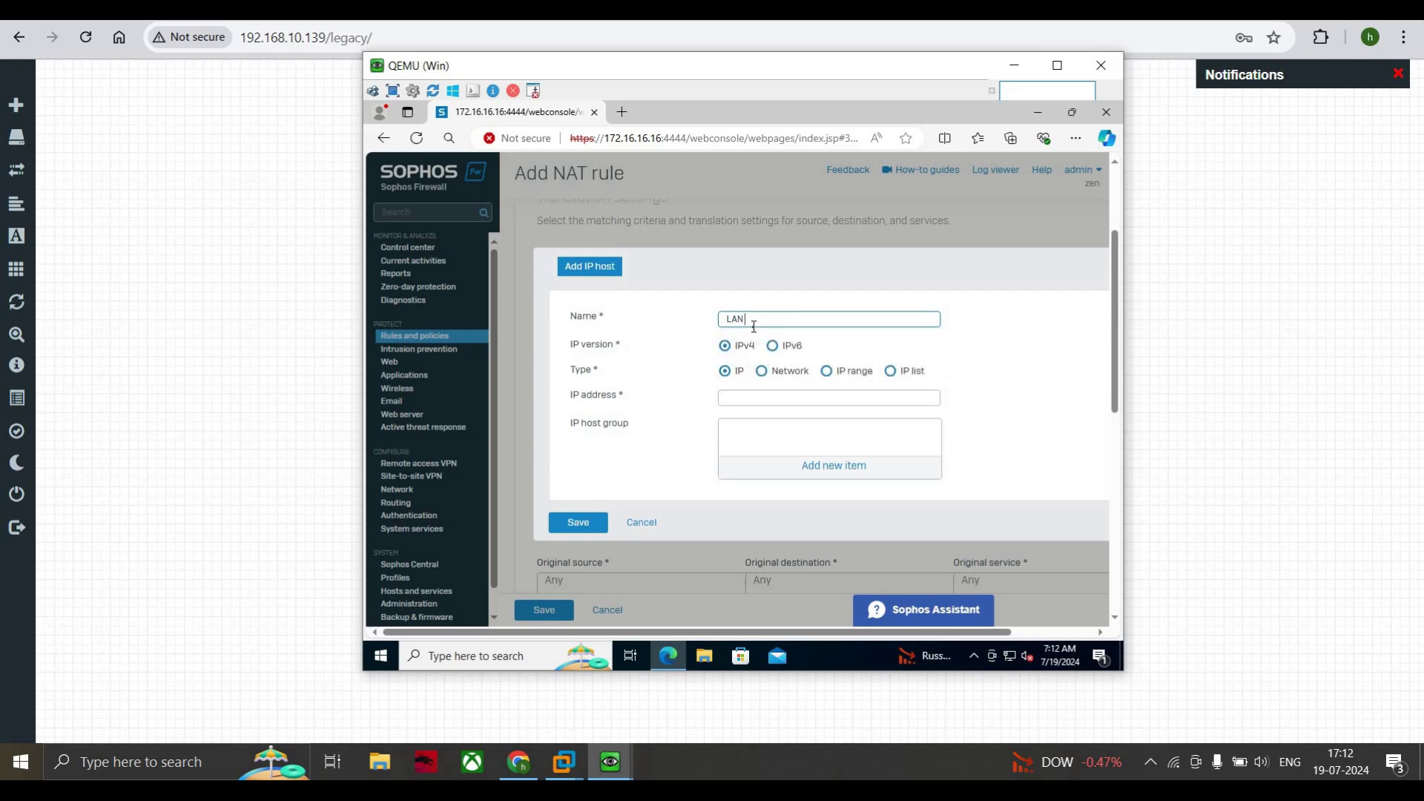
type("-1")
left_click(764, 376)
left_click(749, 399)
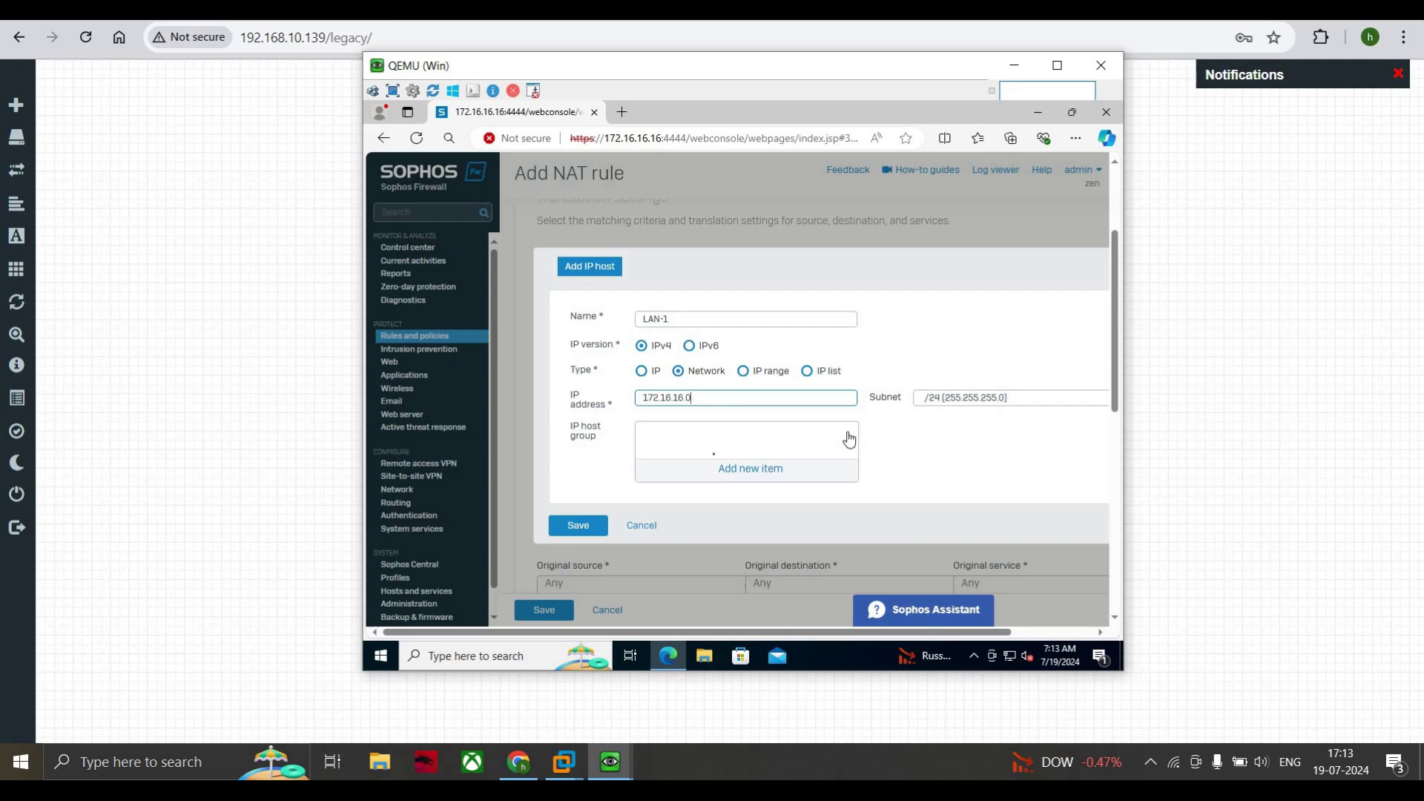
left_click(599, 524)
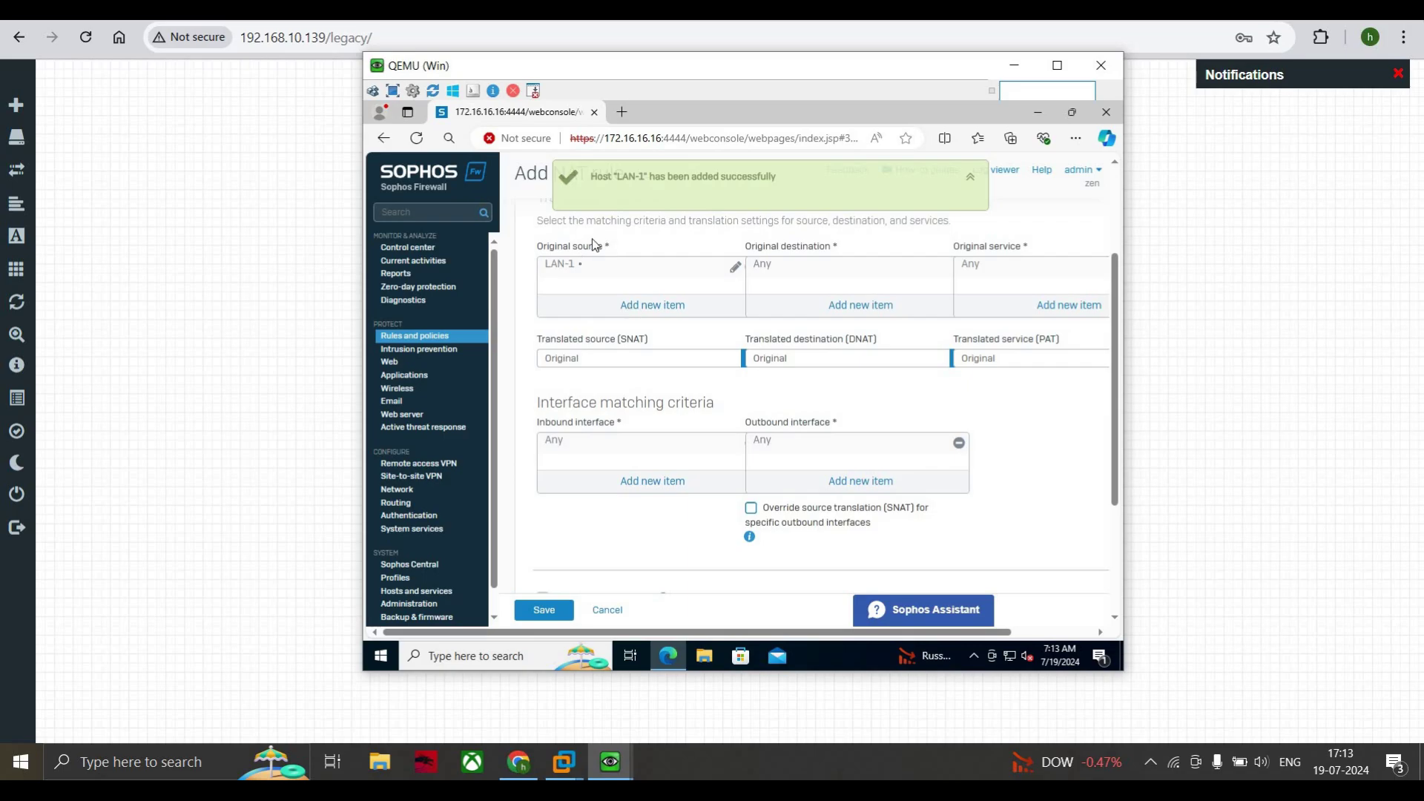
Set the NAT rule's translated source (SNAT) to MASQ.
mouse_move(576, 277)
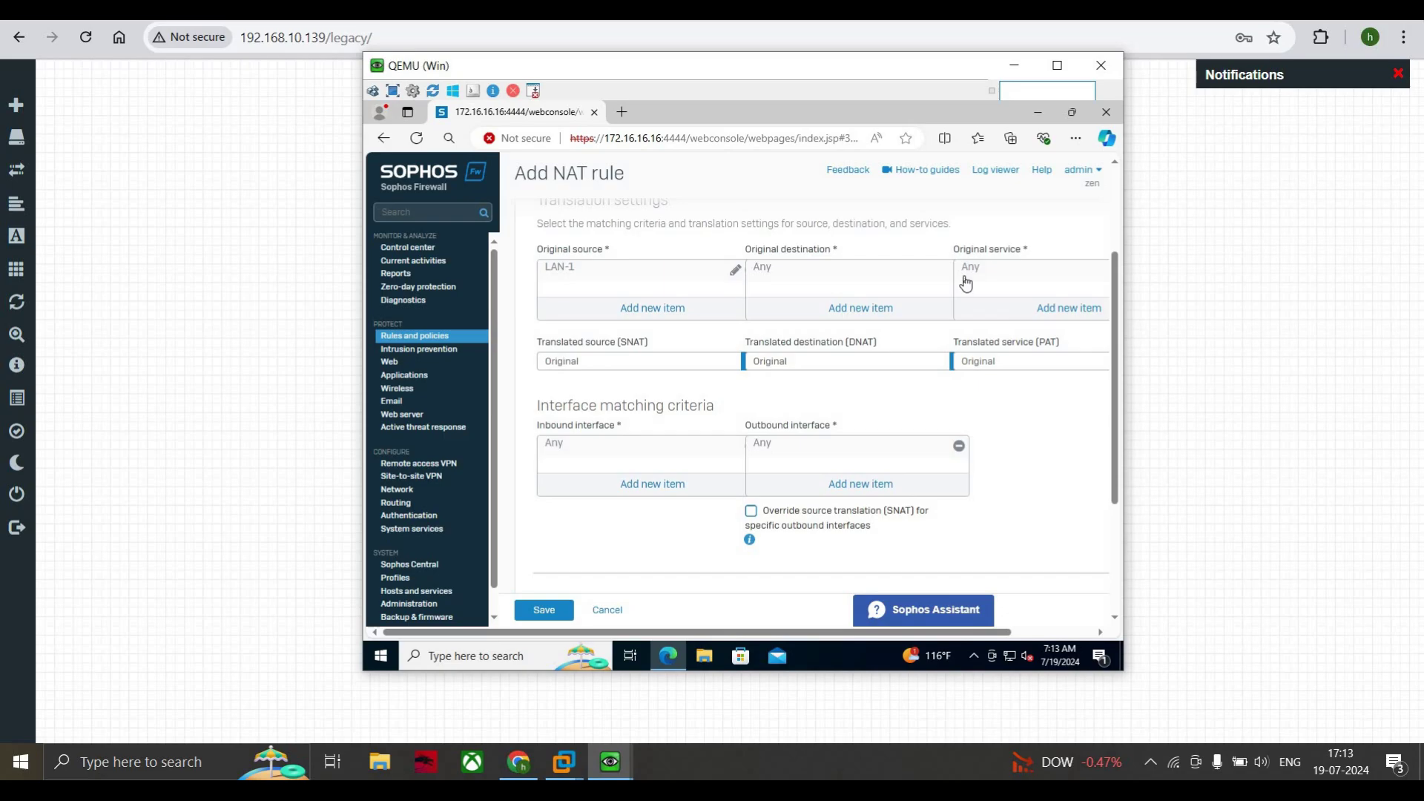
left_click(605, 363)
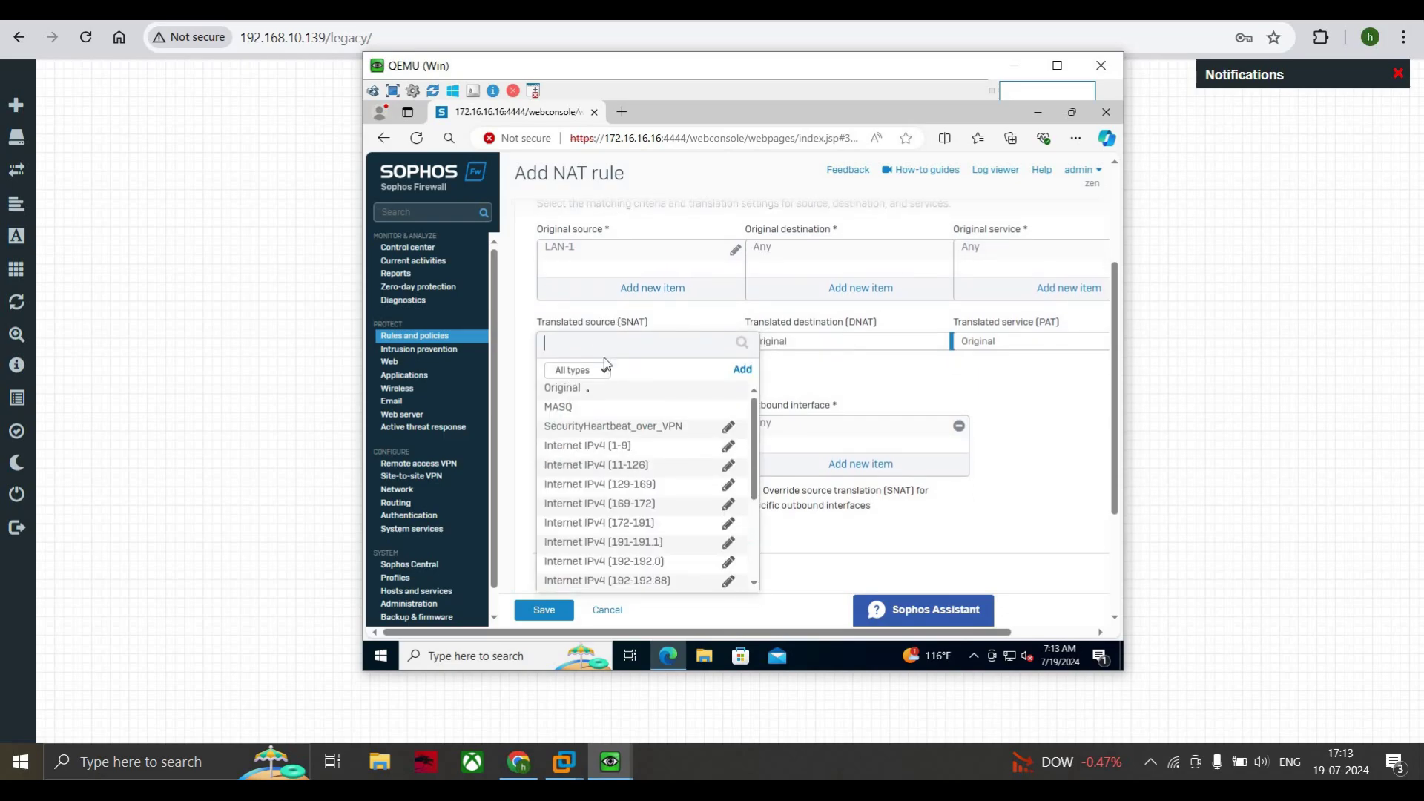
left_click(569, 391)
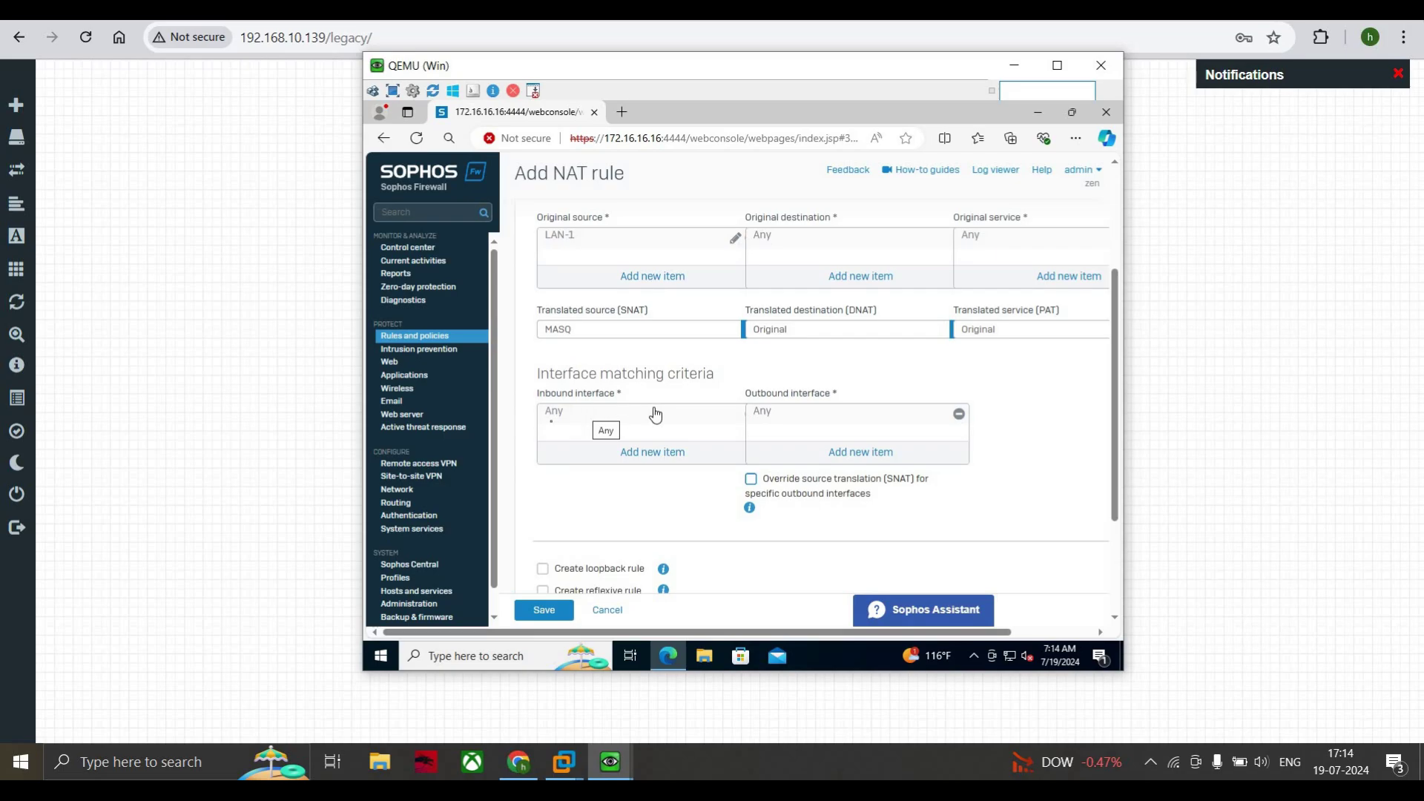
left_click(659, 454)
left_click(558, 476)
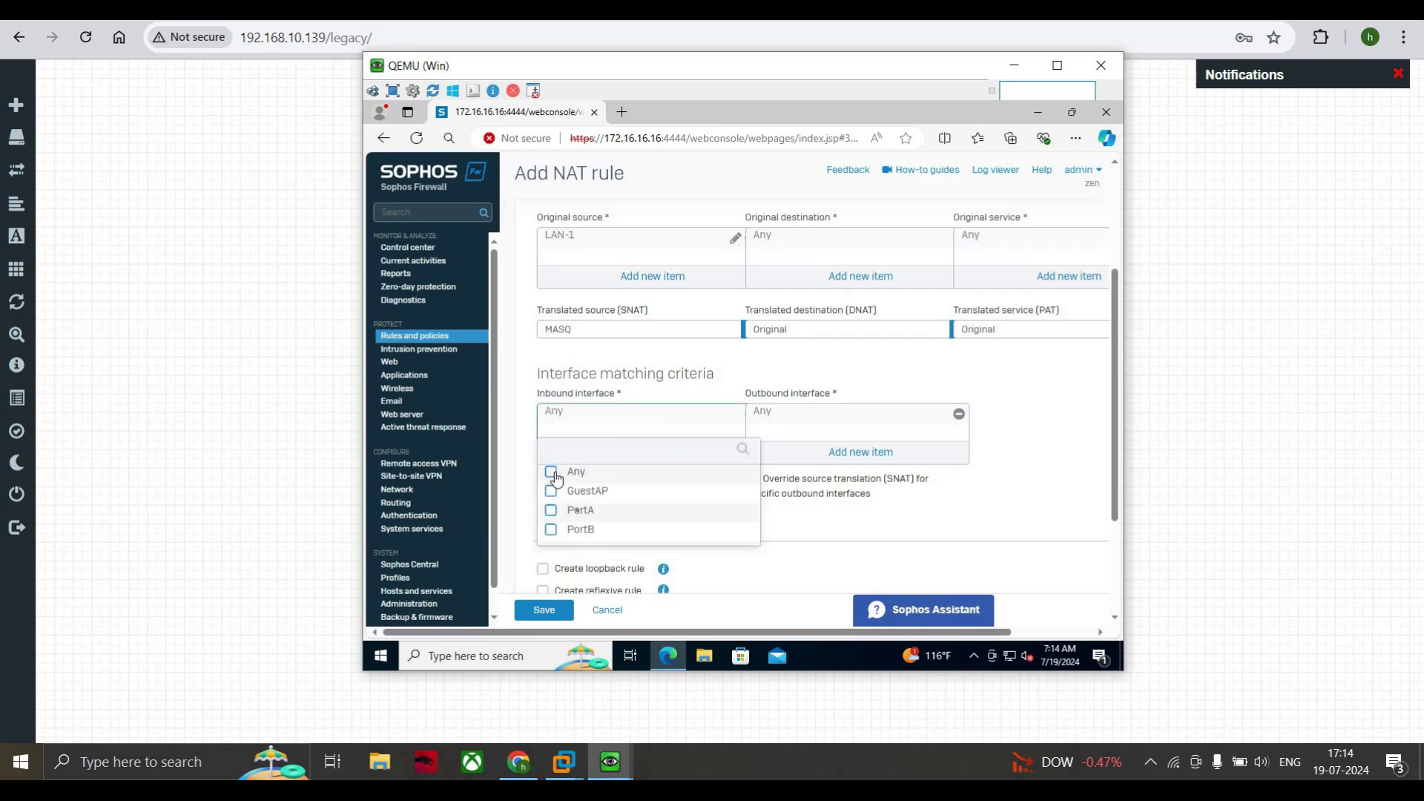
left_click(551, 511)
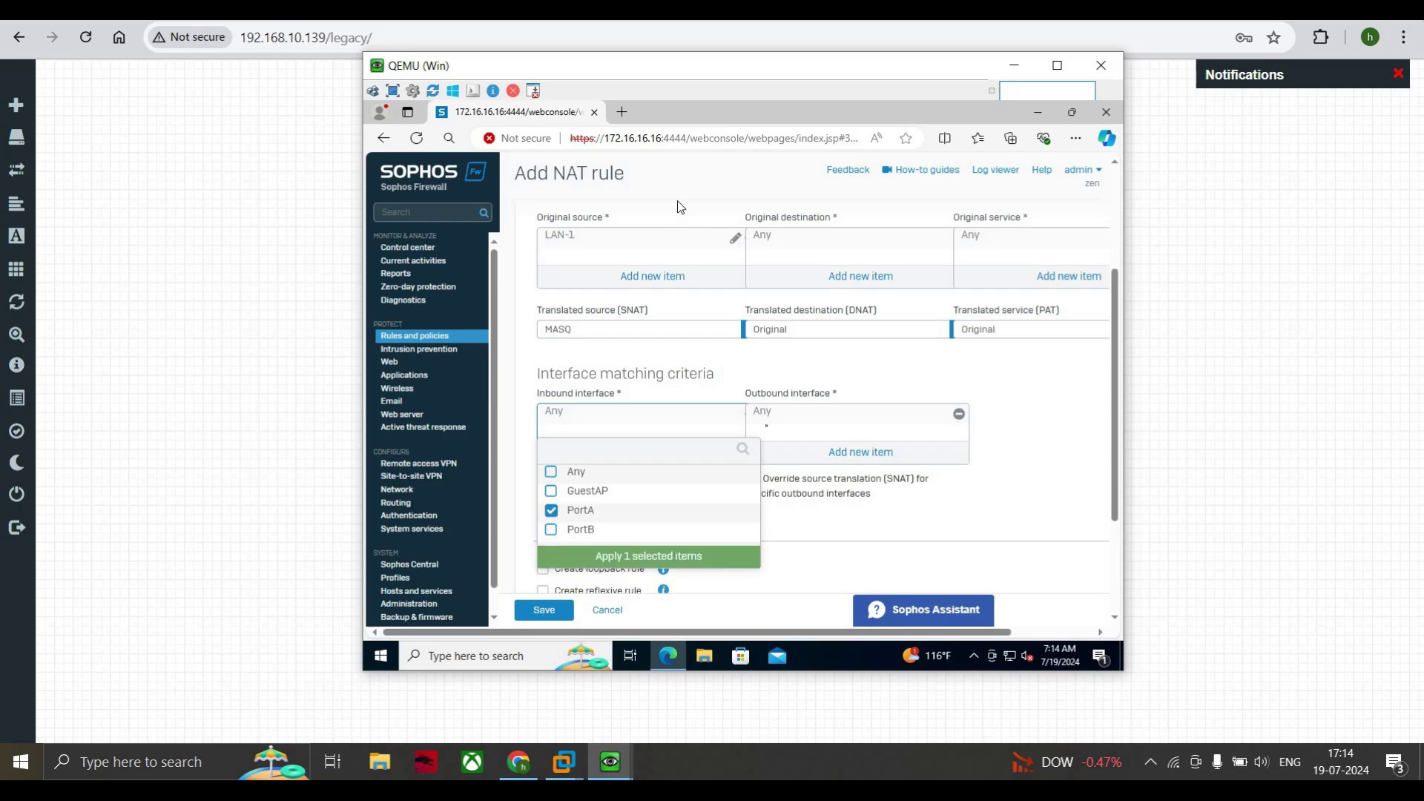
left_click(789, 429)
Replace Any with PortB as the NAT rule's outbound interface.
left_click(845, 452)
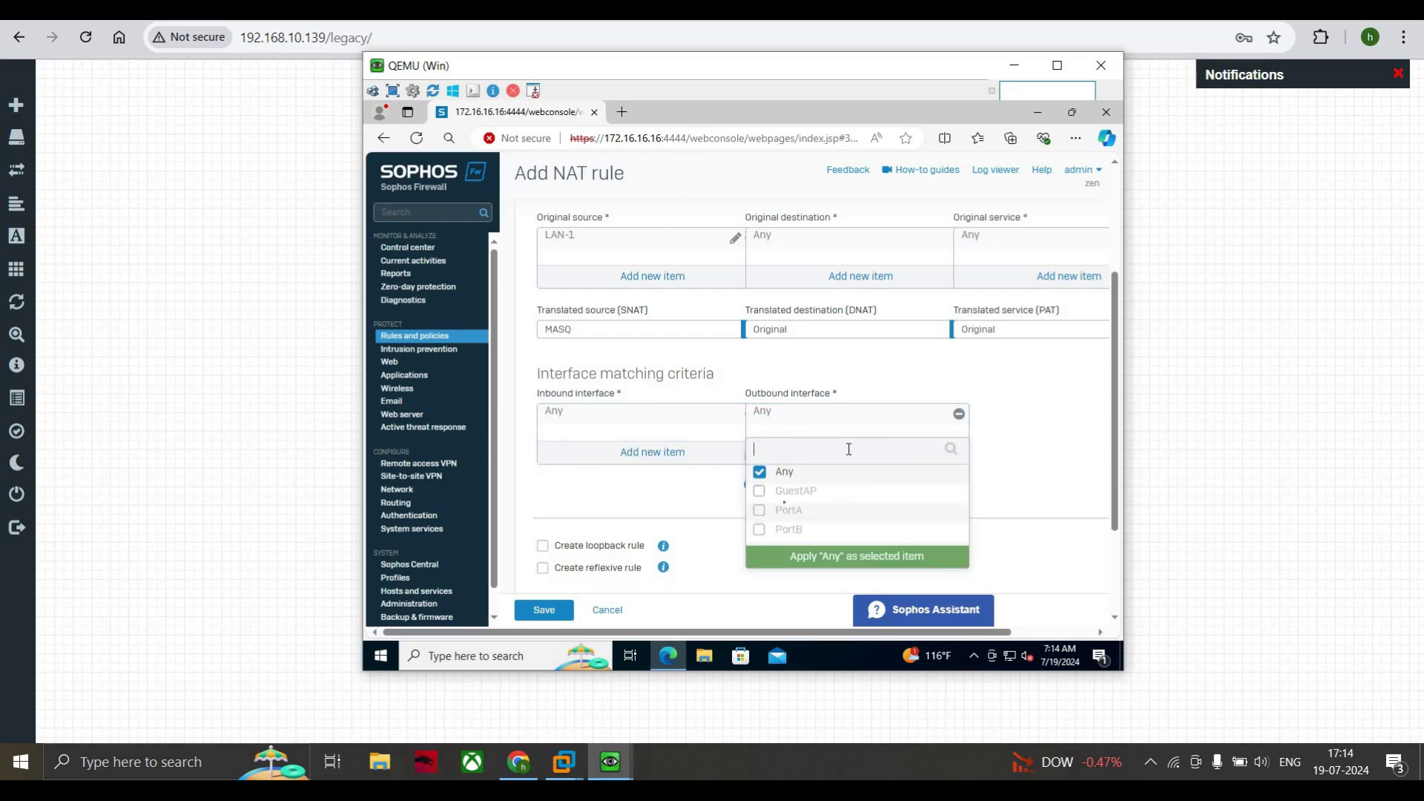
left_click(759, 472)
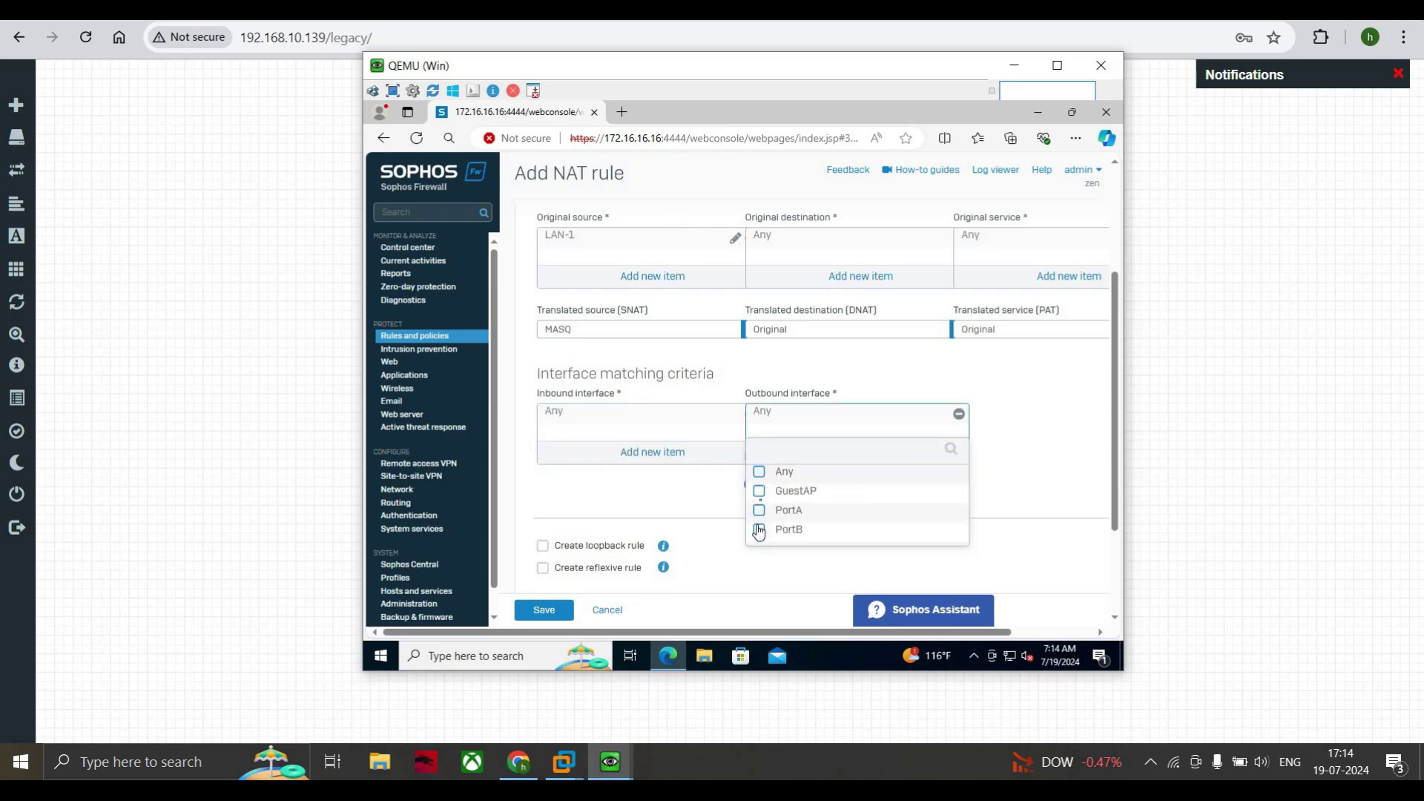
left_click(759, 528)
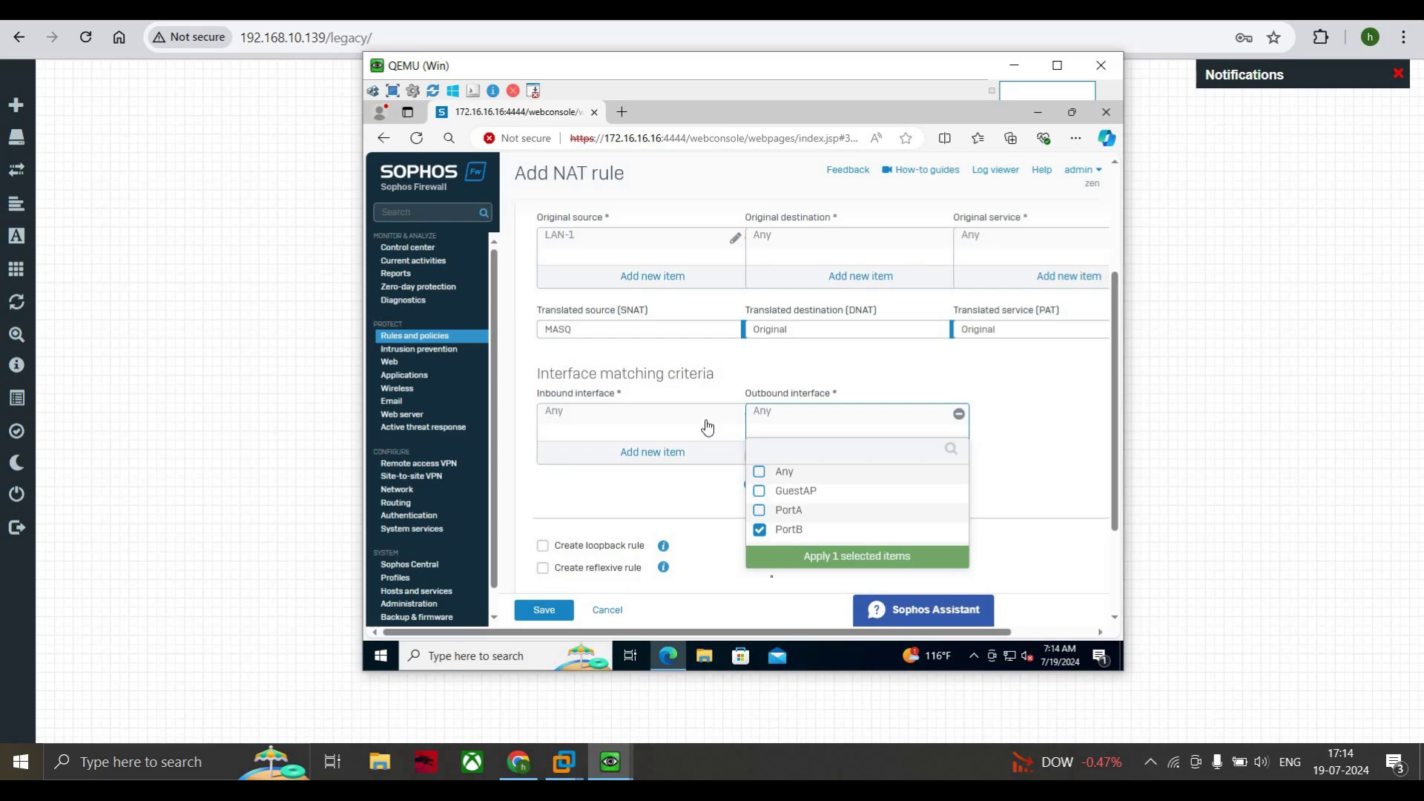
left_click(777, 558)
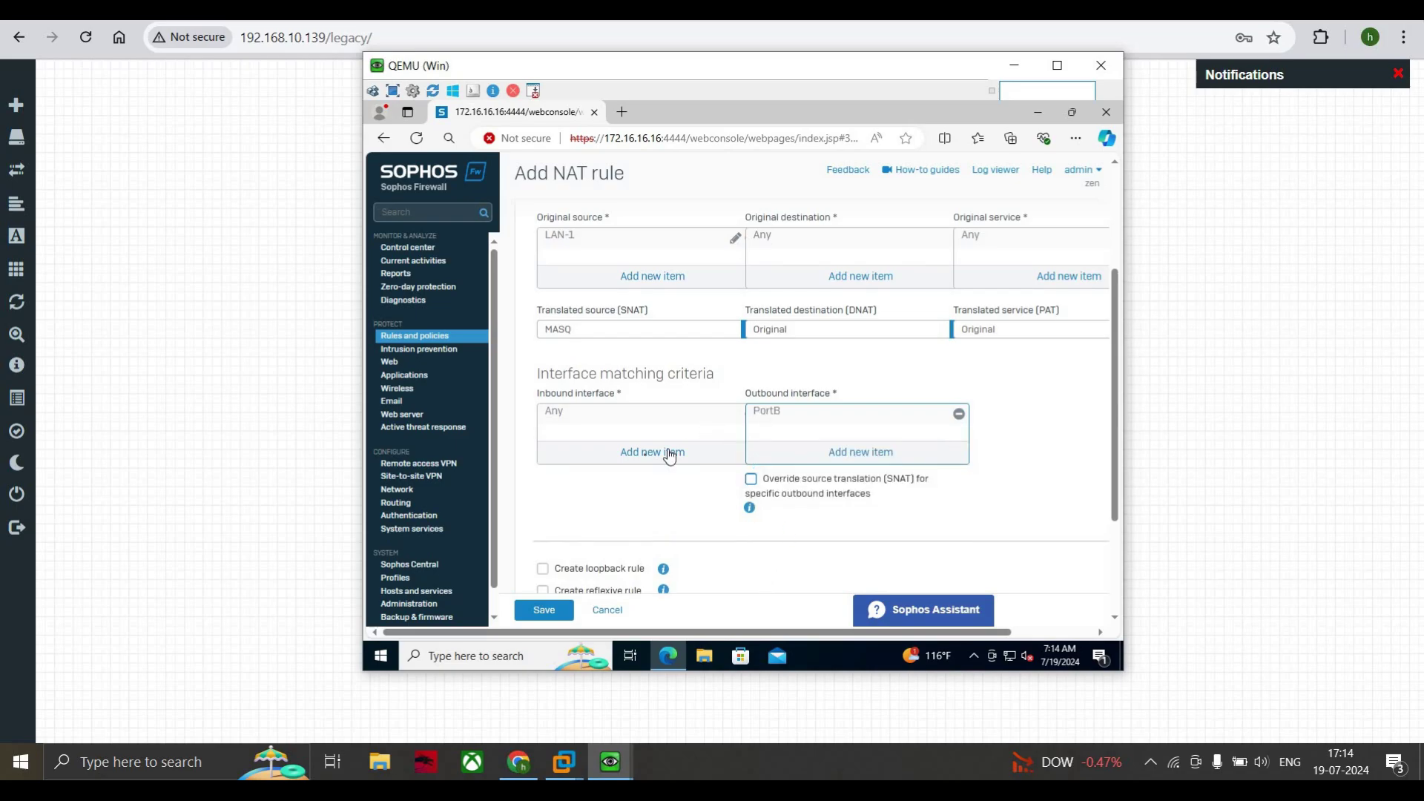
Replace Any with PortA as the NAT rule's inbound interface and save the rule.
left_click(646, 456)
left_click(552, 473)
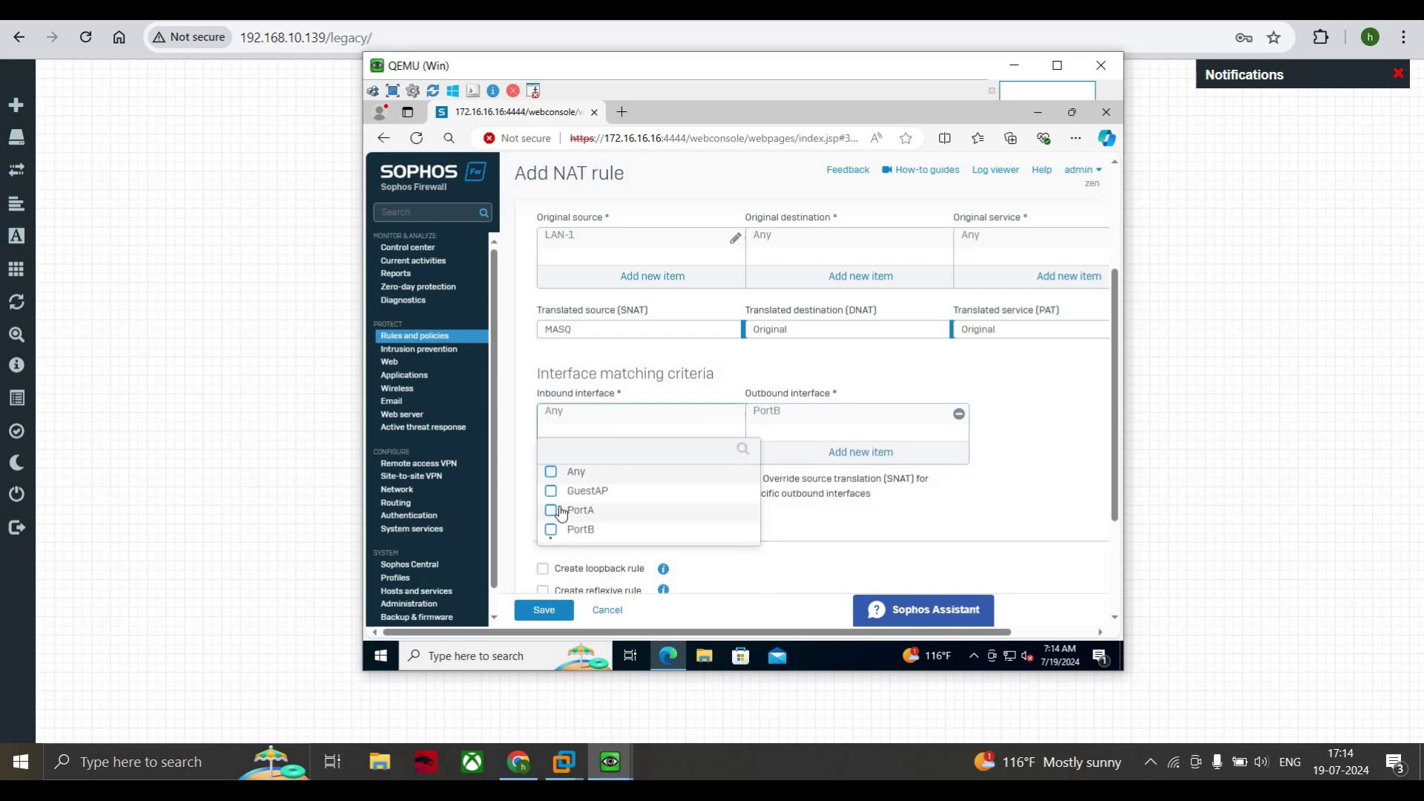
left_click(551, 510)
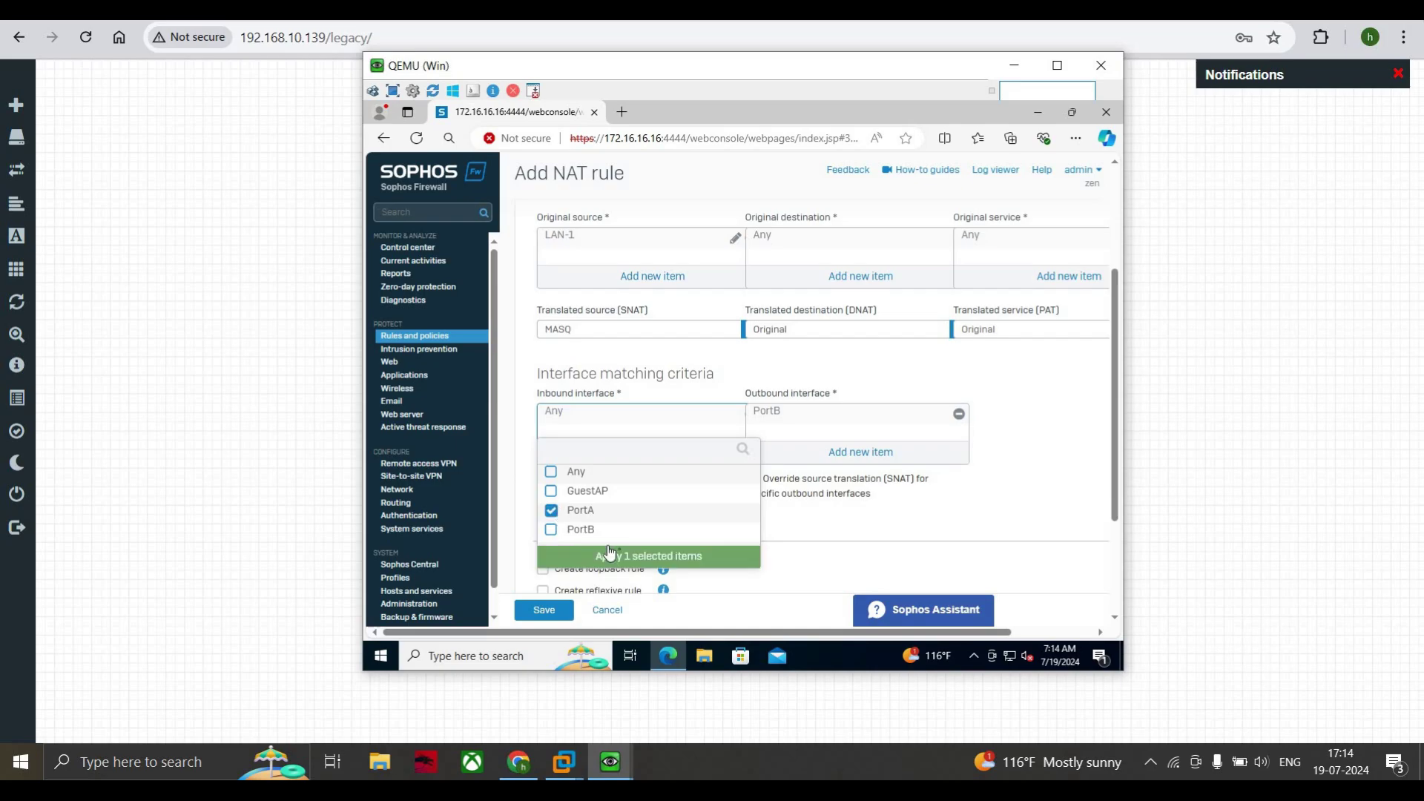
left_click(619, 556)
scroll(809, 495, "down", 2)
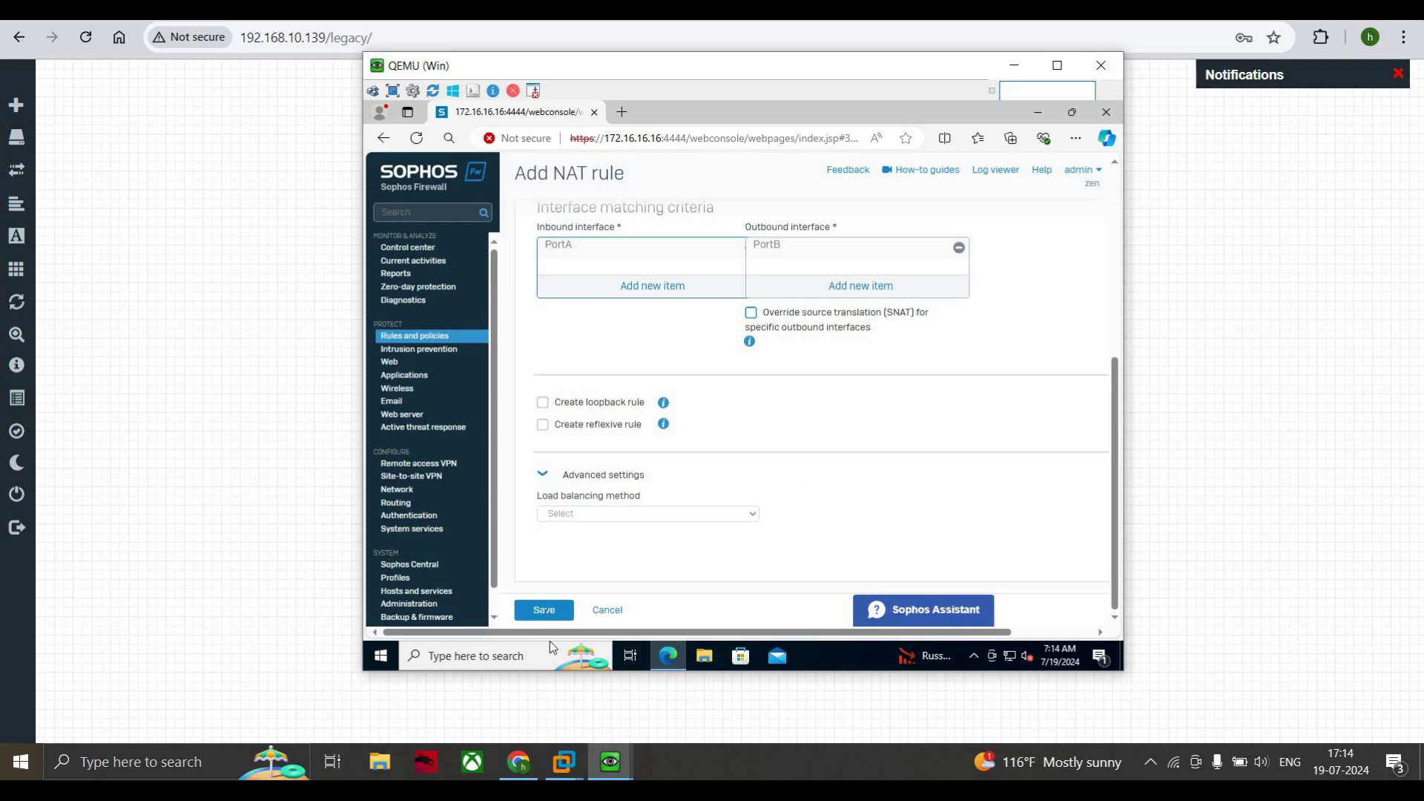
left_click(545, 610)
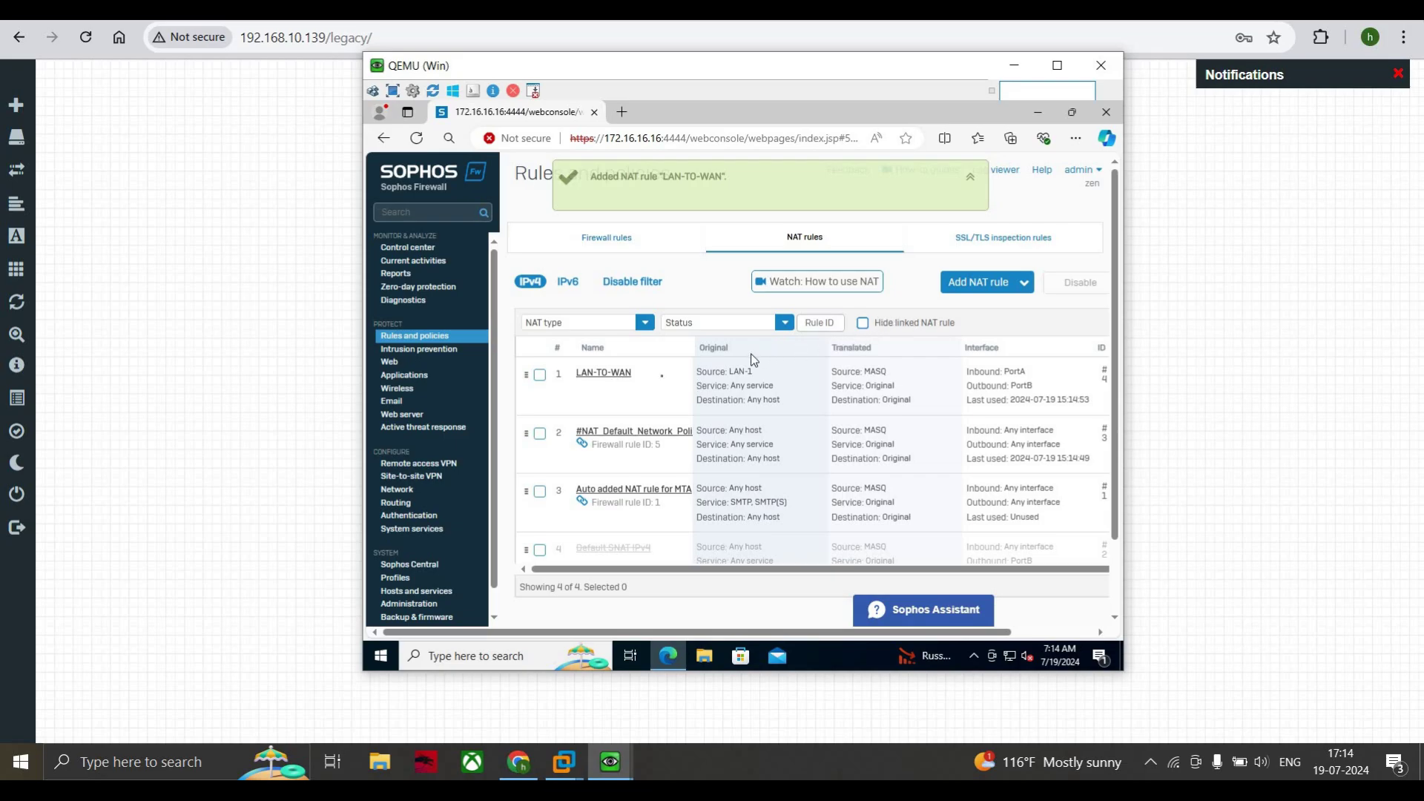
Start a new firewall rule and name it LAN-TO-WAN TRAFFIC.
left_click(602, 239)
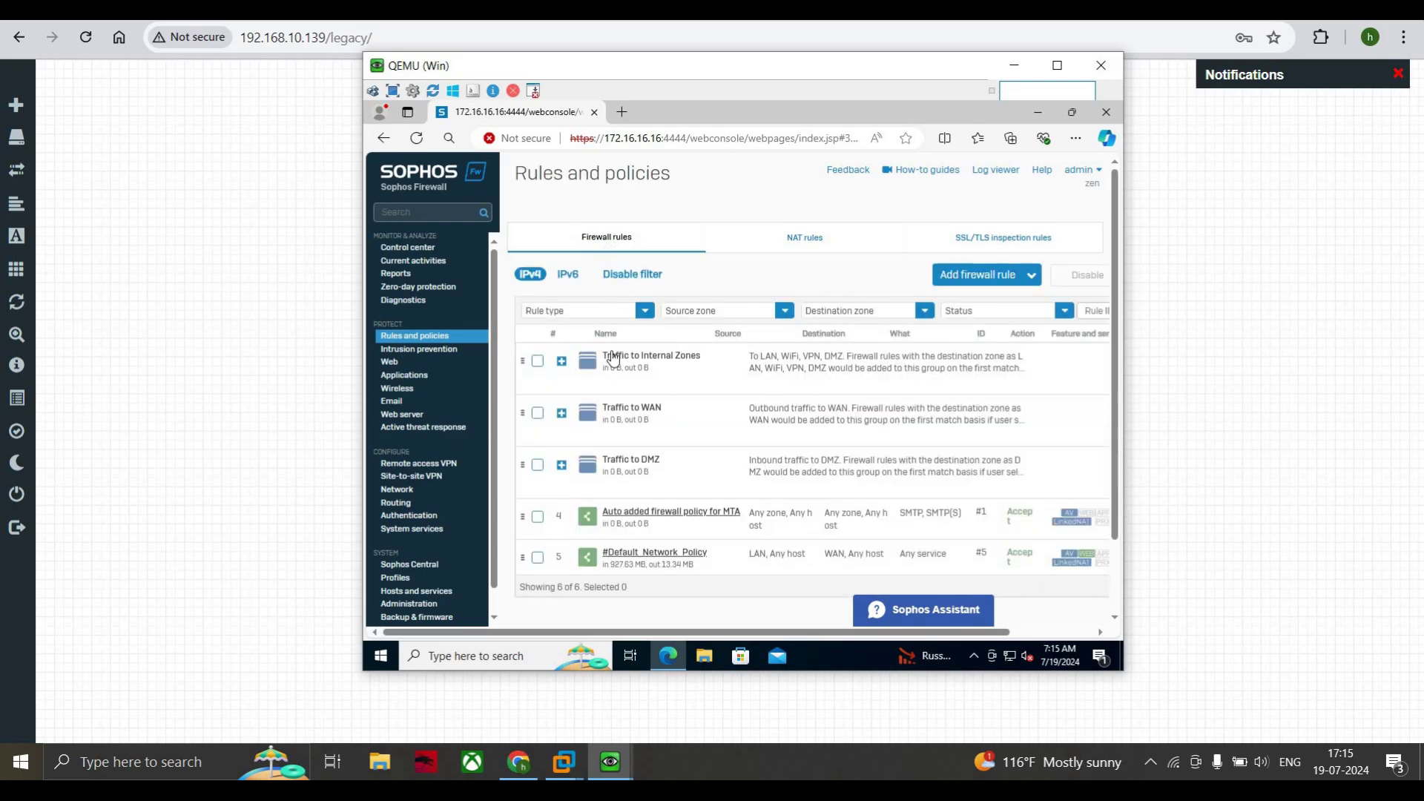
left_click(953, 275)
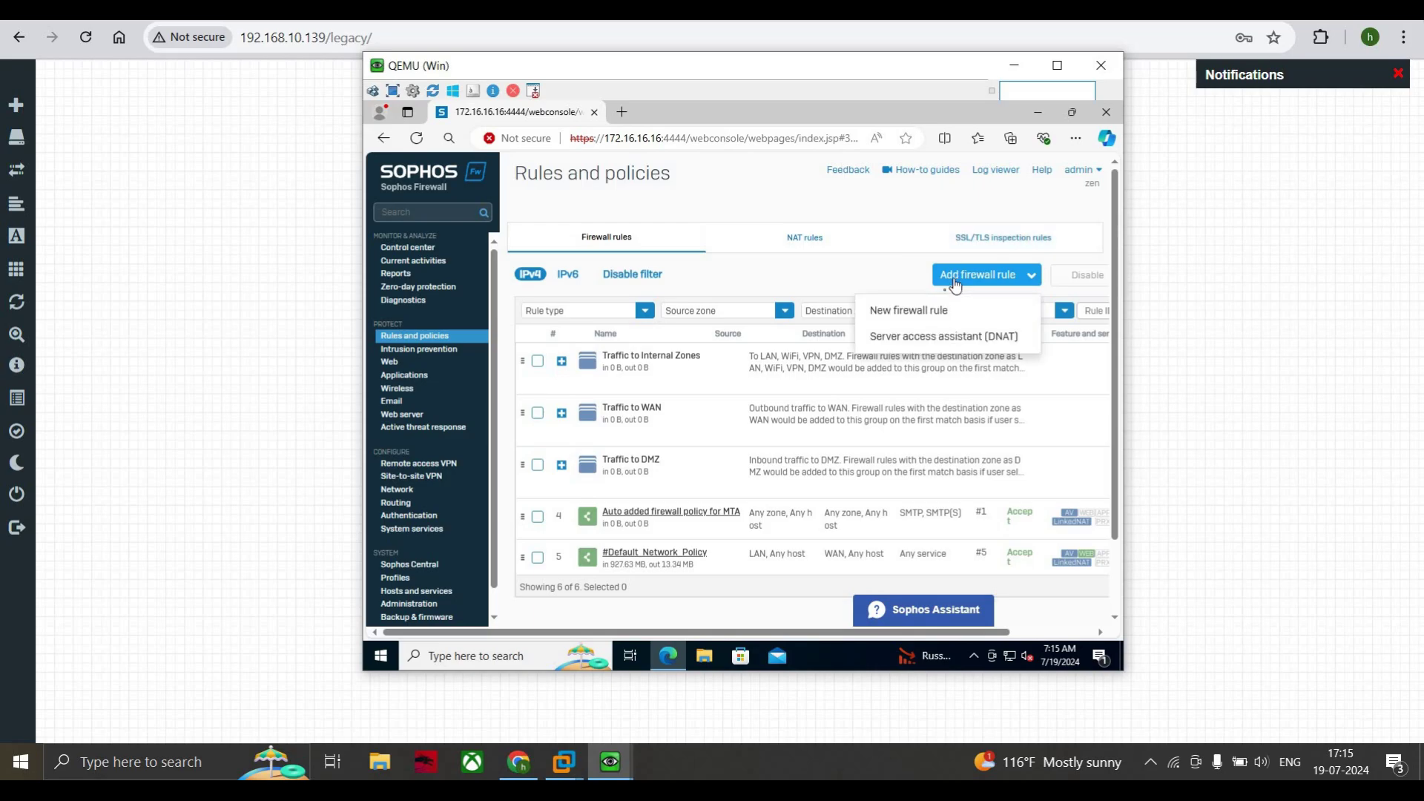
left_click(925, 315)
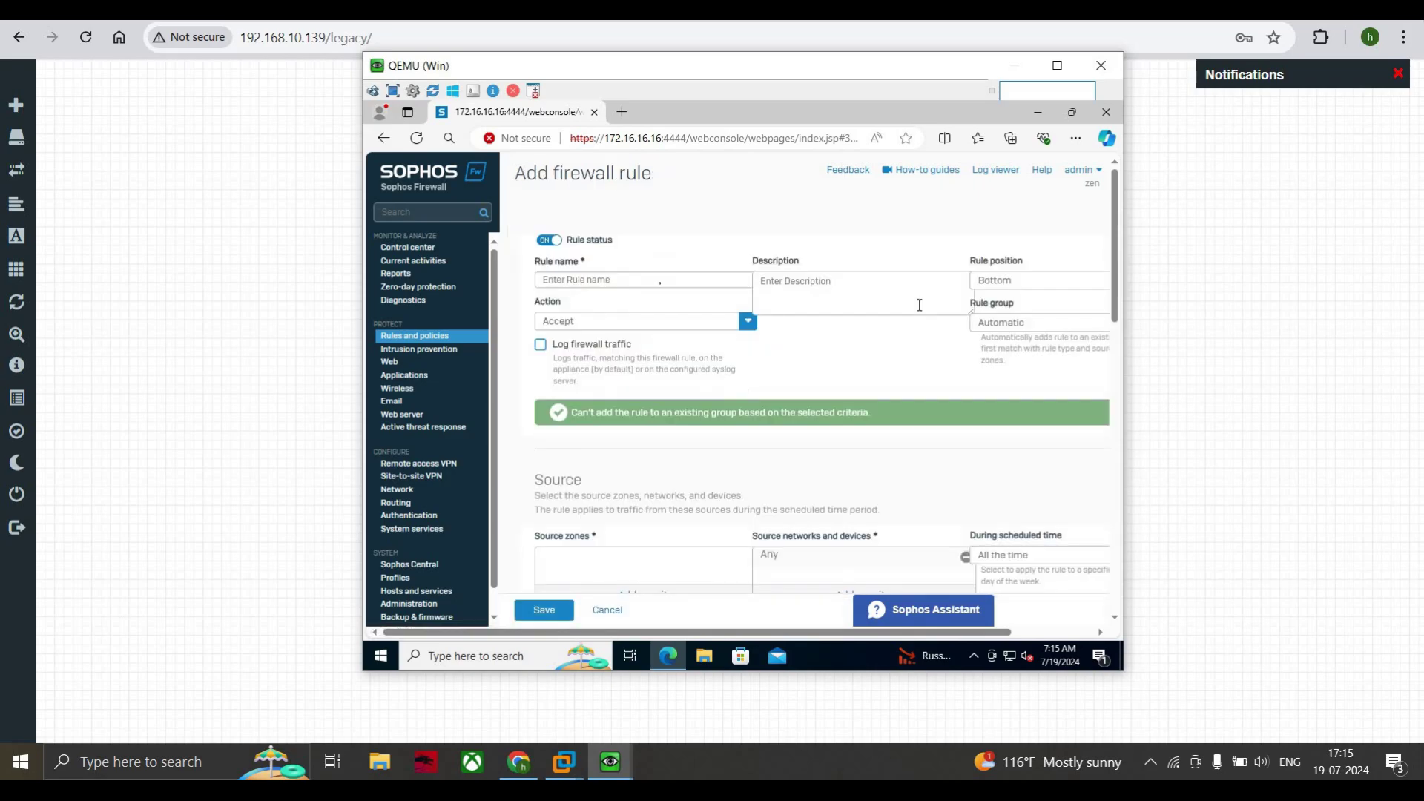
left_click(649, 279)
type("LAN-TOWAN")
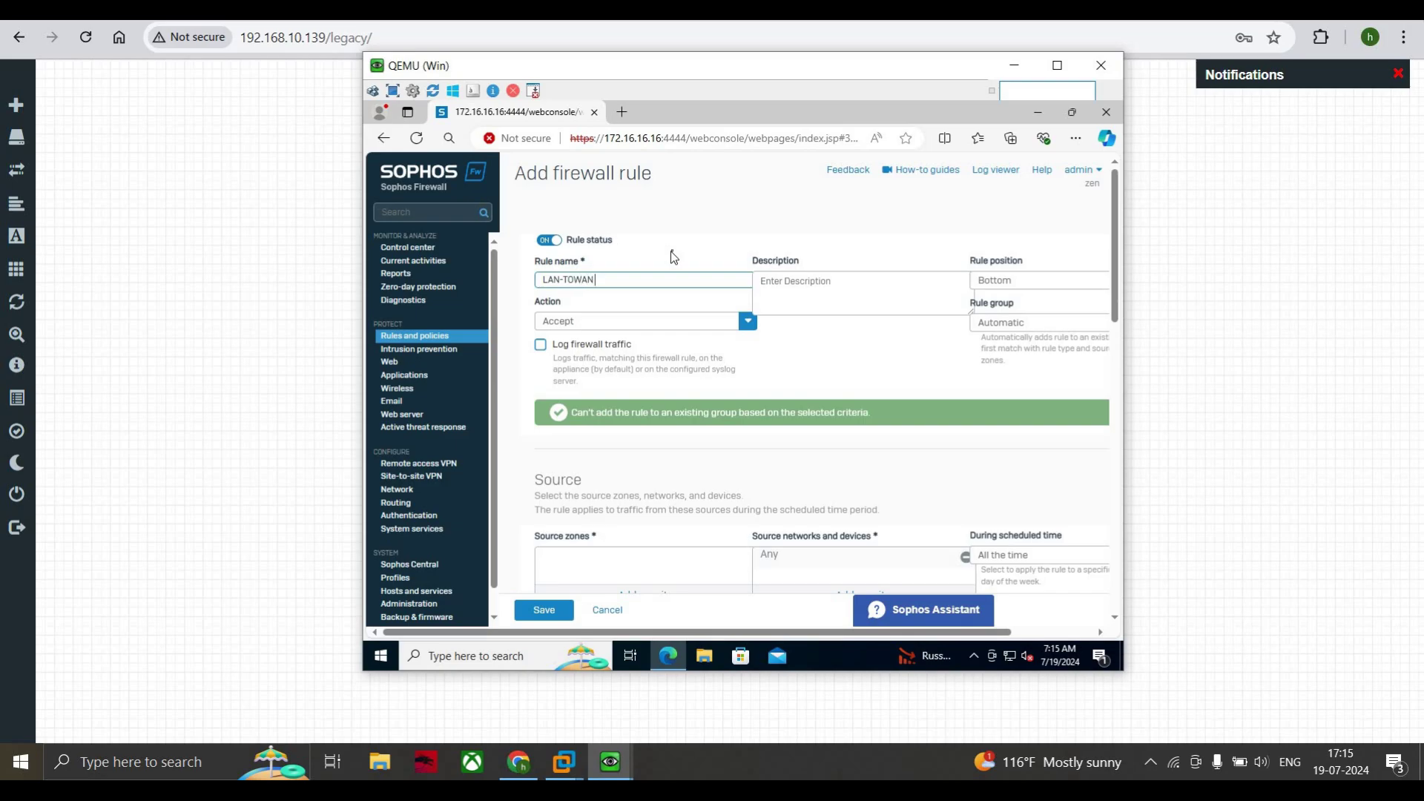
type(" TRAFFIC")
type("-")
key("End")
Describe the firewall rule as "To allow the traffic from our LAN to the WAN".
left_click(782, 285)
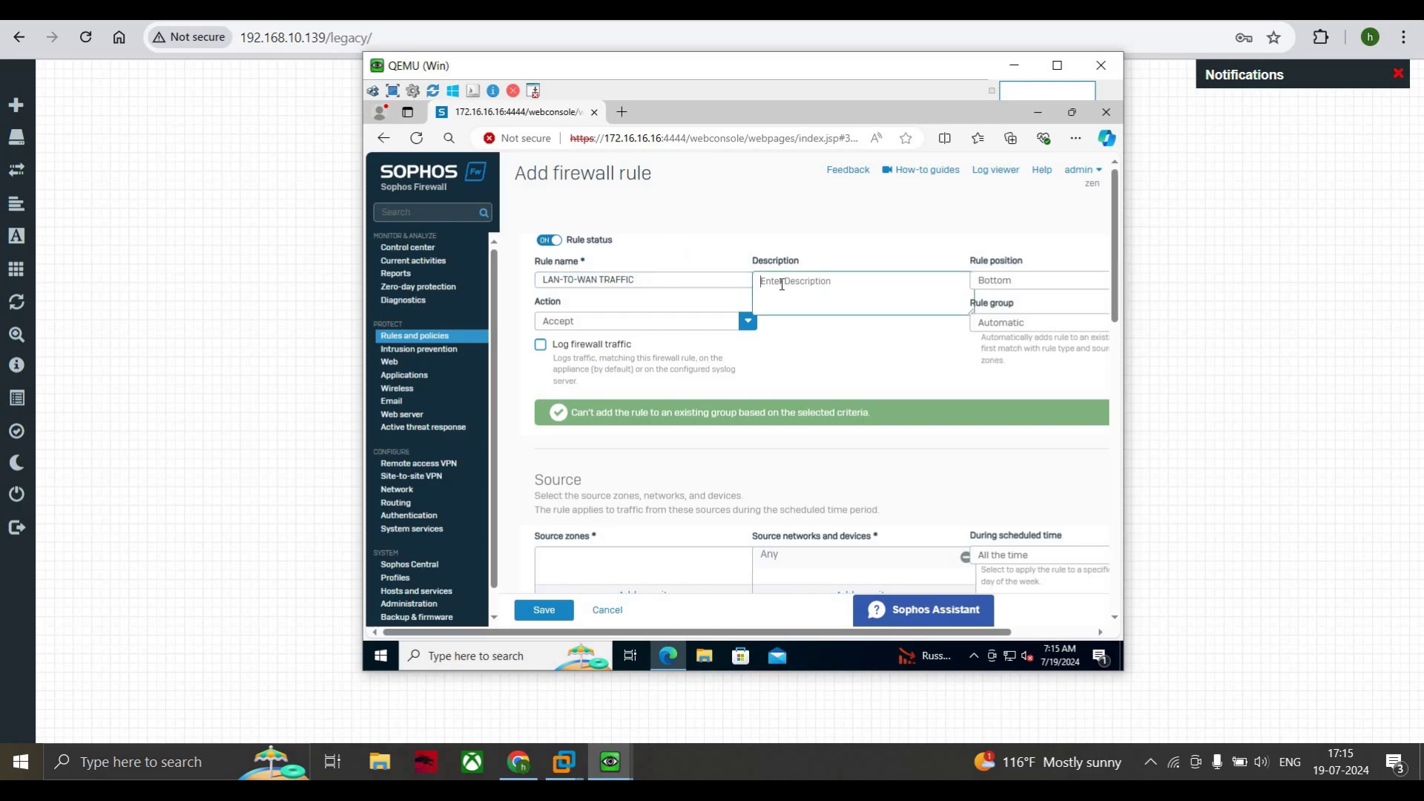
type("To allow the t")
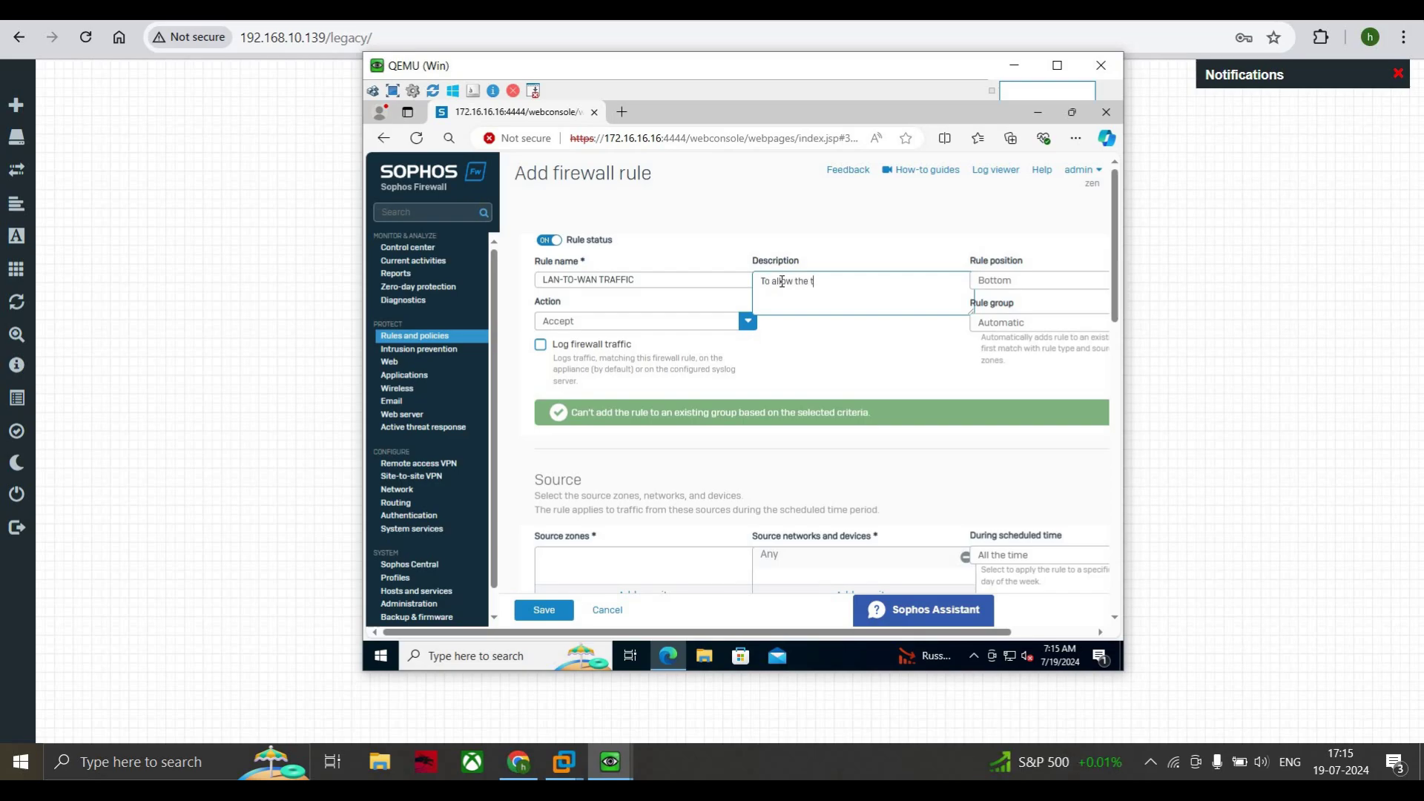
type("raffic")
type(" c")
type("rom our LAN")
type(" infrastructure to")
key("ctrl+BackSpace")
key("ctrl+BackSpace")
type("it")
type(" to the WAN")
Set the firewall rule's position to Top and its rule group to Traffic to WAN.
left_click(1012, 286)
left_click(983, 312)
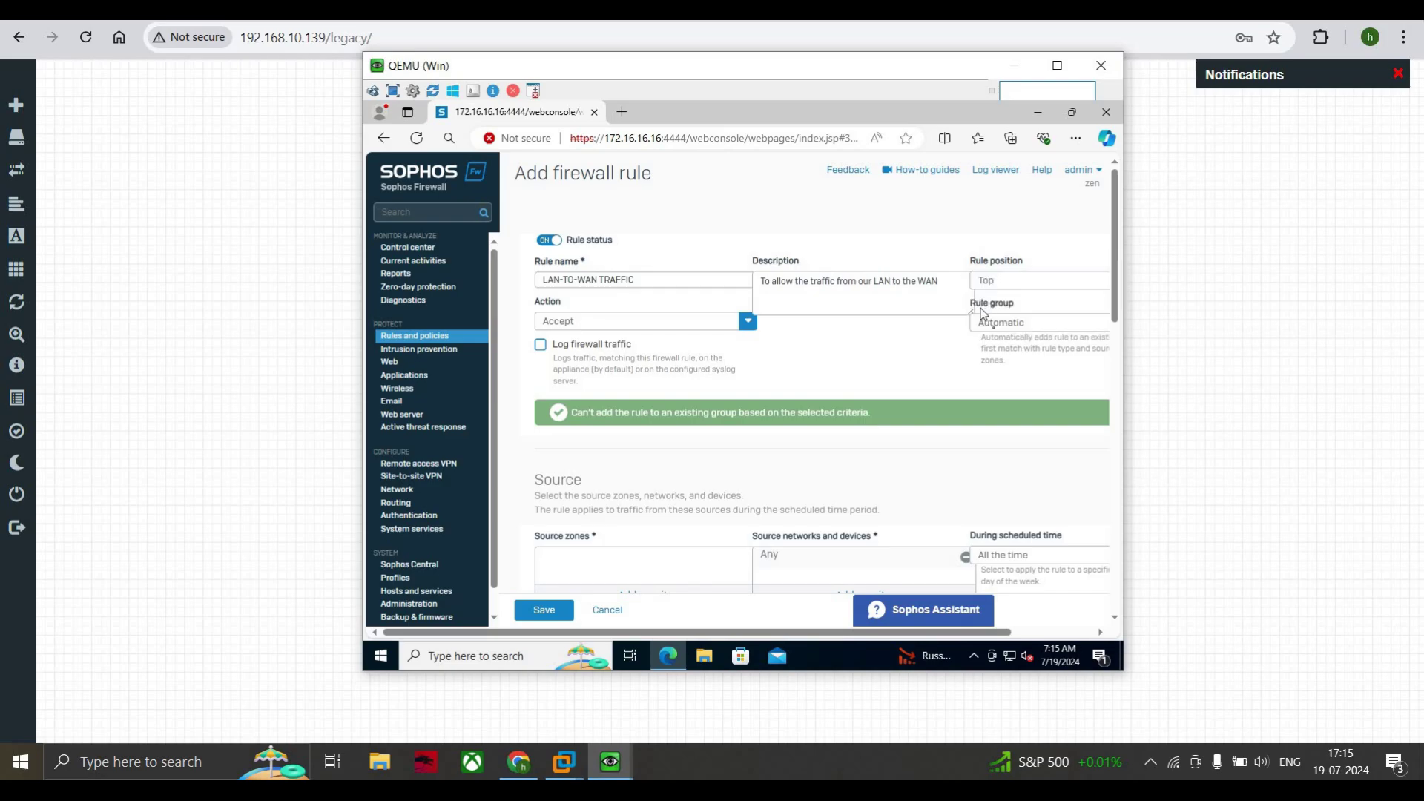
left_click(994, 326)
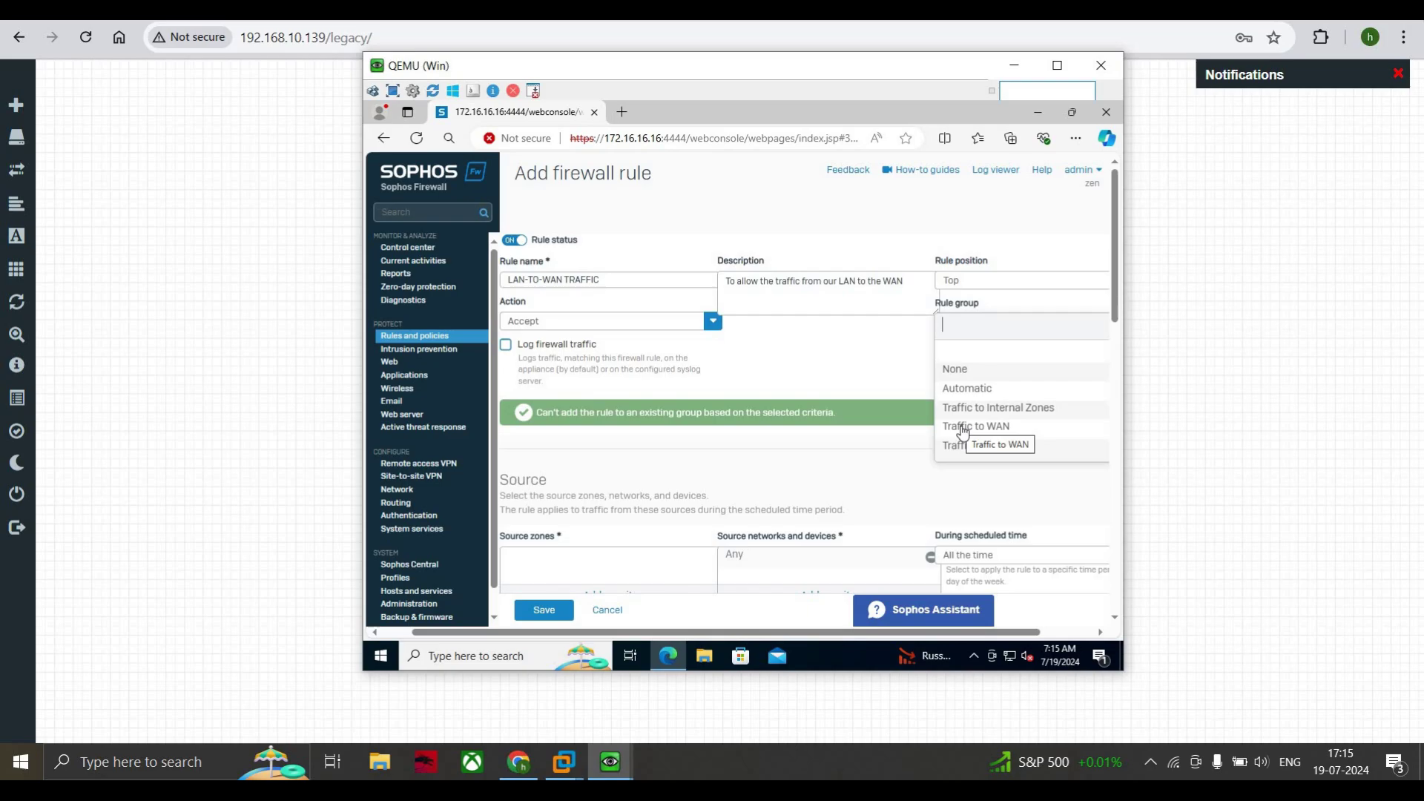
scroll(962, 432, "down", 1)
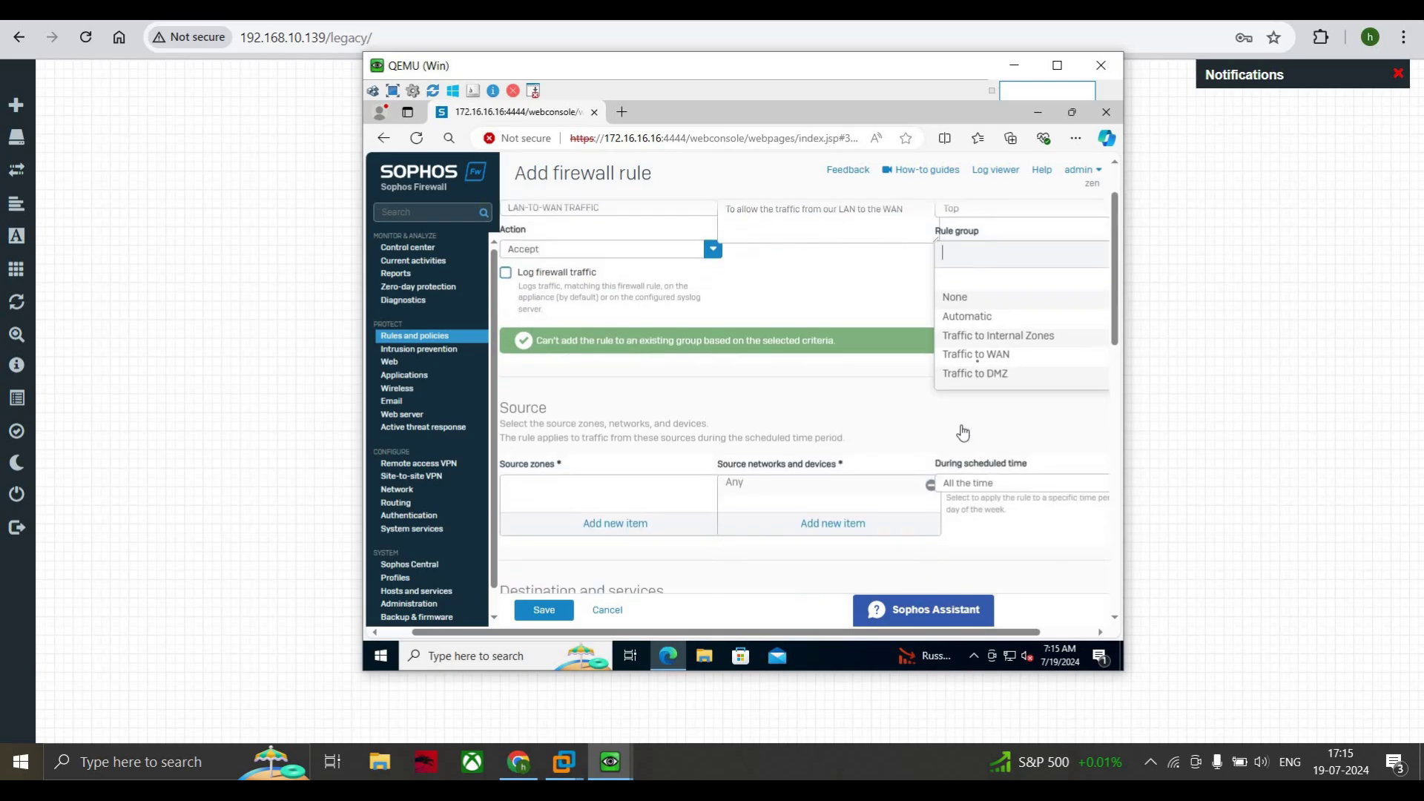
left_click(967, 353)
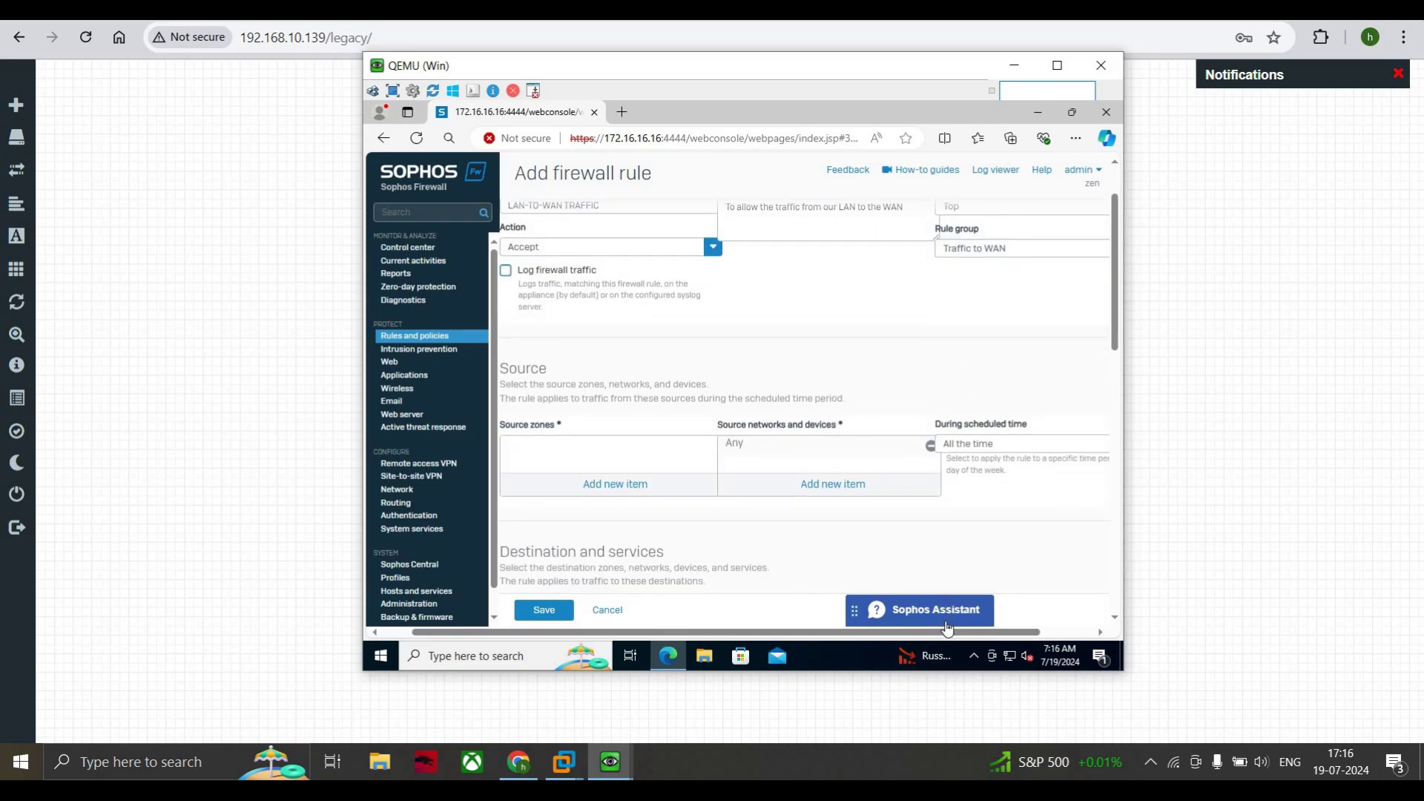
Set the firewall rule's action to Accept and enable logging of firewall traffic.
left_click_drag(948, 632, 863, 632)
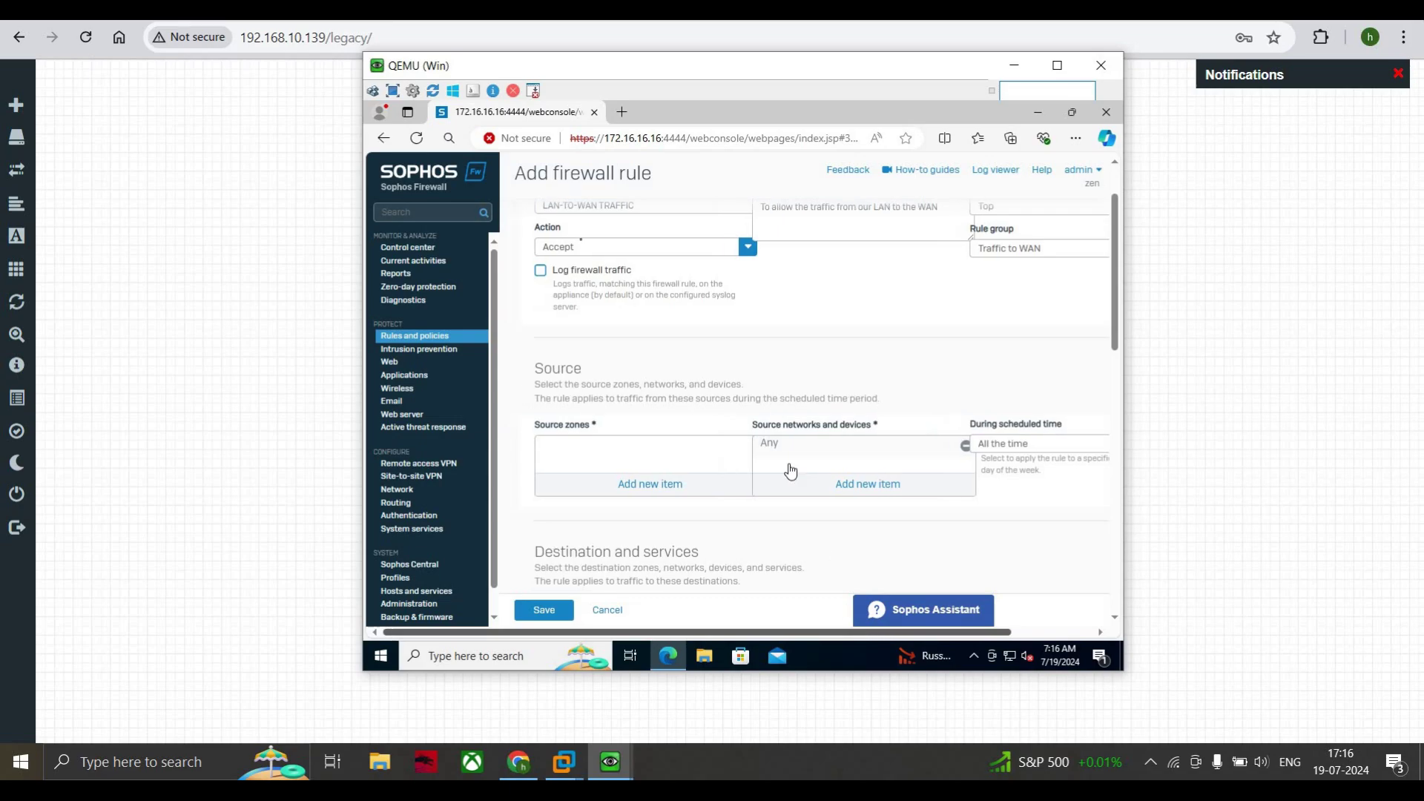
left_click(580, 247)
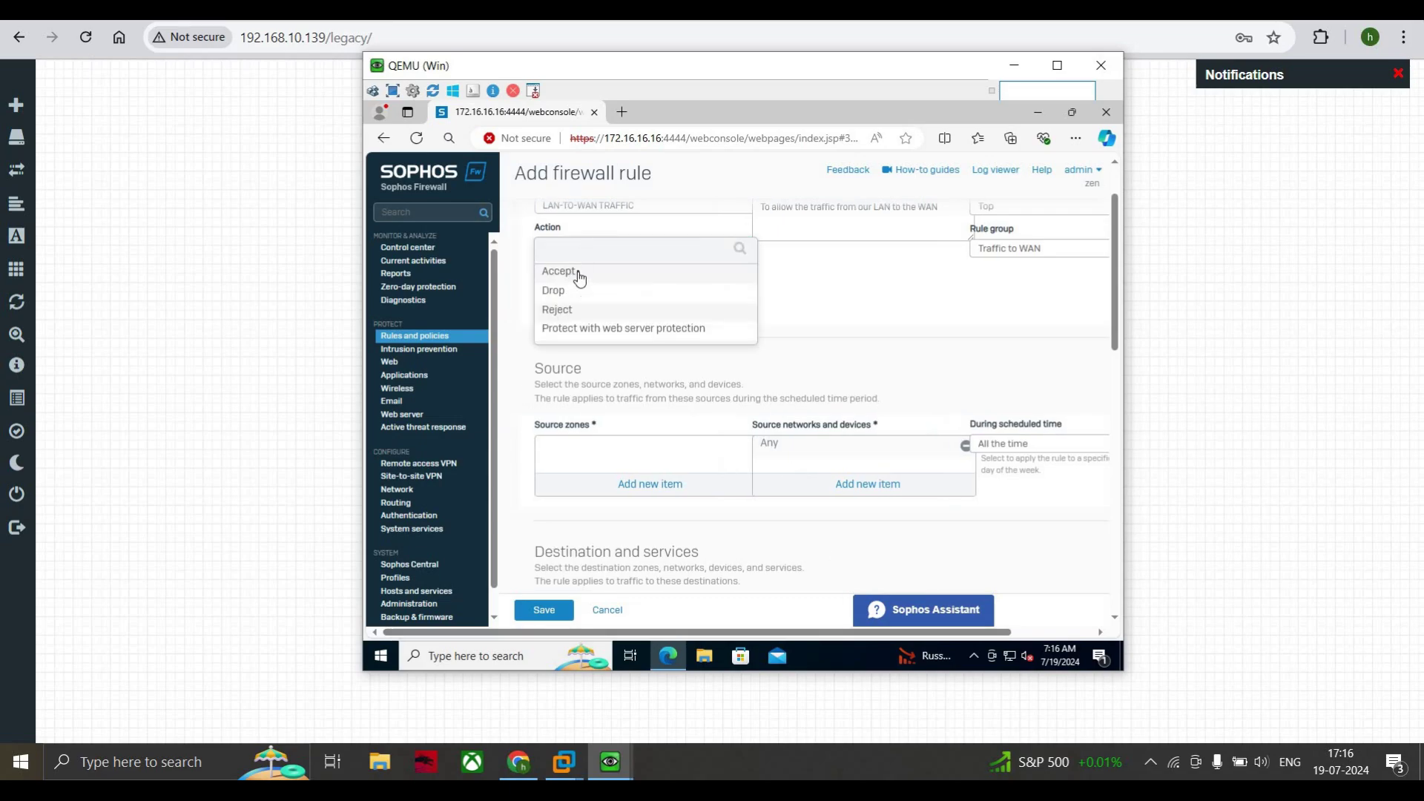
left_click(580, 273)
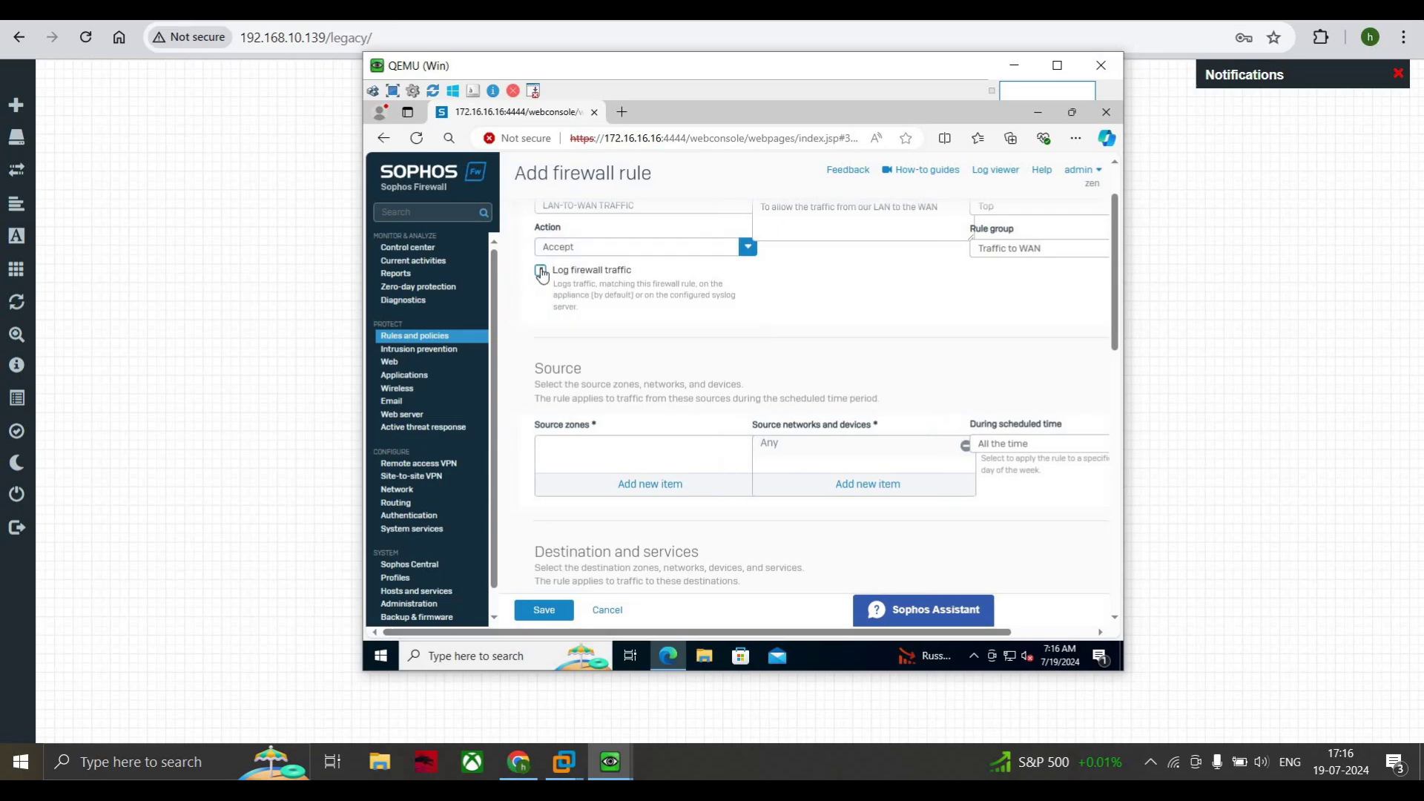
left_click(541, 271)
Set the firewall rule's source zone to LAN.
scroll(761, 305, "up", 1)
scroll(760, 305, "down", 2)
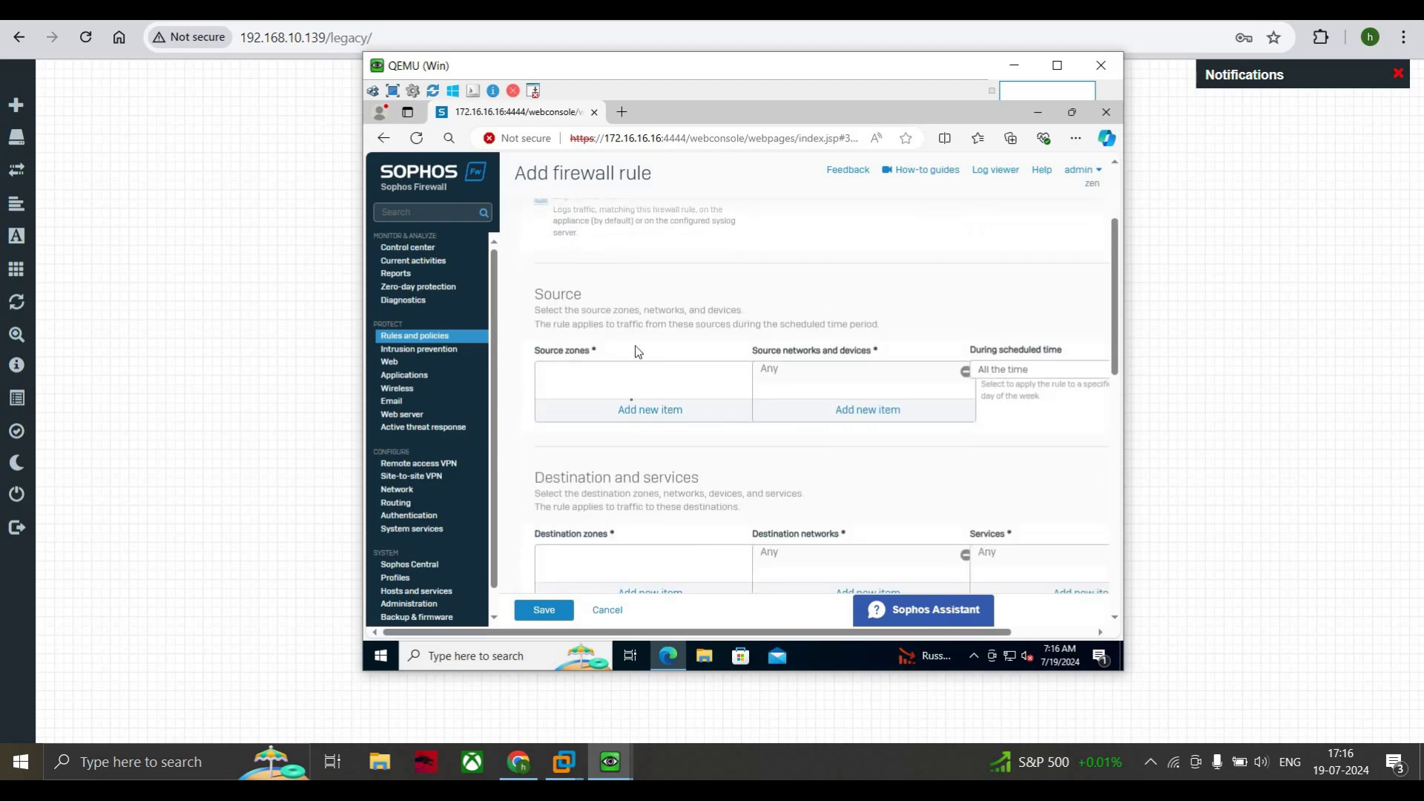
left_click(635, 411)
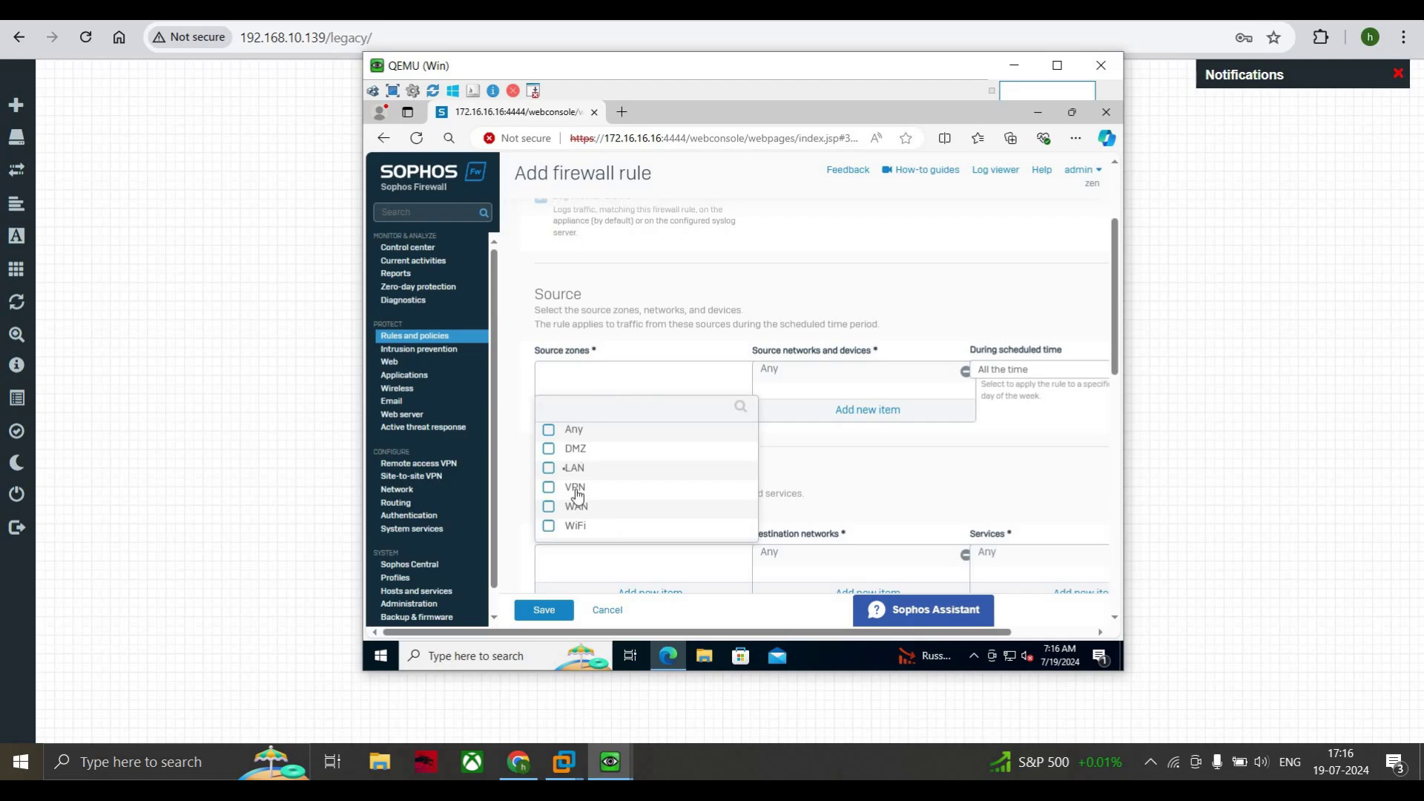
left_click(549, 470)
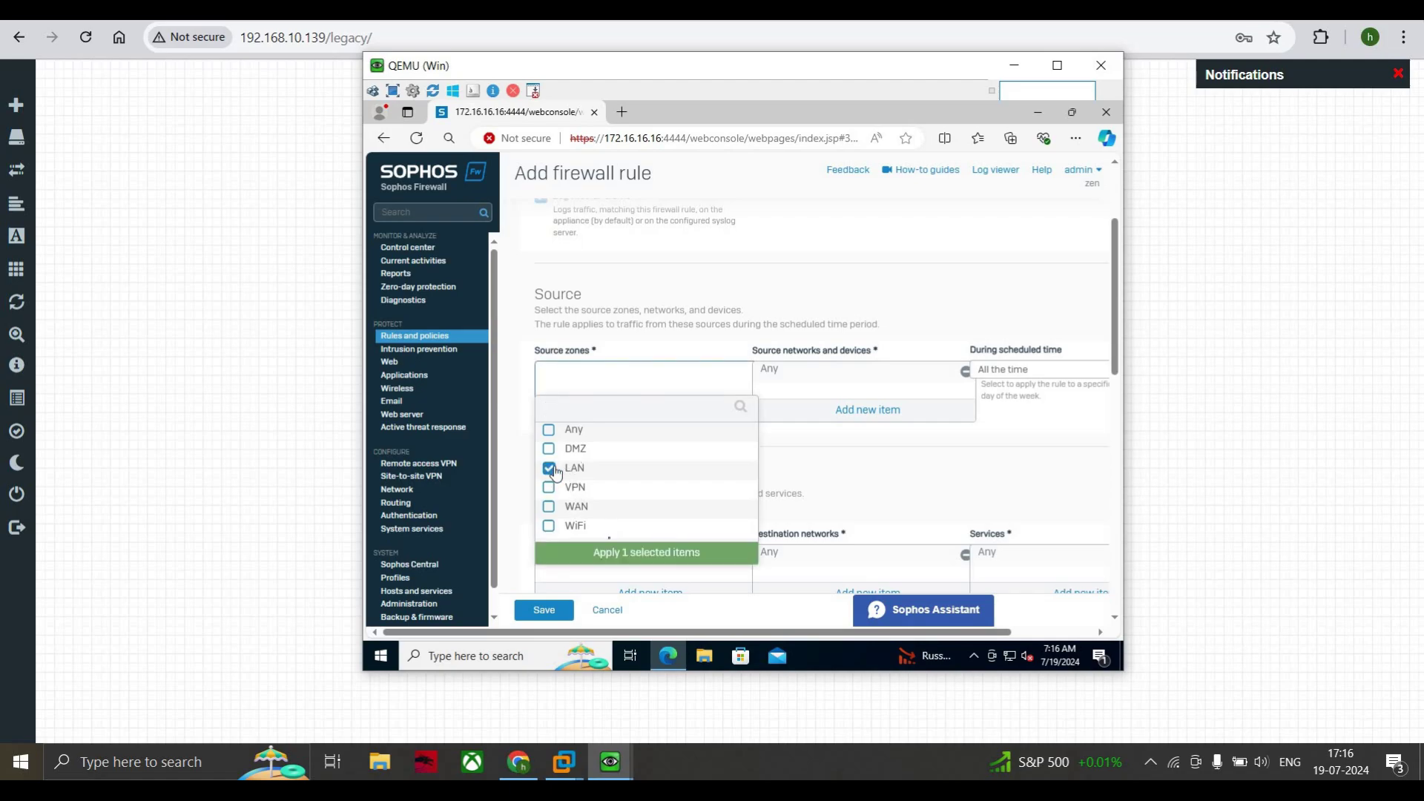
left_click(606, 552)
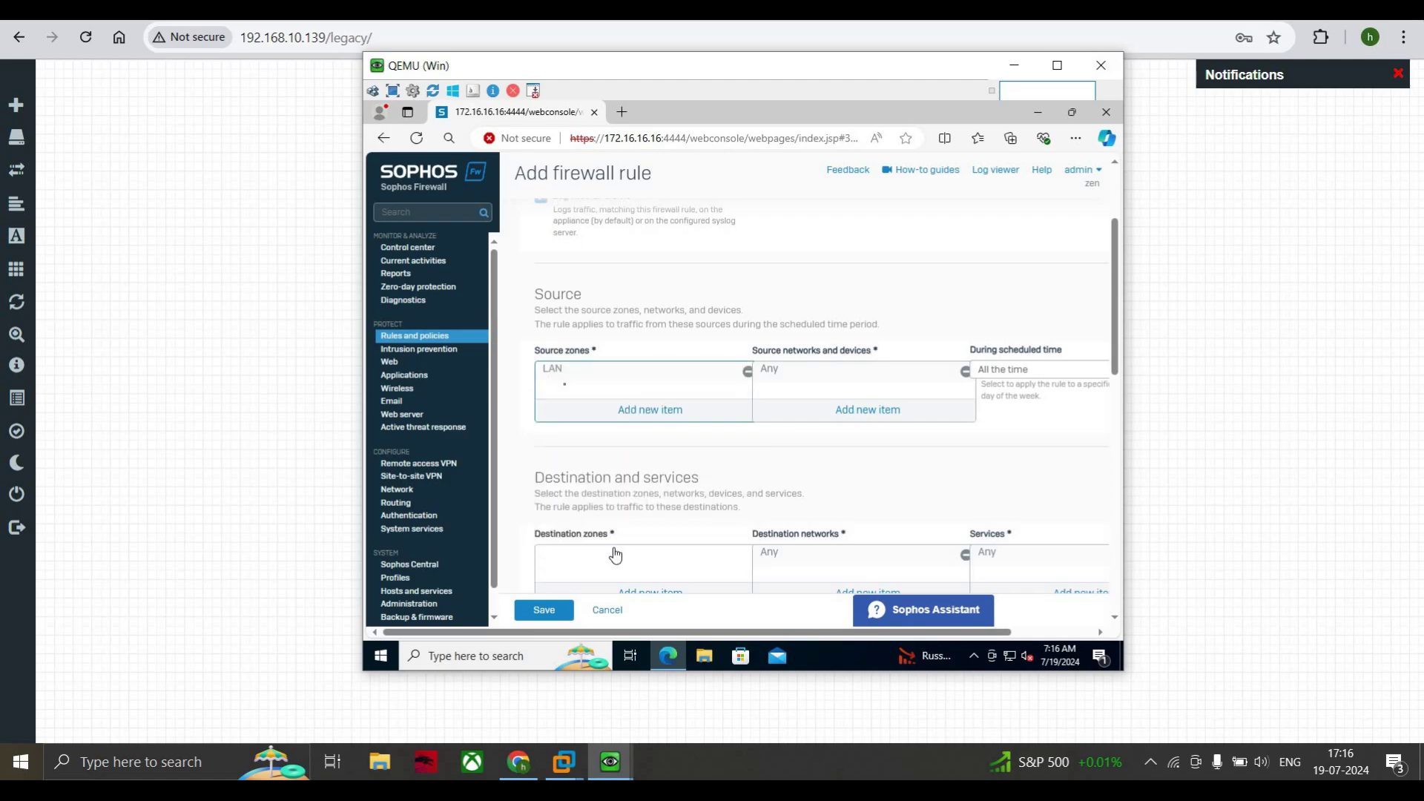
Deselect Any under the rule's source networks and devices and search the available objects for "lan".
left_click(853, 412)
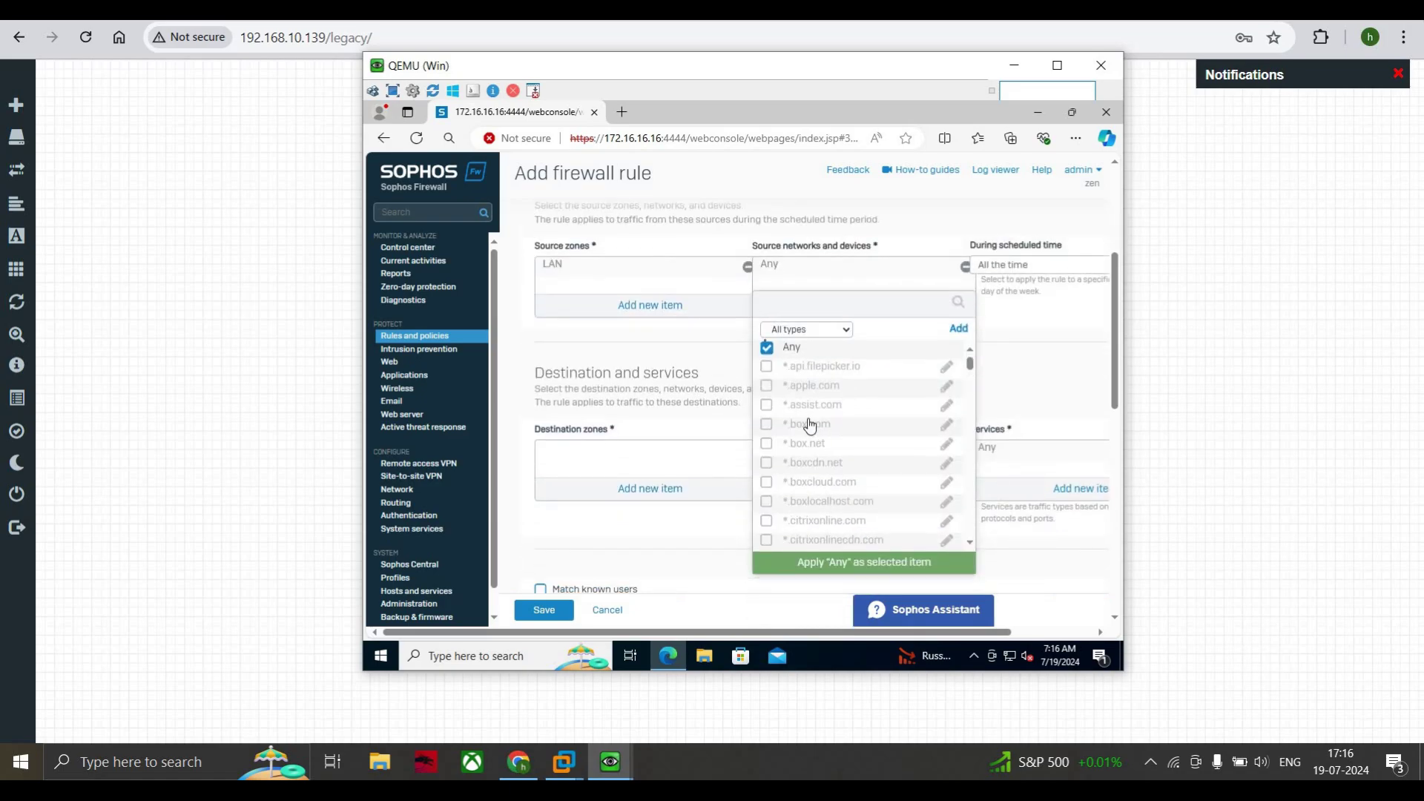
left_click(766, 348)
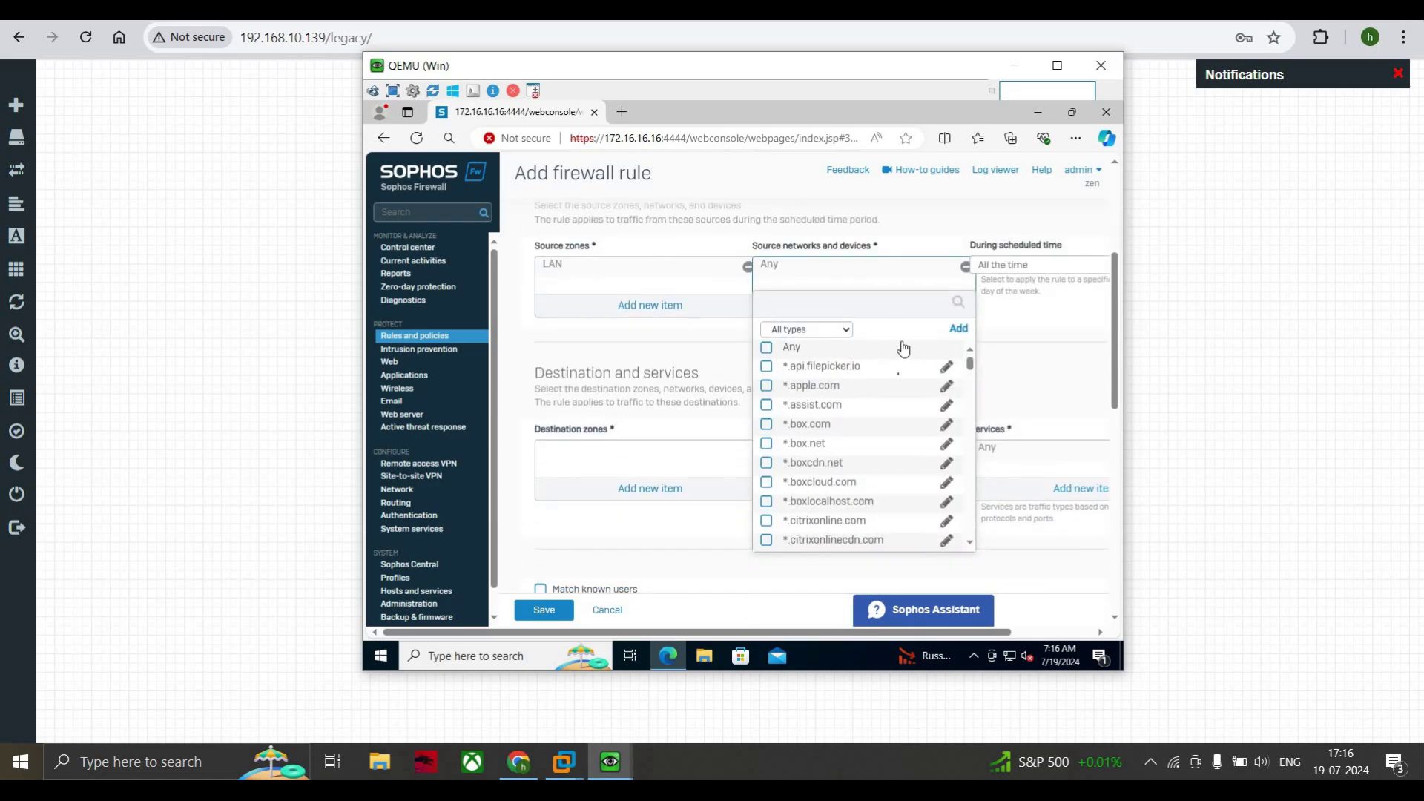
scroll(892, 413, "down", 3)
scroll(890, 412, "down", 2)
scroll(836, 337, "up", 3)
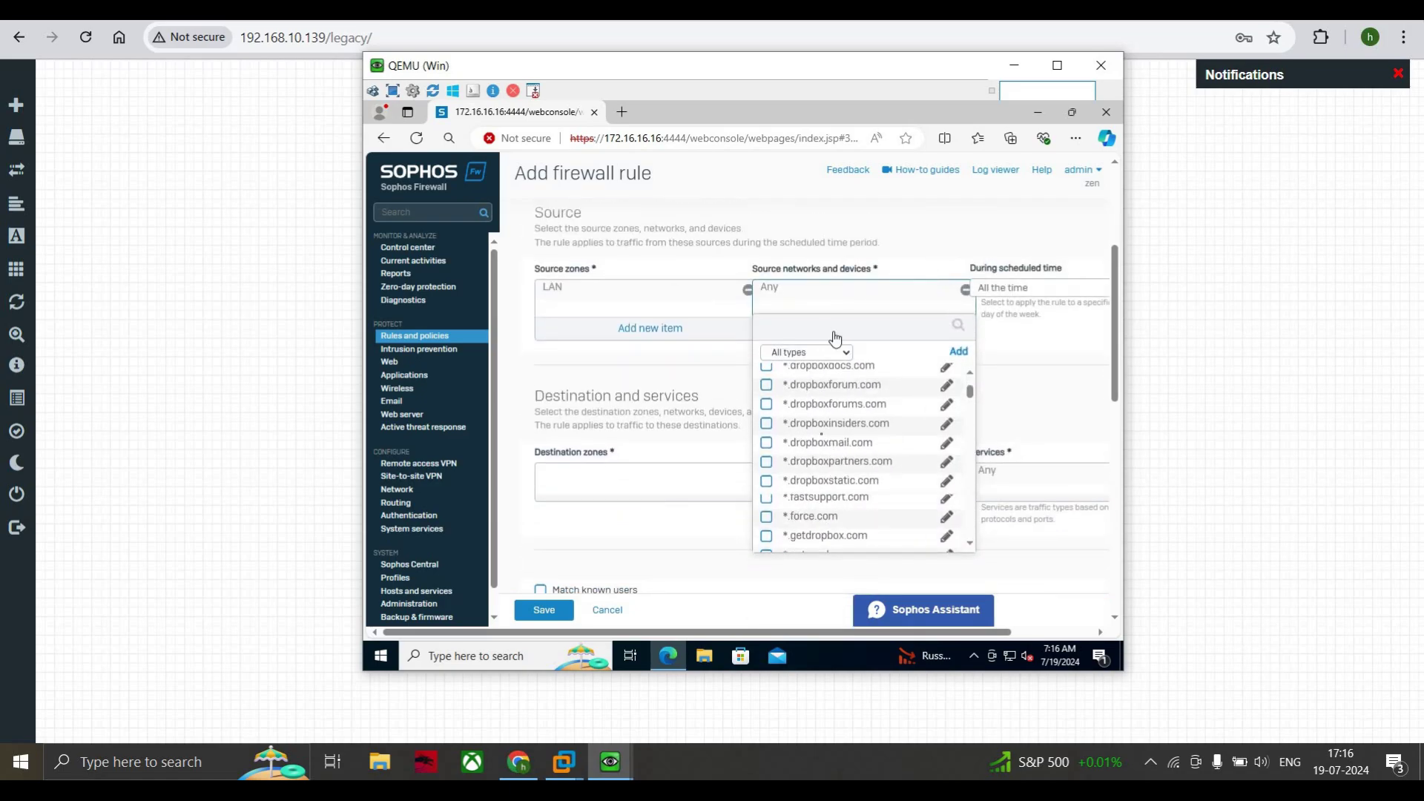
left_click(817, 518)
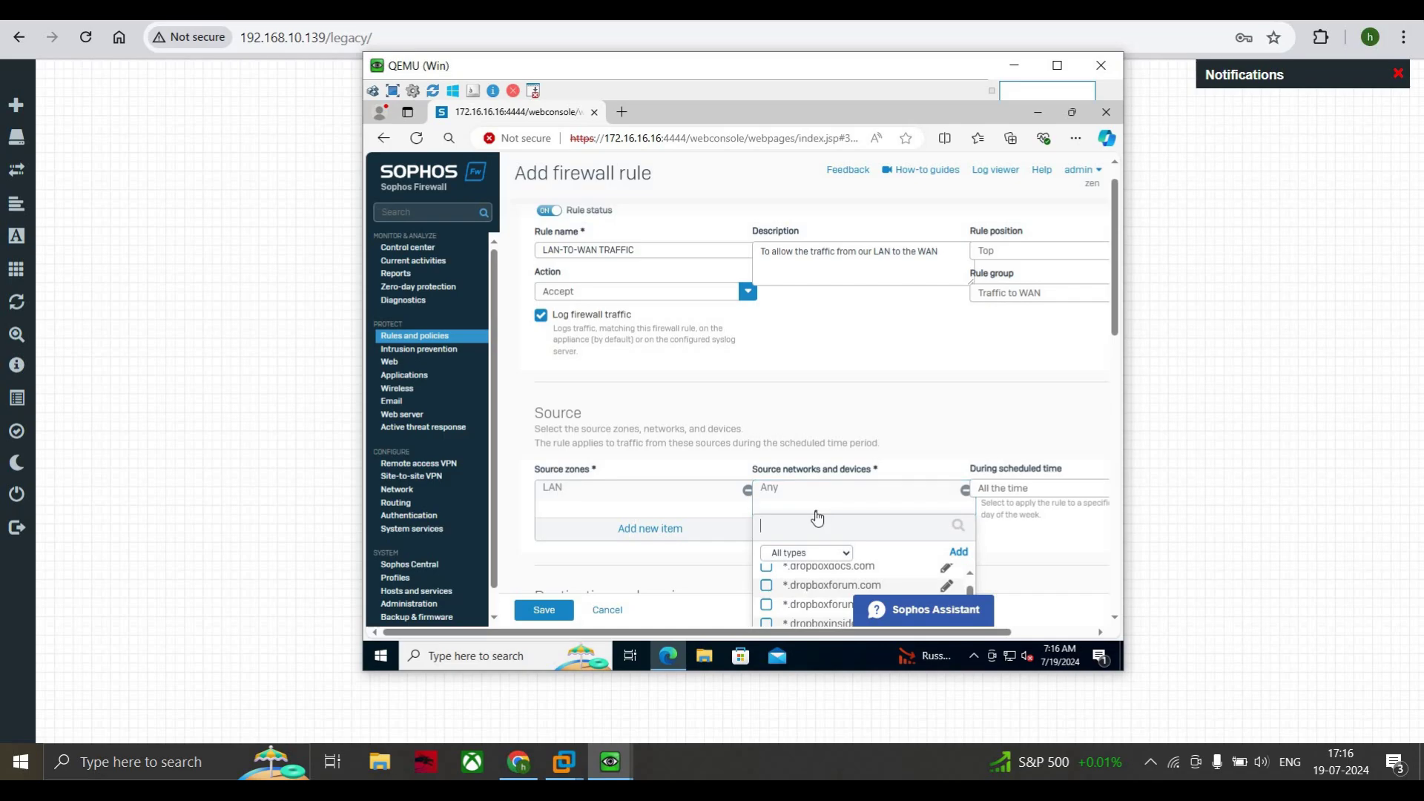
type("lan")
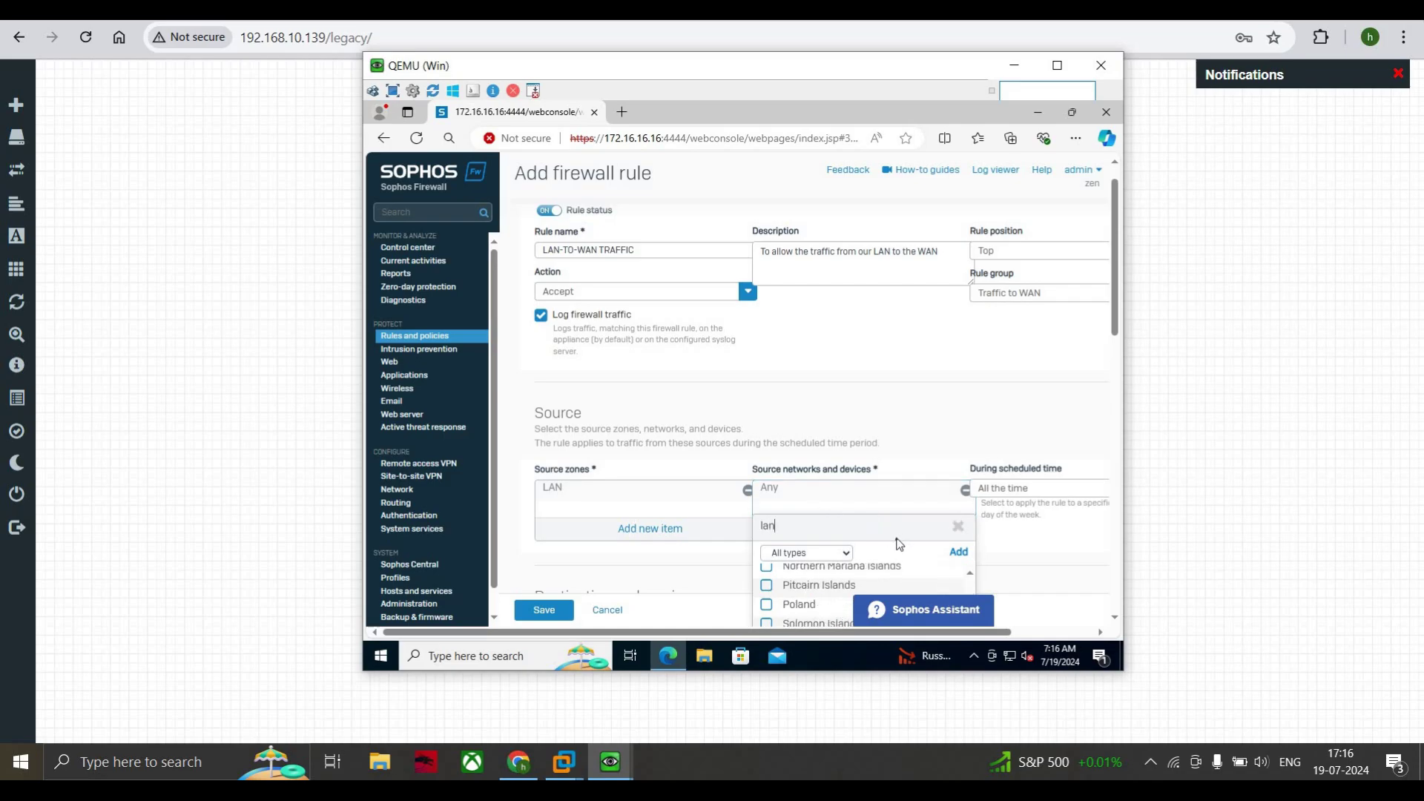
scroll(898, 547, "down", 1)
scroll(897, 546, "down", 1)
scroll(898, 547, "down", 2)
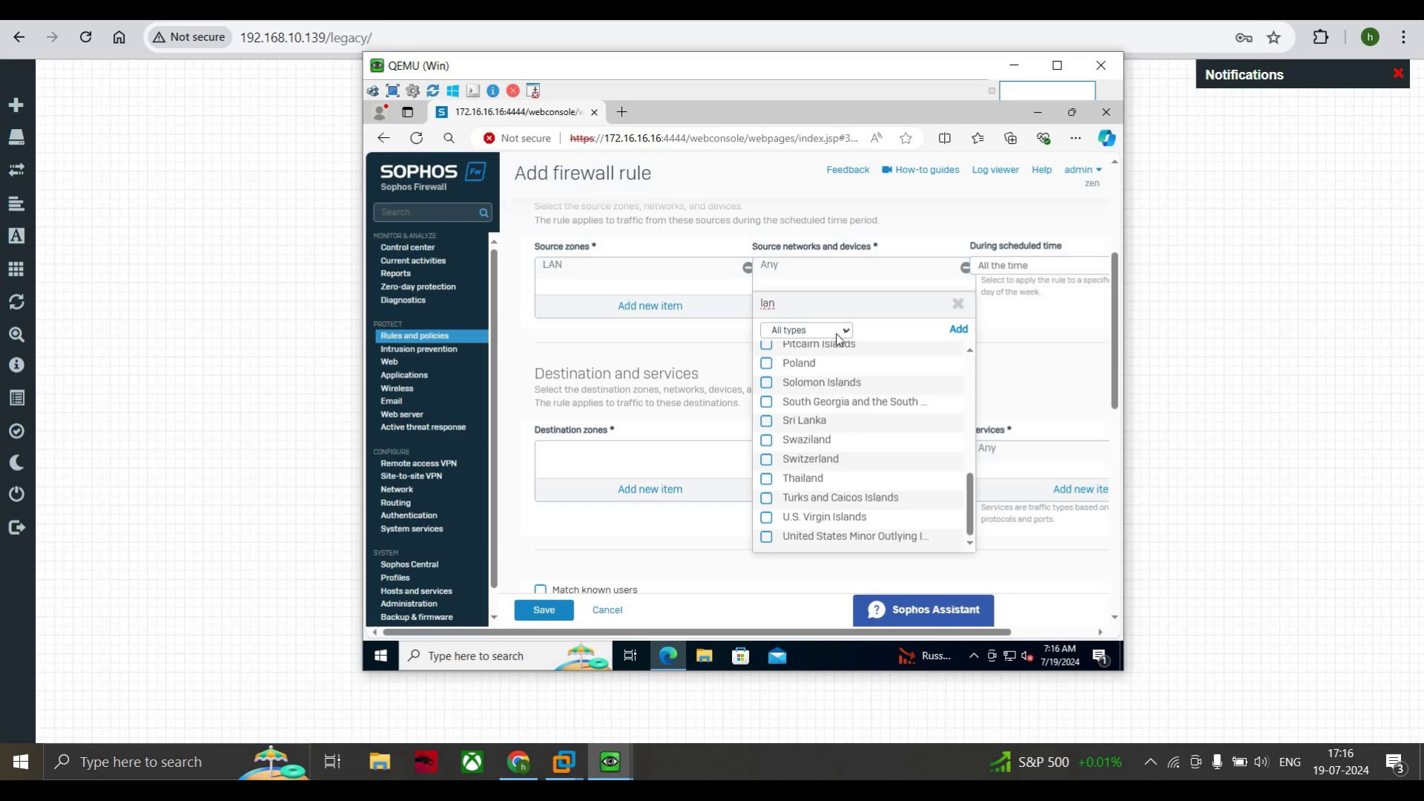
Filter the source object list by the Network type and apply LAN-1 as the source network.
left_click(846, 332)
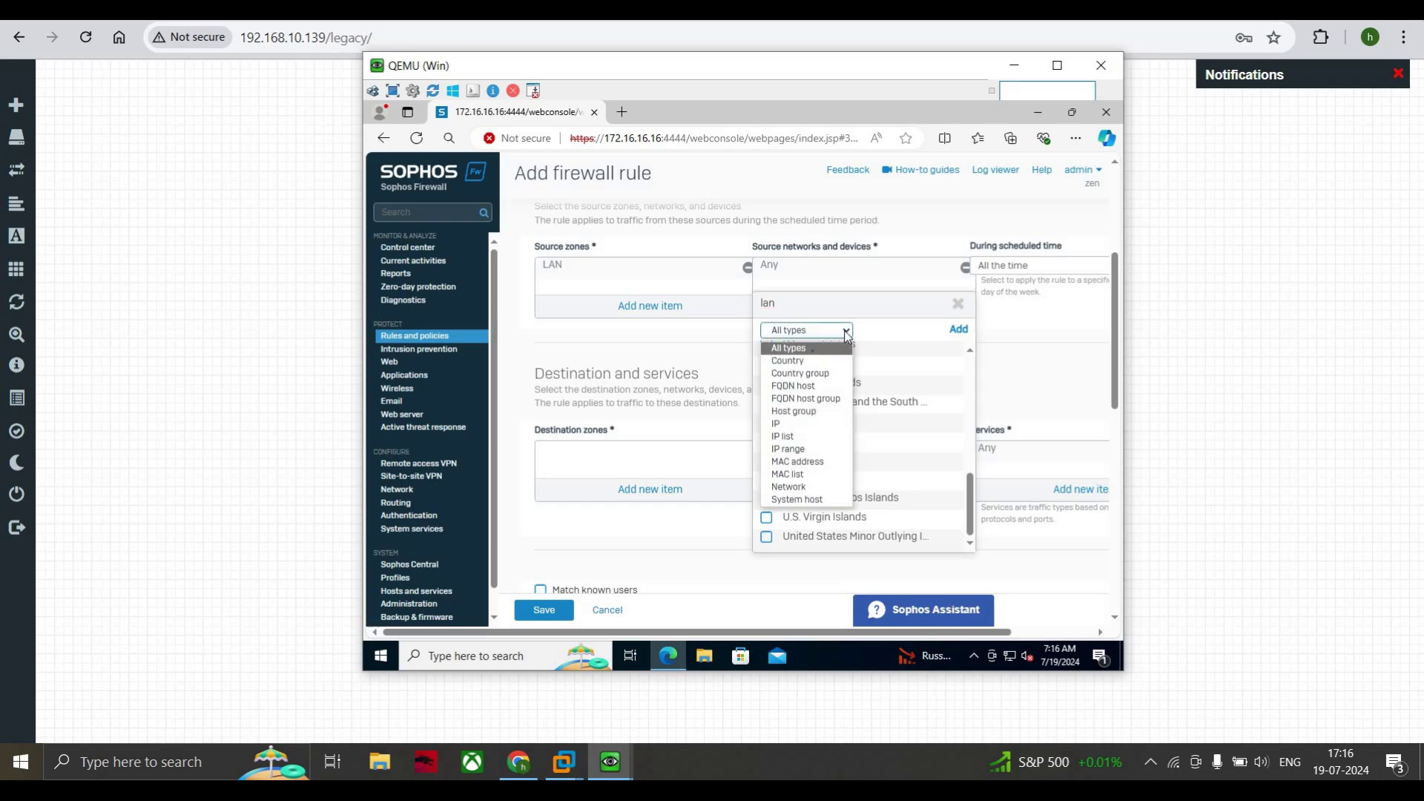
left_click(784, 426)
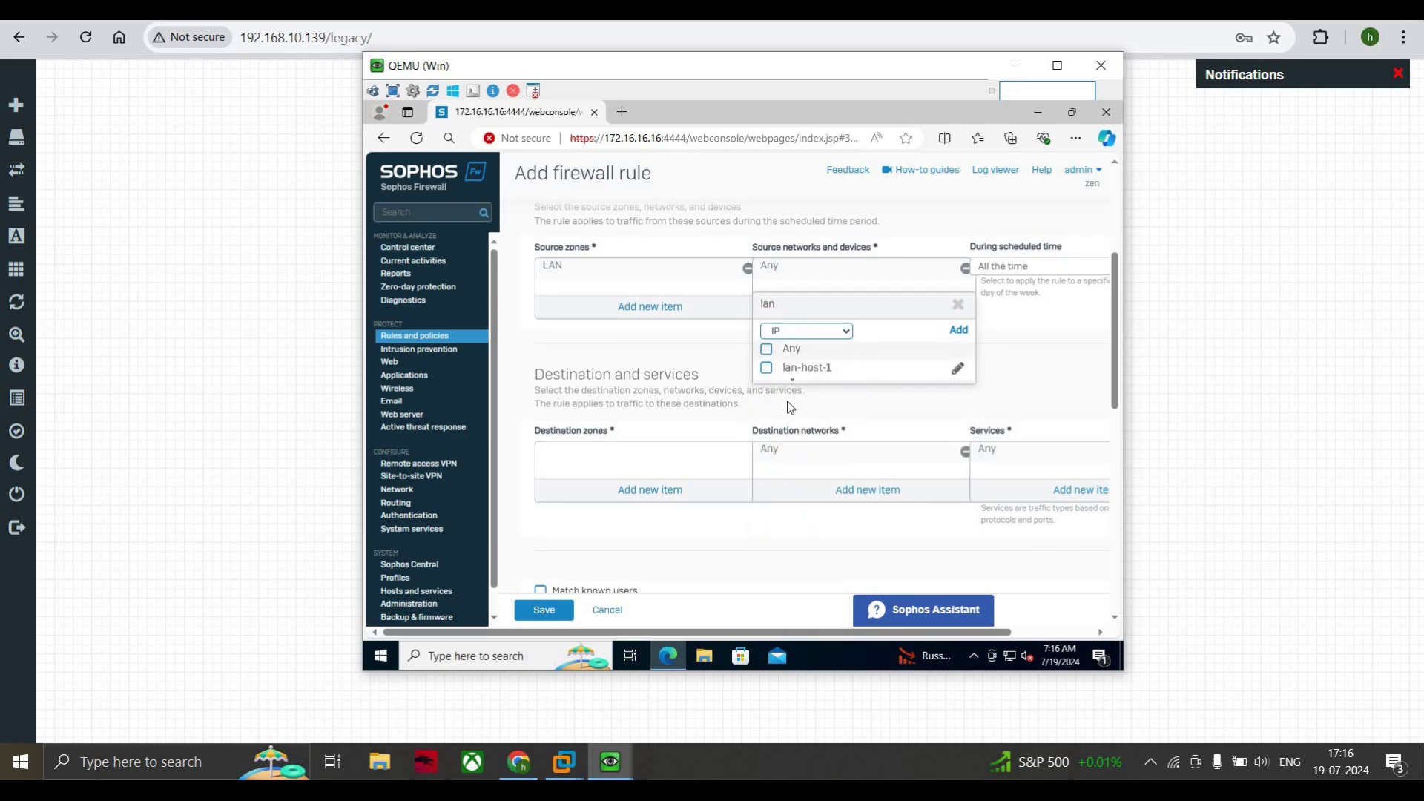
left_click(810, 335)
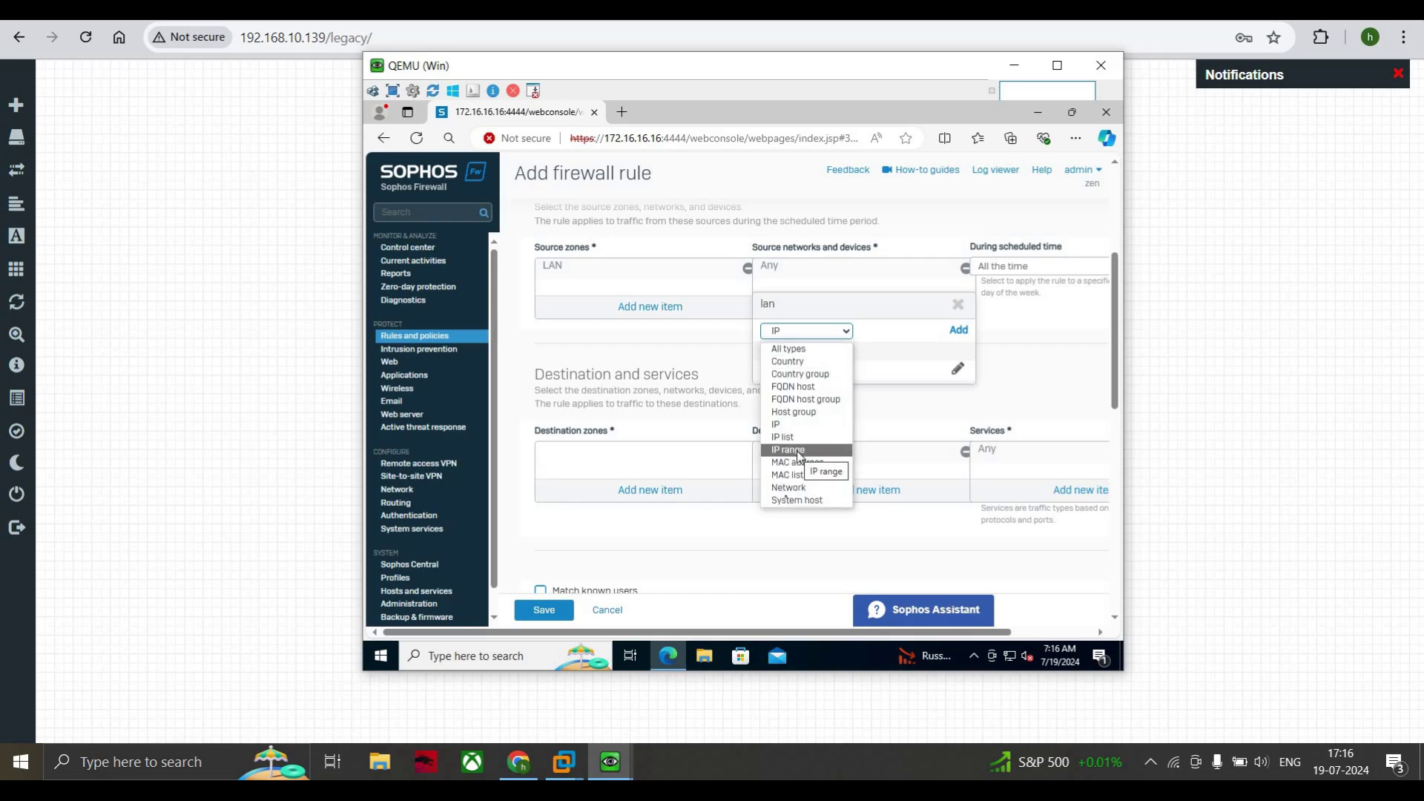
left_click(788, 487)
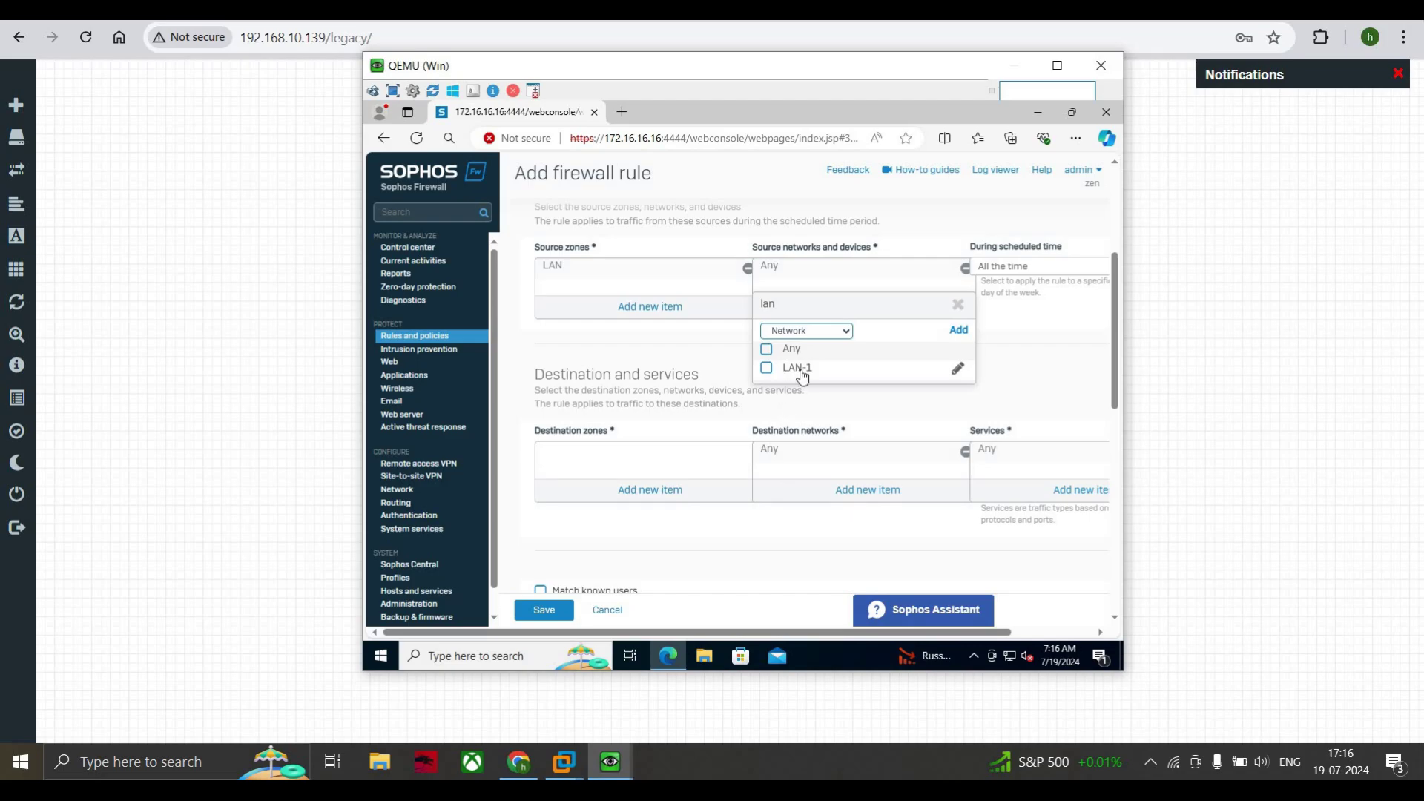
mouse_move(801, 377)
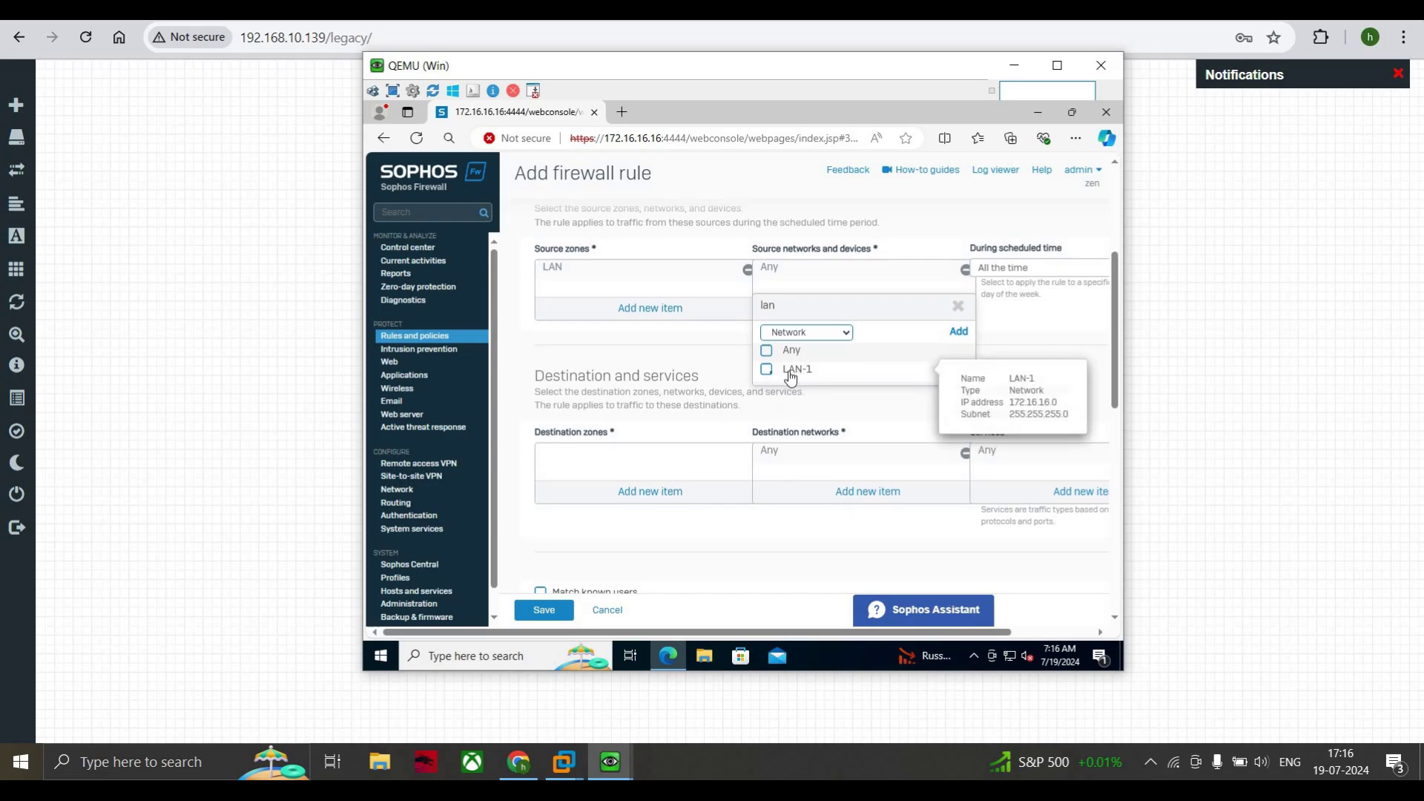
left_click(767, 371)
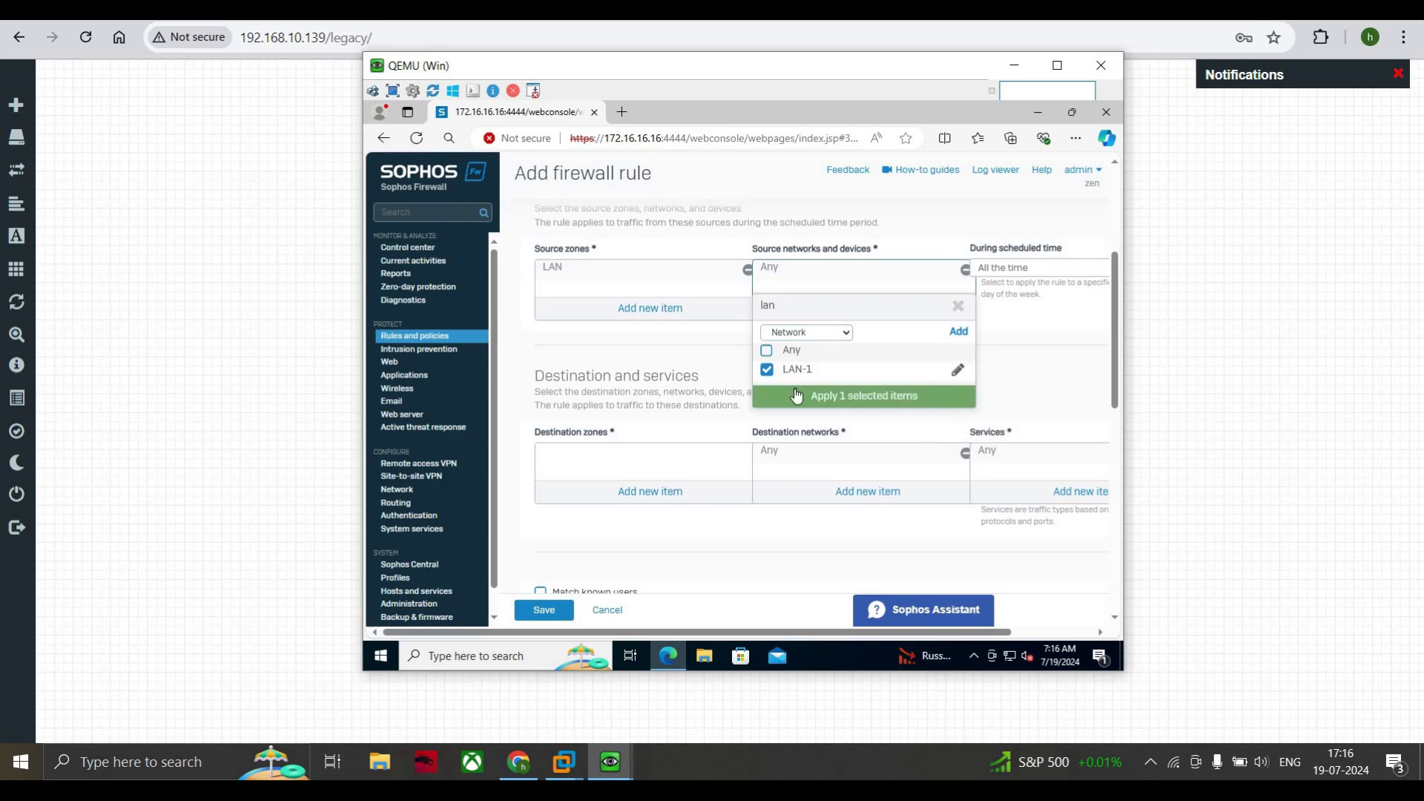
left_click(794, 395)
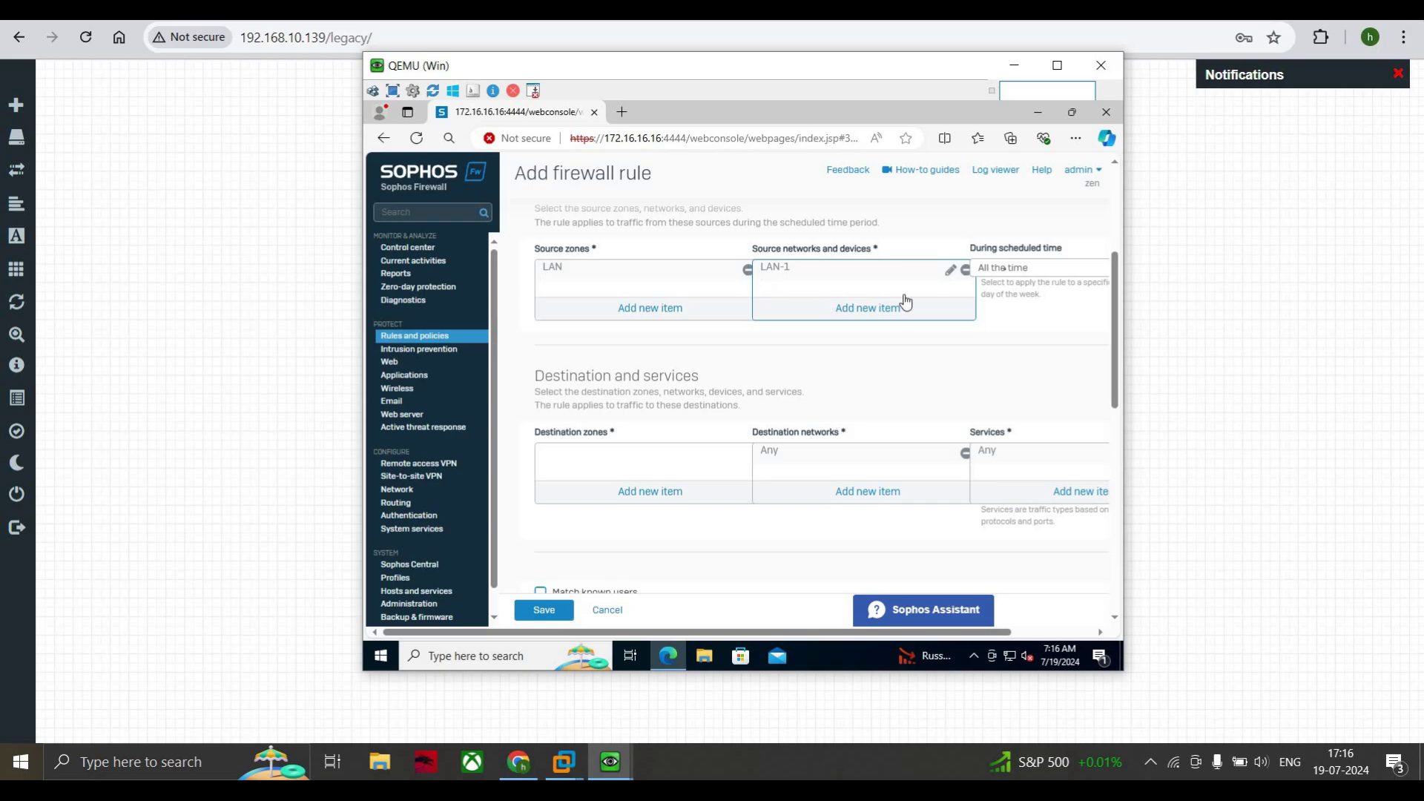
Check the available schedule options without changing them, and set the firewall rule's destination zone to WAN.
left_click(976, 271)
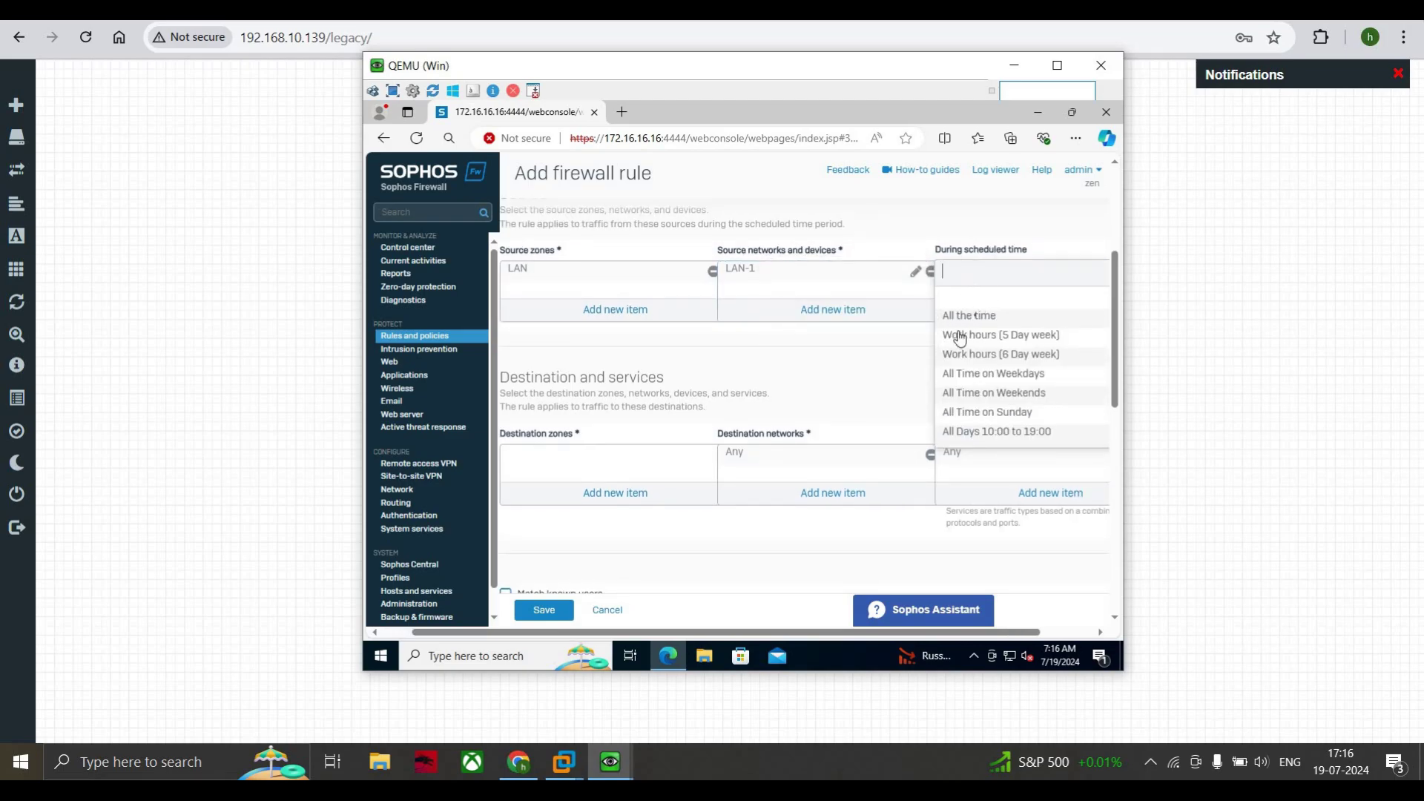
left_click(903, 361)
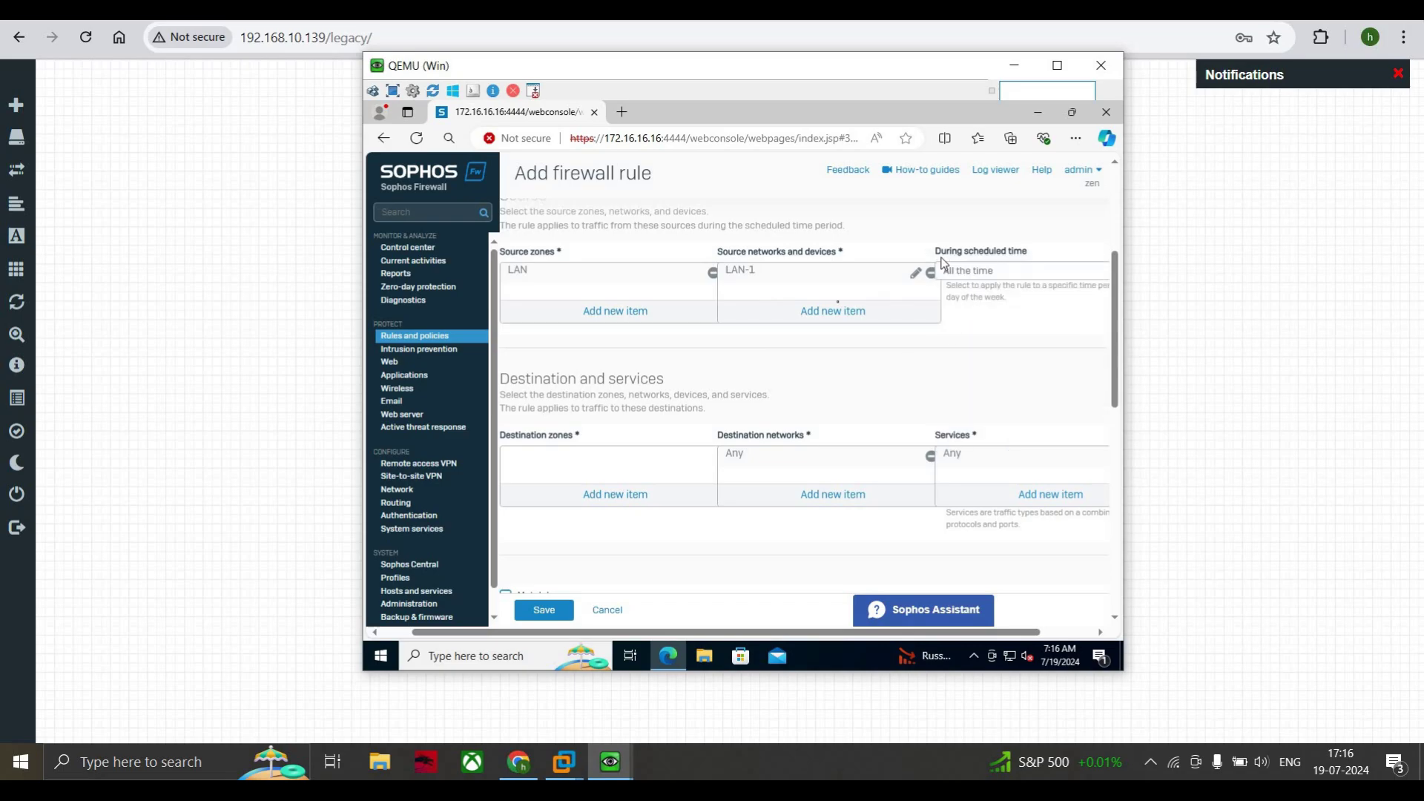
scroll(826, 308, "down", 2)
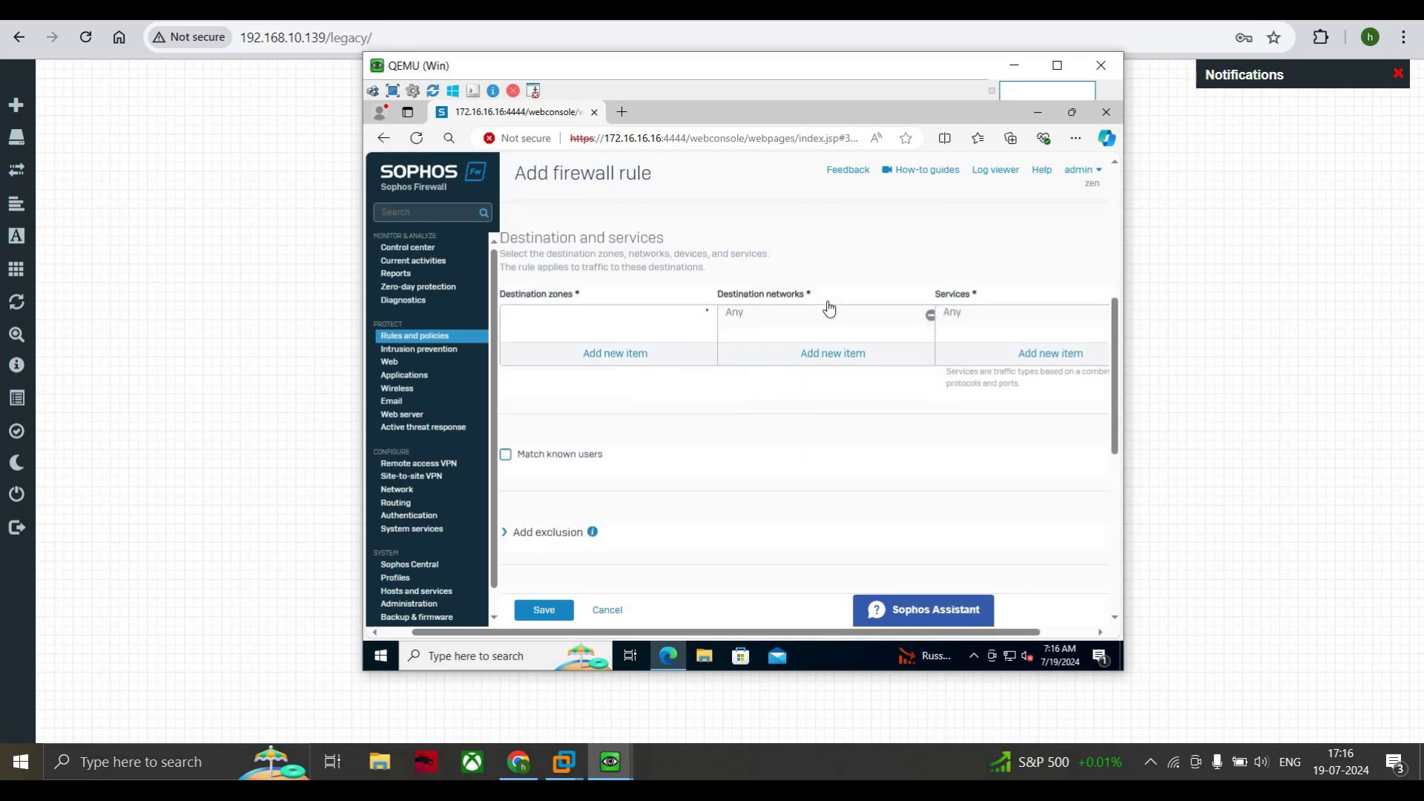
left_click(629, 345)
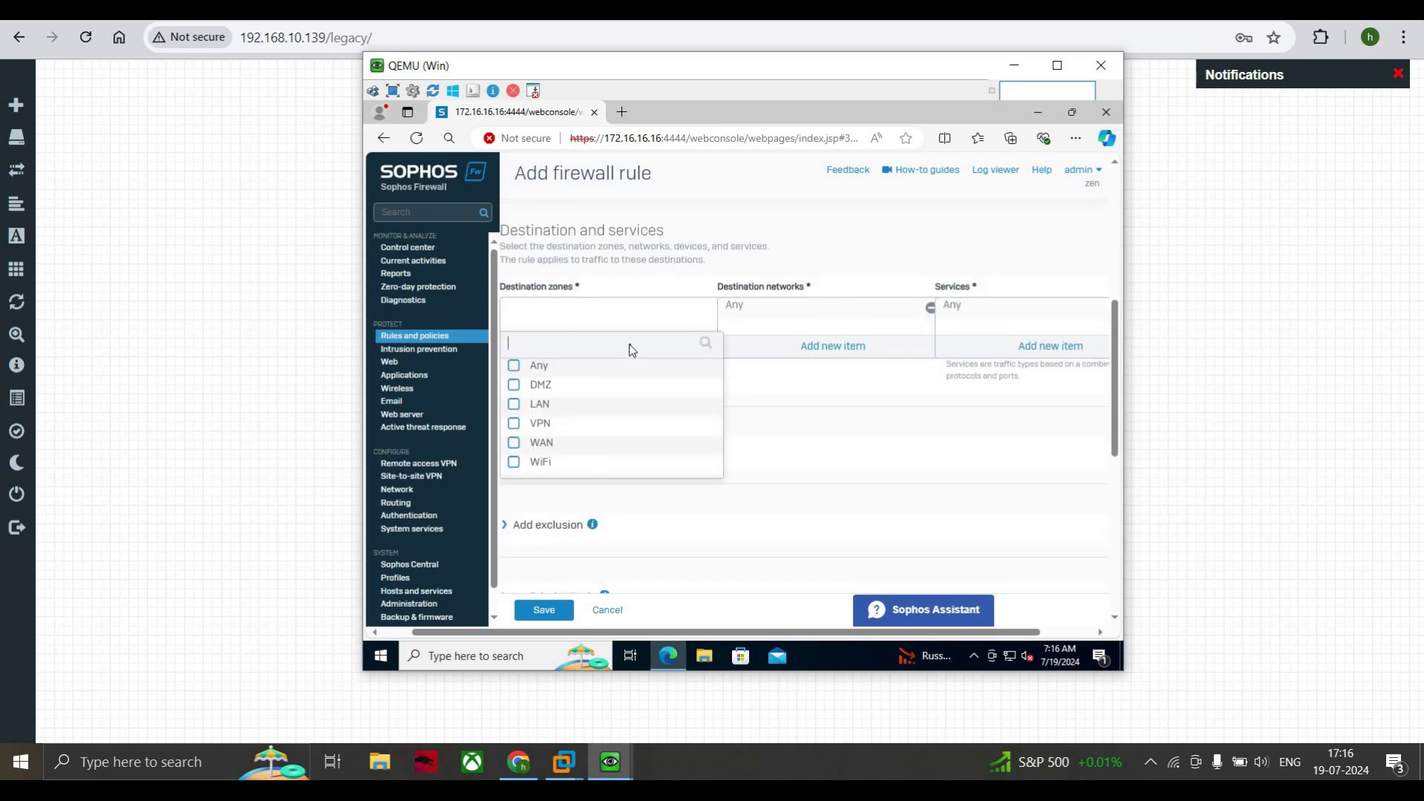
left_click(514, 443)
left_click(613, 489)
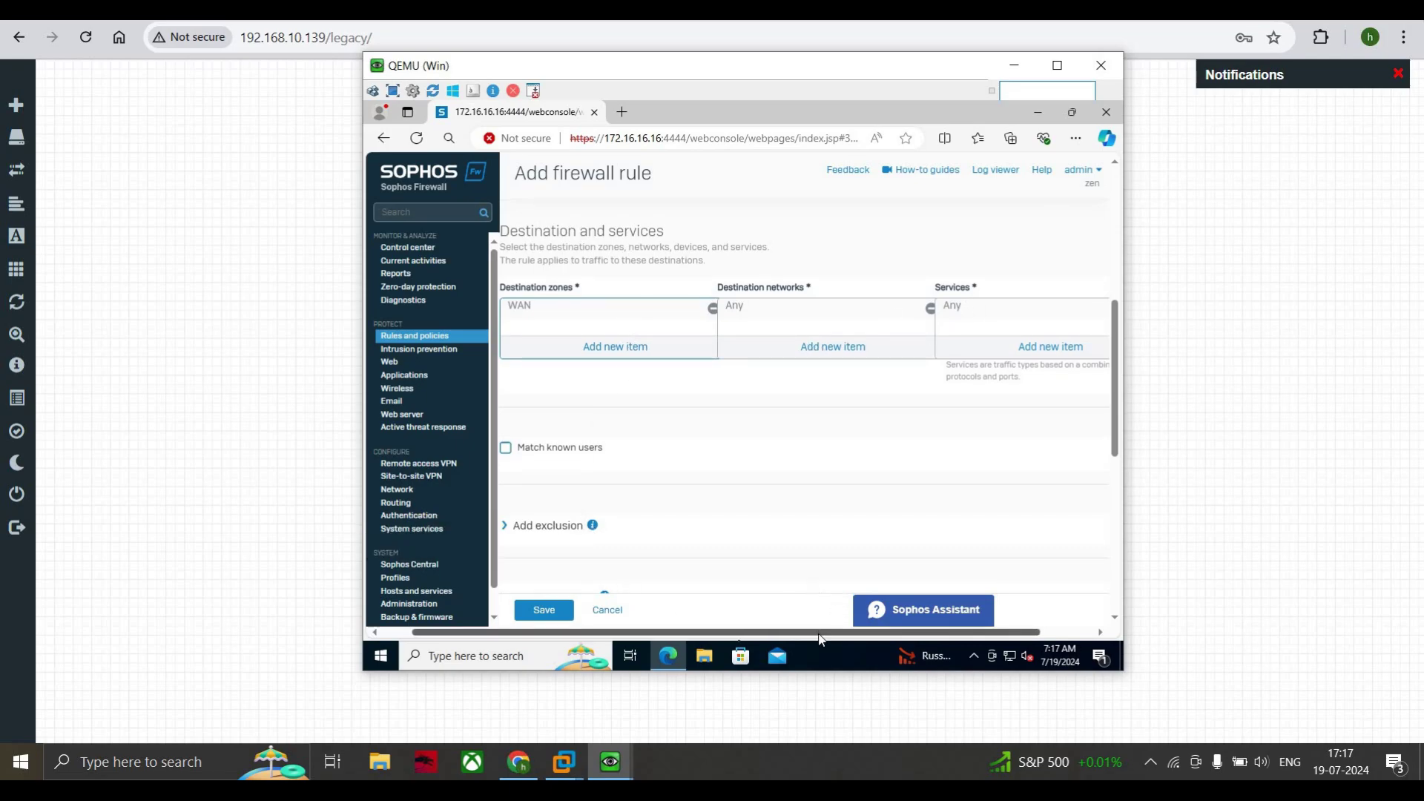
Examine the rule's Match known users and exclusion options, along with the linked NAT rule and security feature settings.
left_click_drag(819, 634, 739, 642)
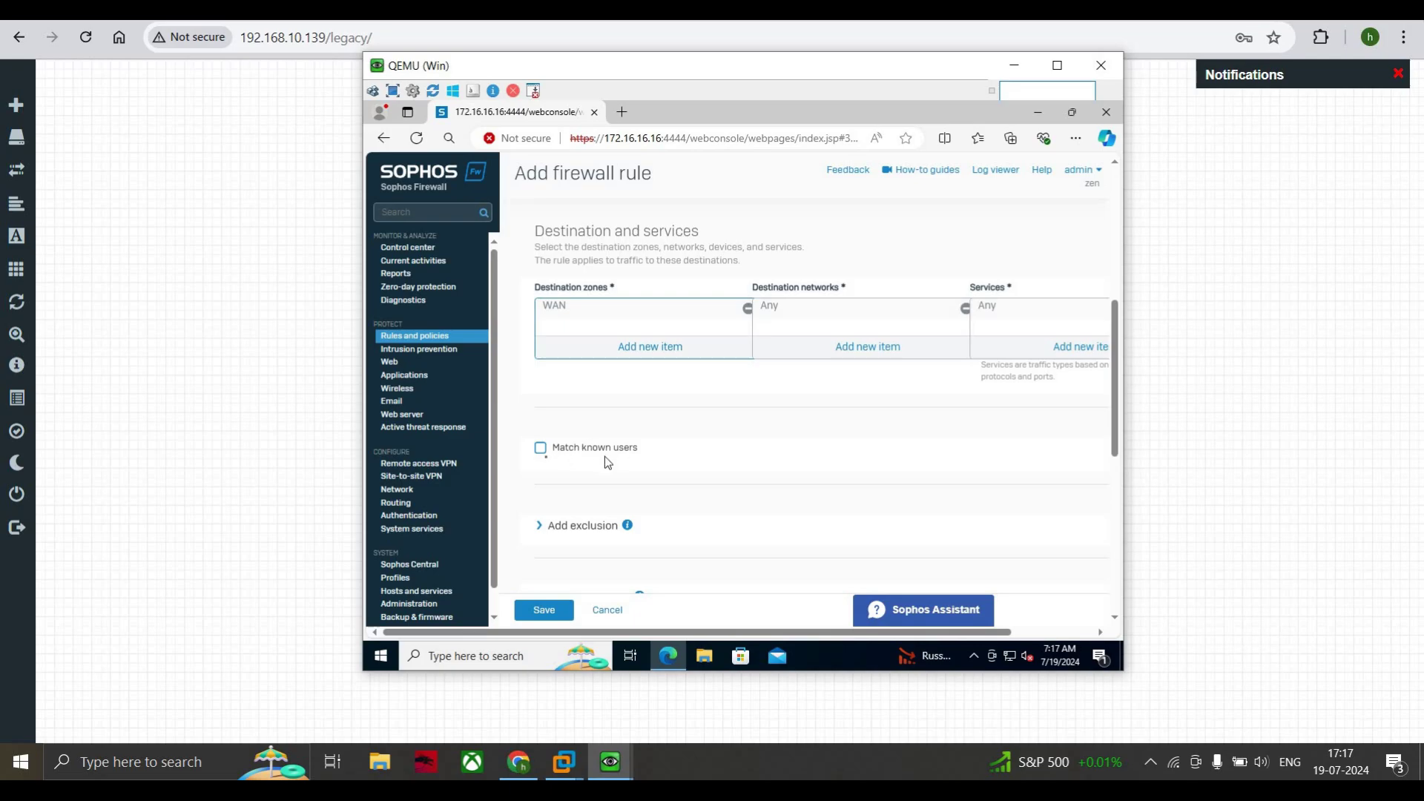
left_click(541, 449)
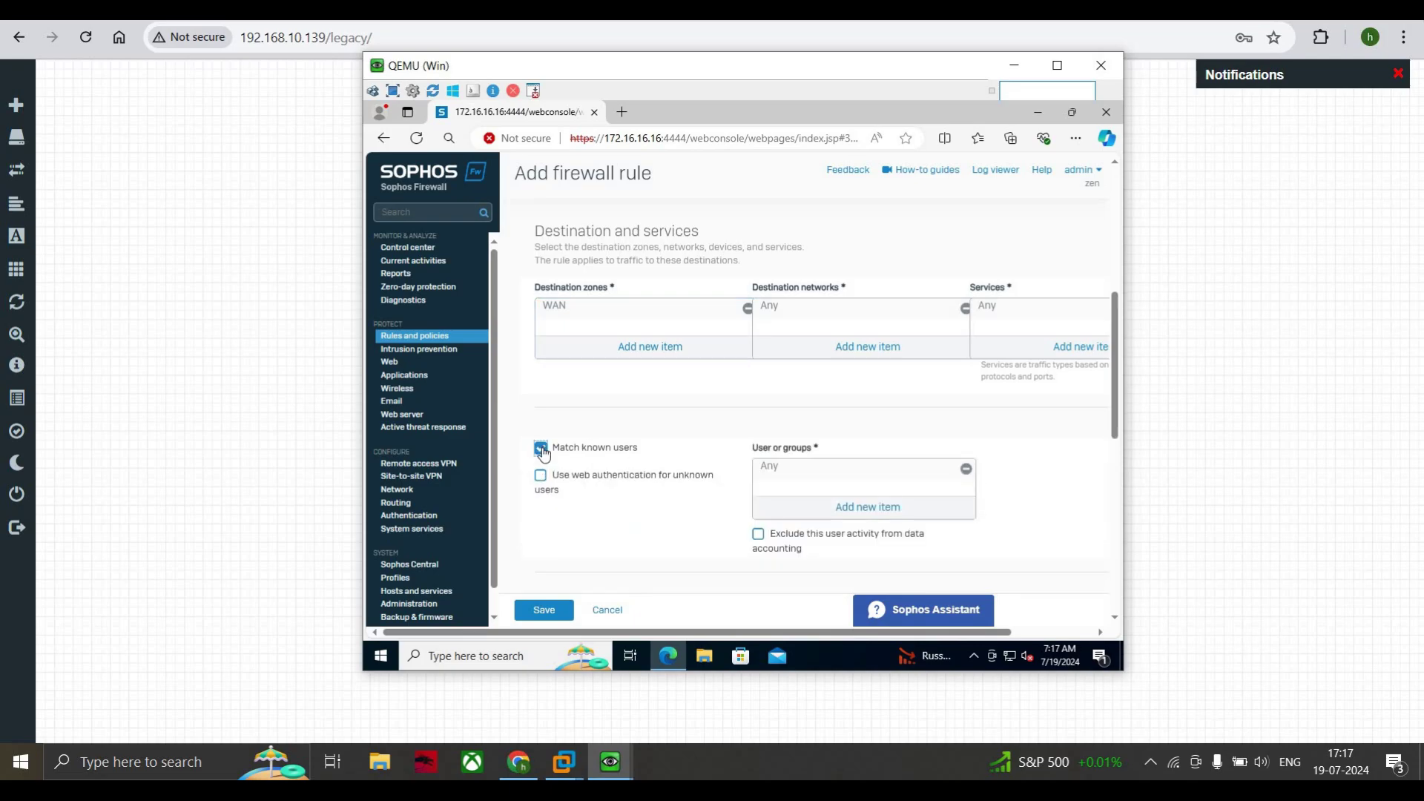
left_click(541, 449)
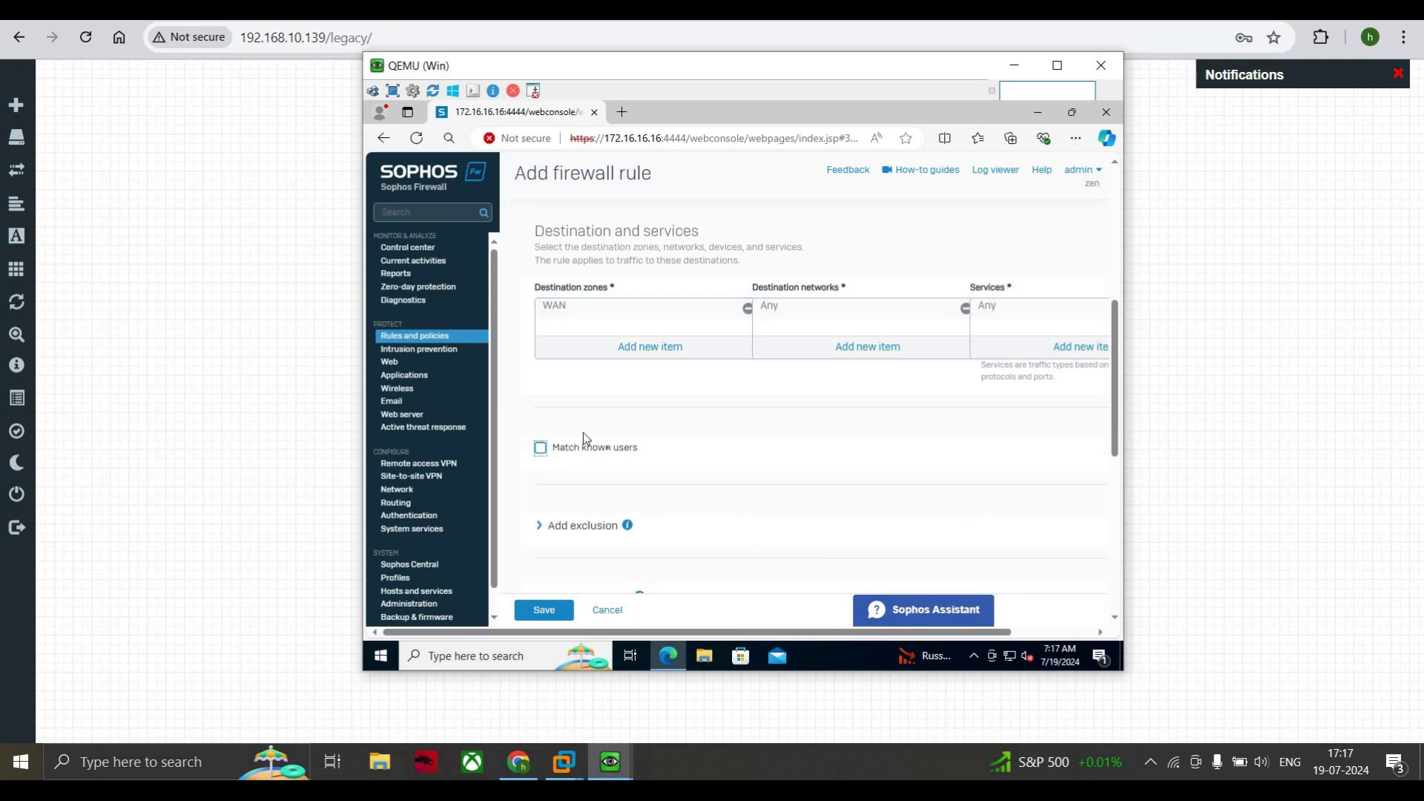
scroll(611, 451, "down", 1)
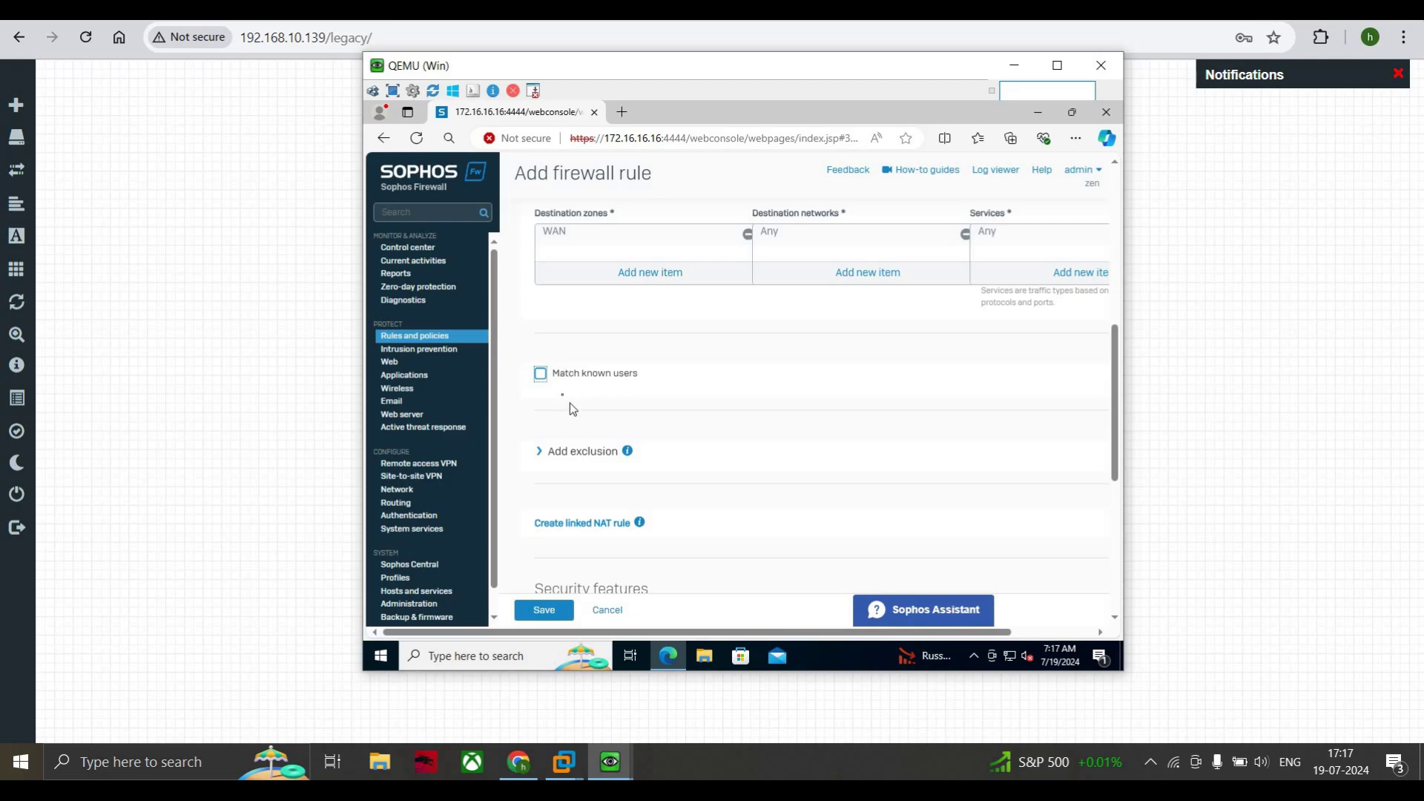
scroll(572, 409, "down", 1)
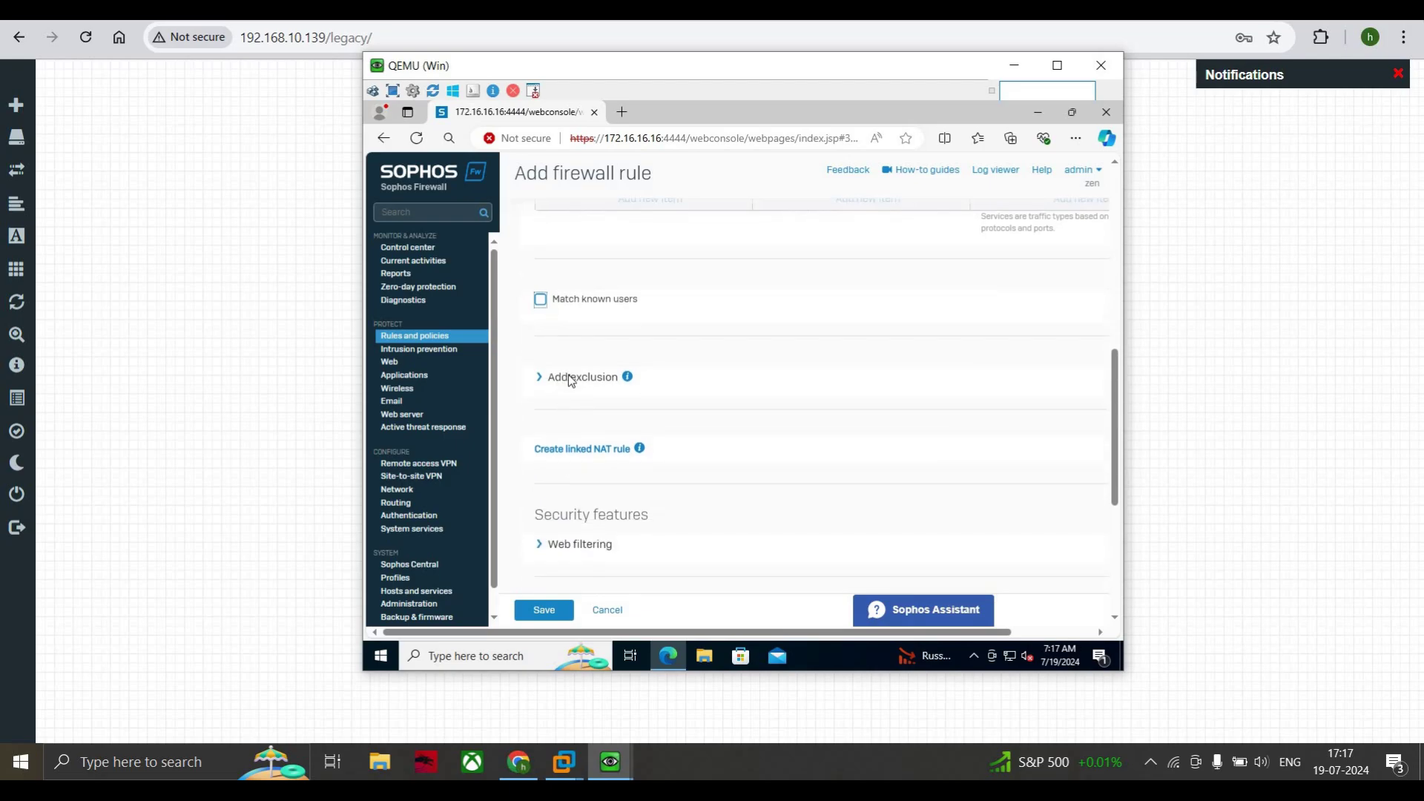
left_click(571, 379)
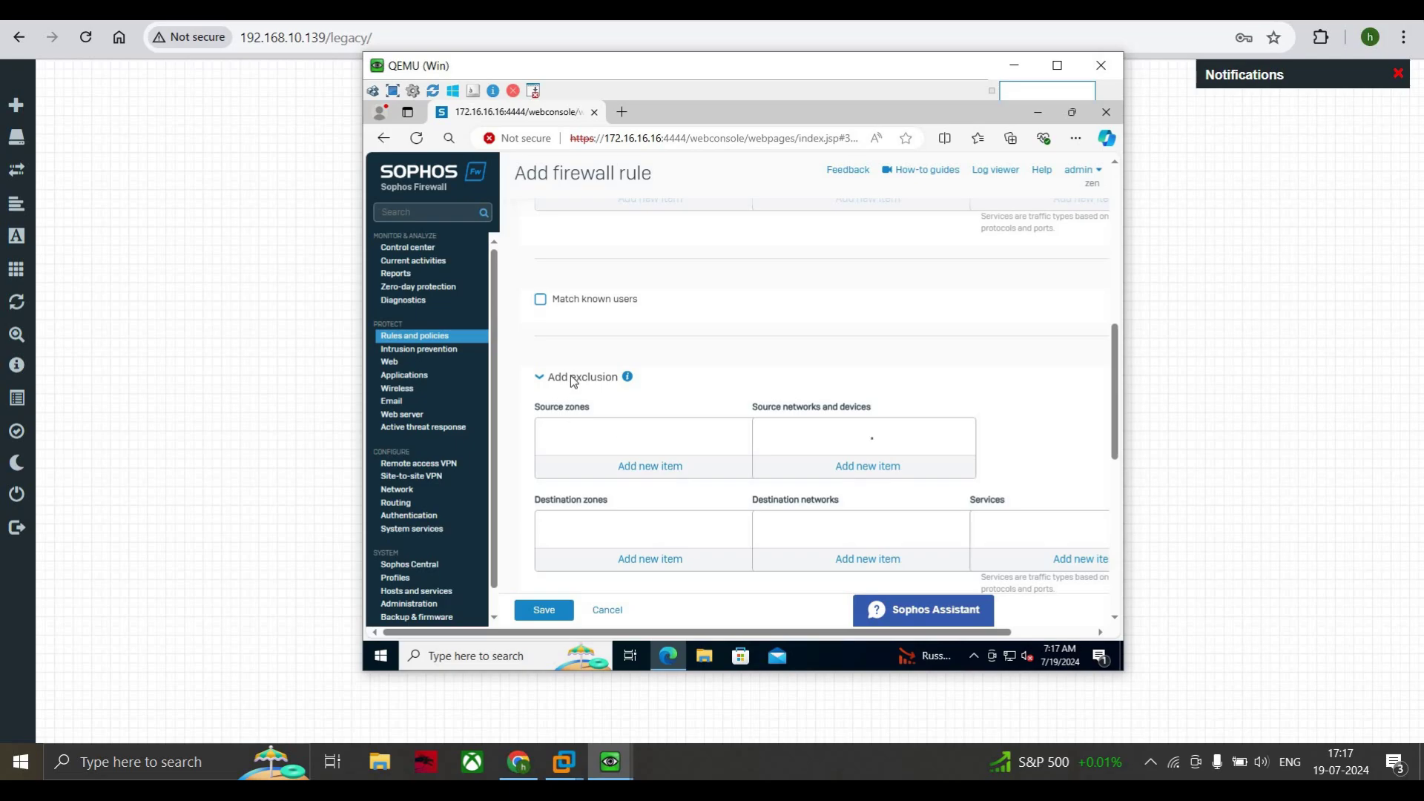
left_click(610, 381)
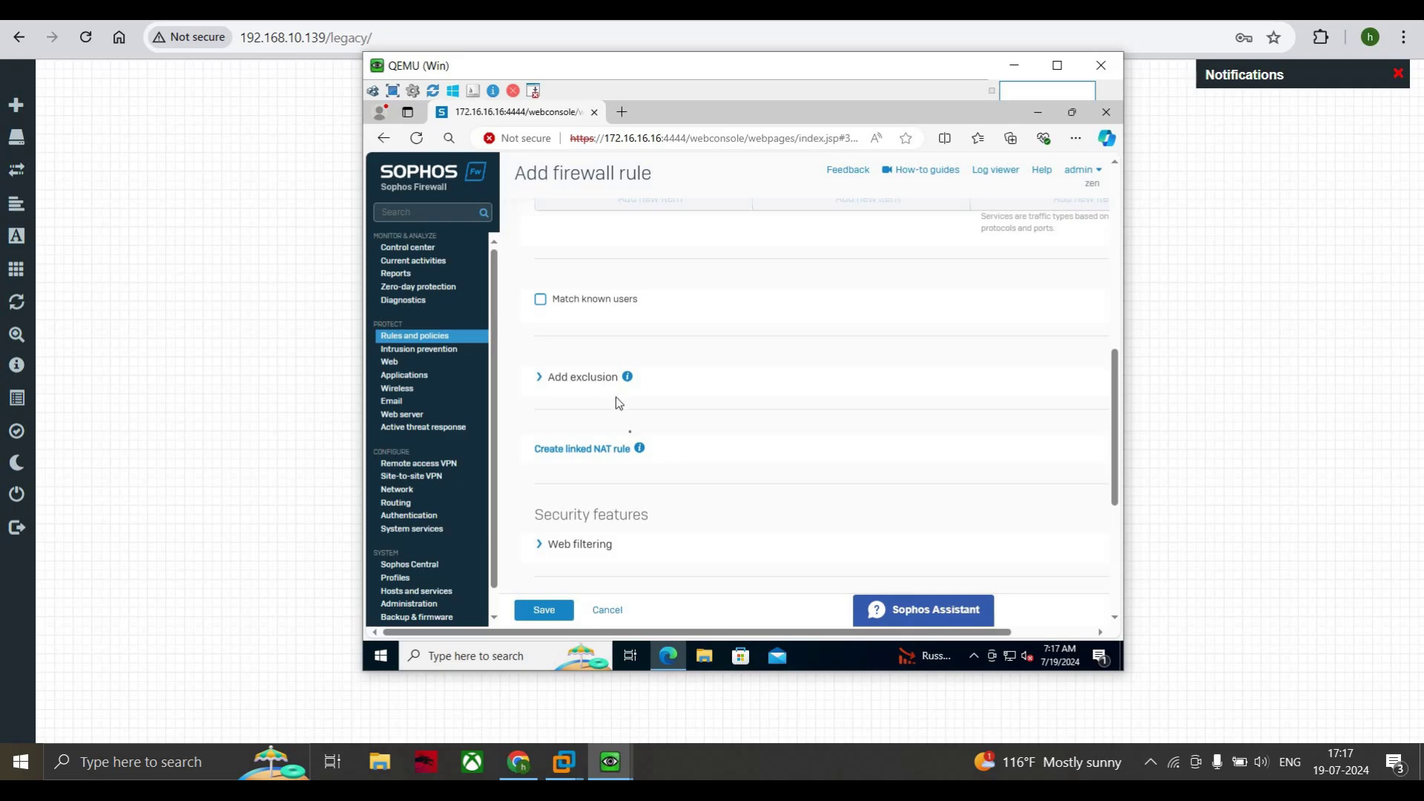
scroll(629, 430, "down", 1)
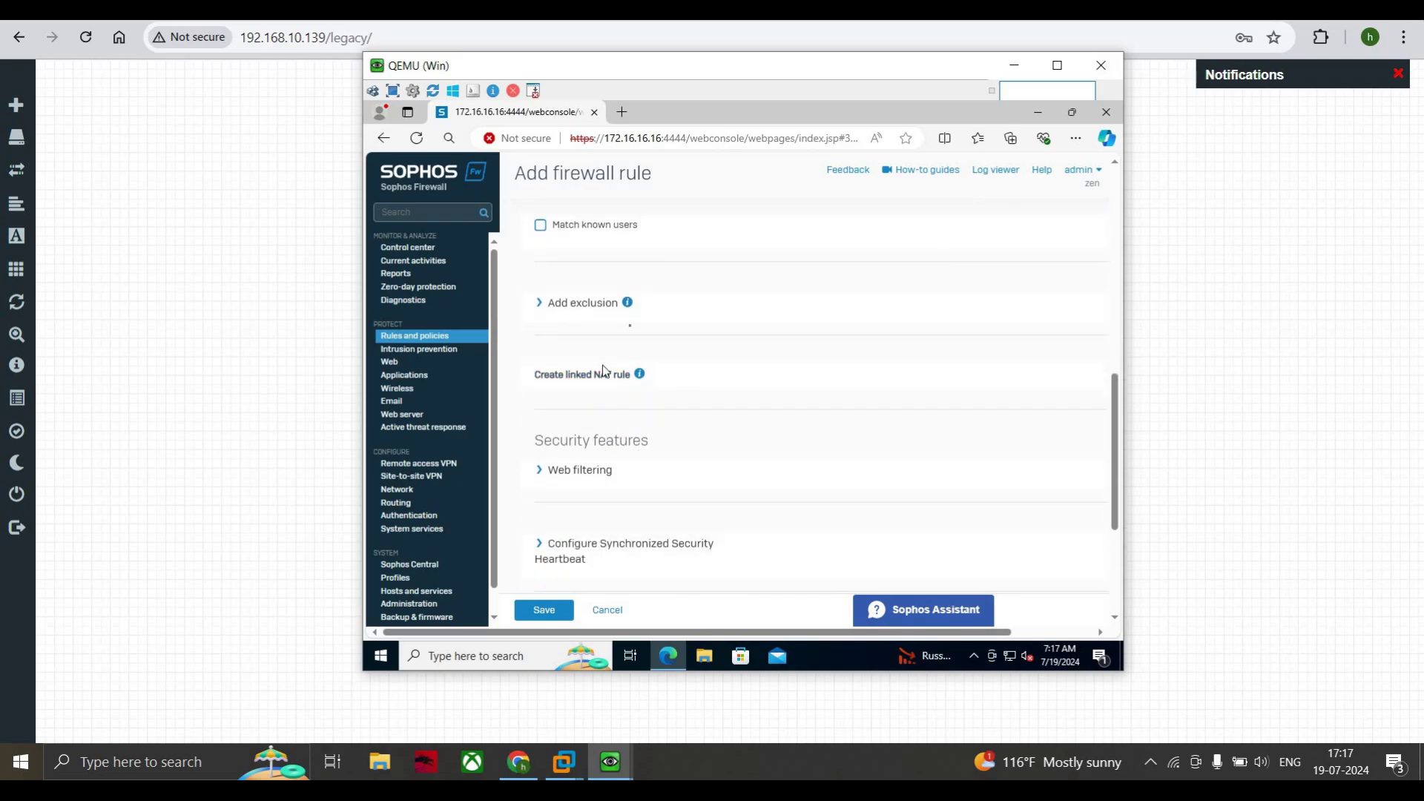
scroll(630, 342, "down", 1)
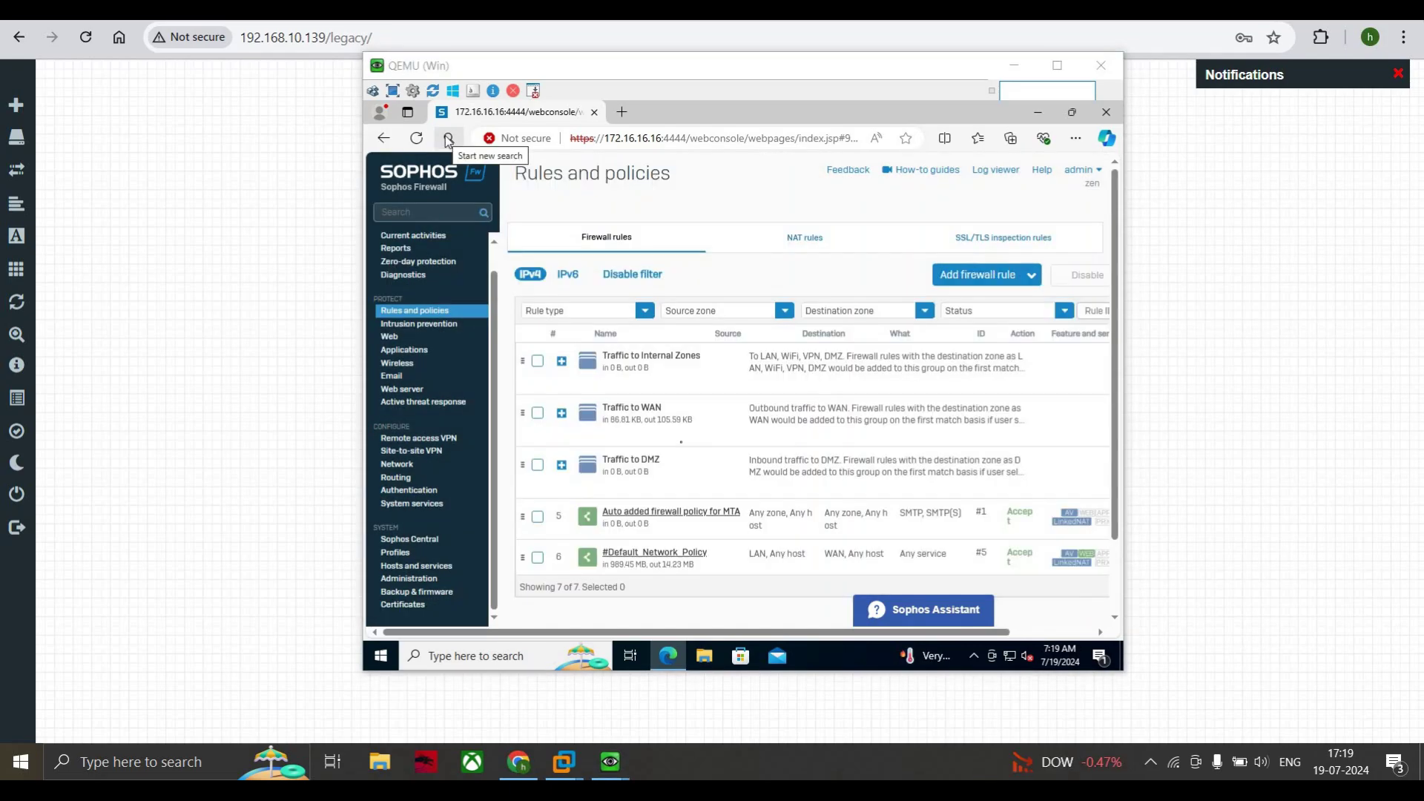
Open the LAN-to-WAN rule in the Traffic to WAN group for editing and review its settings through the linked NAT rule option.
left_click(562, 412)
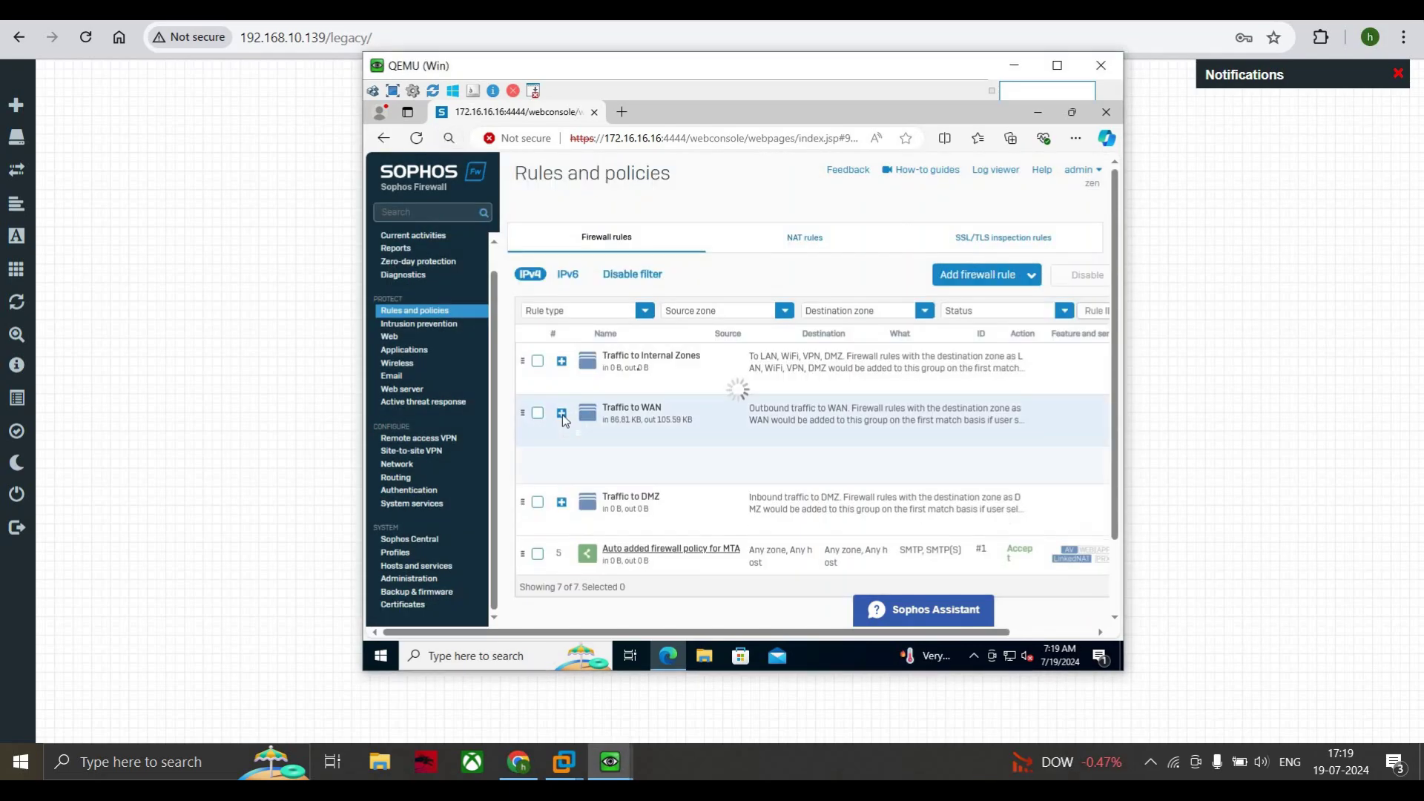
left_click(635, 465)
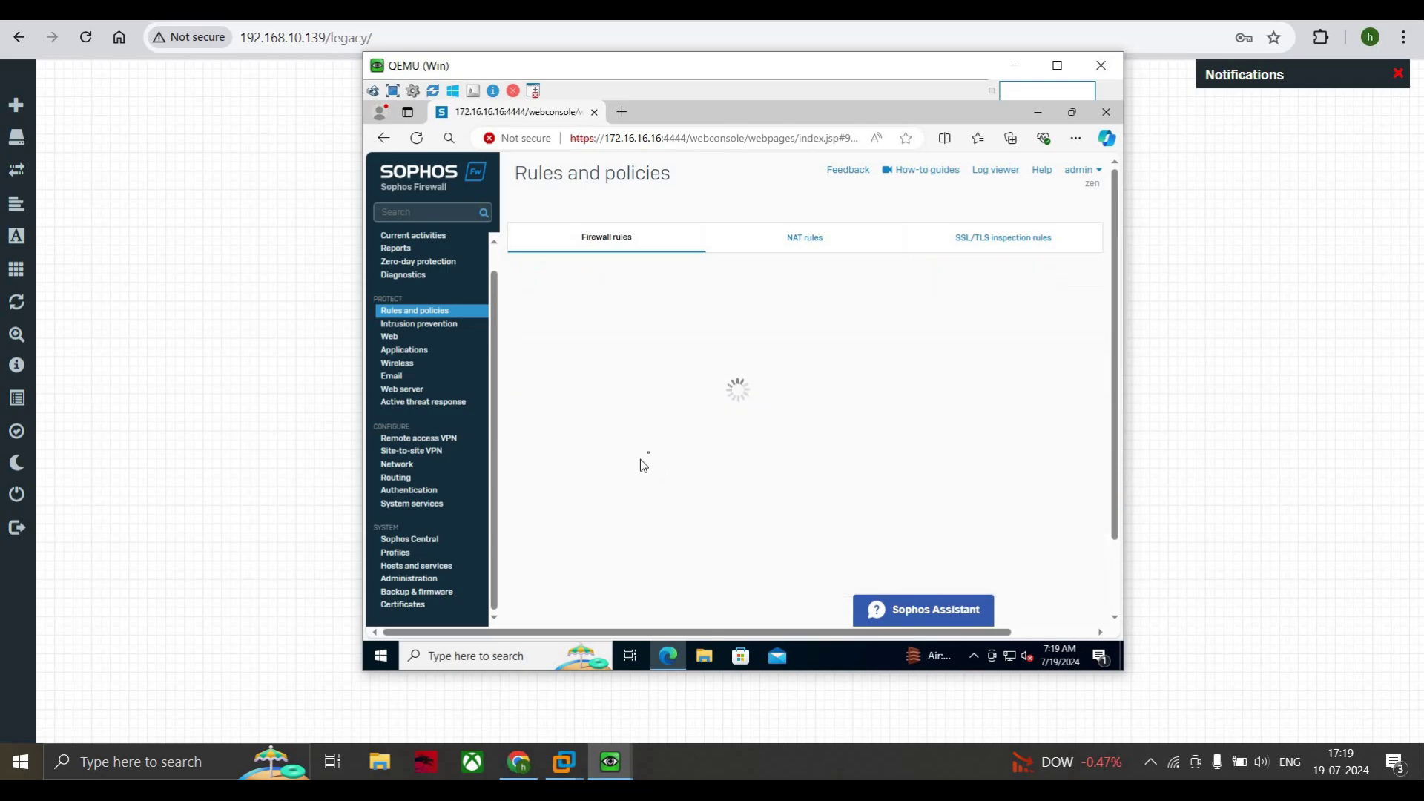
scroll(691, 400, "down", 6)
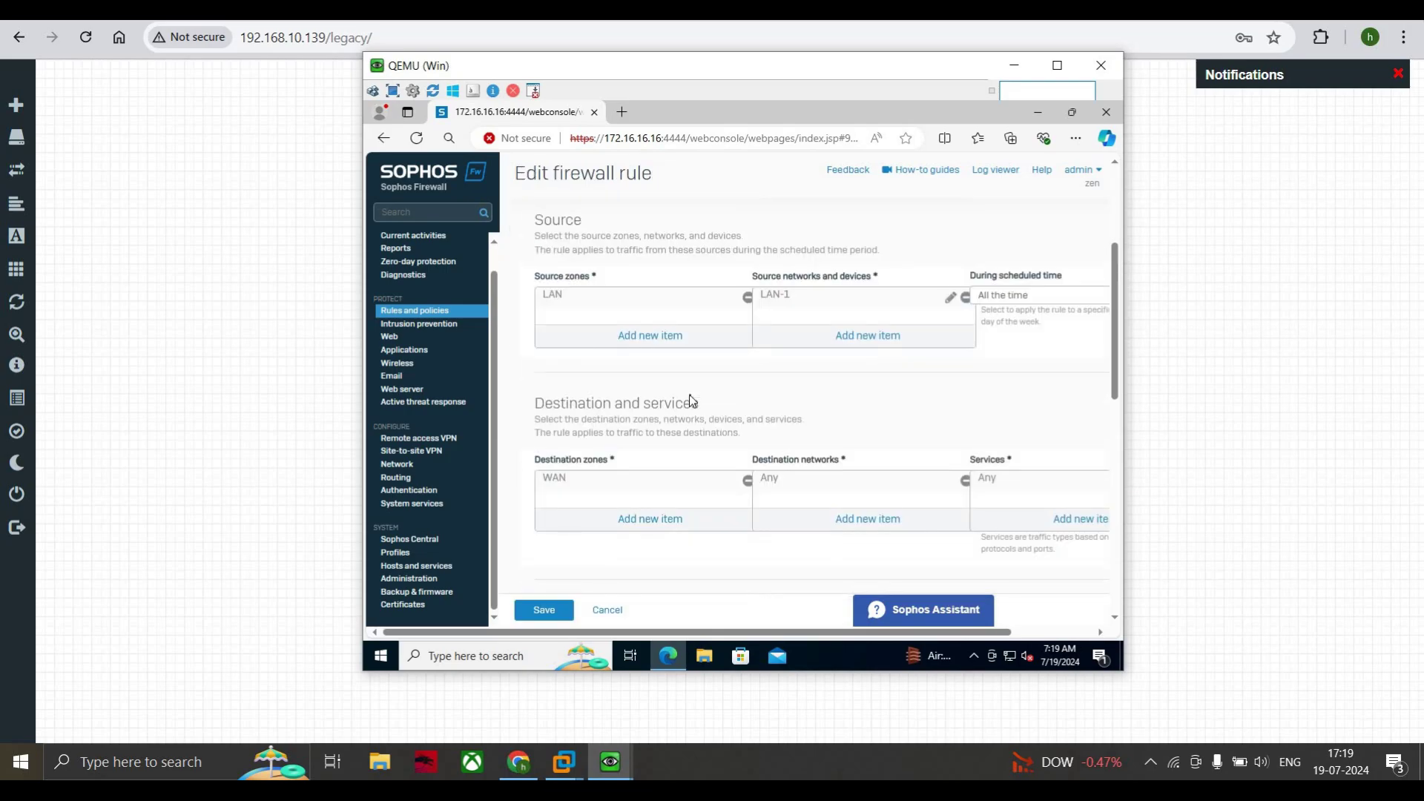
scroll(629, 448, "down", 2)
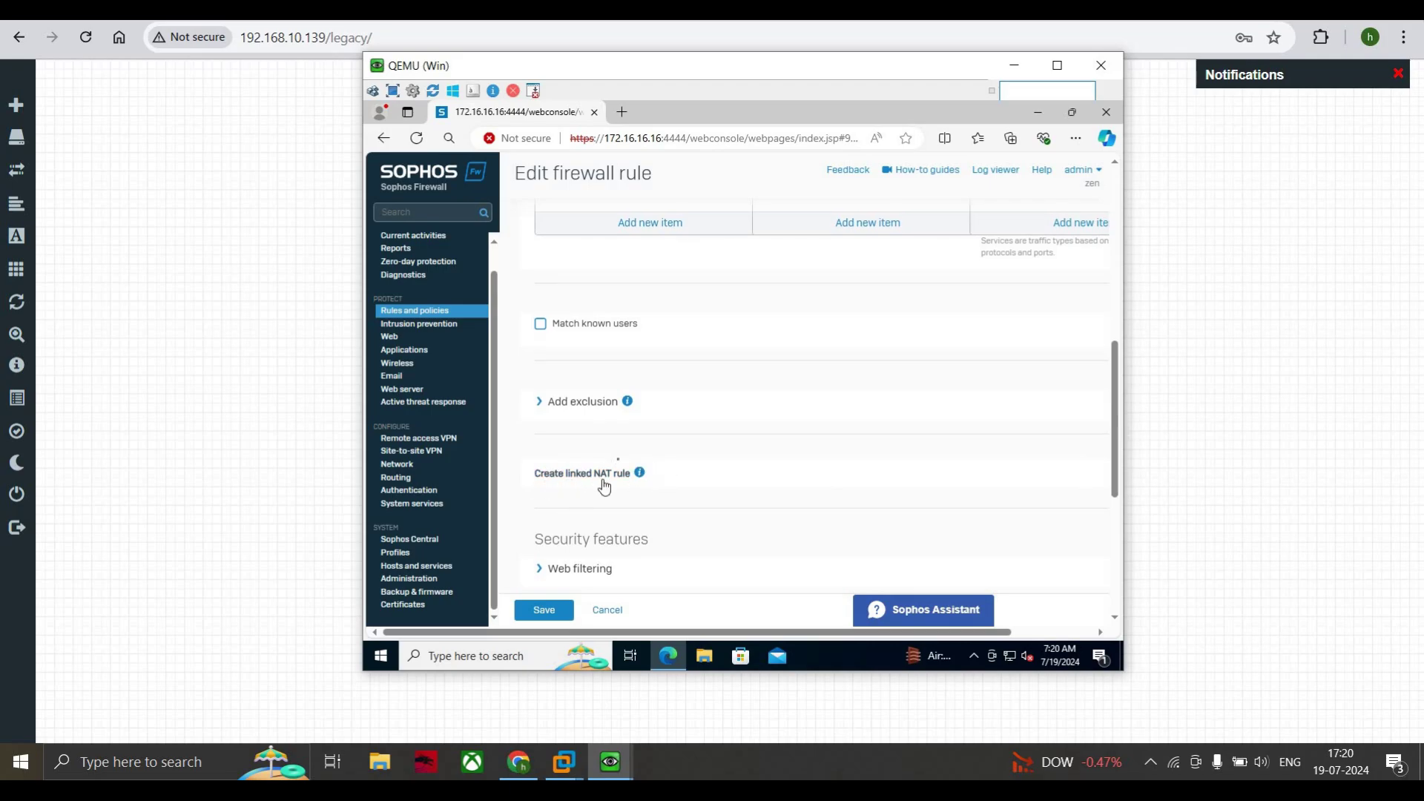
Review the LAN-TO-WAN TRAFFIC rule's status, source and destination settings, and save the firewall rule.
scroll(617, 461, "up", 5)
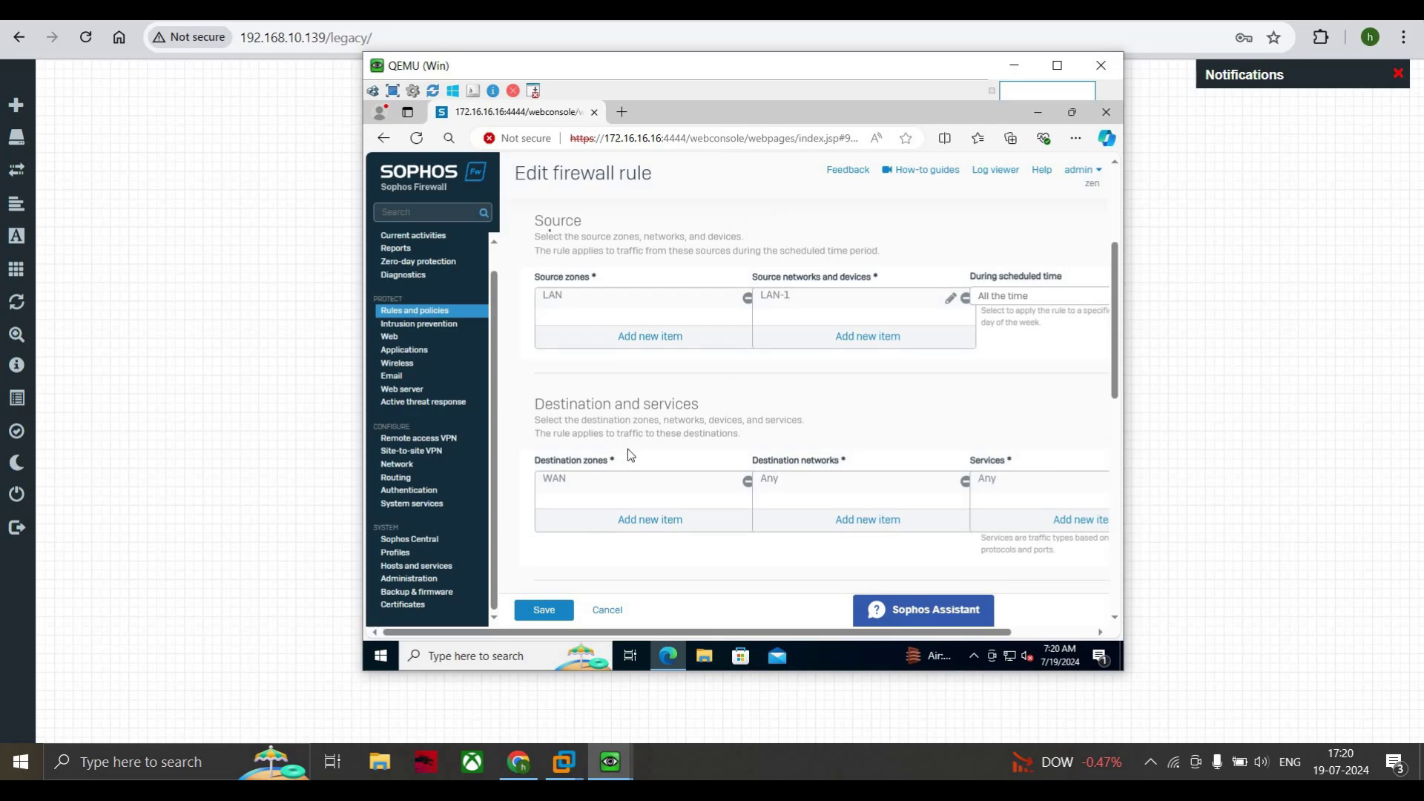
scroll(676, 261, "up", 3)
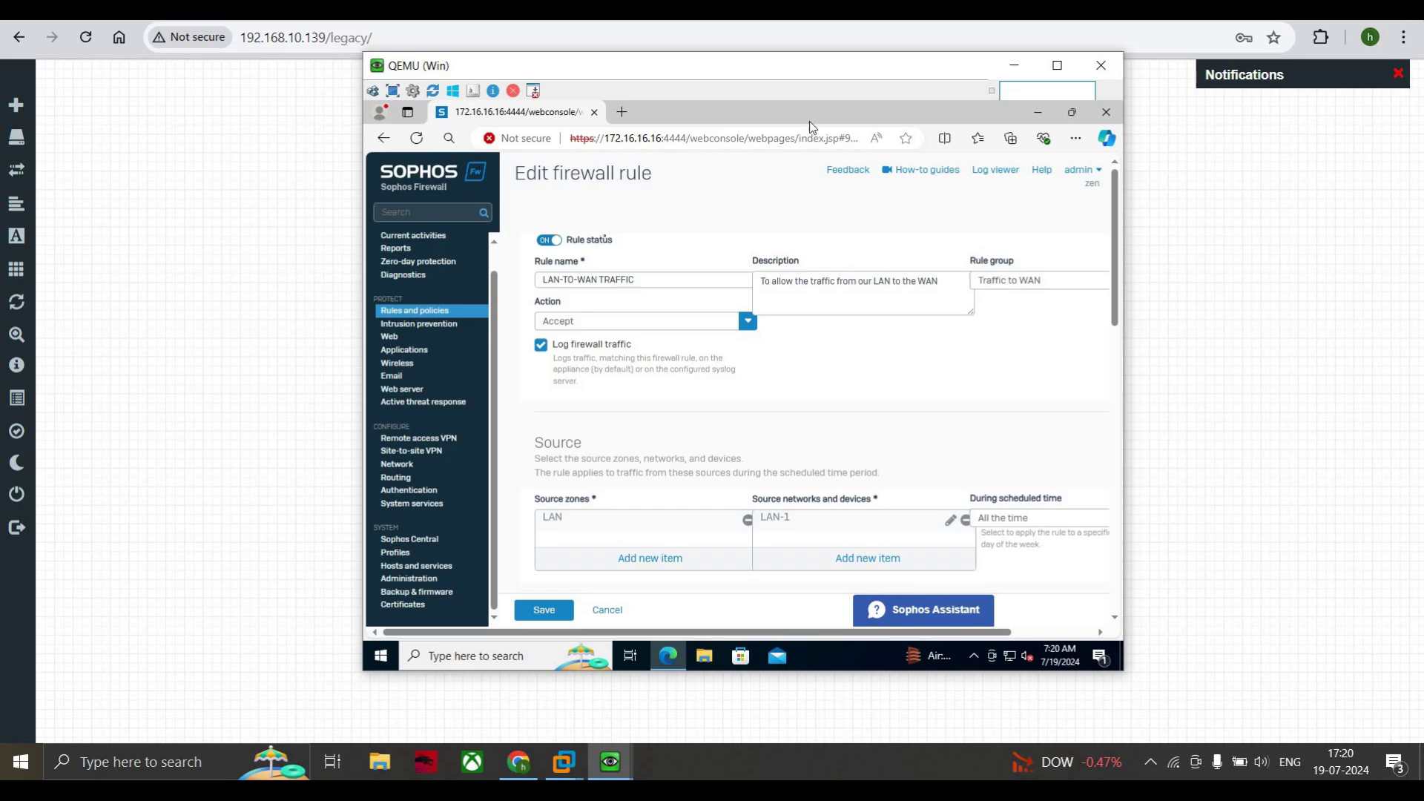
scroll(609, 263, "down", 1)
scroll(610, 263, "up", 1)
scroll(559, 582, "down", 3)
left_click(560, 610)
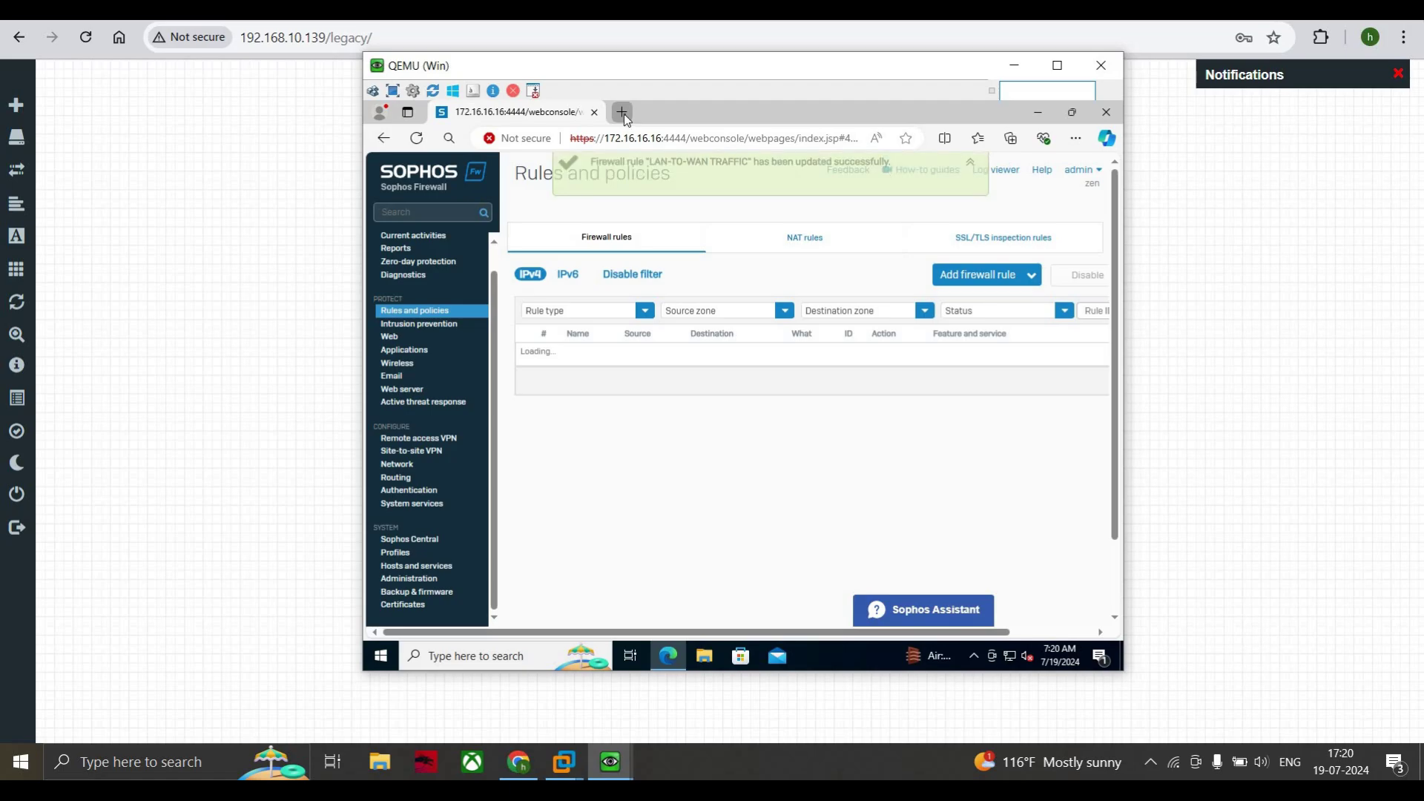
Load cnn.com in a new browser tab to test internet access through the LAN-to-WAN rule.
left_click(623, 112)
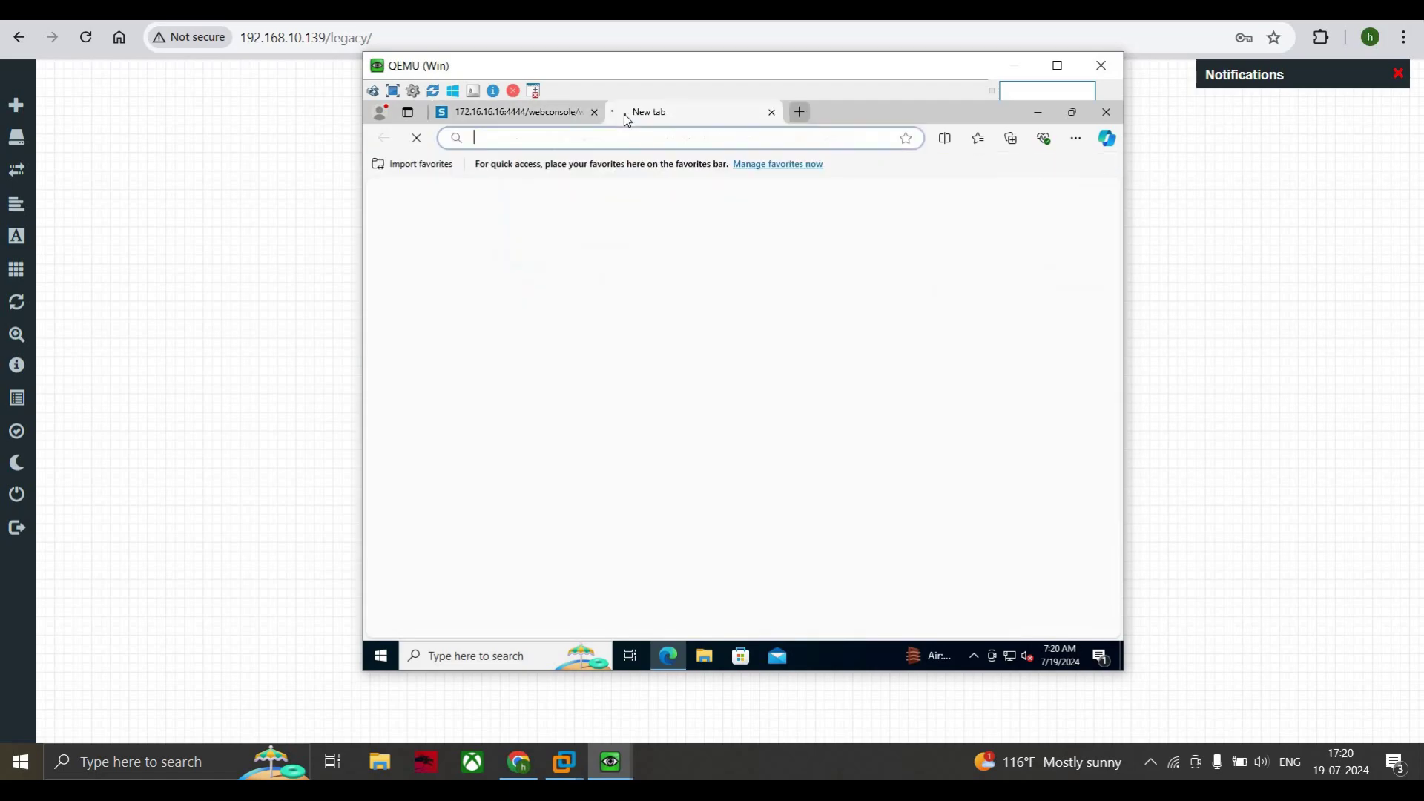
left_click(664, 133)
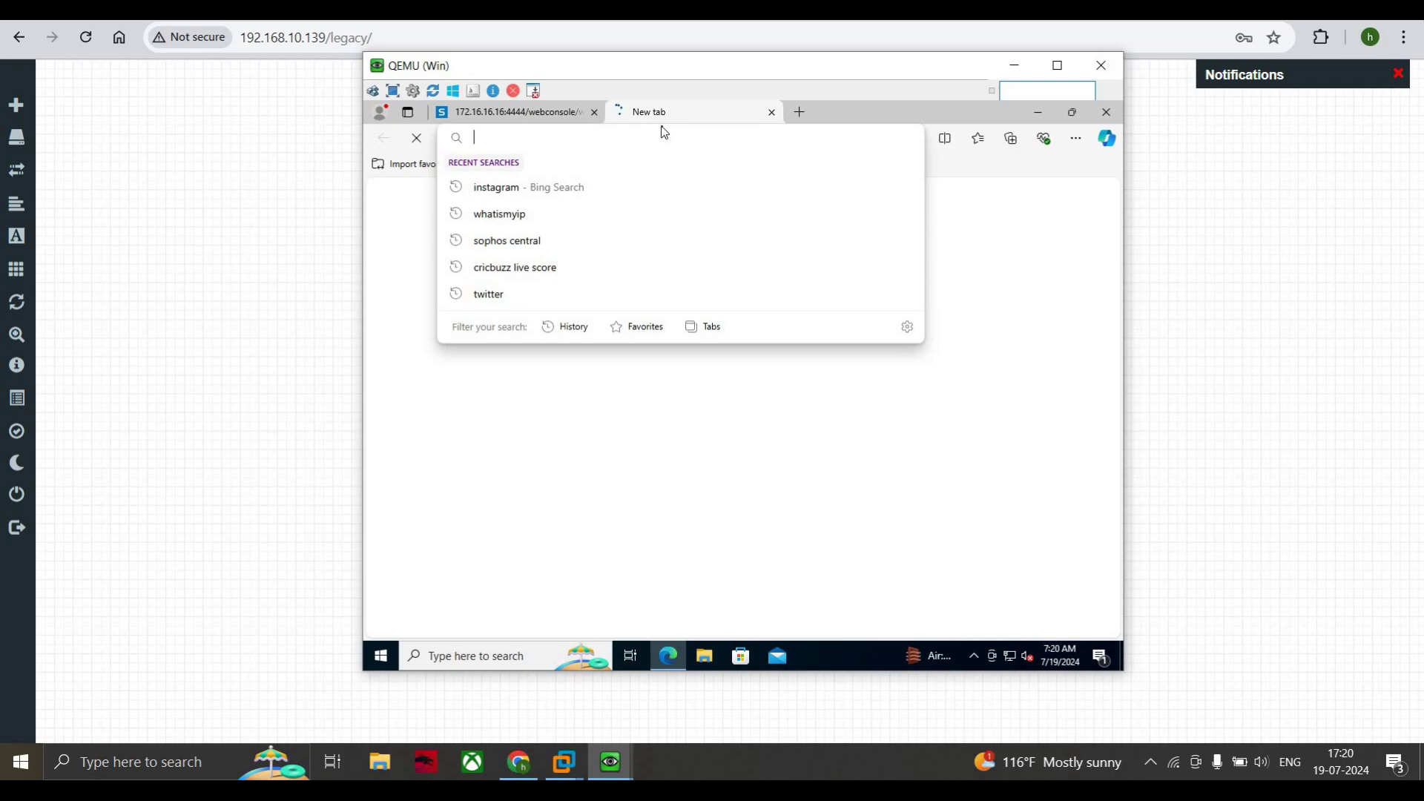
type("cnn.com")
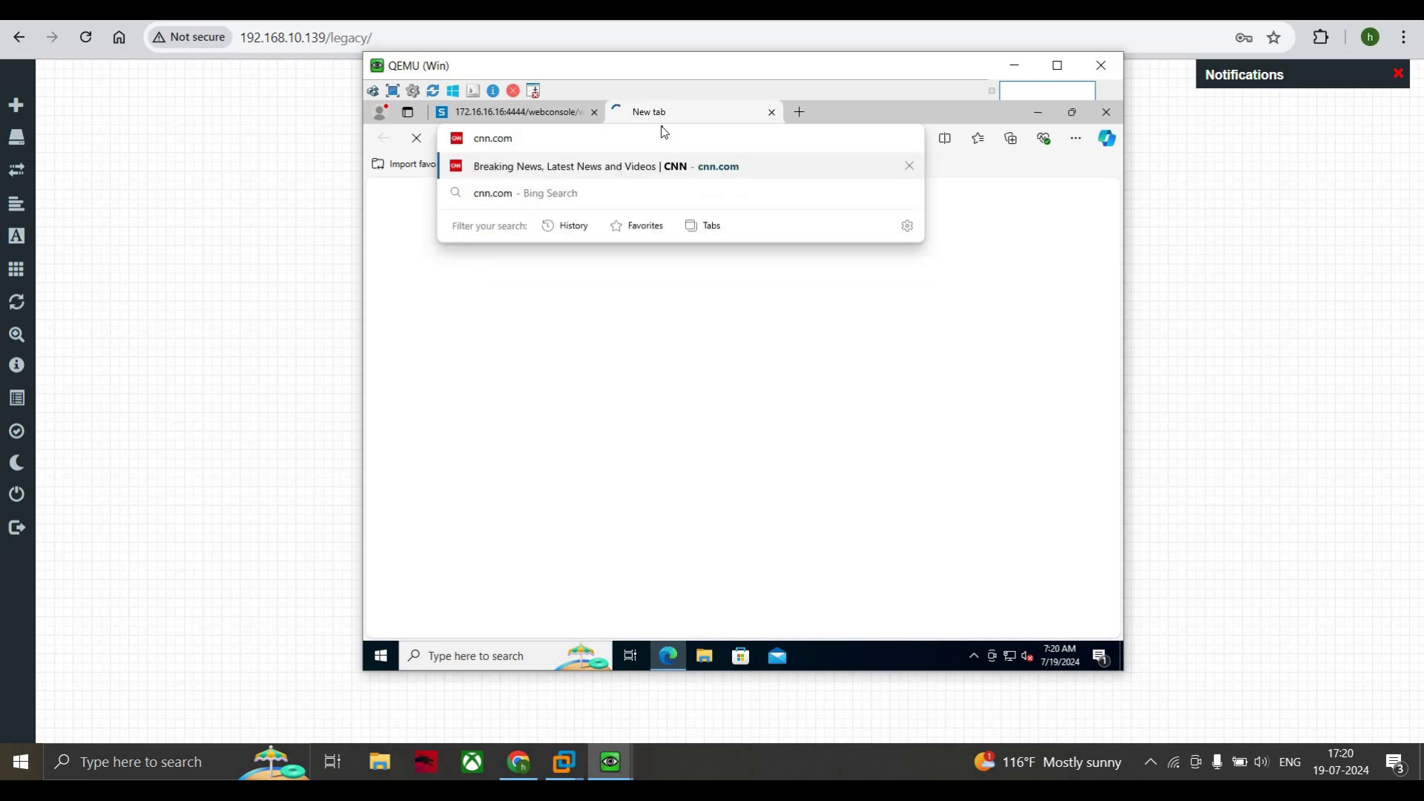
key("Return")
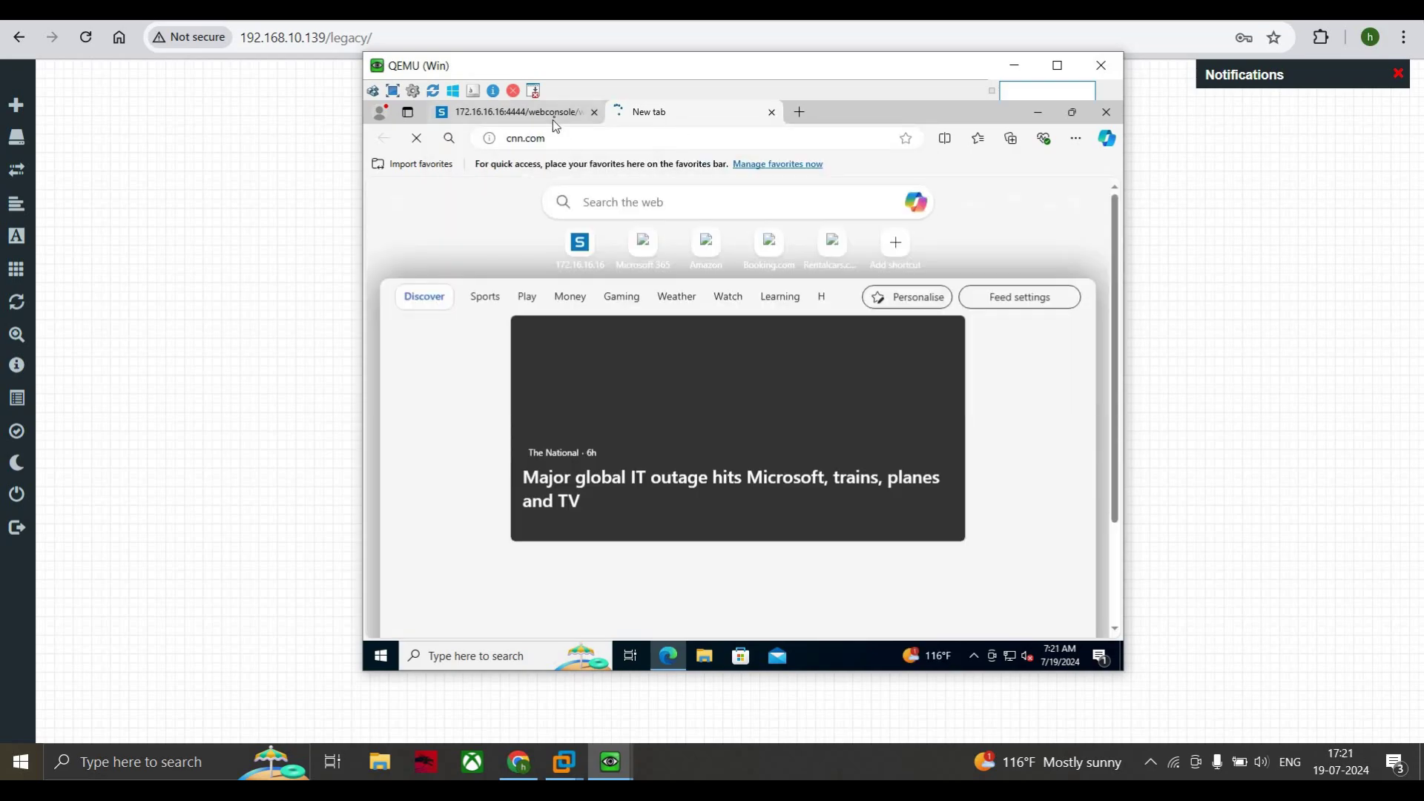
left_click(554, 115)
left_click(666, 107)
scroll(674, 415, "down", 2)
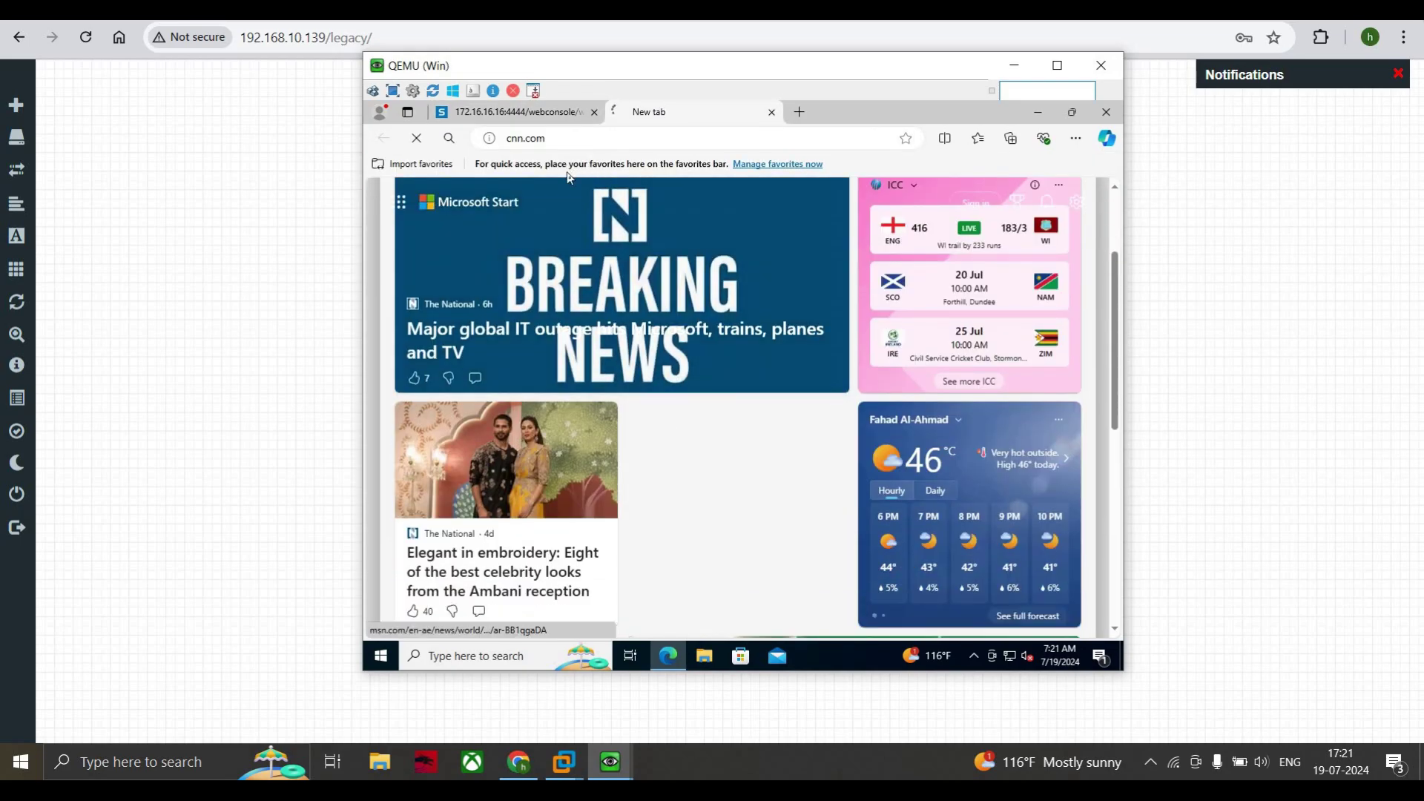
scroll(569, 182, "up", 2)
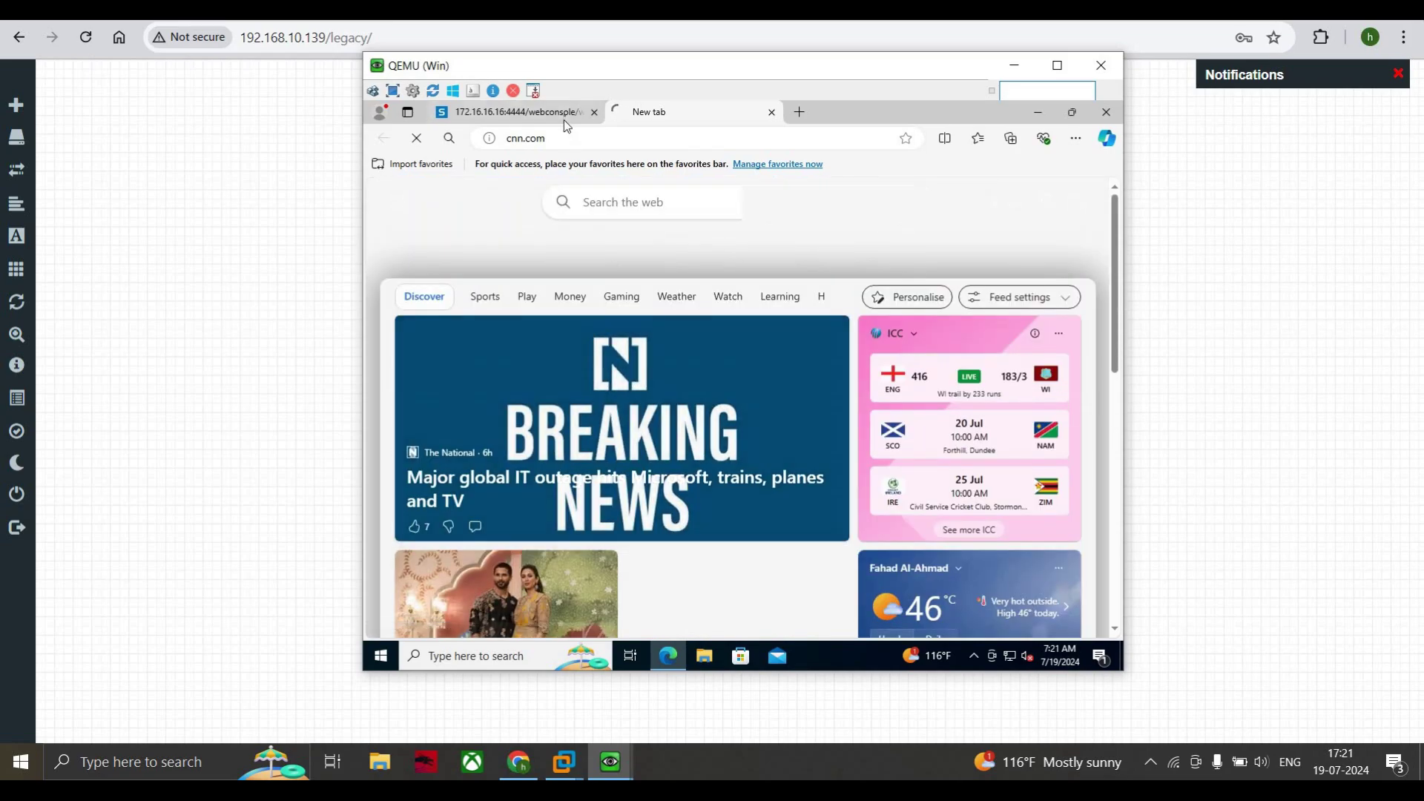
left_click(567, 120)
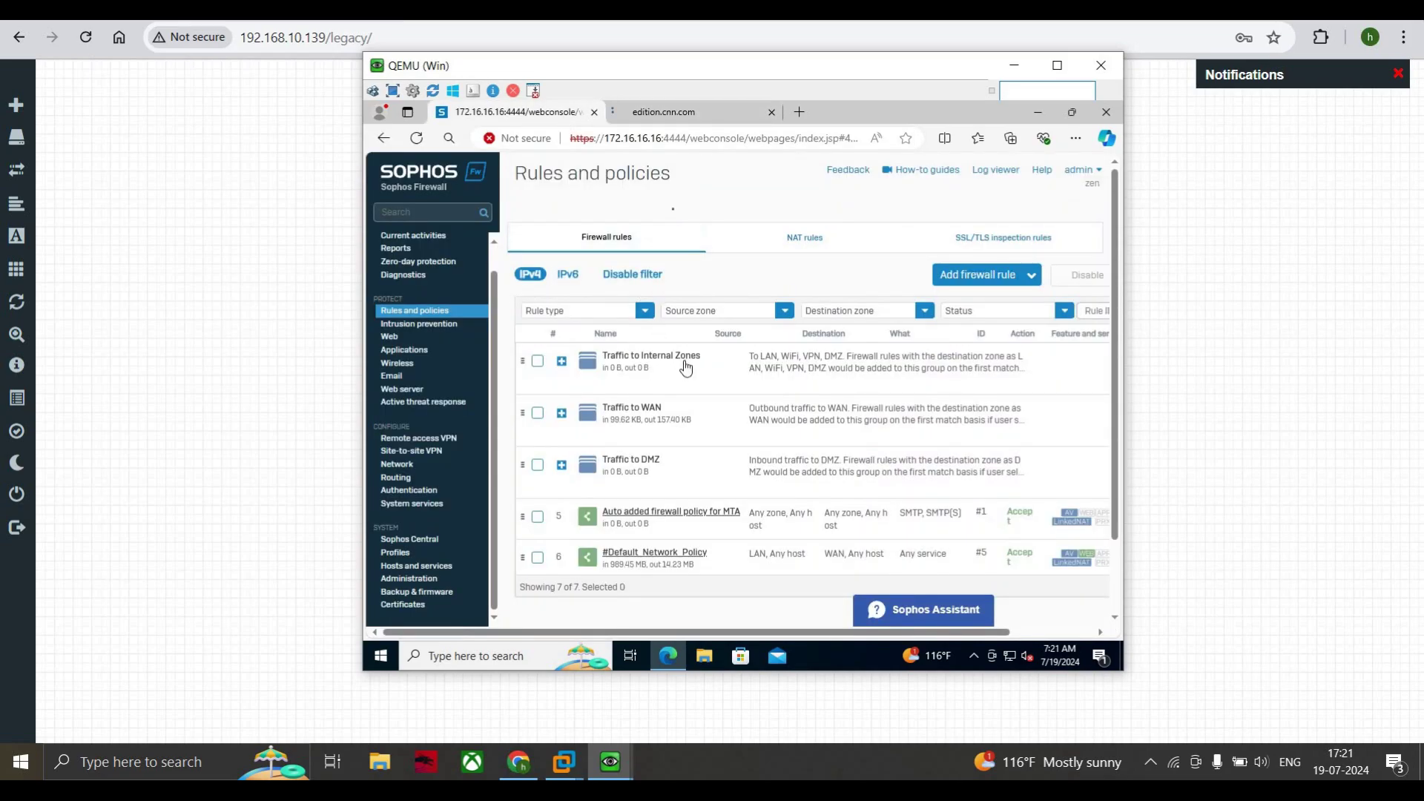
left_click(687, 124)
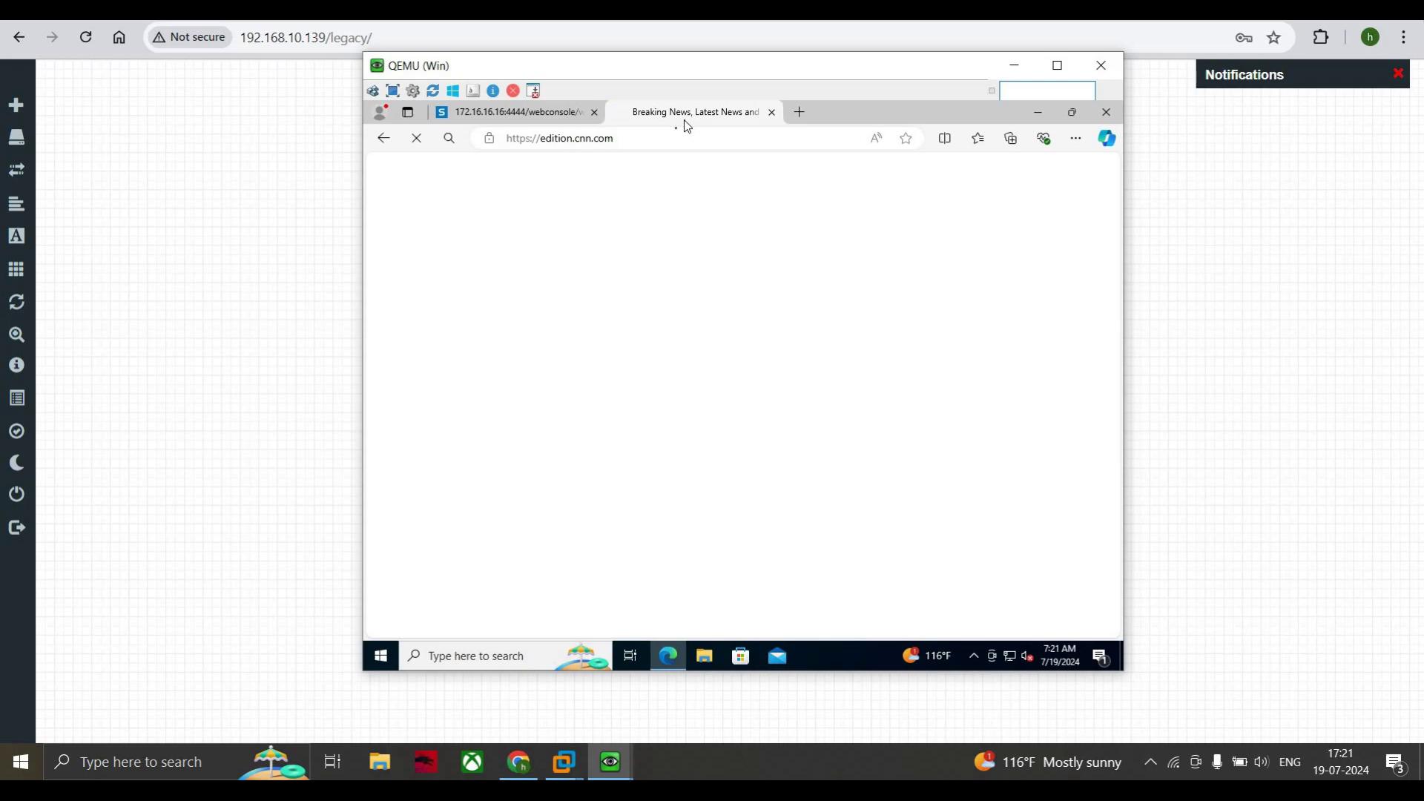
Open the firewall's log viewer and examine the firewall rule, NAT rule, interface, IP and port columns of the traffic entries.
left_click(558, 114)
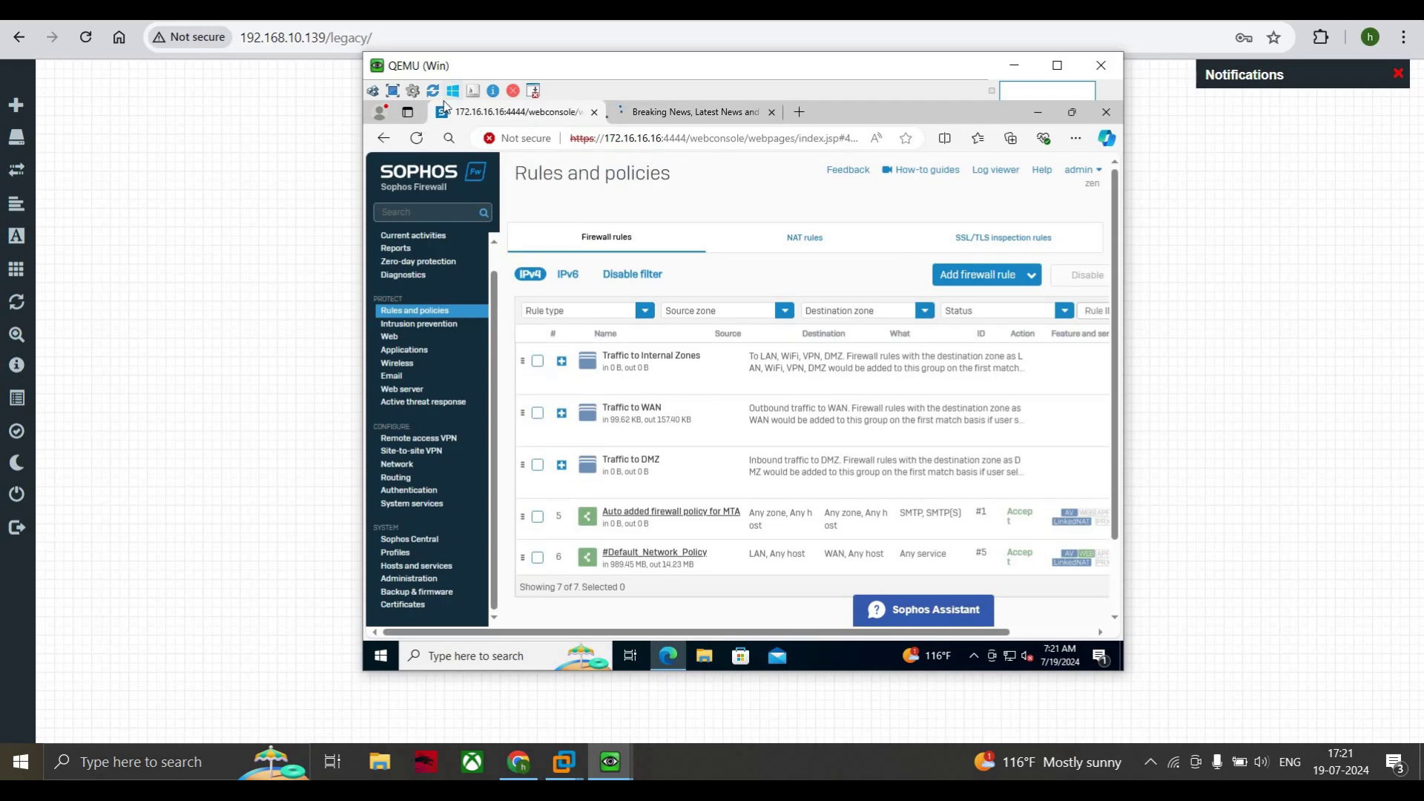
left_click(989, 171)
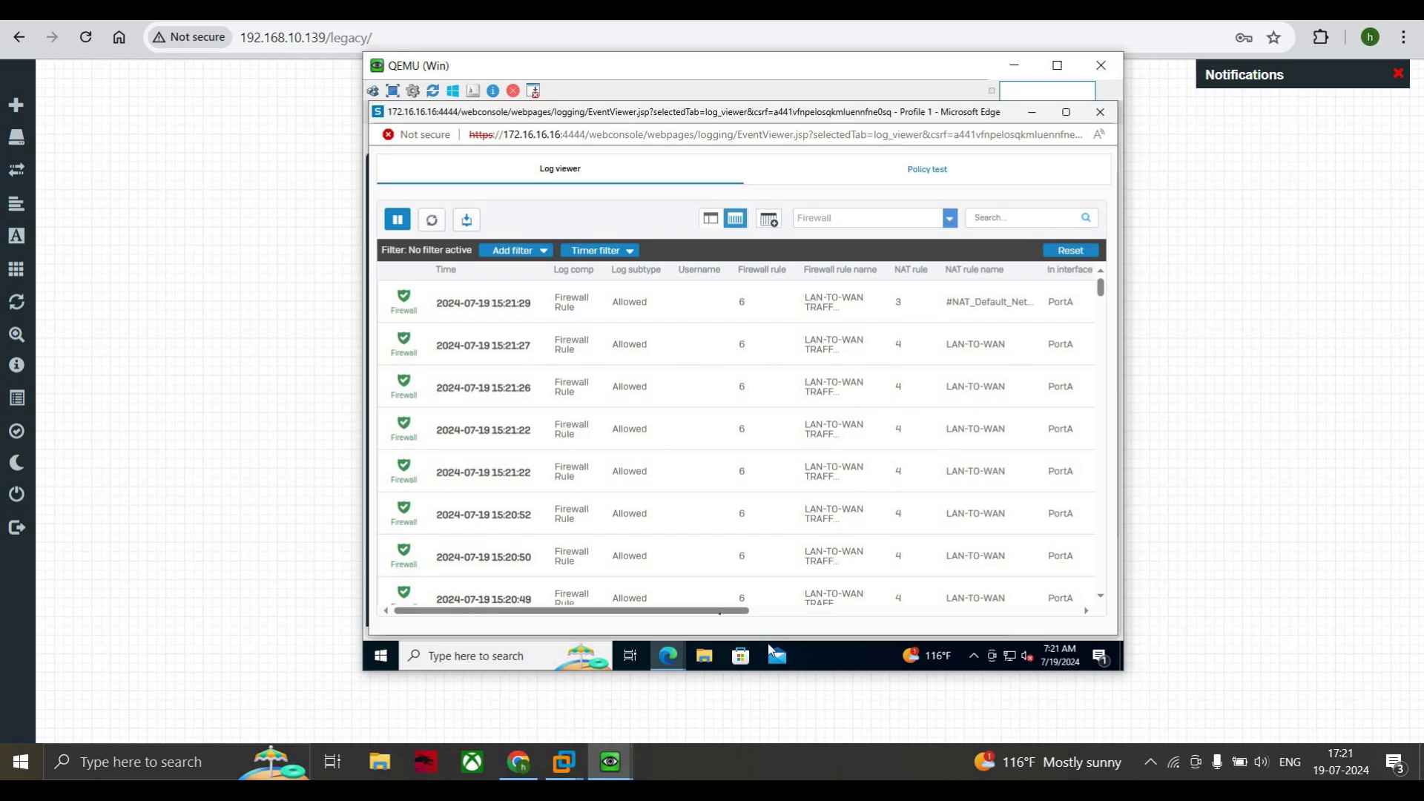
left_click_drag(719, 612, 798, 611)
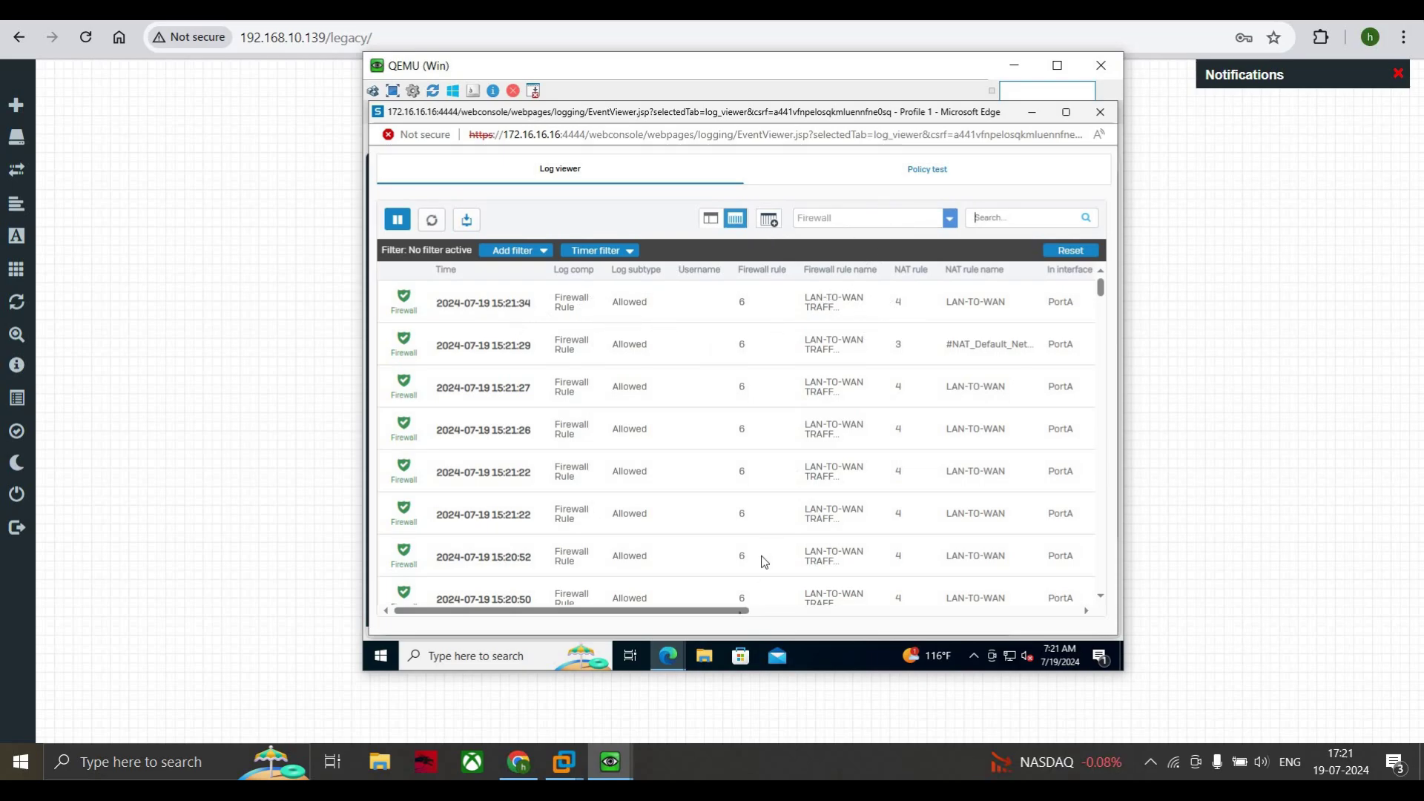
left_click_drag(741, 611, 842, 612)
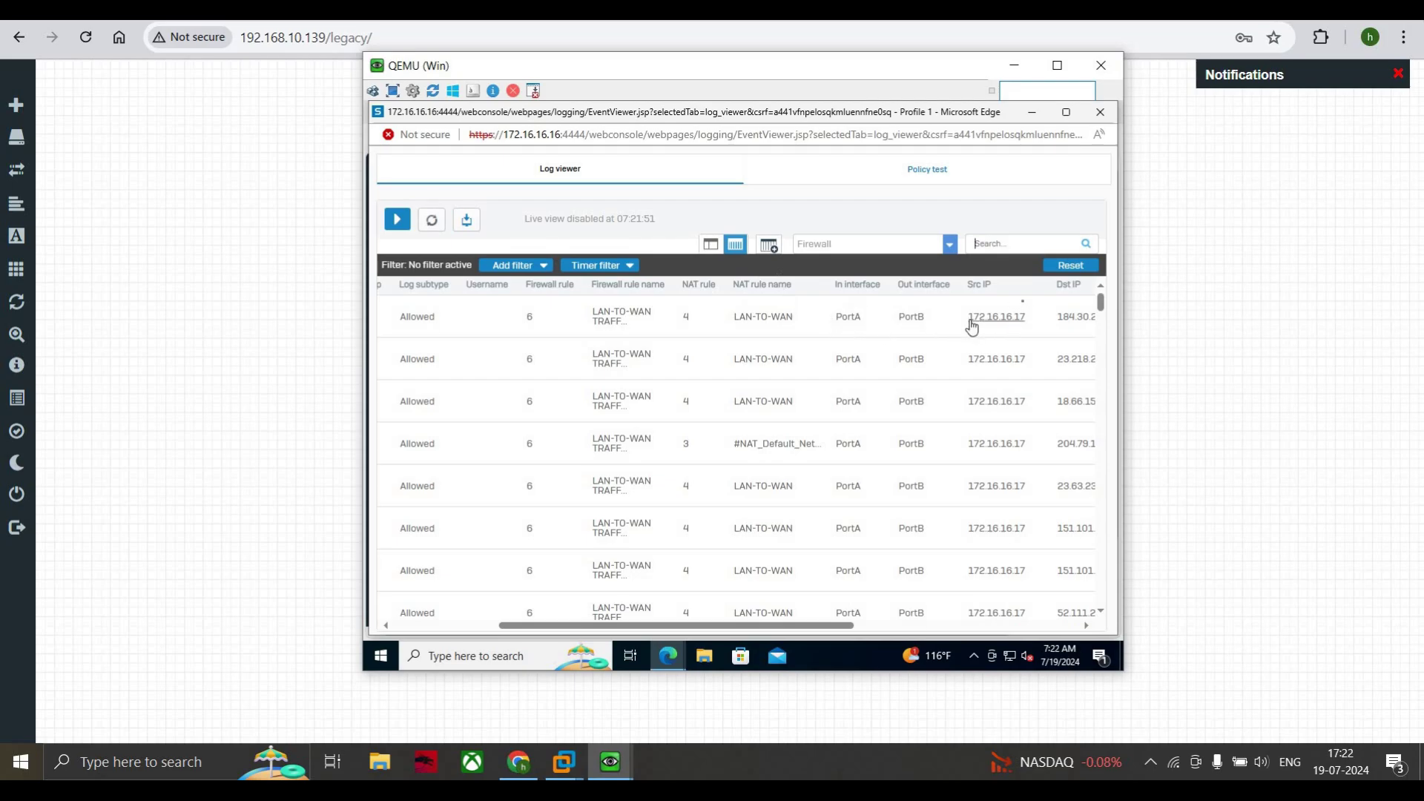
left_click_drag(972, 316, 1023, 327)
left_click_drag(816, 627, 900, 627)
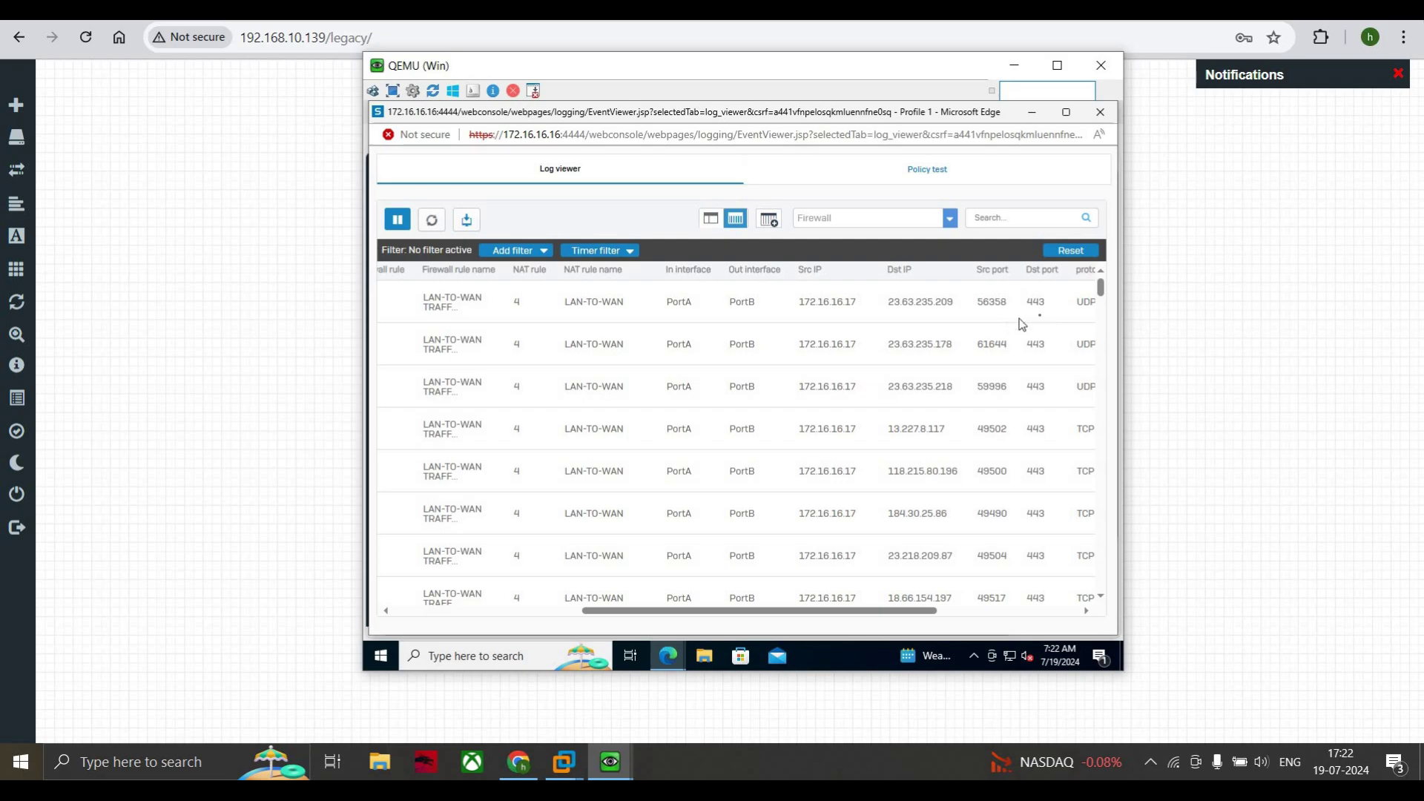
left_click(1002, 611)
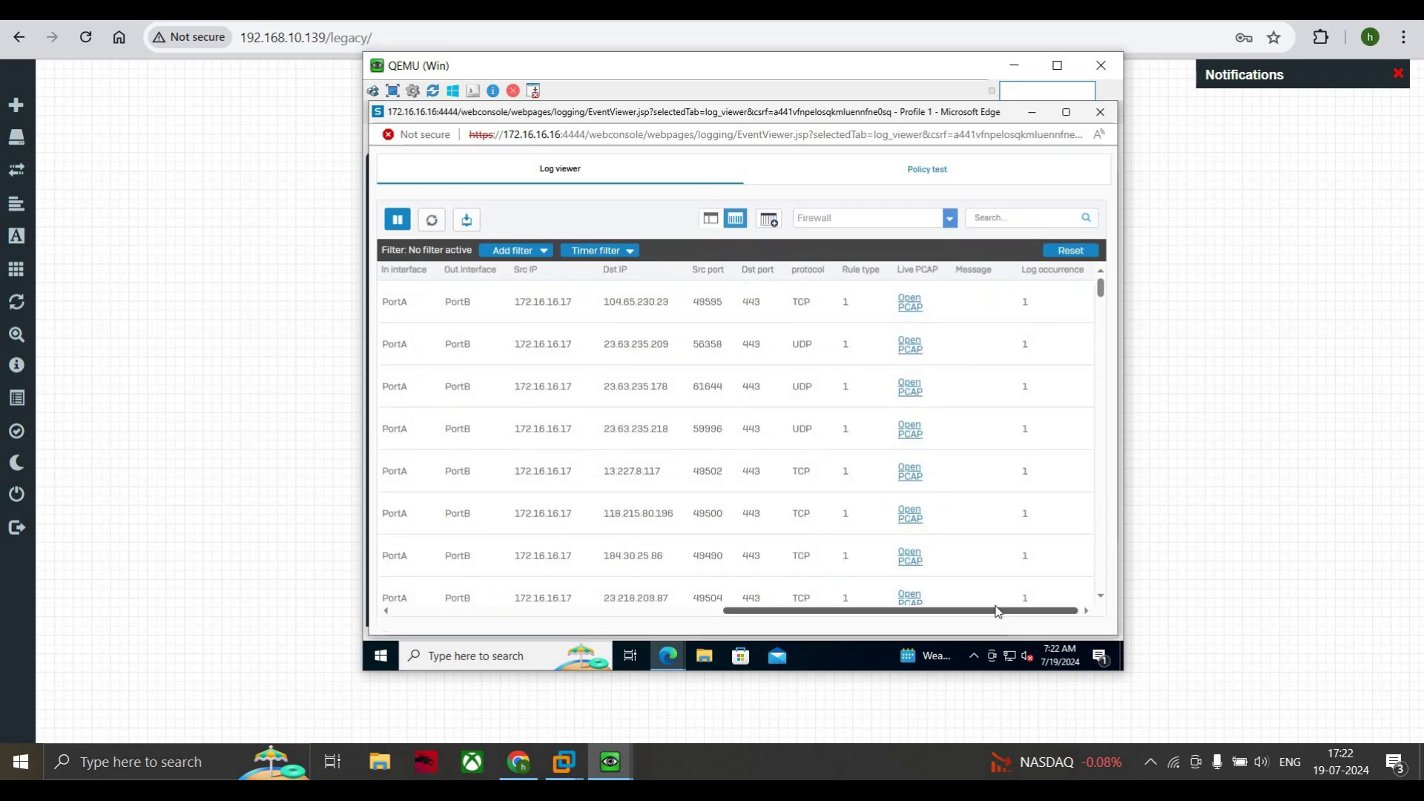
left_click_drag(997, 611, 588, 622)
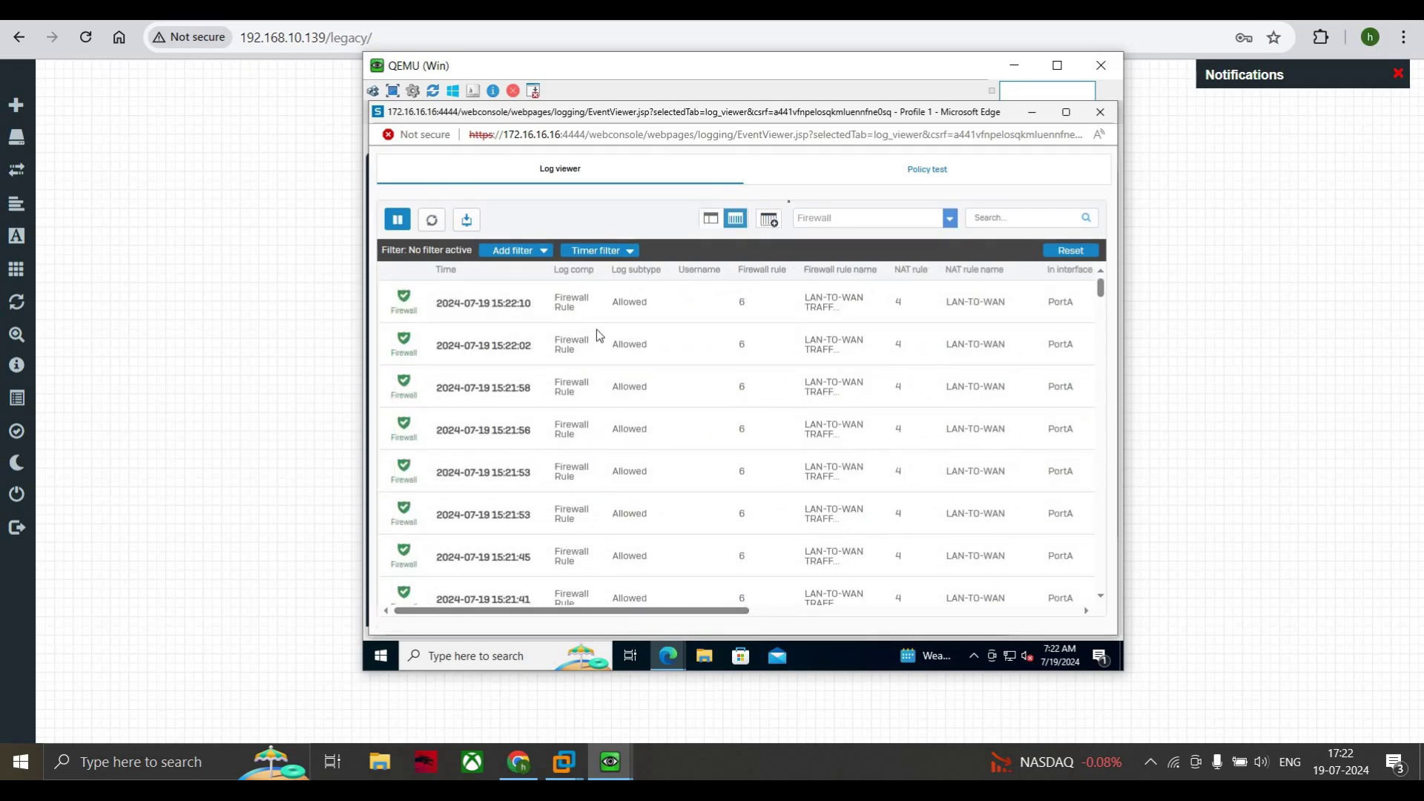
View the Web filter log, return to the Firewall log, and refresh its entries.
left_click(933, 223)
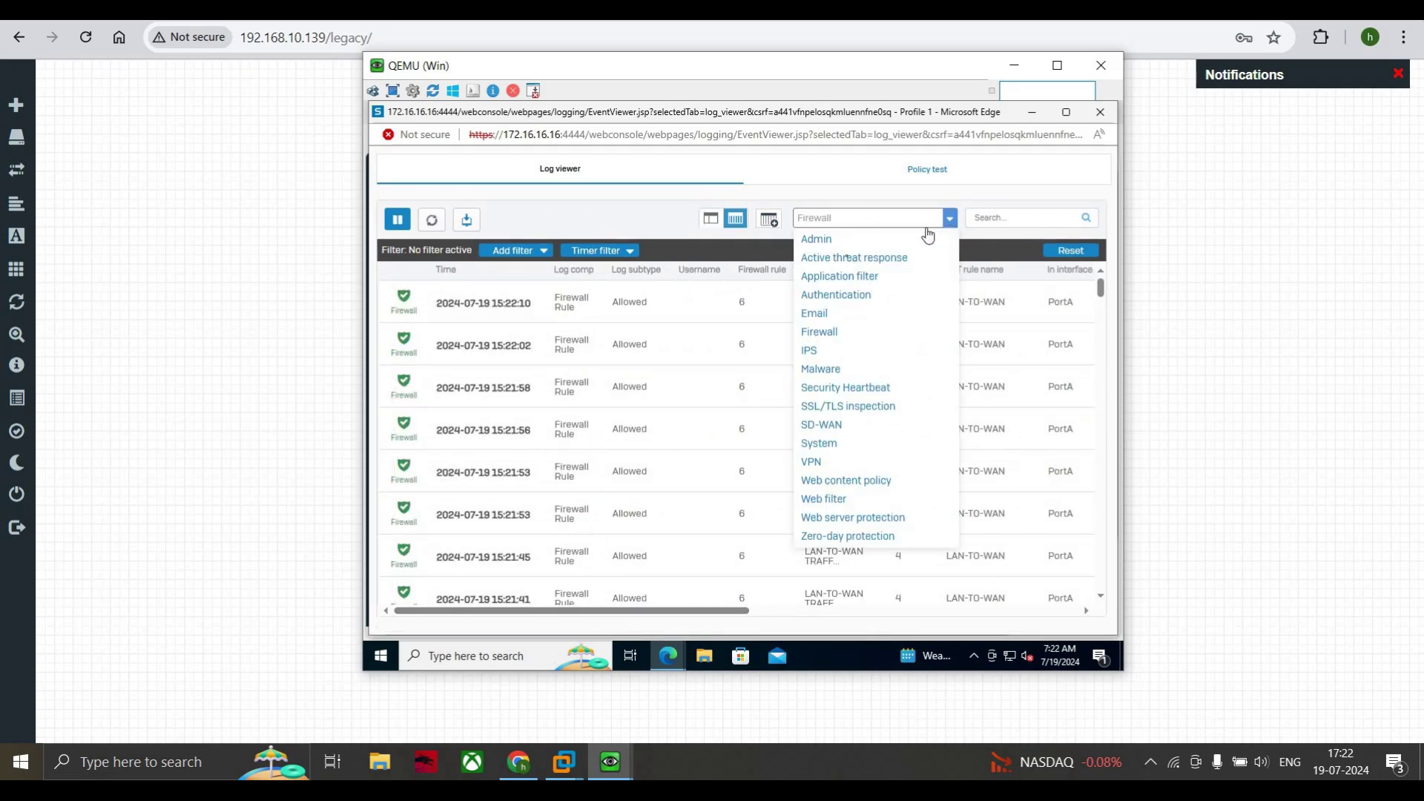
left_click(832, 502)
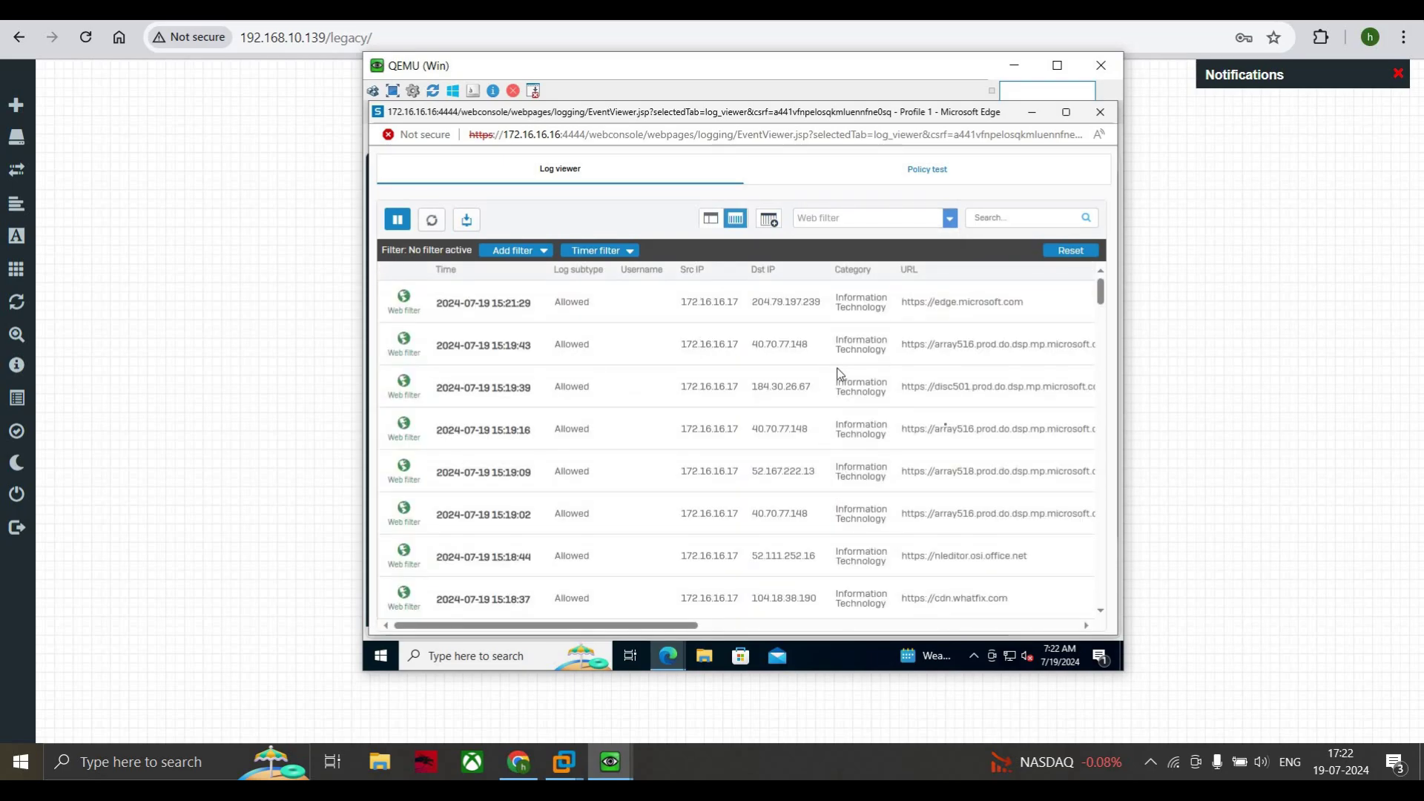
left_click(951, 220)
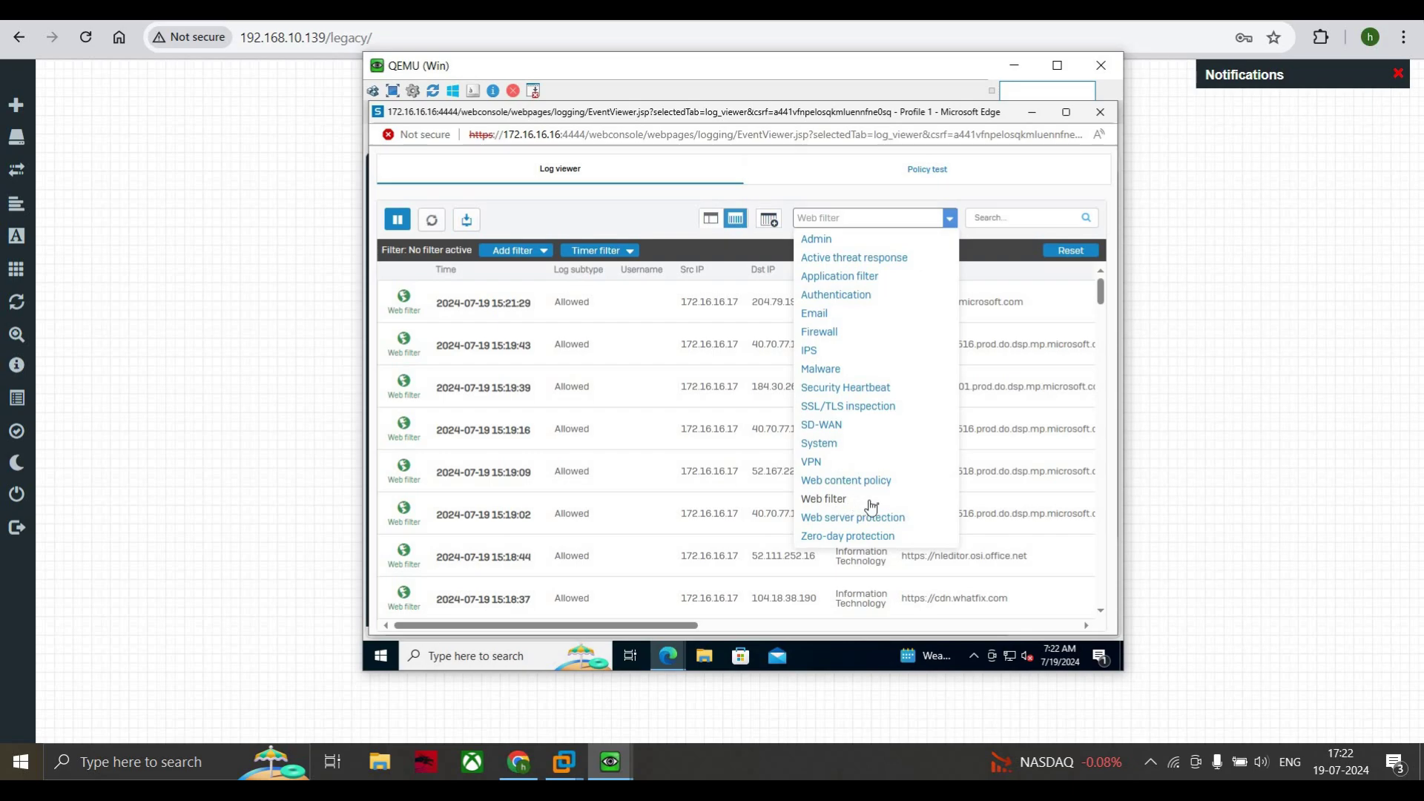
left_click(827, 336)
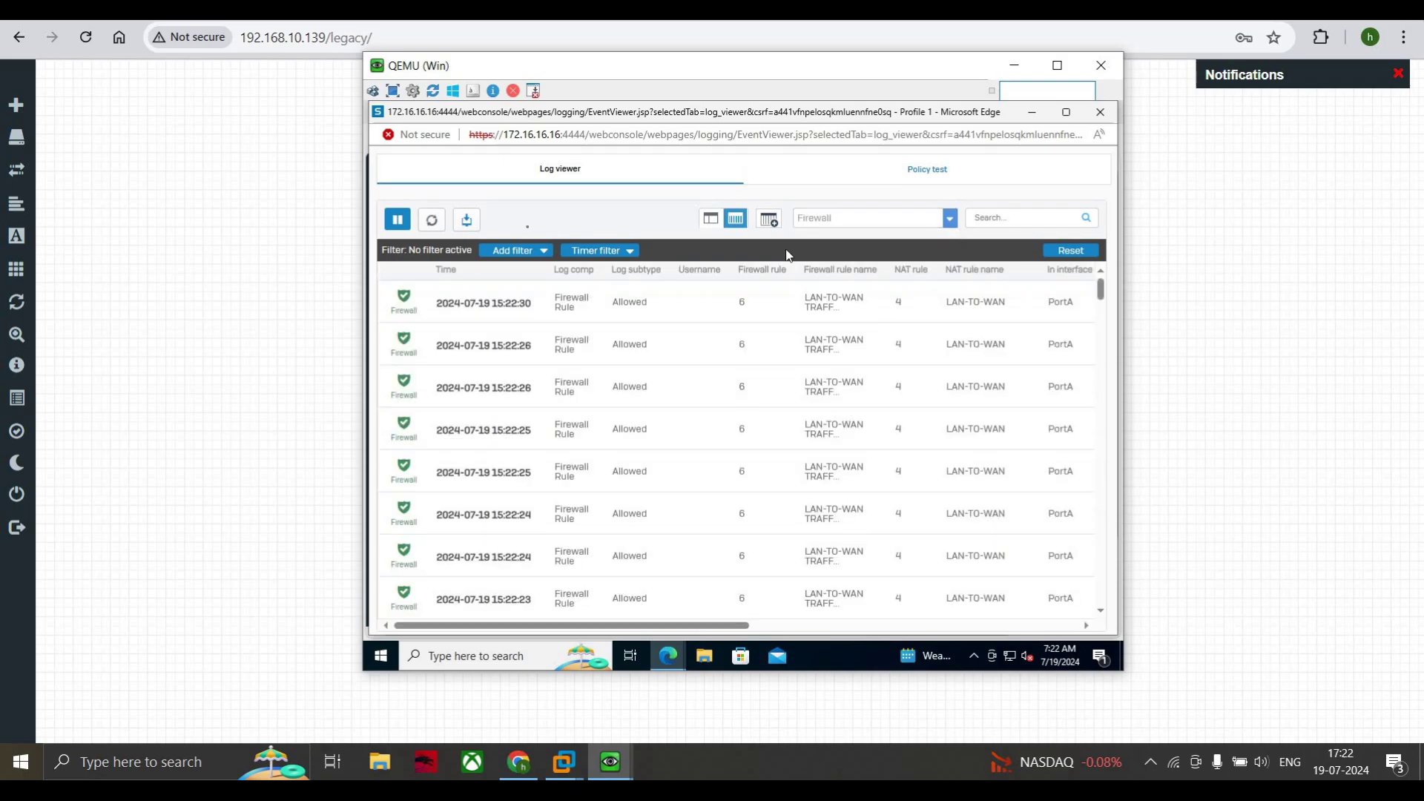
left_click(434, 220)
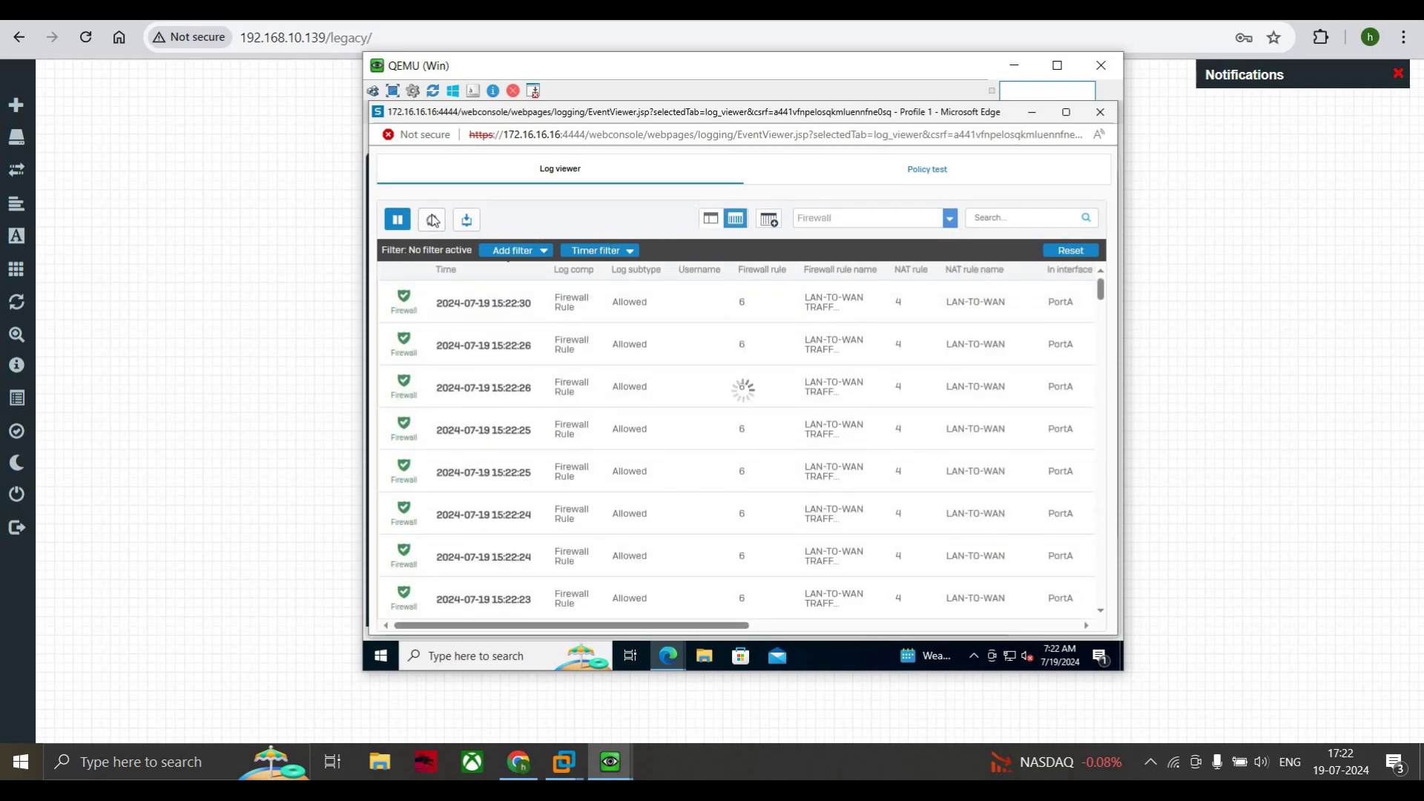
left_click(546, 252)
left_click(535, 305)
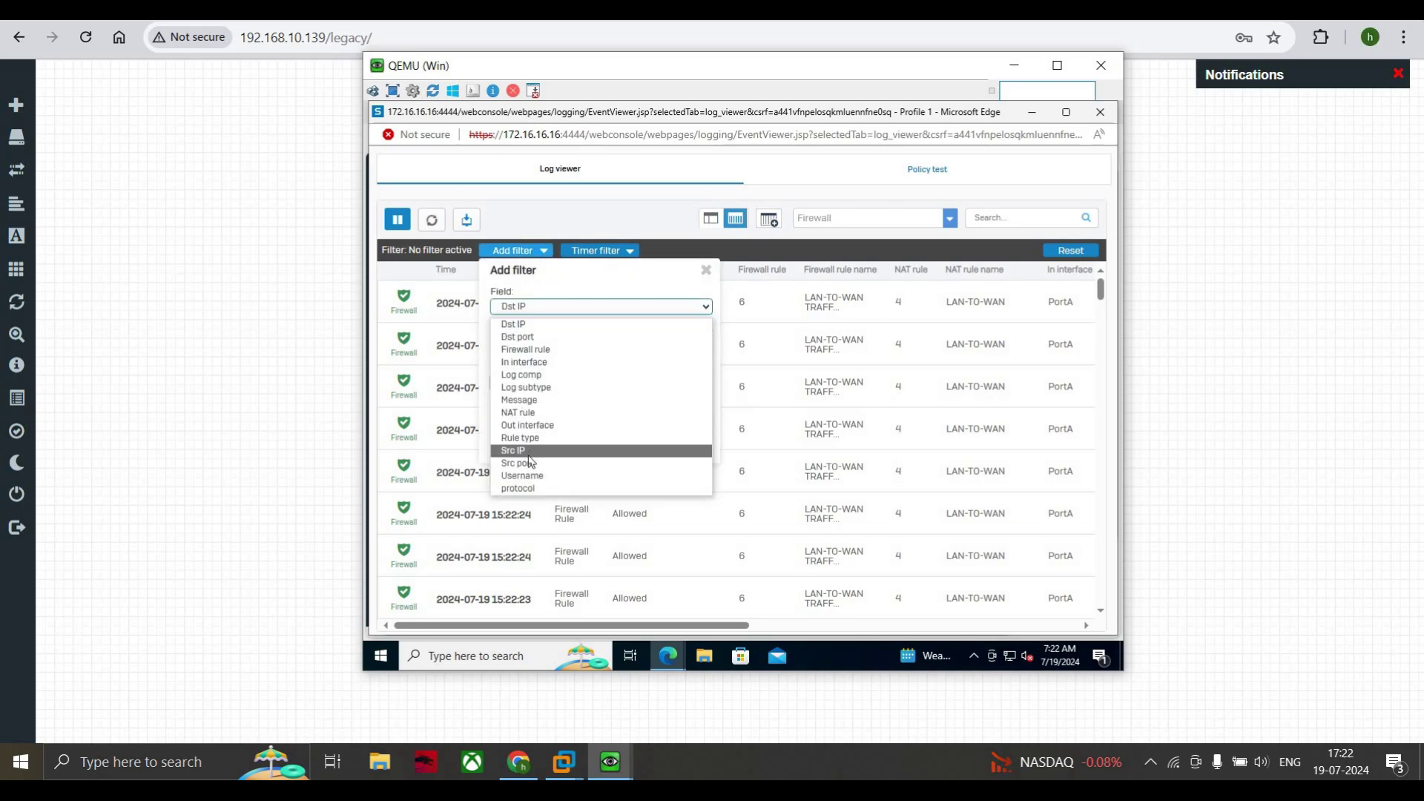
left_click(540, 413)
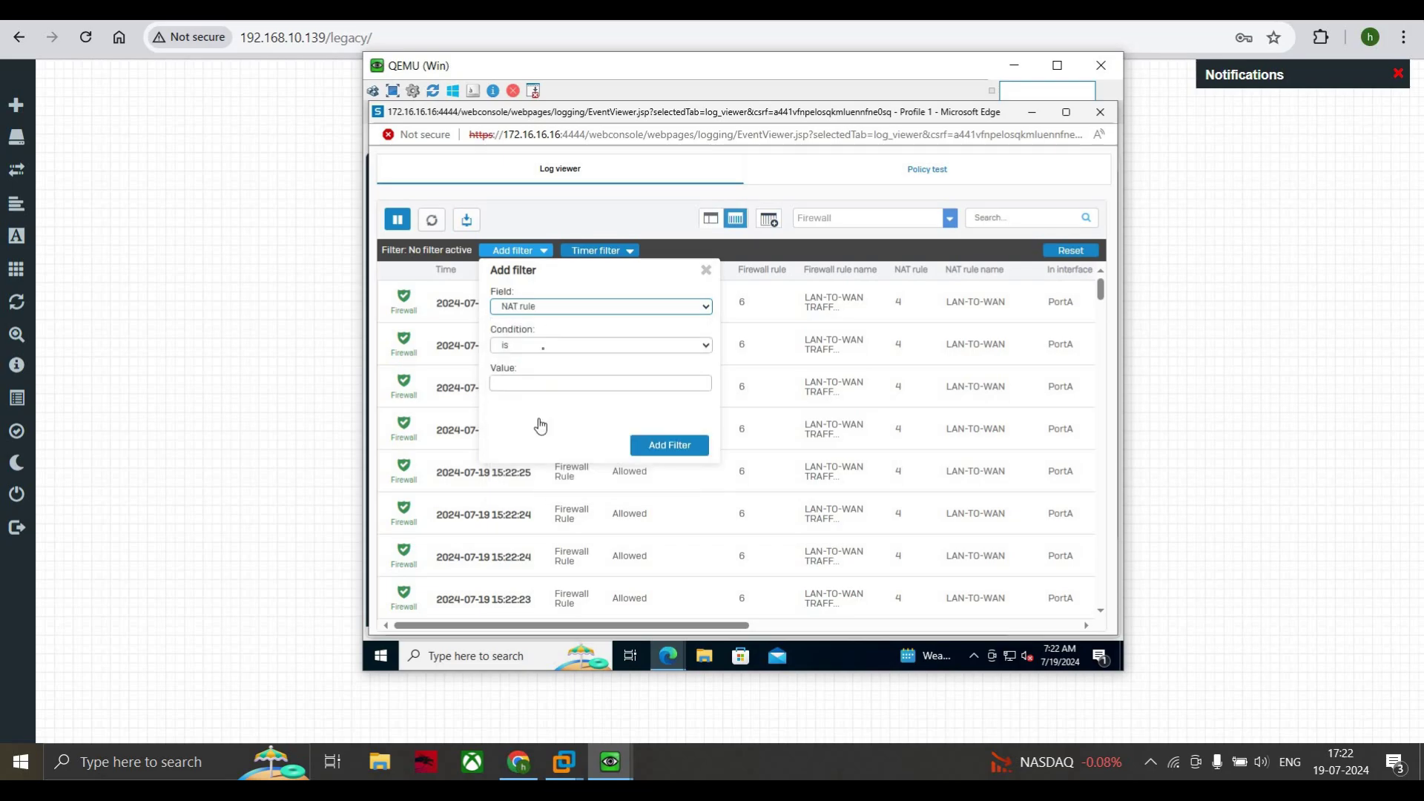
left_click(540, 382)
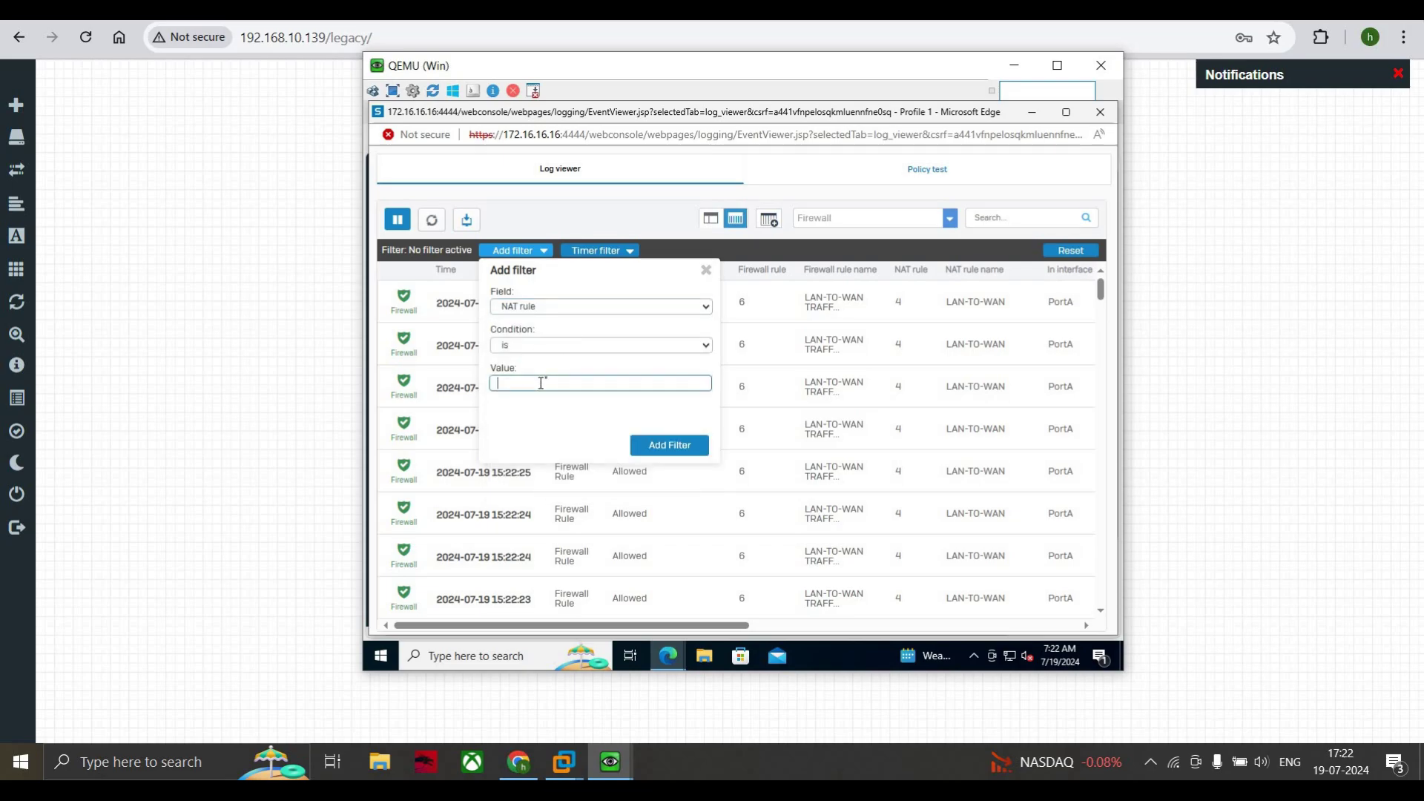
left_click(703, 269)
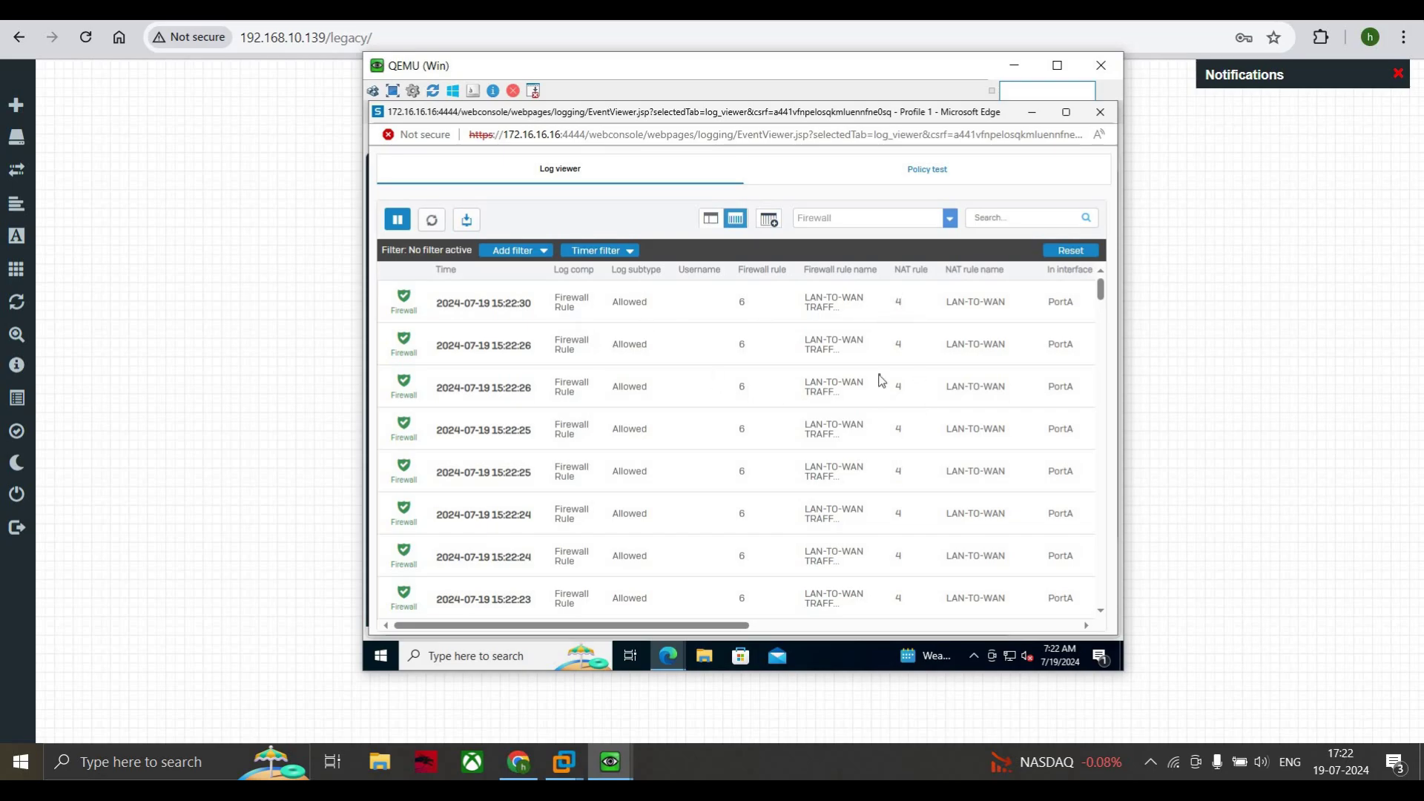
Start a policy test for the URL cnn.com using the Firewall, SSL/TLS, and web test method.
scroll(881, 380, "down", 5)
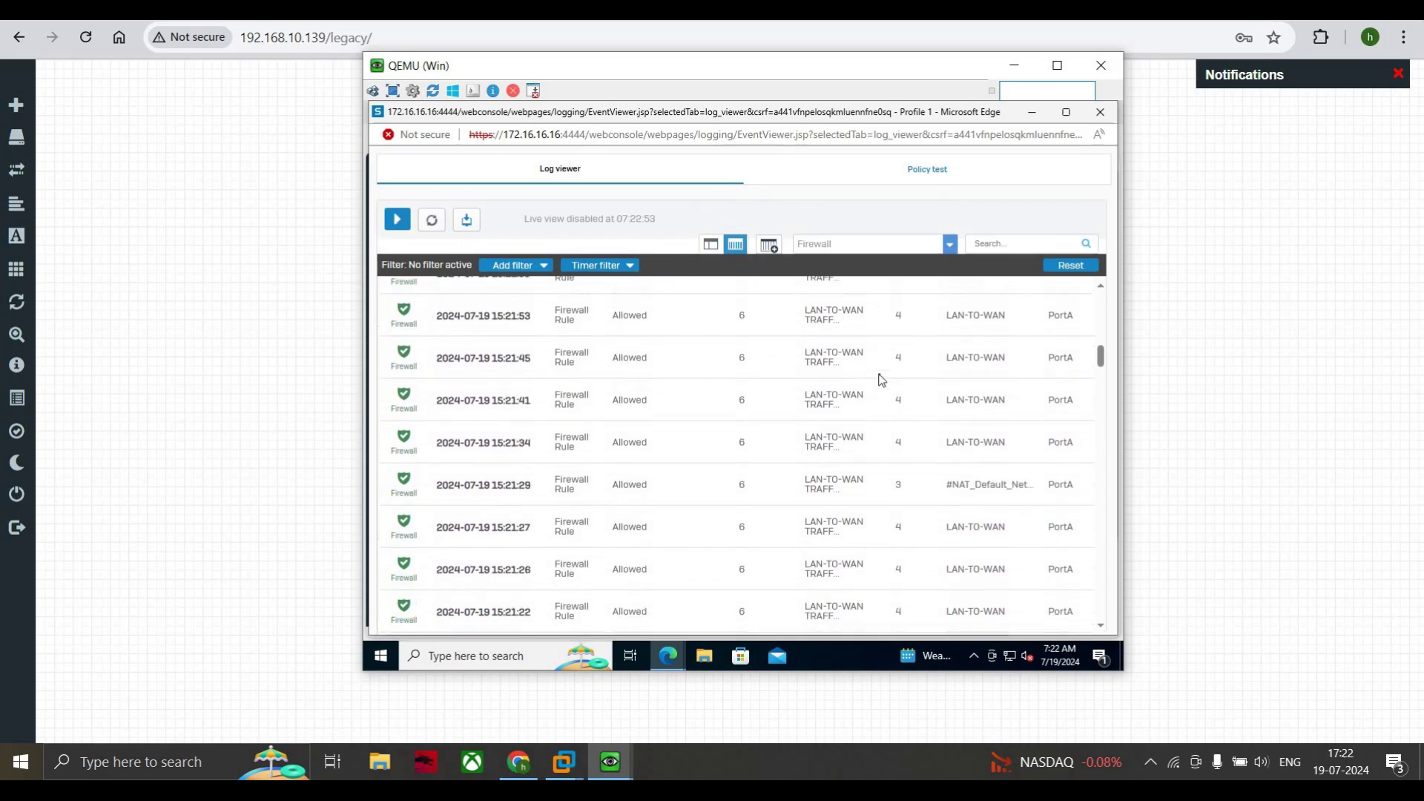
scroll(880, 380, "up", 10)
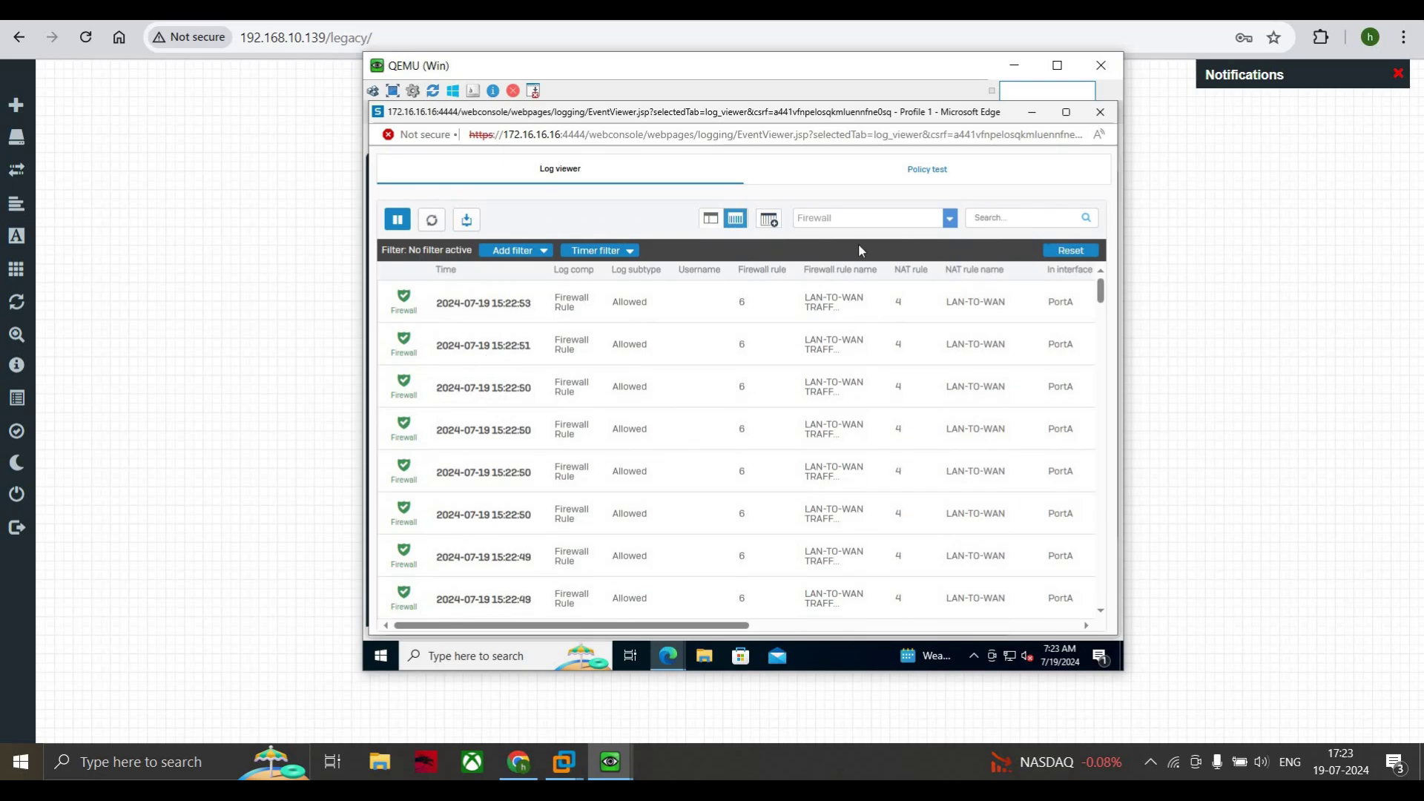
left_click(938, 177)
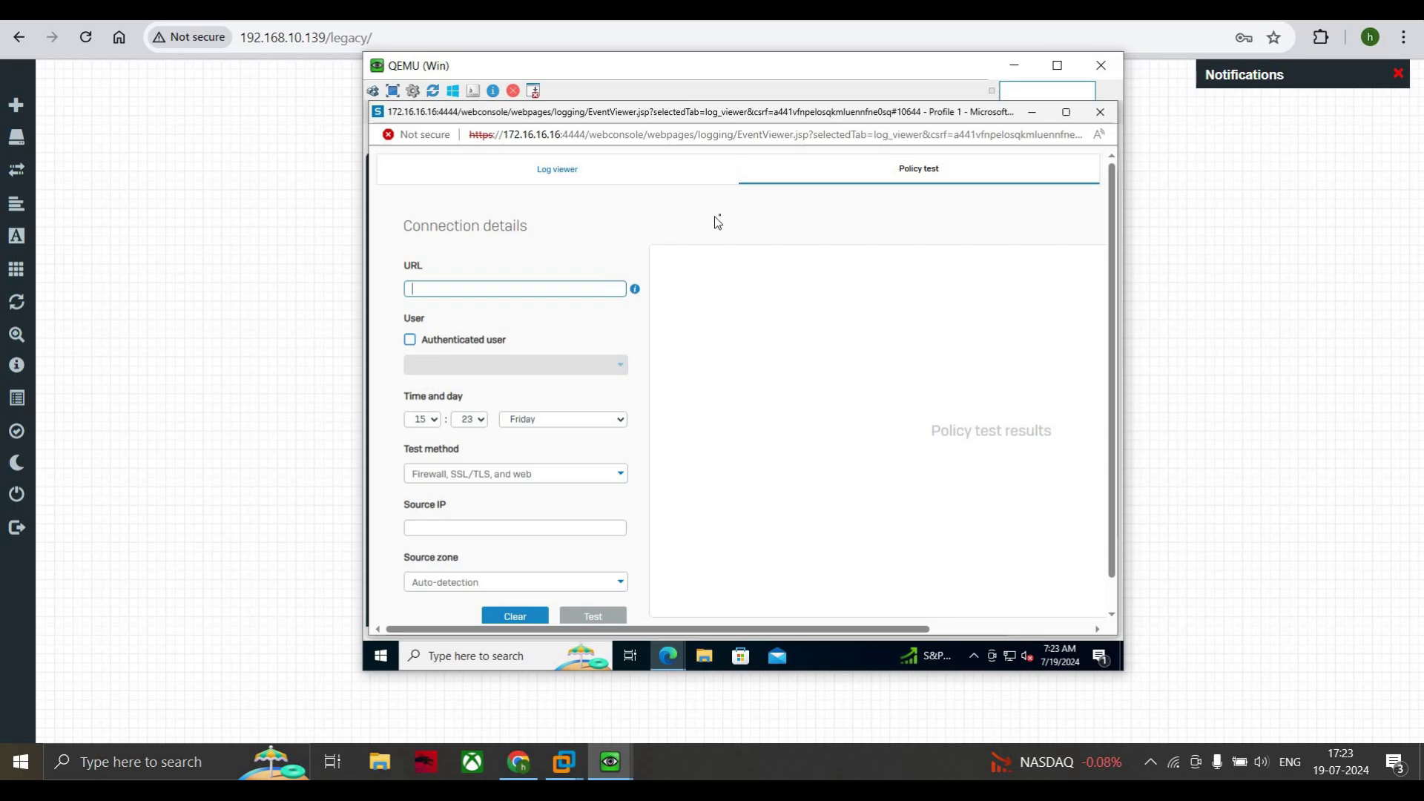
type("cnn.com")
left_click(529, 479)
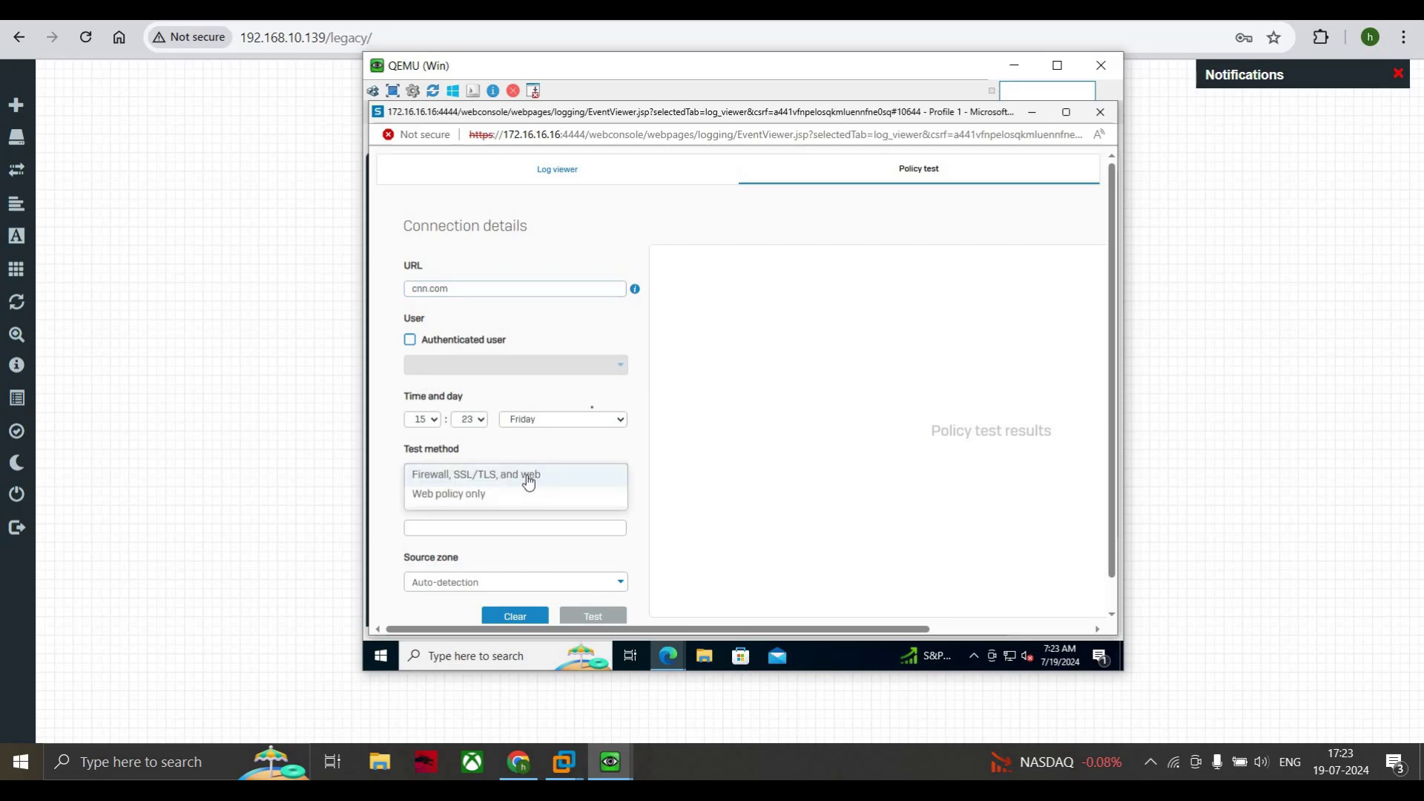
left_click(541, 484)
Set the policy test's source IP to 172.16.16.17 and its source zone to DMZ.
scroll(465, 507, "down", 1)
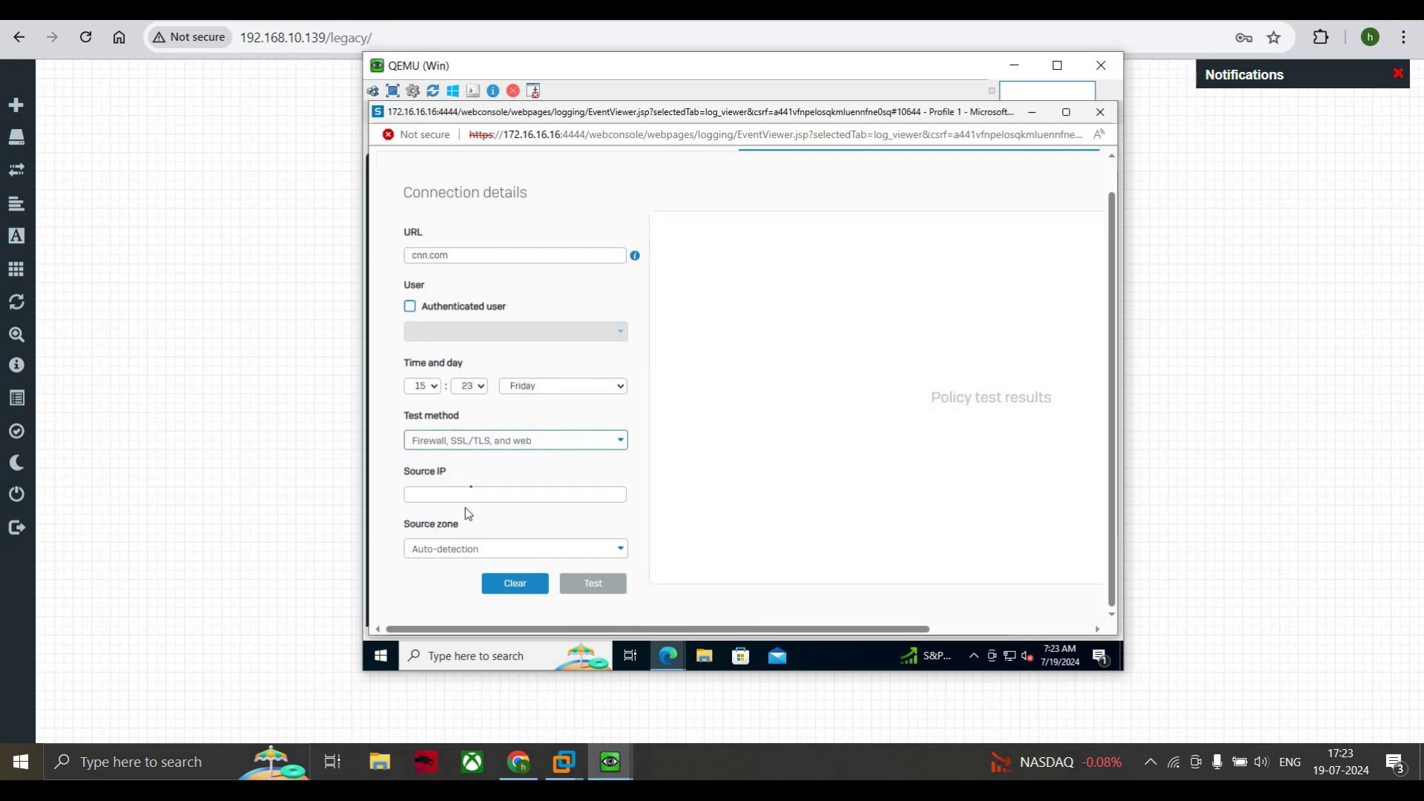
left_click(477, 493)
type("1")
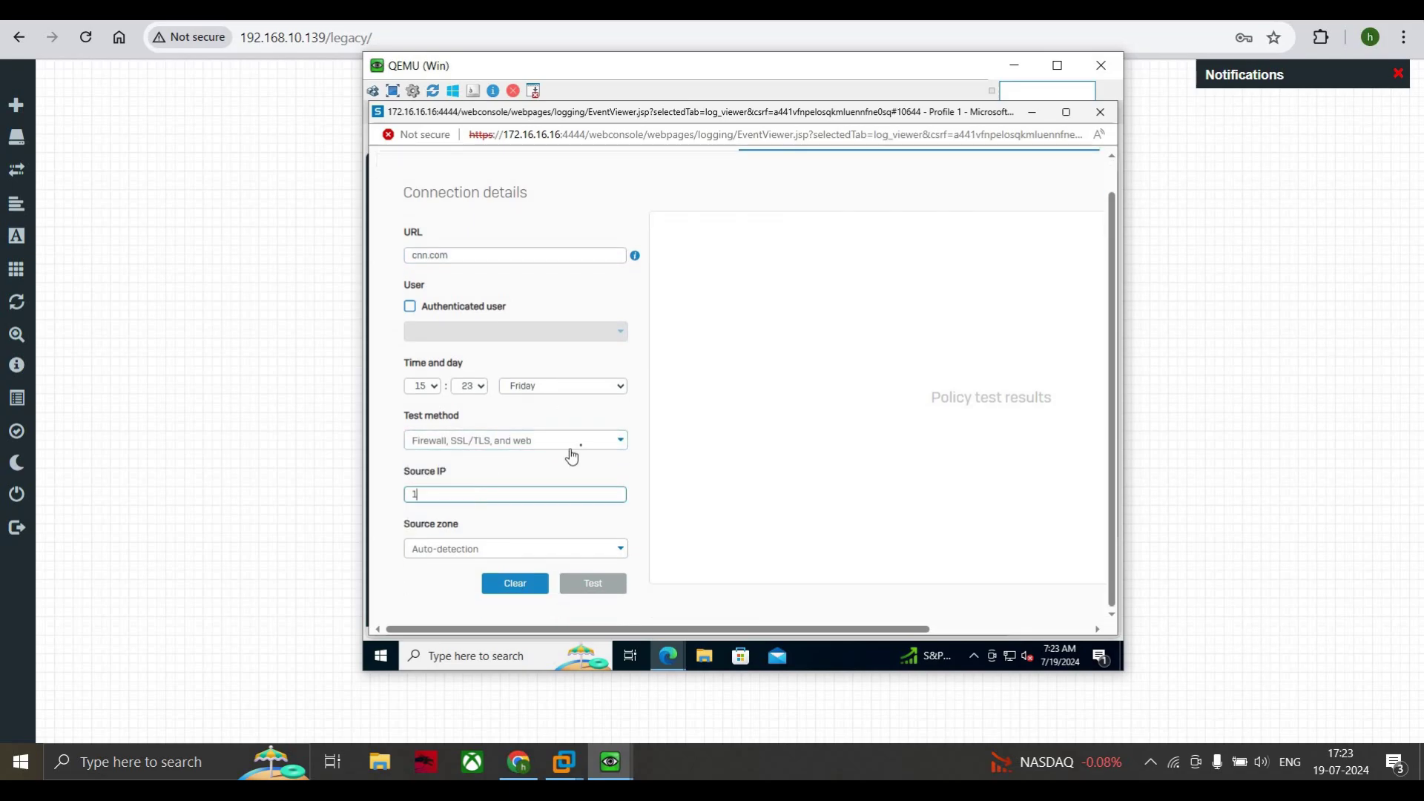
type("72.16.16.17")
left_click(535, 550)
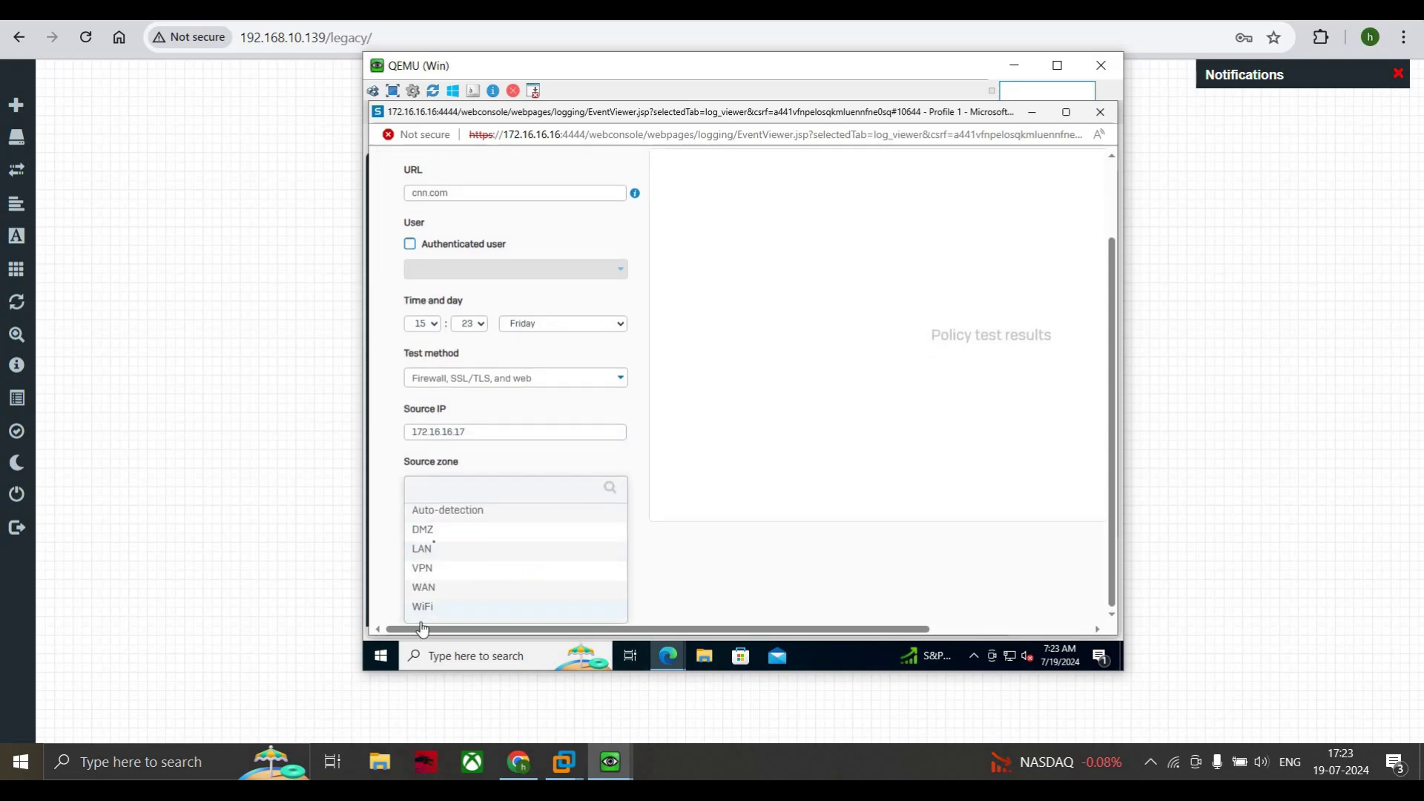
left_click(430, 531)
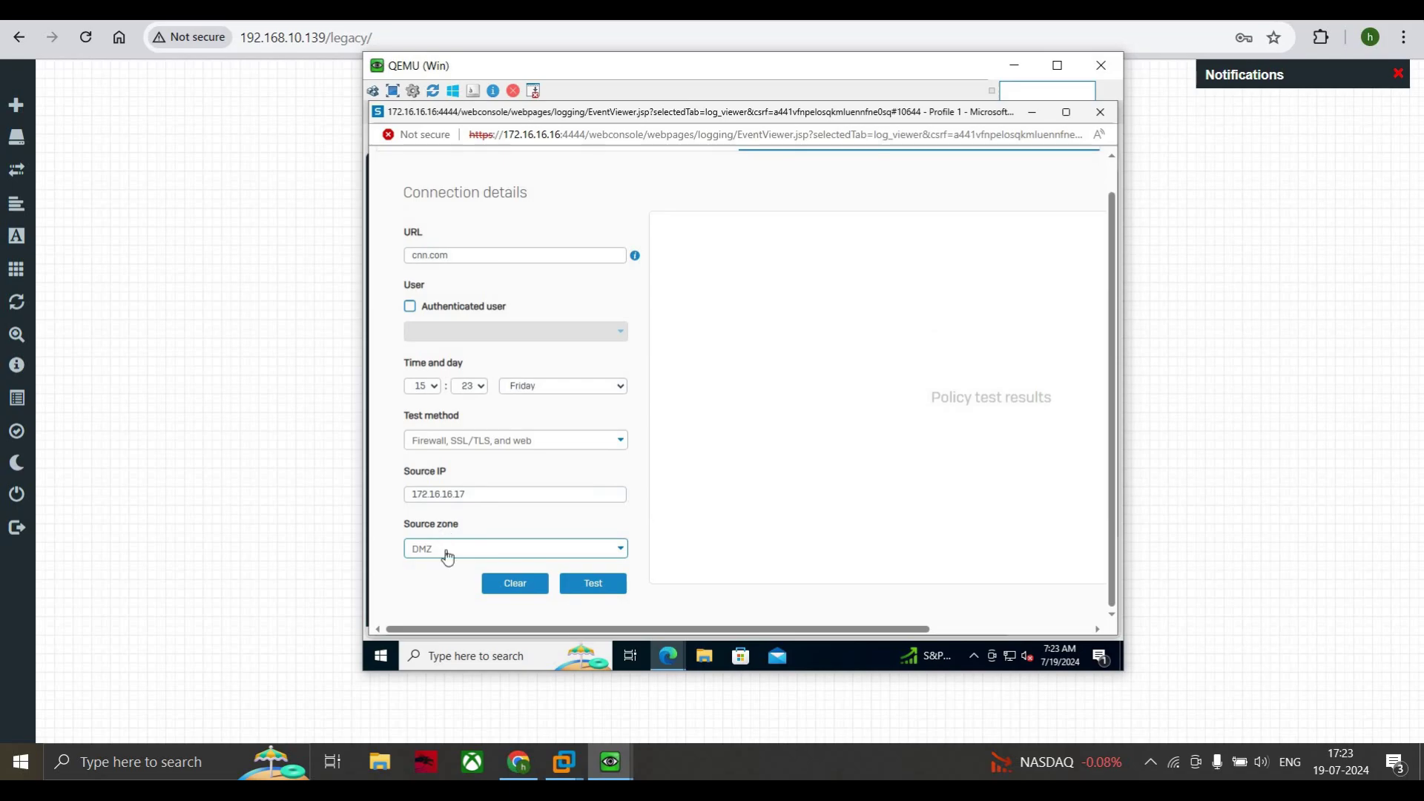
Set the policy test's source zone to LAN and run the test.
left_click(447, 557)
left_click(449, 551)
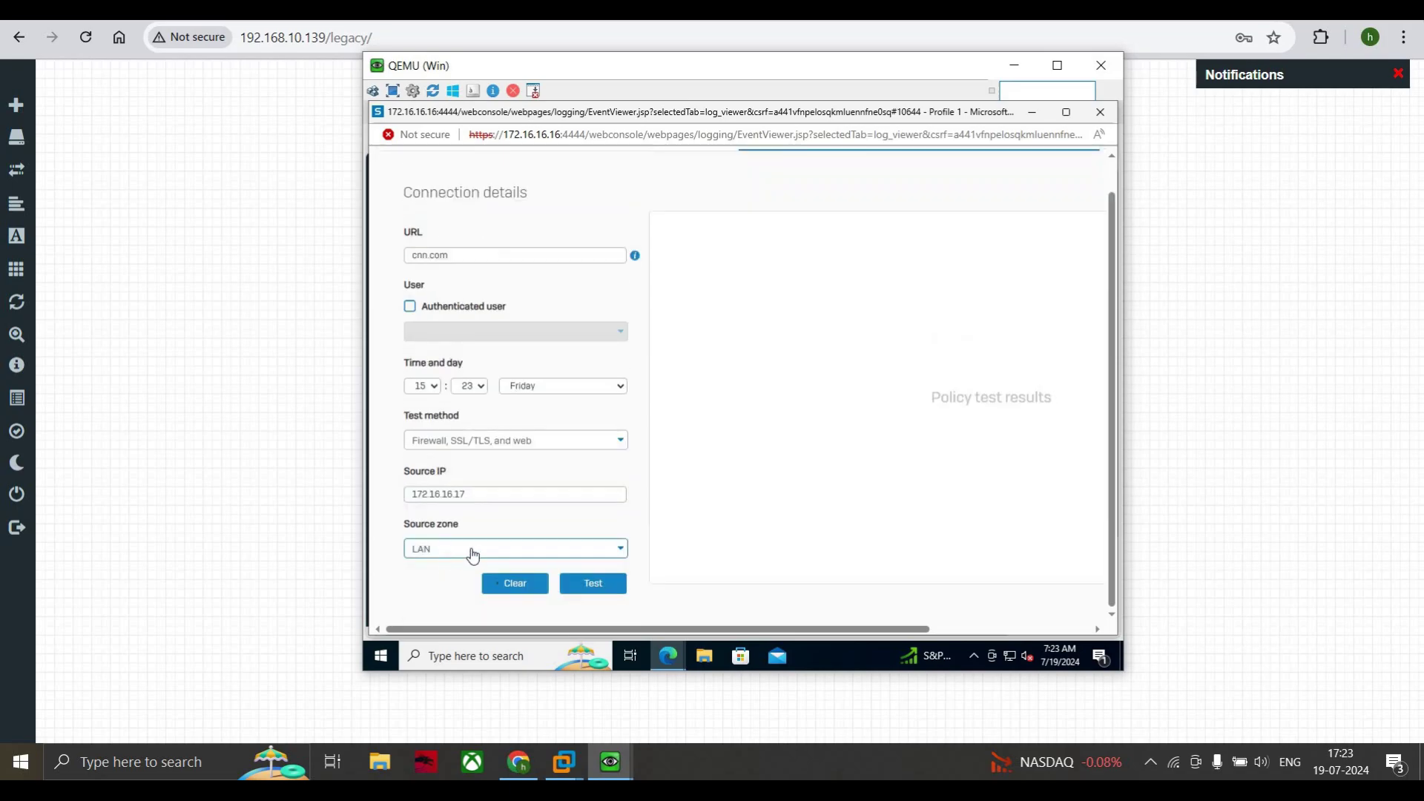
left_click(597, 585)
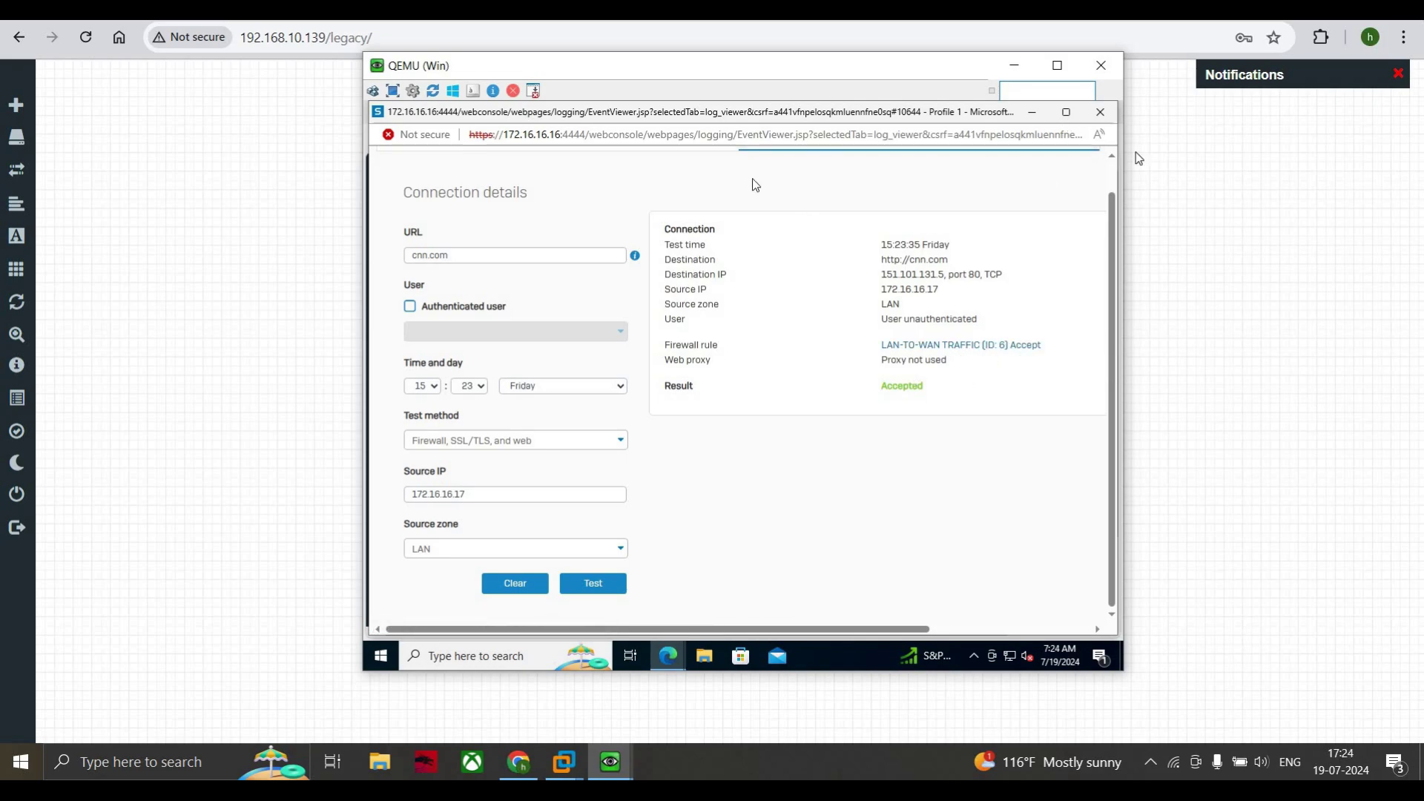
Leave the policy test, return to Rules and policies, and examine the NAT rules list with the LAN-TO-WAN rule's interfaces and ID.
scroll(1117, 161, "up", 1)
left_click(643, 166)
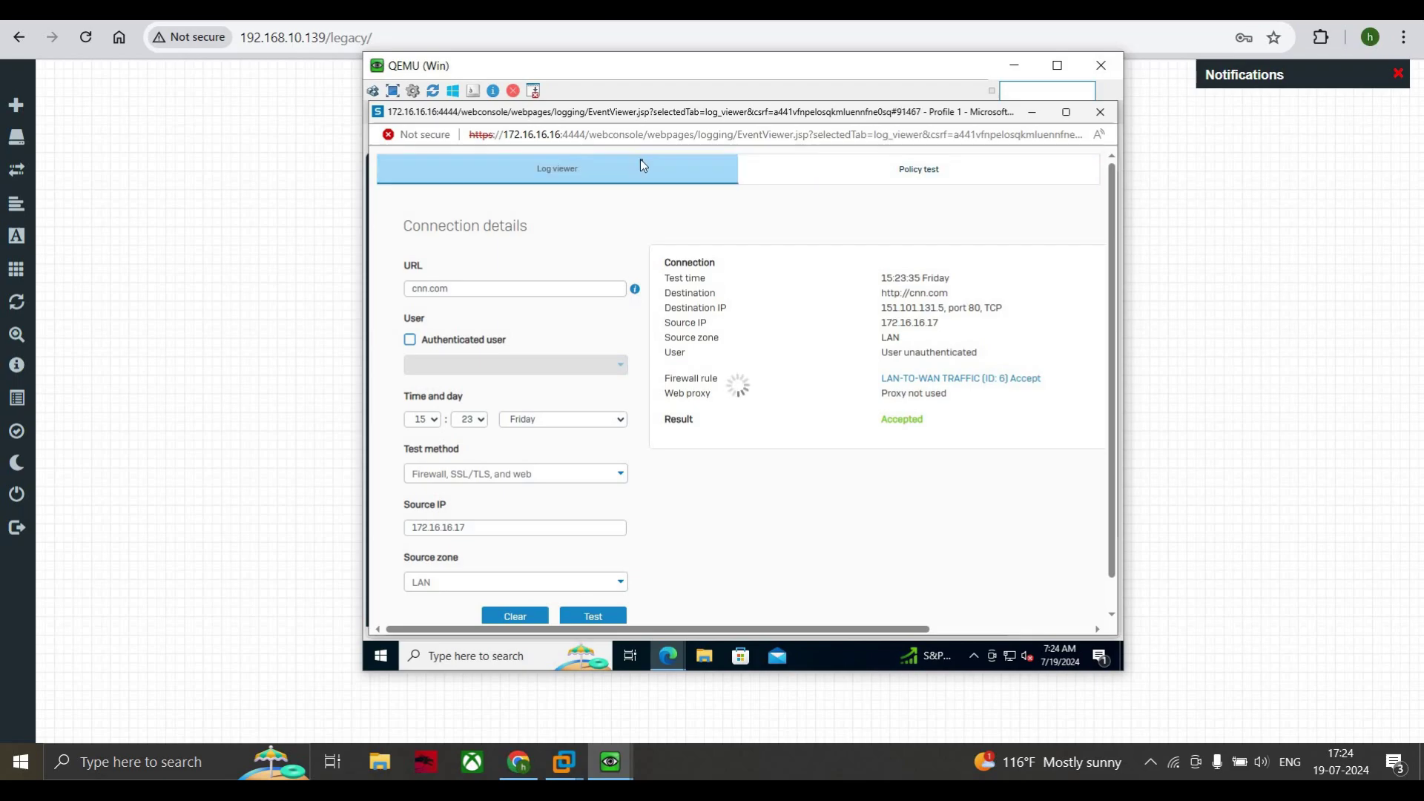
left_click(1031, 113)
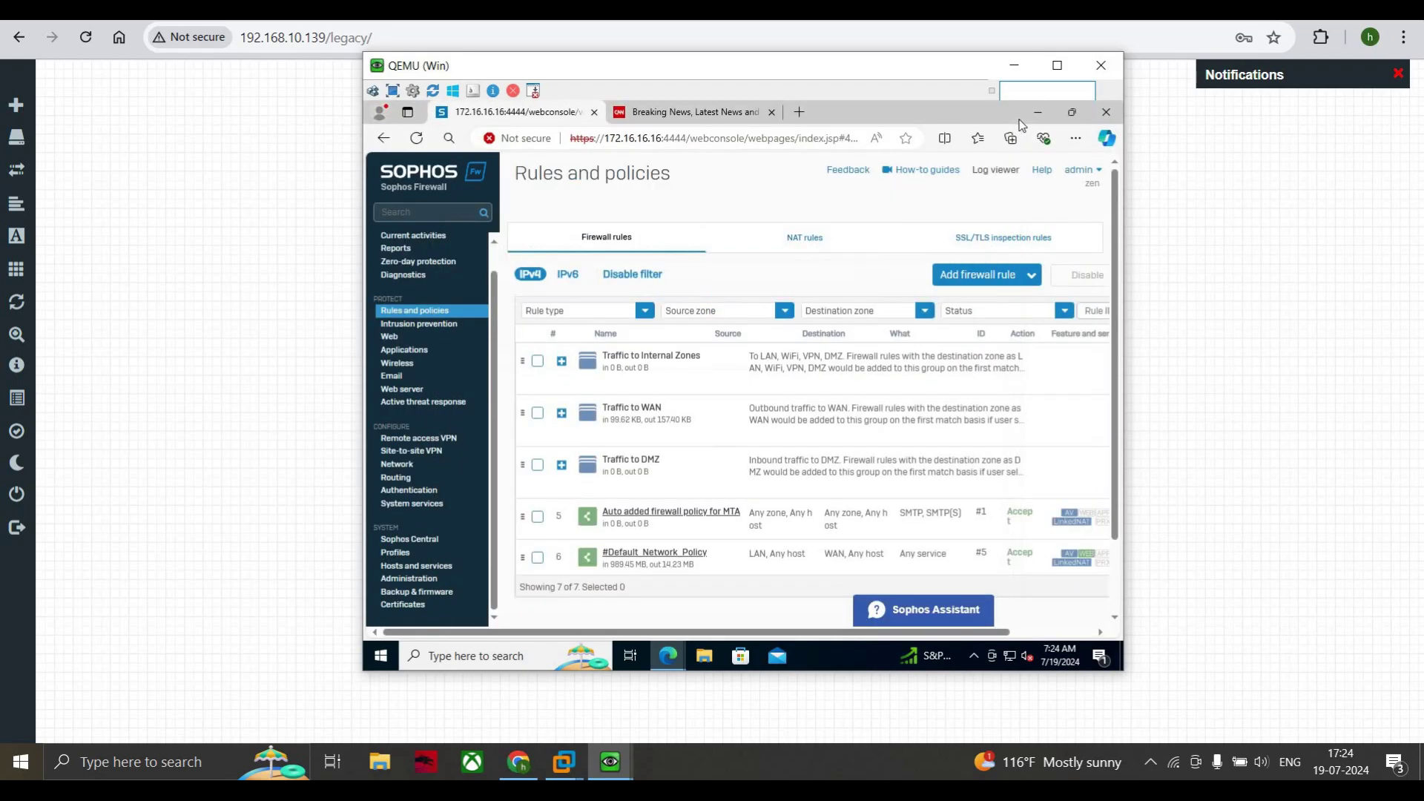
left_click(788, 239)
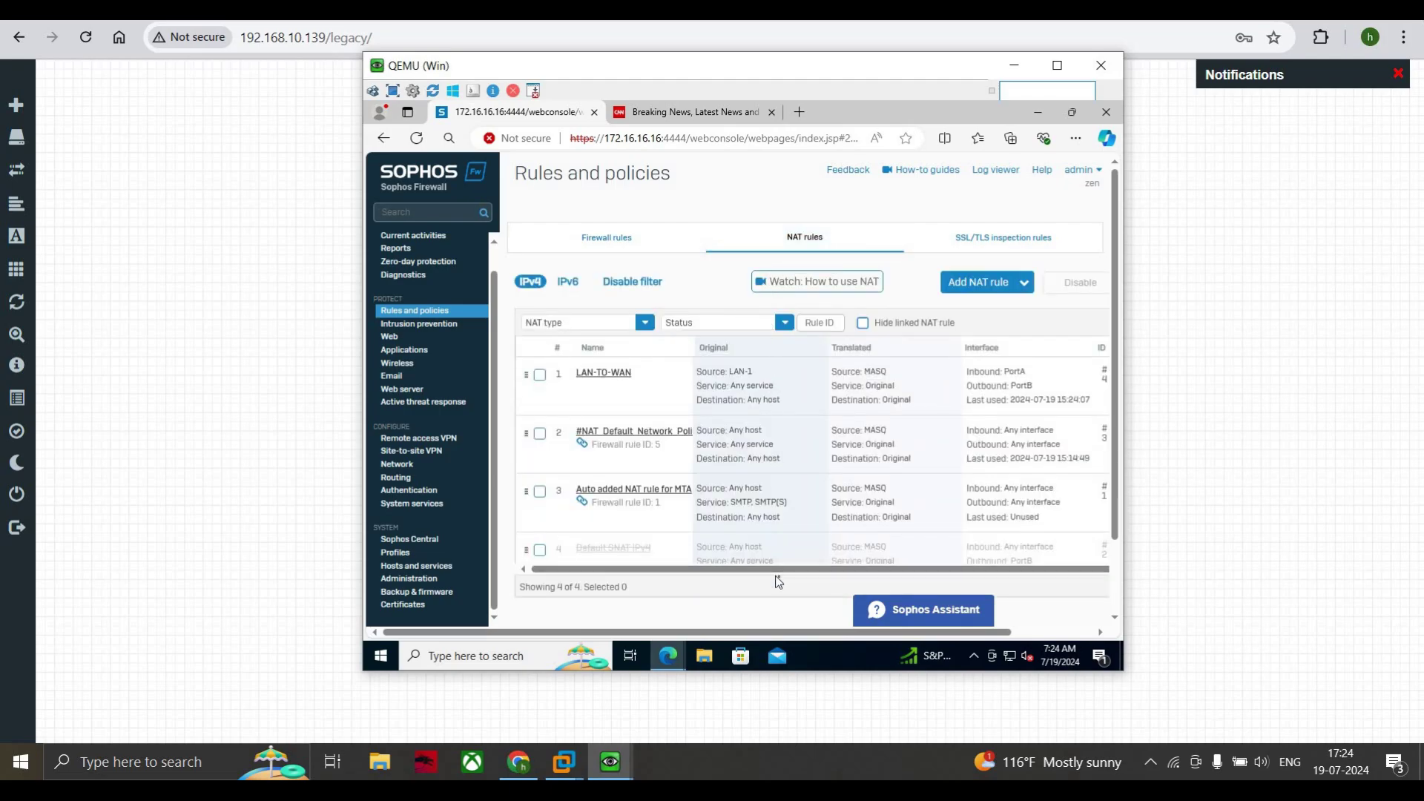
left_click_drag(781, 571, 870, 571)
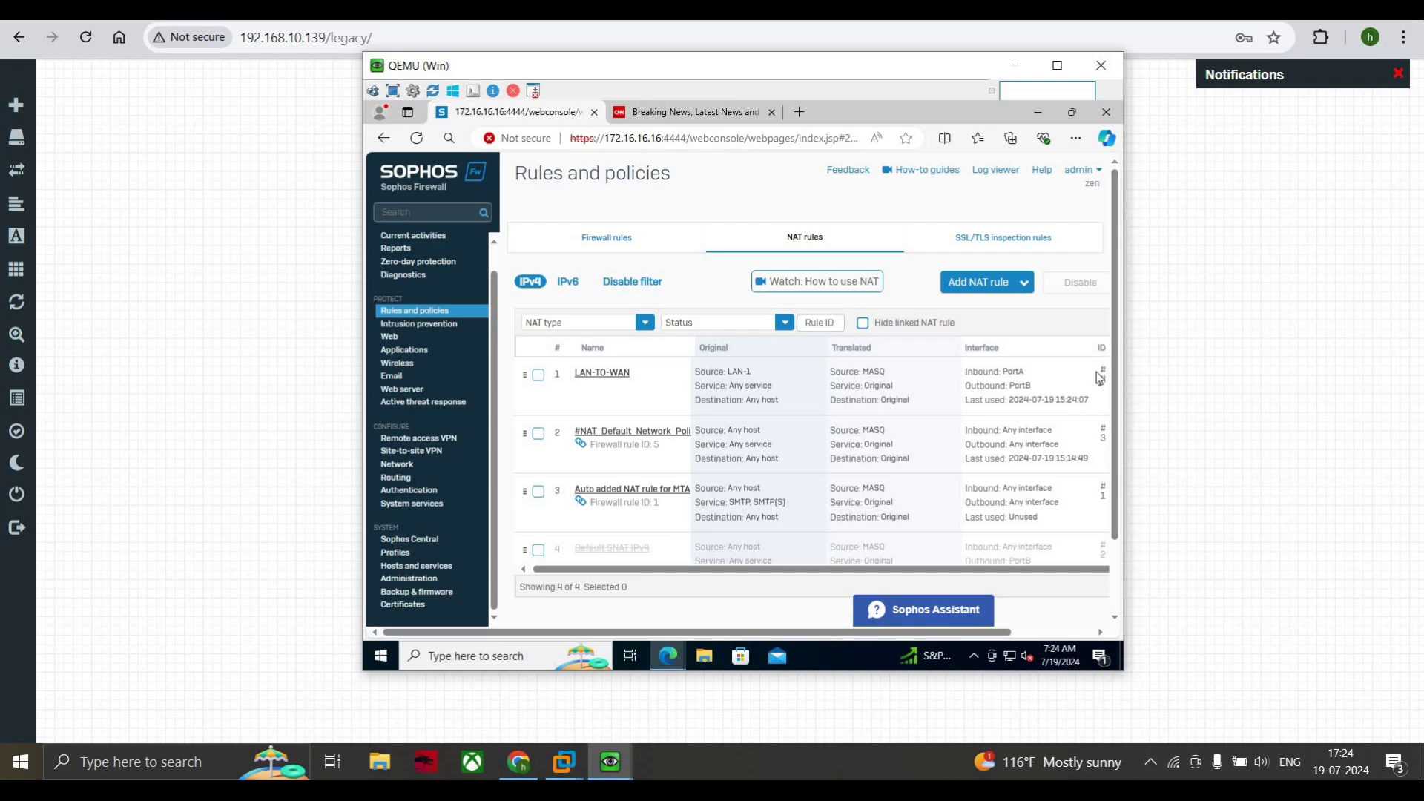
scroll(1099, 393, "down", 1)
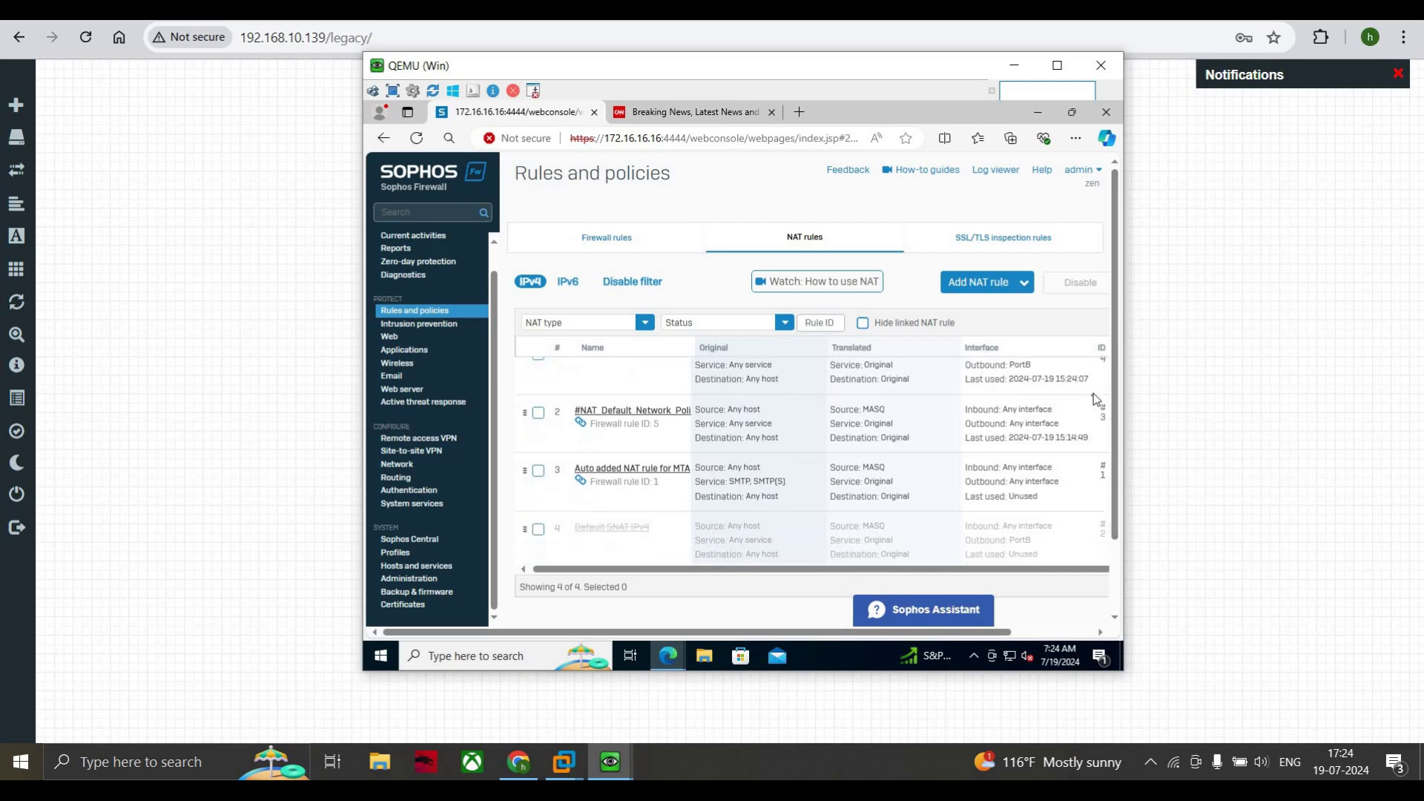
scroll(1097, 439, "up", 1)
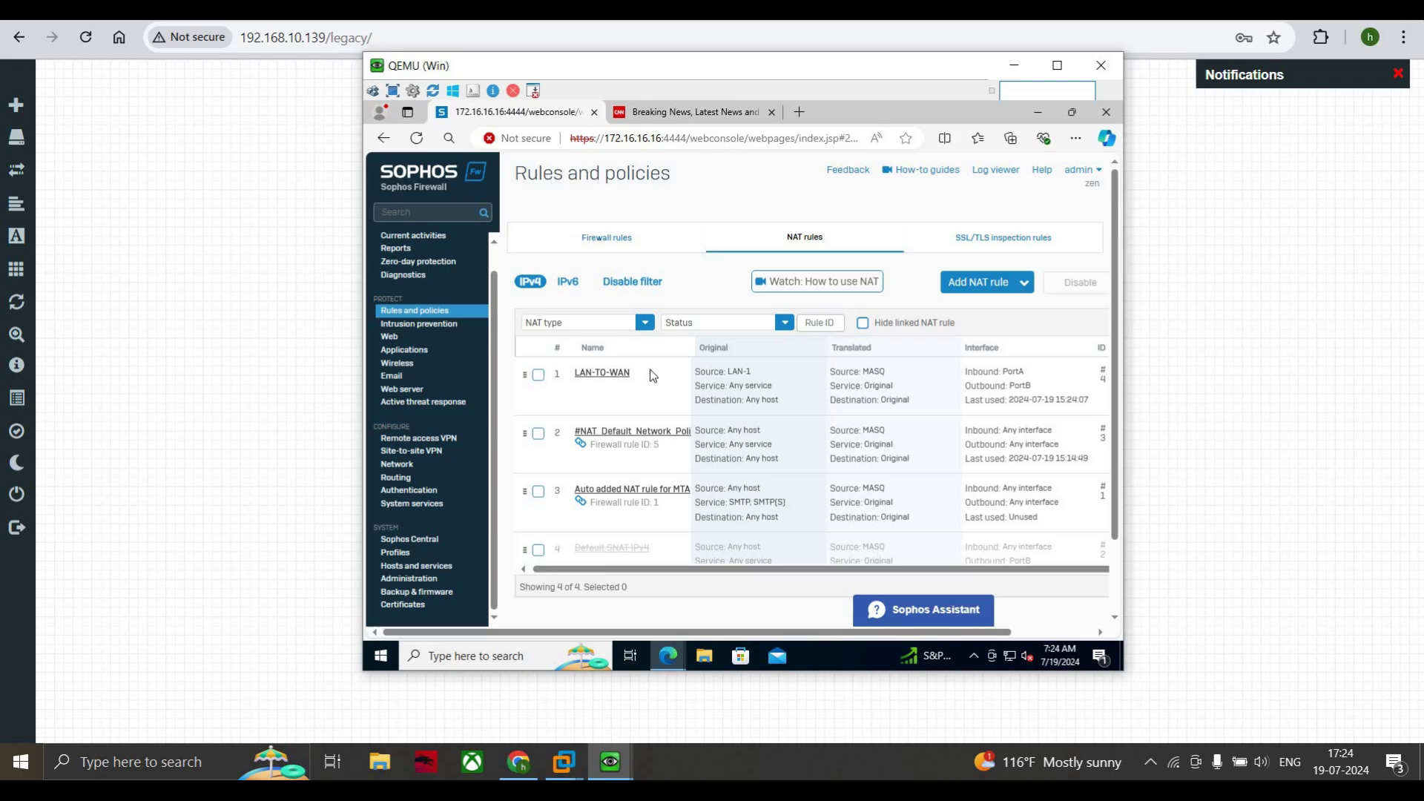
Open the LAN-TO-WAN TRAFFIC firewall rule in the Traffic to WAN group and review its action, source, destination, services and linked NAT option.
left_click(599, 238)
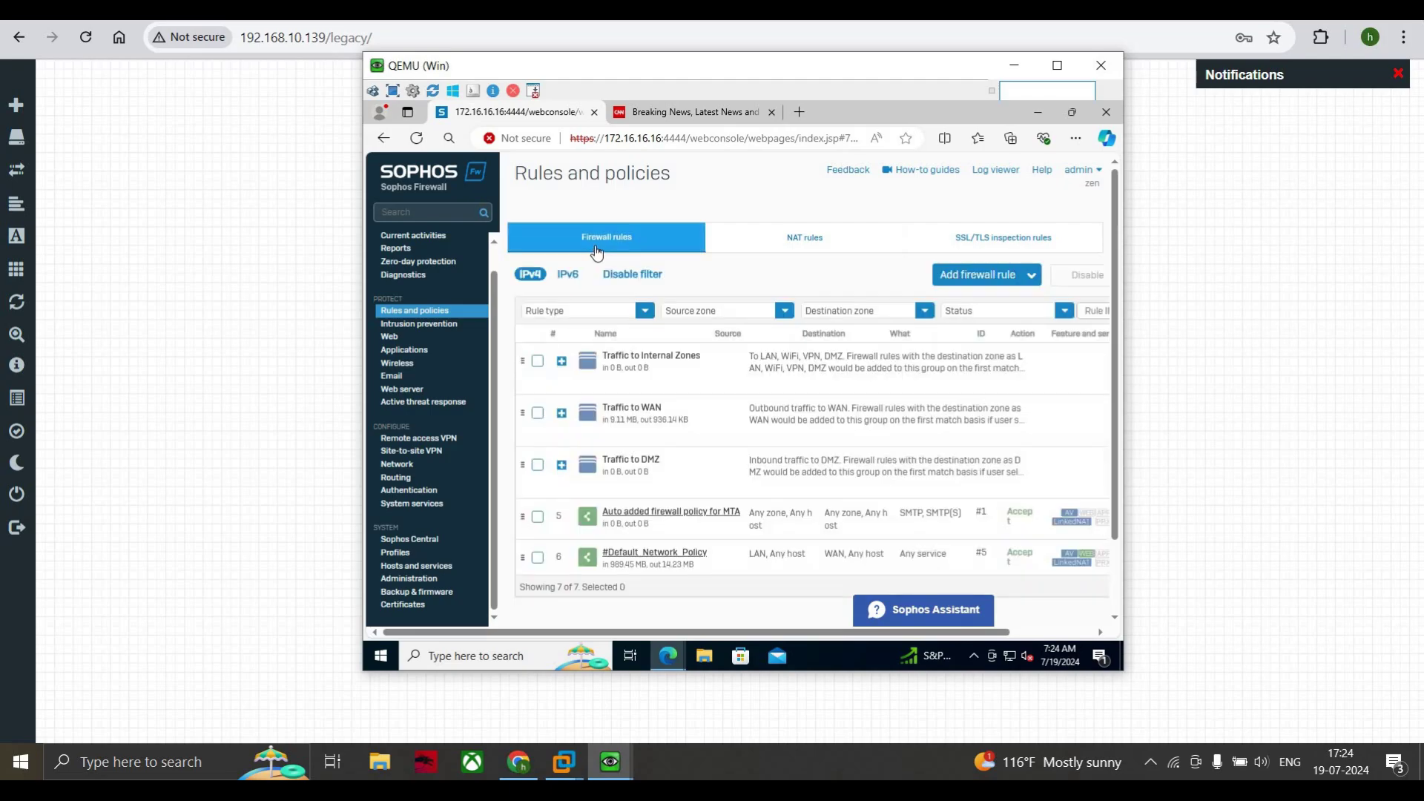
left_click(563, 413)
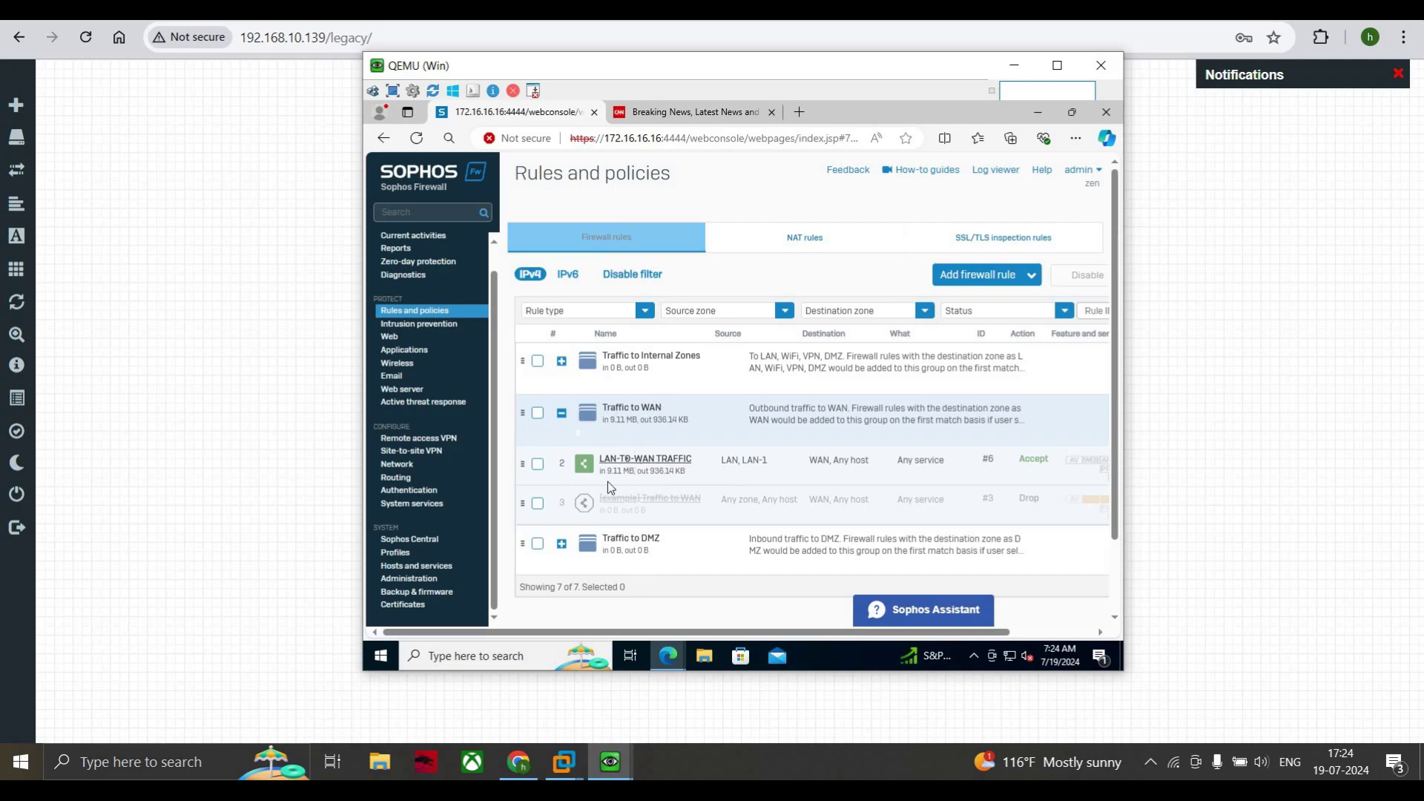
left_click(627, 461)
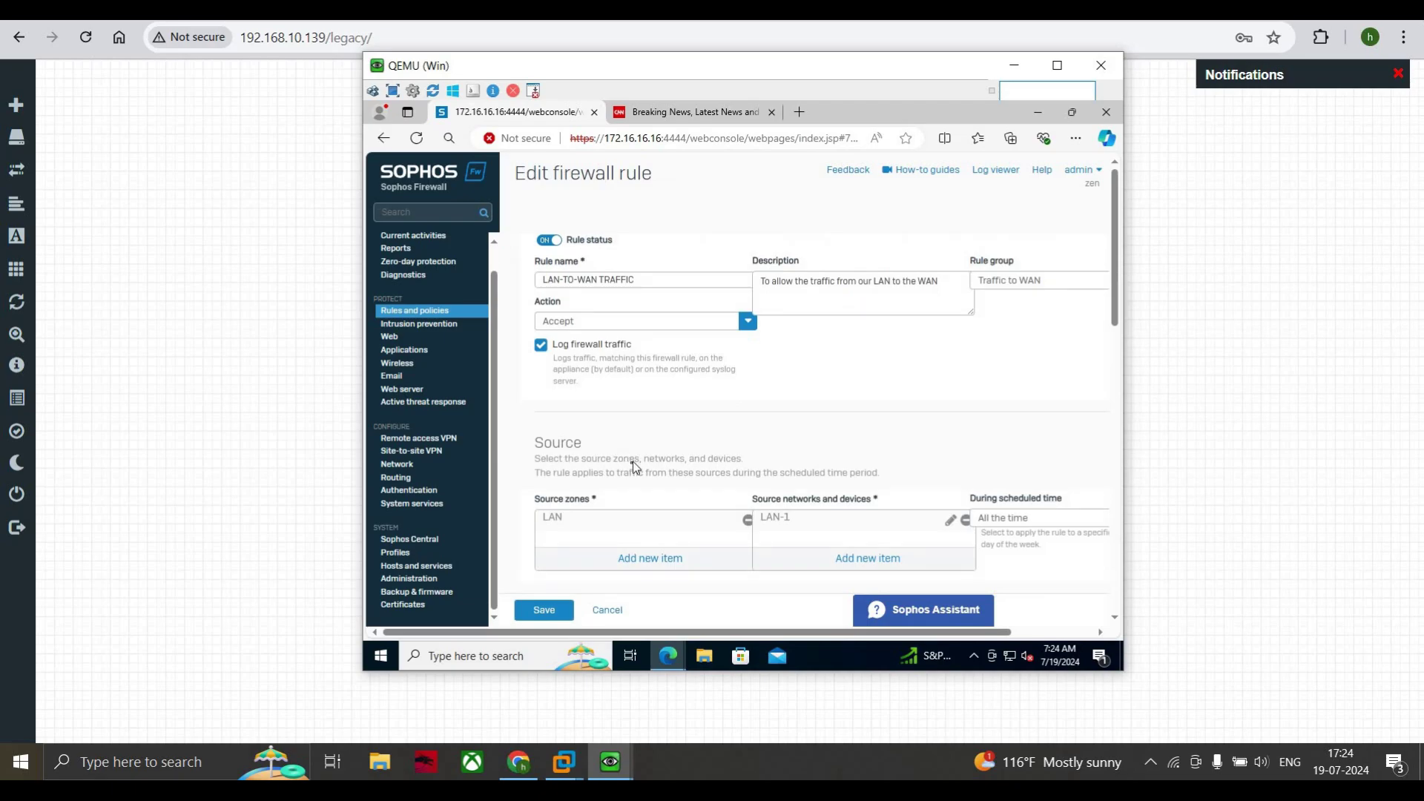
scroll(629, 463, "down", 10)
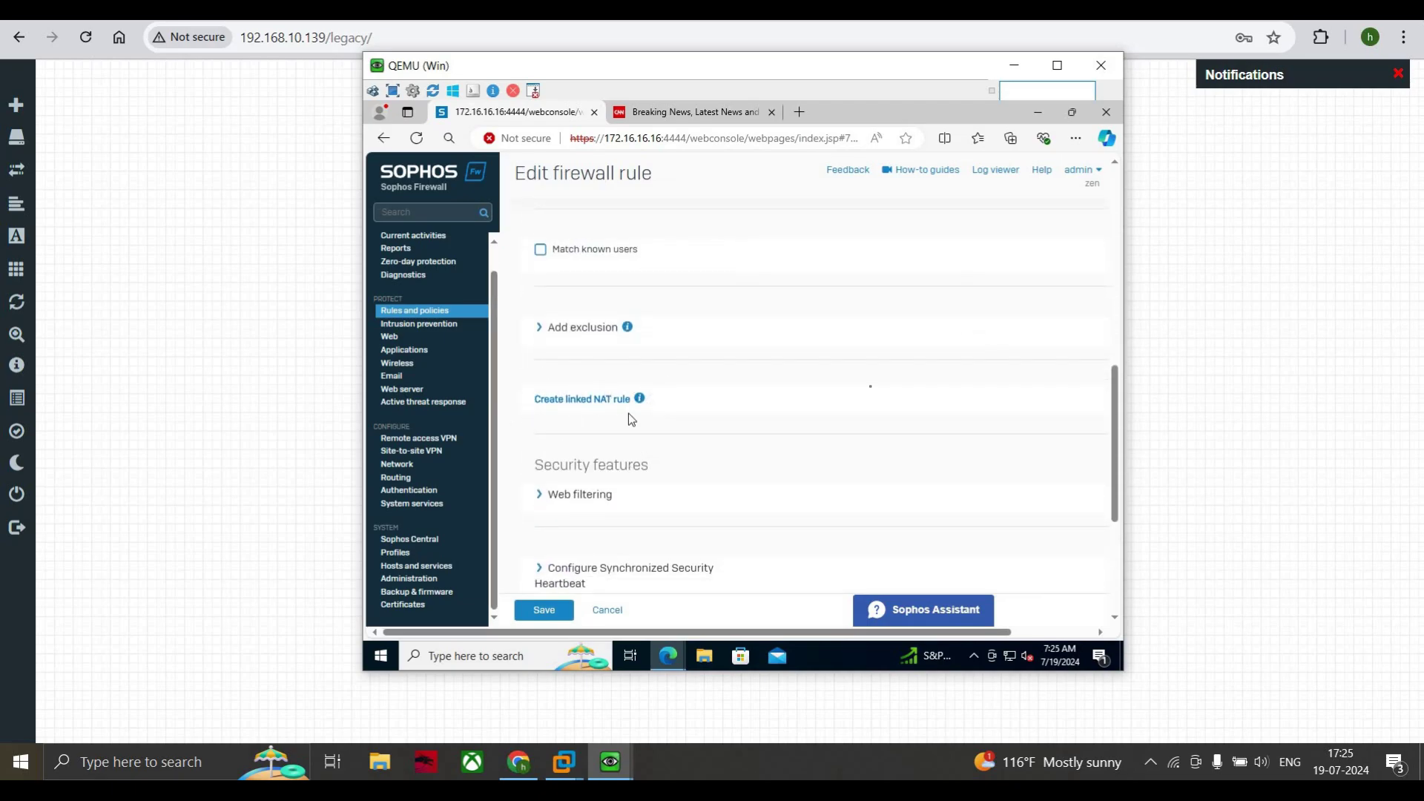
scroll(868, 391, "up", 3)
scroll(833, 351, "up", 5)
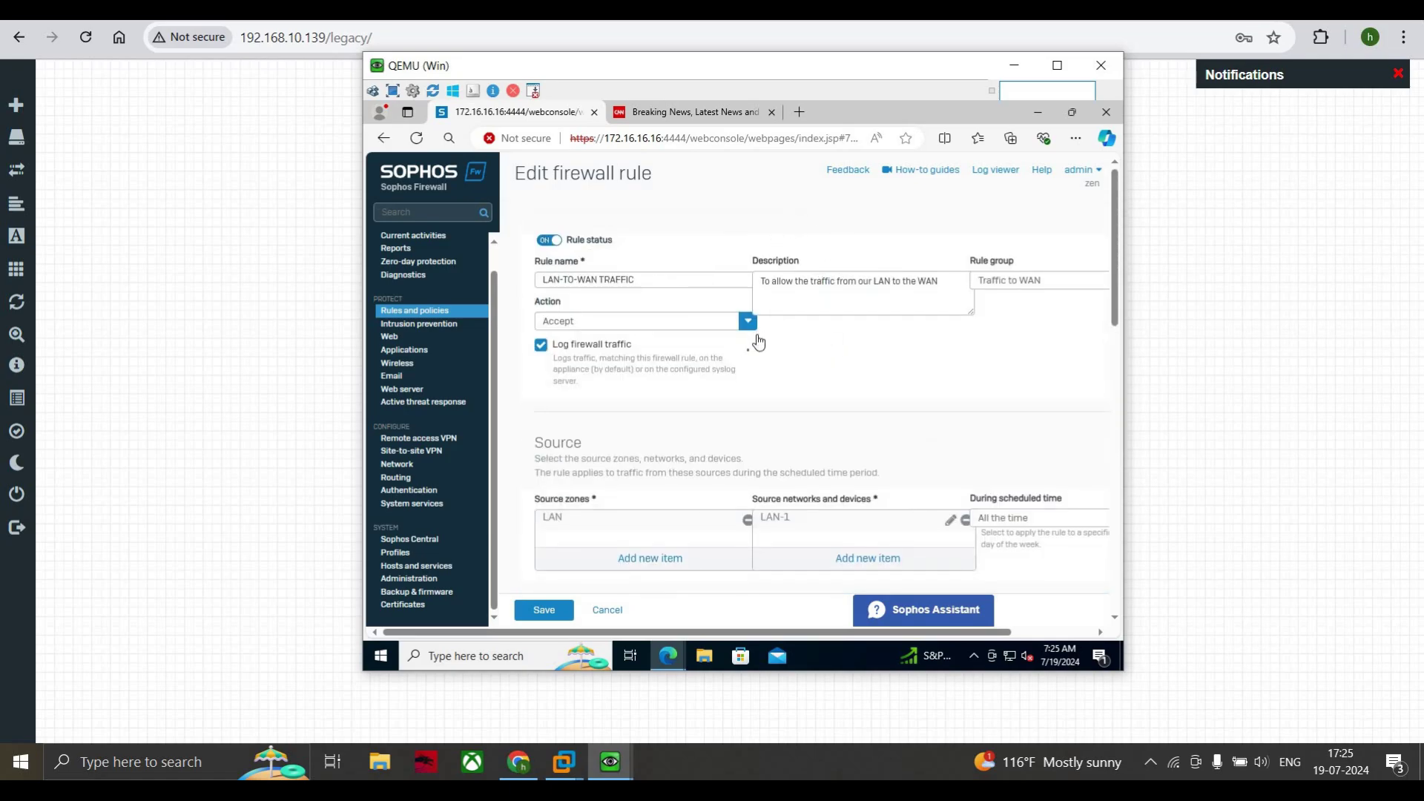
scroll(758, 345, "down", 4)
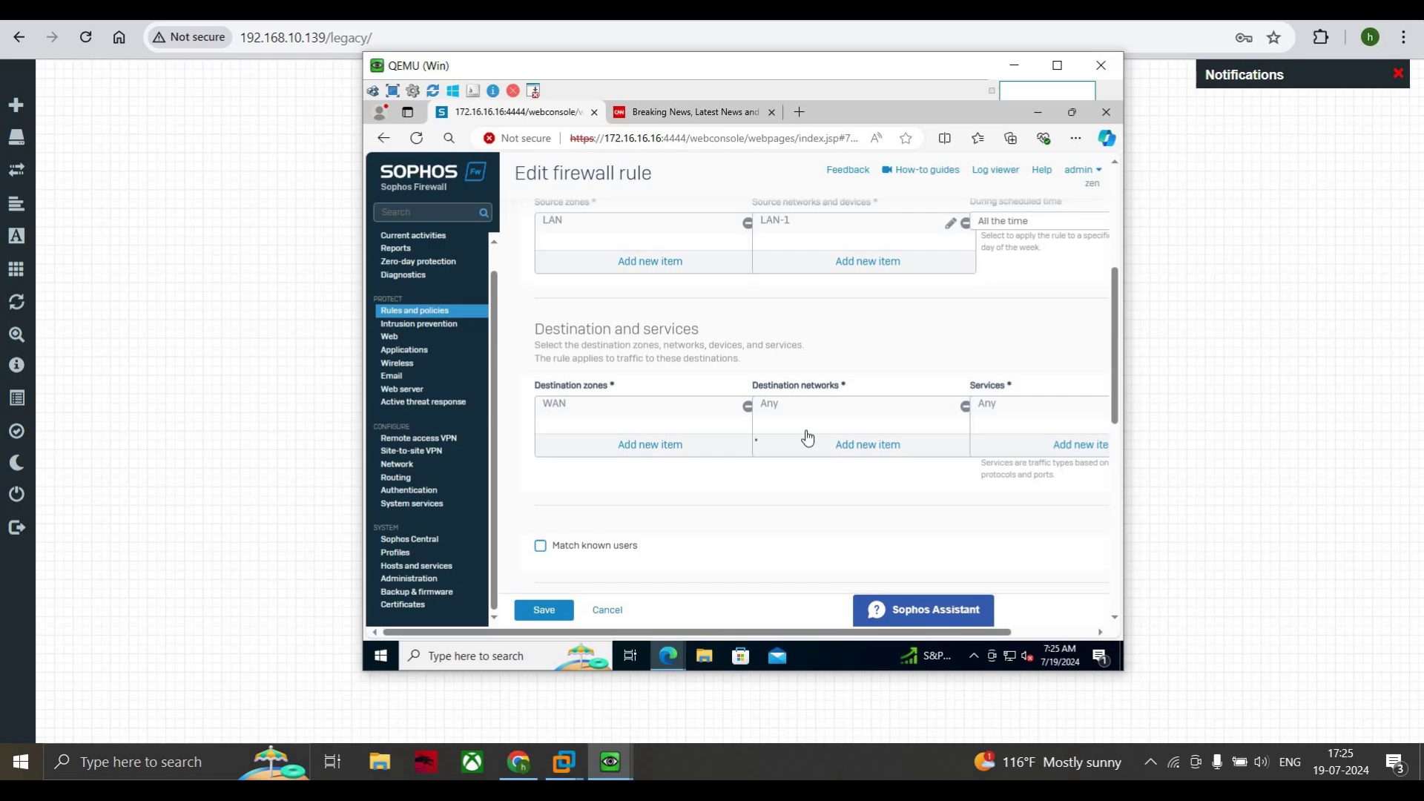
scroll(683, 434, "down", 2)
scroll(628, 418, "down", 4)
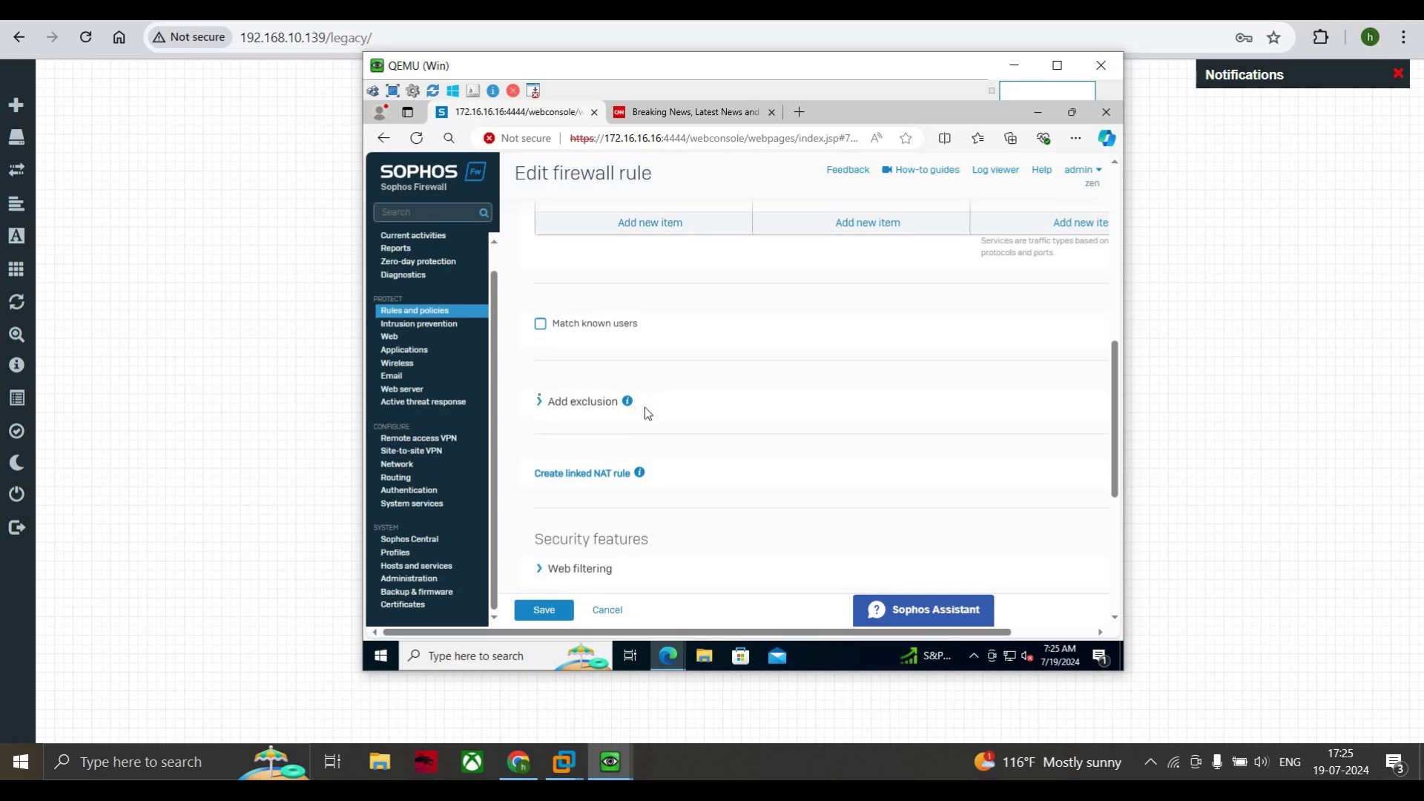
scroll(656, 402, "up", 4)
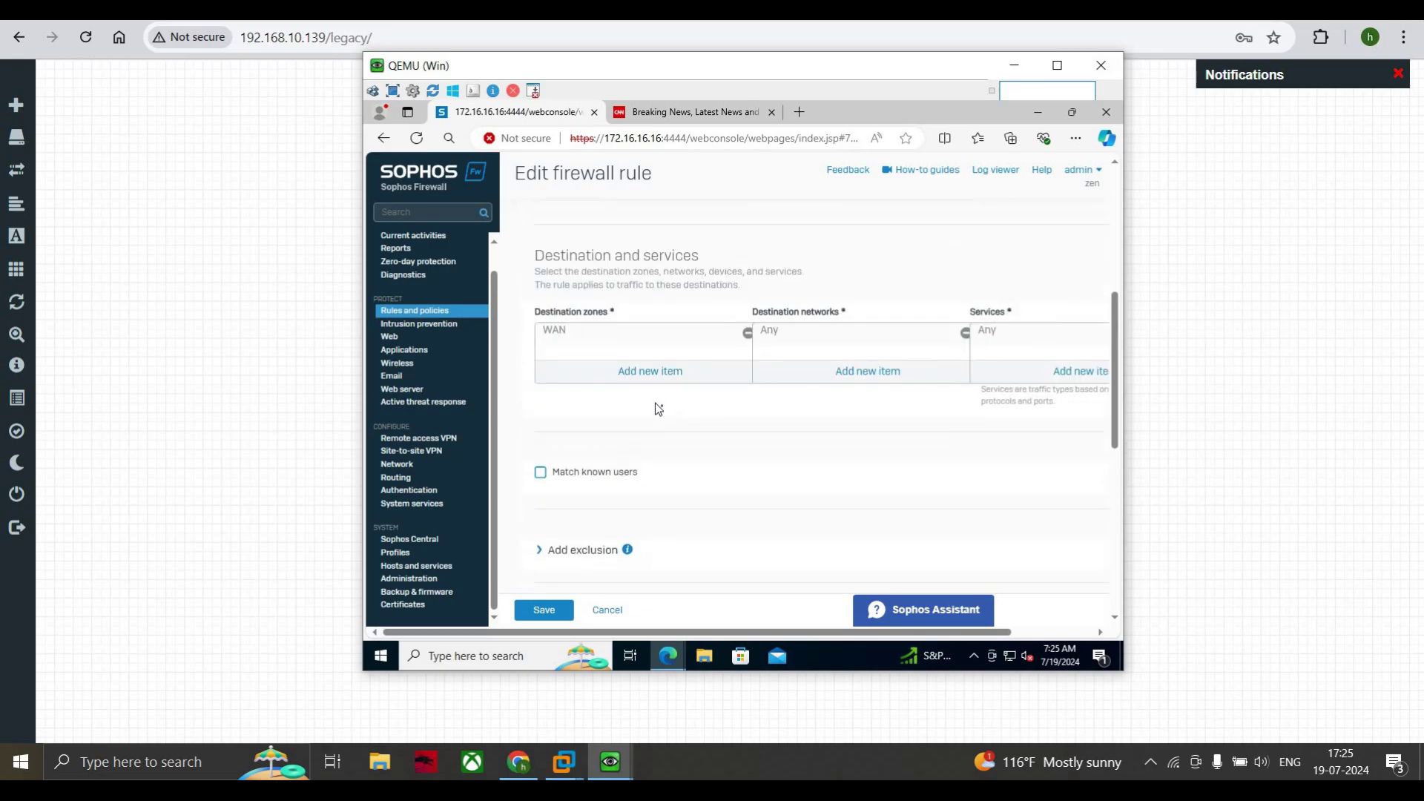
scroll(668, 401, "down", 2)
scroll(668, 416, "down", 2)
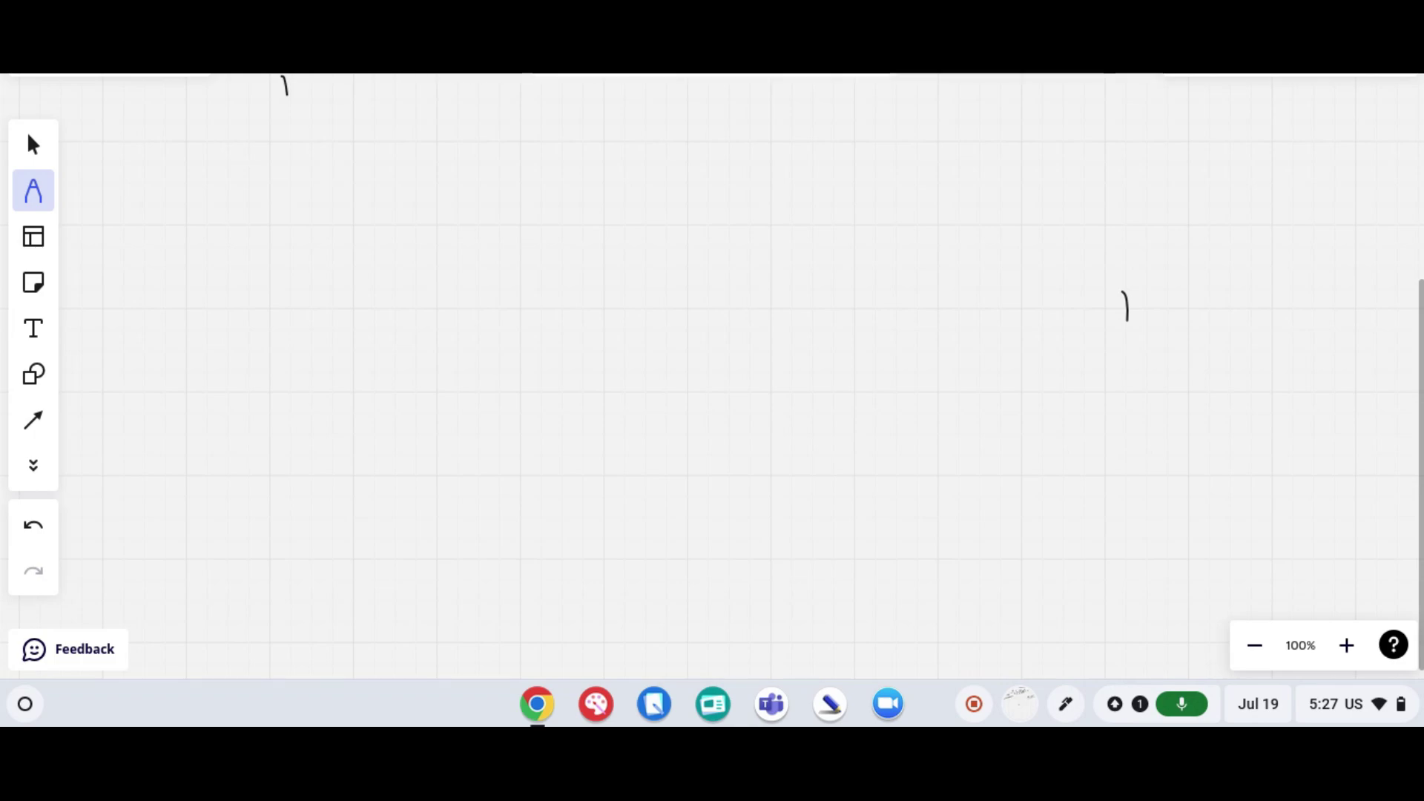
On the whiteboard, handwrite the heading "Sophos → NAT", underline Sophos, and branch it to "linked nat".
left_click_drag(455, 127, 431, 156)
mouse_move(460, 139)
left_mouse_down()
mouse_move(481, 170)
mouse_move(507, 138)
left_mouse_up()
mouse_move(531, 119)
left_mouse_down()
mouse_move(530, 139)
mouse_move(572, 116)
mouse_move(598, 130)
mouse_move(613, 106)
mouse_move(634, 121)
left_mouse_up()
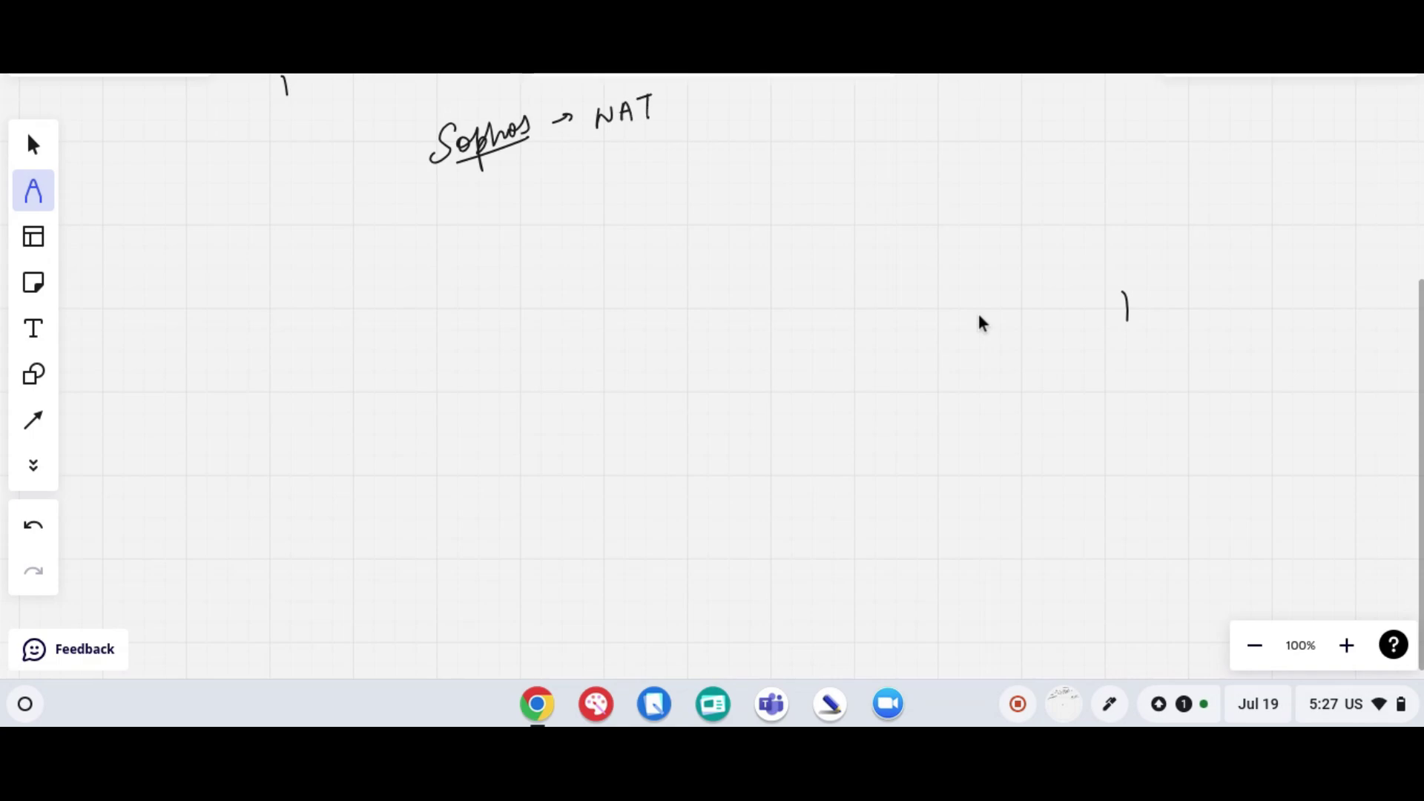
mouse_move(451, 169)
left_mouse_down()
mouse_move(509, 238)
mouse_move(564, 216)
mouse_move(590, 181)
mouse_move(619, 175)
mouse_move(623, 191)
mouse_move(648, 167)
left_mouse_up()
left_click(628, 177)
left_click_drag(659, 159, 663, 172)
left_click_drag(650, 157, 676, 142)
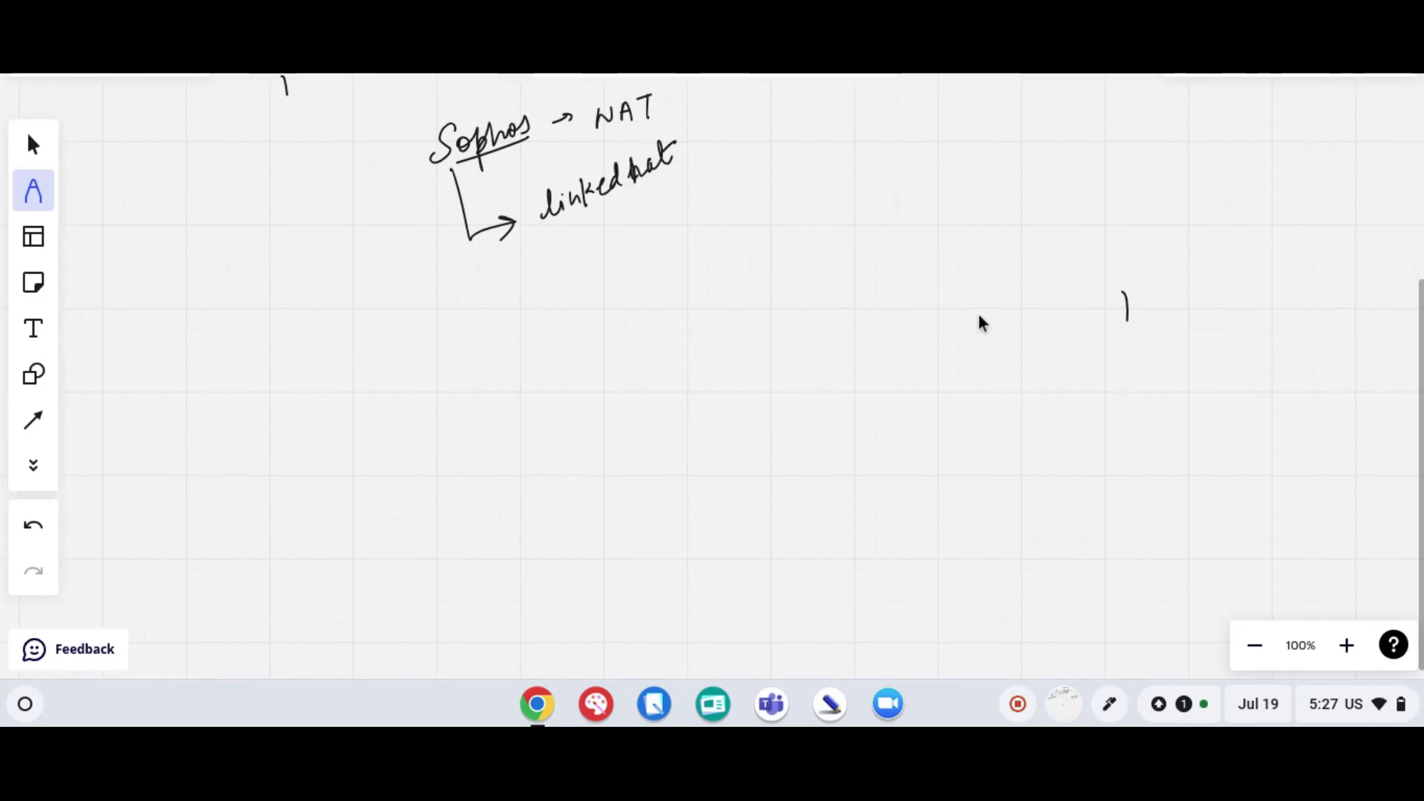
Handwrite a second branch "SNAT" below the linked nat branch, underline it, and draw an arrow leading away from it.
left_click_drag(494, 262, 530, 276)
mouse_move(558, 247)
left_mouse_down()
mouse_move(545, 271)
mouse_move(575, 239)
mouse_move(577, 256)
left_mouse_up()
mouse_move(582, 236)
left_mouse_down()
mouse_move(583, 254)
mouse_move(591, 230)
left_mouse_up()
left_click_drag(584, 248, 596, 238)
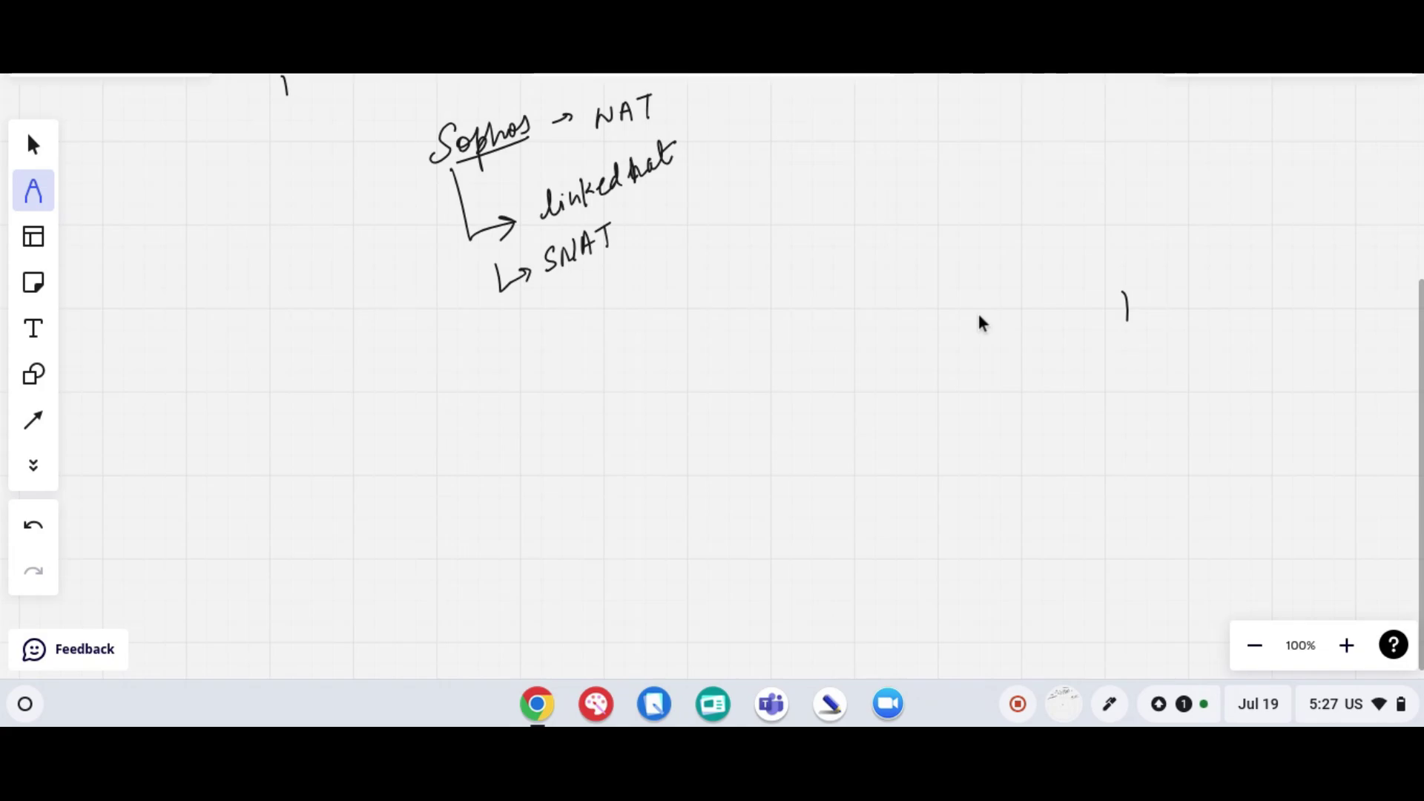
mouse_move(517, 297)
left_mouse_down()
mouse_move(689, 212)
mouse_move(687, 233)
left_mouse_up()
left_click(659, 238)
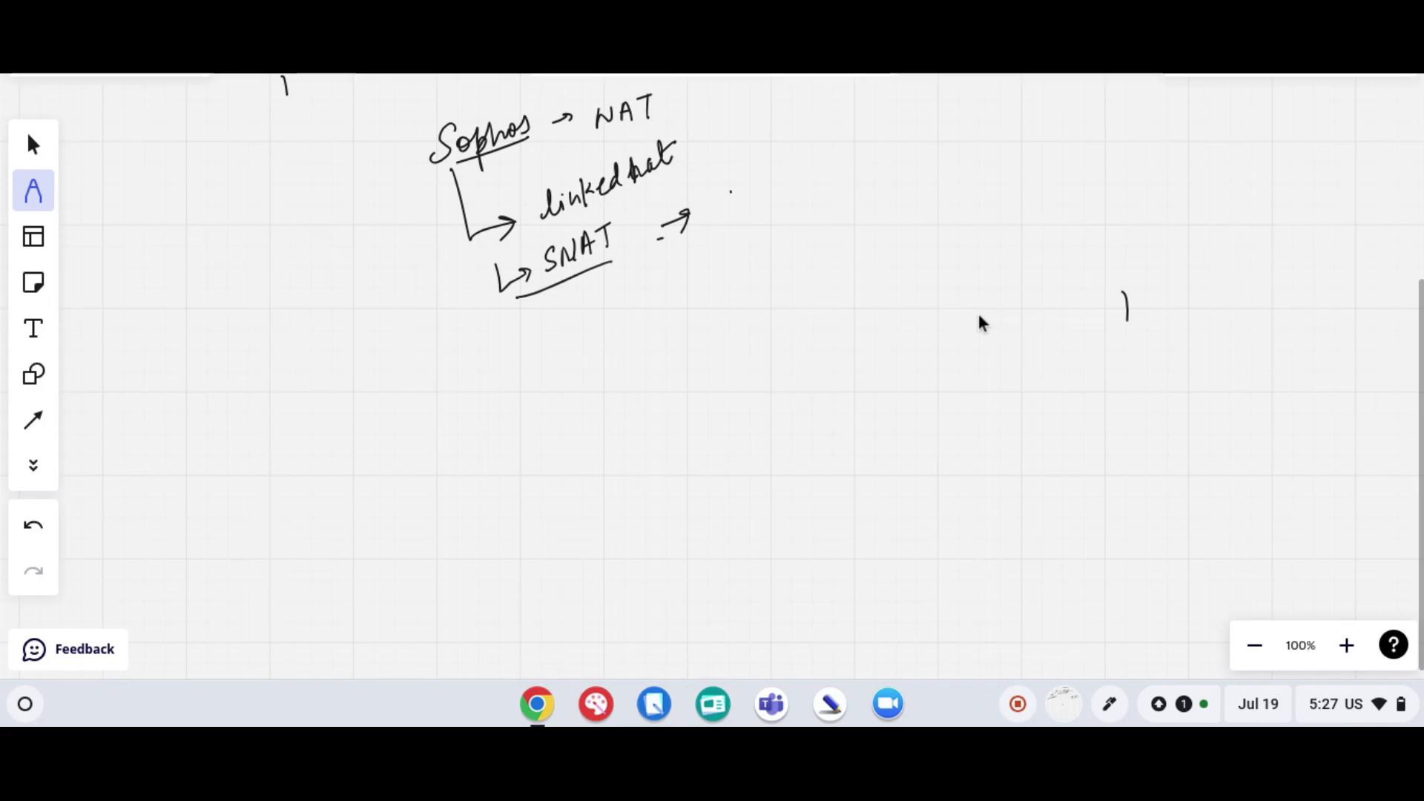
Handwrite "First go to (NAT RULES)" after the SNAT arrow, and underline RULES.
left_click_drag(731, 191, 735, 215)
left_click_drag(729, 192, 742, 184)
mouse_move(732, 204)
left_mouse_down()
mouse_move(775, 194)
mouse_move(773, 208)
left_mouse_up()
left_click_drag(813, 165, 813, 195)
left_click_drag(821, 175, 855, 148)
mouse_move(864, 146)
left_mouse_down()
mouse_move(937, 120)
mouse_move(950, 134)
left_mouse_up()
left_click_drag(976, 109, 986, 124)
left_click_drag(992, 112, 1052, 103)
left_click_drag(1064, 75, 1070, 113)
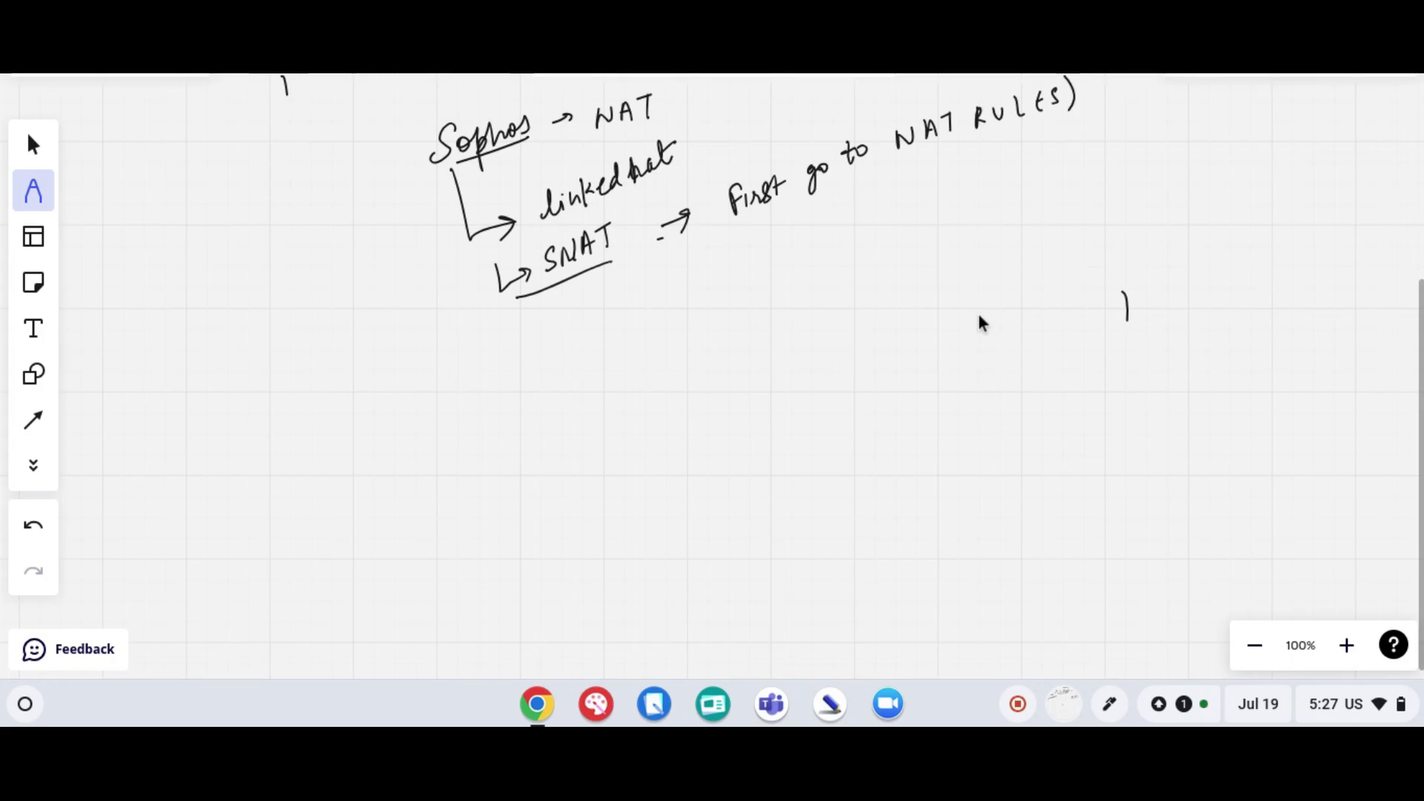
mouse_move(906, 111)
left_mouse_down()
mouse_move(906, 166)
mouse_move(1031, 128)
left_mouse_up()
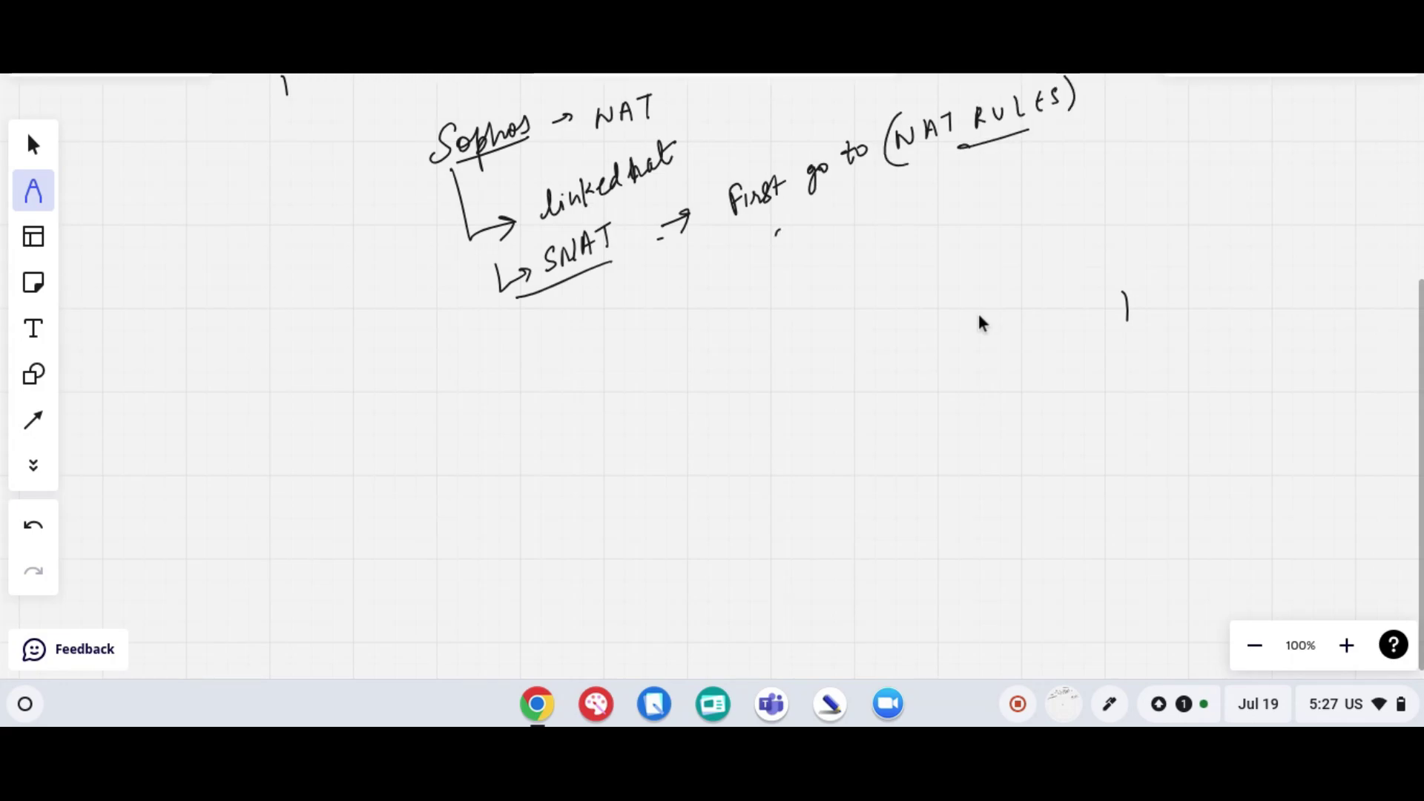
Handwrite "create NAT → firewall rules & policies" beneath the NAT RULES line, with NAT underlined.
left_click_drag(778, 232, 785, 250)
mouse_move(791, 244)
left_mouse_down()
mouse_move(805, 226)
mouse_move(825, 235)
left_mouse_up()
mouse_move(828, 227)
left_mouse_down()
mouse_move(850, 236)
mouse_move(918, 186)
mouse_move(950, 194)
mouse_move(940, 207)
mouse_move(1018, 170)
left_mouse_up()
mouse_move(1006, 164)
left_mouse_down()
mouse_move(1010, 179)
mouse_move(1043, 169)
mouse_move(1053, 143)
mouse_move(1142, 117)
left_mouse_up()
left_click_drag(1072, 182, 1123, 152)
mouse_move(1158, 135)
left_mouse_down()
mouse_move(1148, 159)
mouse_move(1170, 144)
left_mouse_up()
mouse_move(1186, 131)
left_mouse_down()
mouse_move(1191, 162)
mouse_move(1215, 118)
mouse_move(1266, 108)
left_mouse_up()
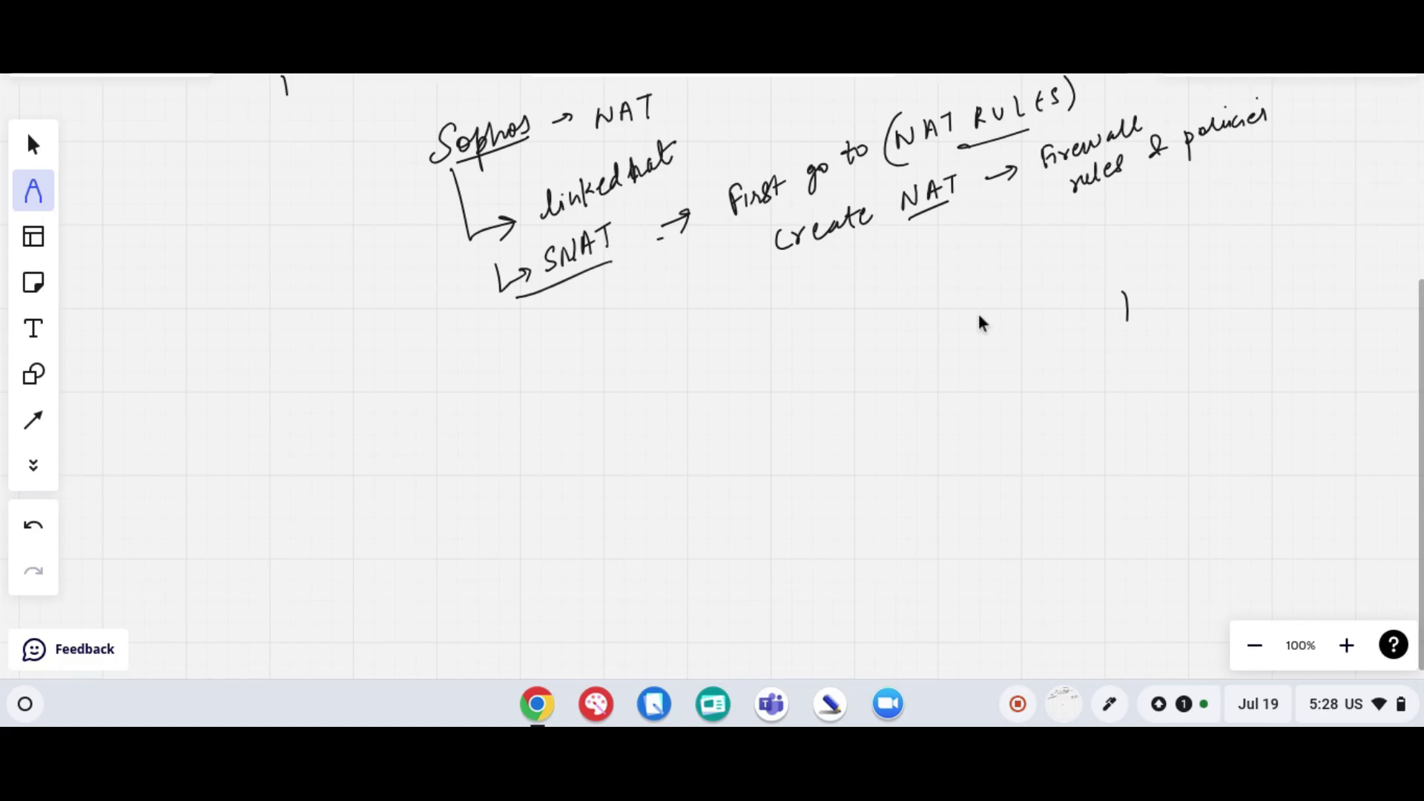
Draw a connecting arrow from SNAT to "firewall rules & policies" and touch up the lettering of NAT RULES.
mouse_move(602, 281)
left_mouse_down()
mouse_move(641, 368)
mouse_move(954, 300)
mouse_move(994, 216)
mouse_move(1038, 211)
left_mouse_up()
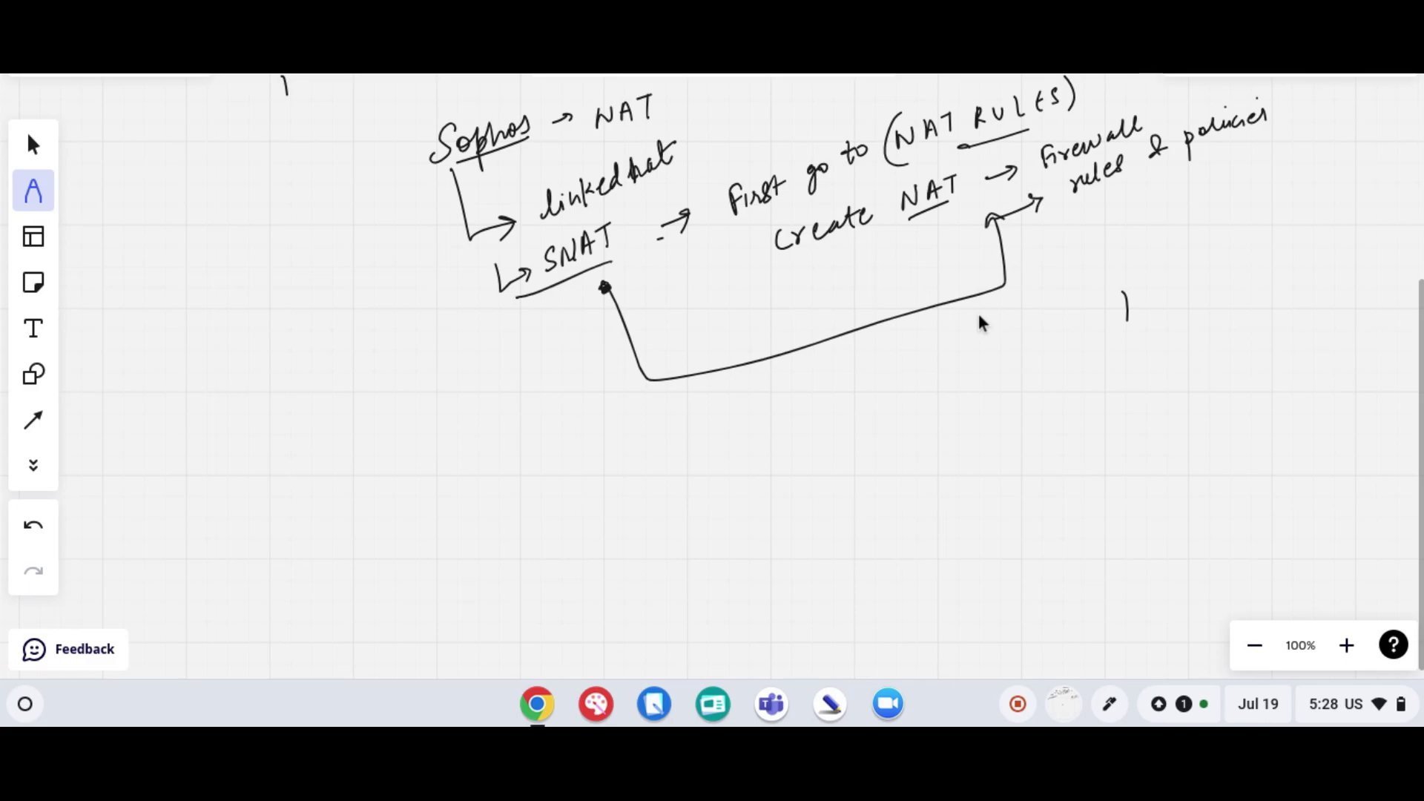
mouse_move(938, 117)
left_mouse_down()
mouse_move(961, 109)
mouse_move(949, 130)
left_mouse_up()
scroll(981, 322, "right", 1)
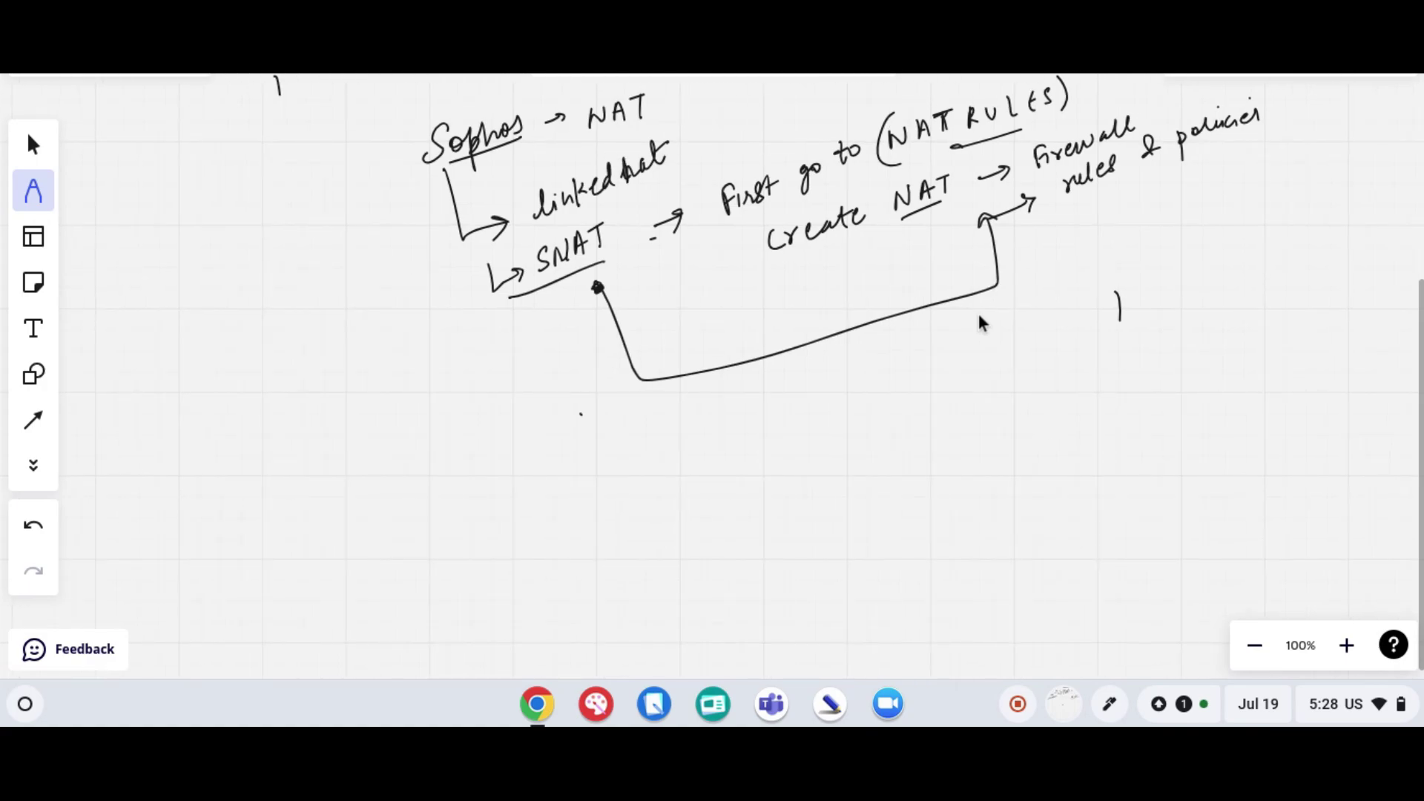
Handwrite the numbered note "① Rules → on multiple policies" below the connector and underline the whole line.
mouse_move(578, 410)
left_mouse_down()
mouse_move(580, 434)
mouse_move(581, 404)
left_mouse_up()
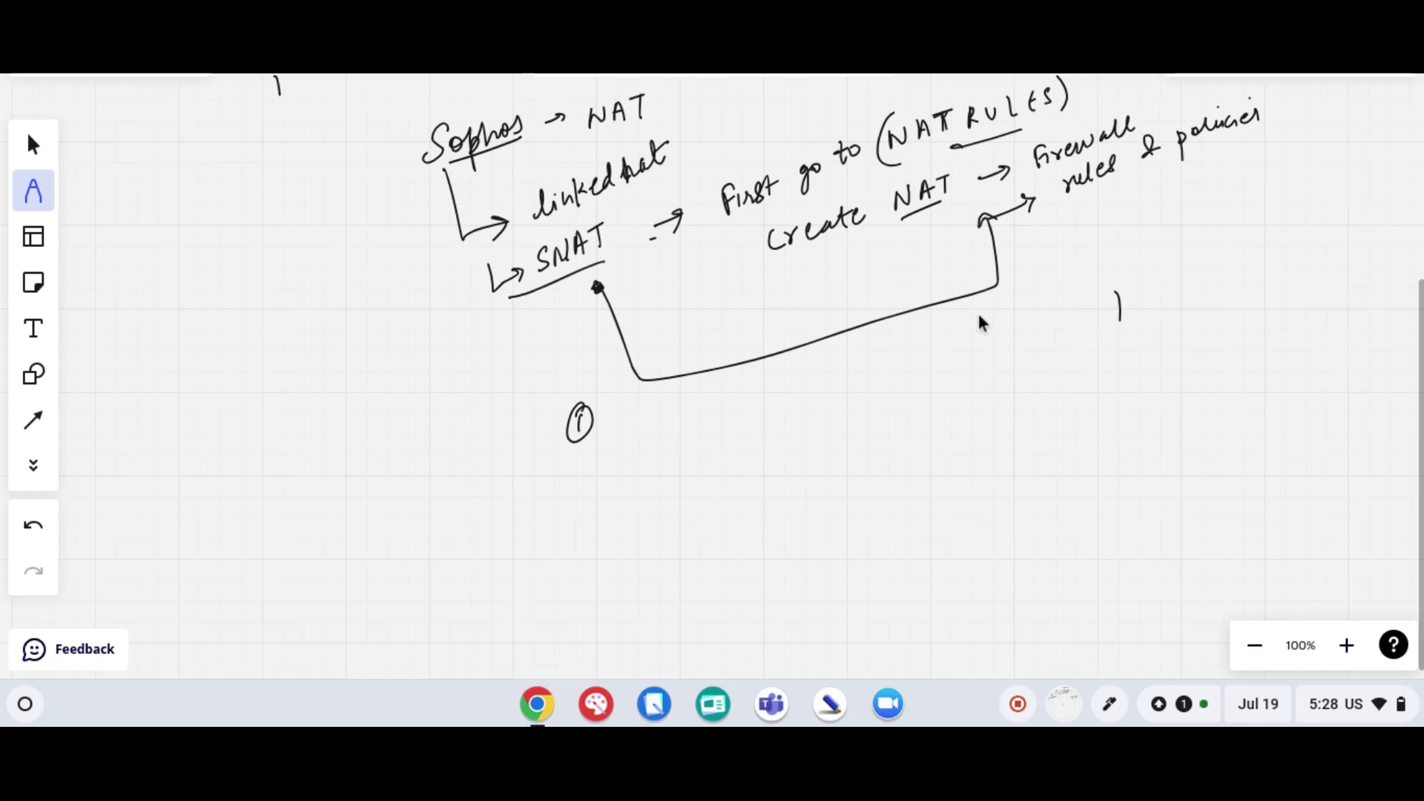
mouse_move(619, 401)
left_mouse_down()
mouse_move(630, 425)
mouse_move(671, 424)
left_mouse_up()
left_click_drag(696, 410, 832, 386)
mouse_move(839, 368)
left_mouse_down()
mouse_move(863, 399)
mouse_move(870, 365)
mouse_move(887, 373)
left_mouse_up()
mouse_move(908, 362)
left_mouse_down()
mouse_move(909, 390)
mouse_move(933, 370)
left_mouse_up()
mouse_move(936, 374)
left_mouse_down()
mouse_move(944, 351)
mouse_move(963, 371)
left_mouse_up()
left_click_drag(971, 371, 984, 356)
left_click_drag(999, 352, 989, 368)
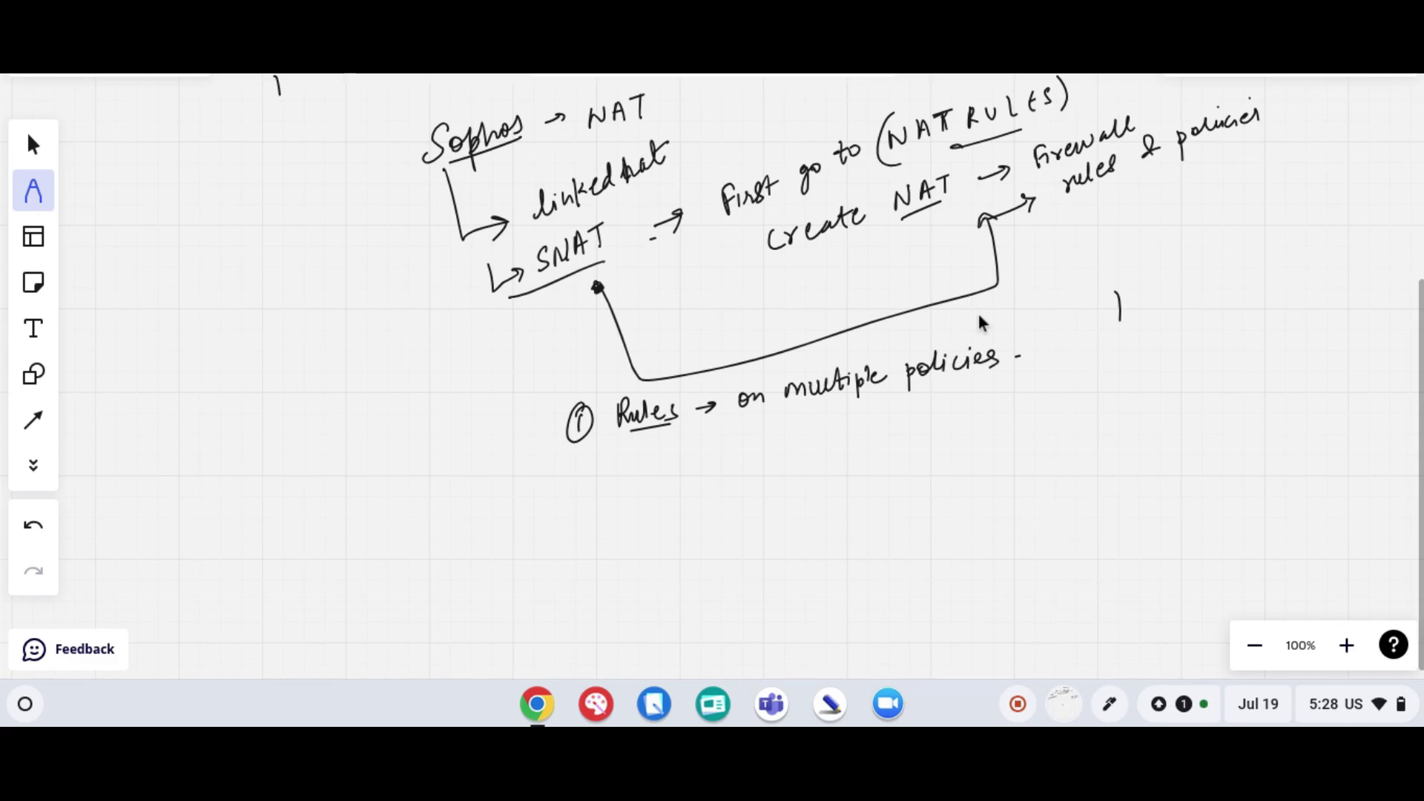
left_click_drag(560, 458, 1024, 385)
left_click(1059, 375)
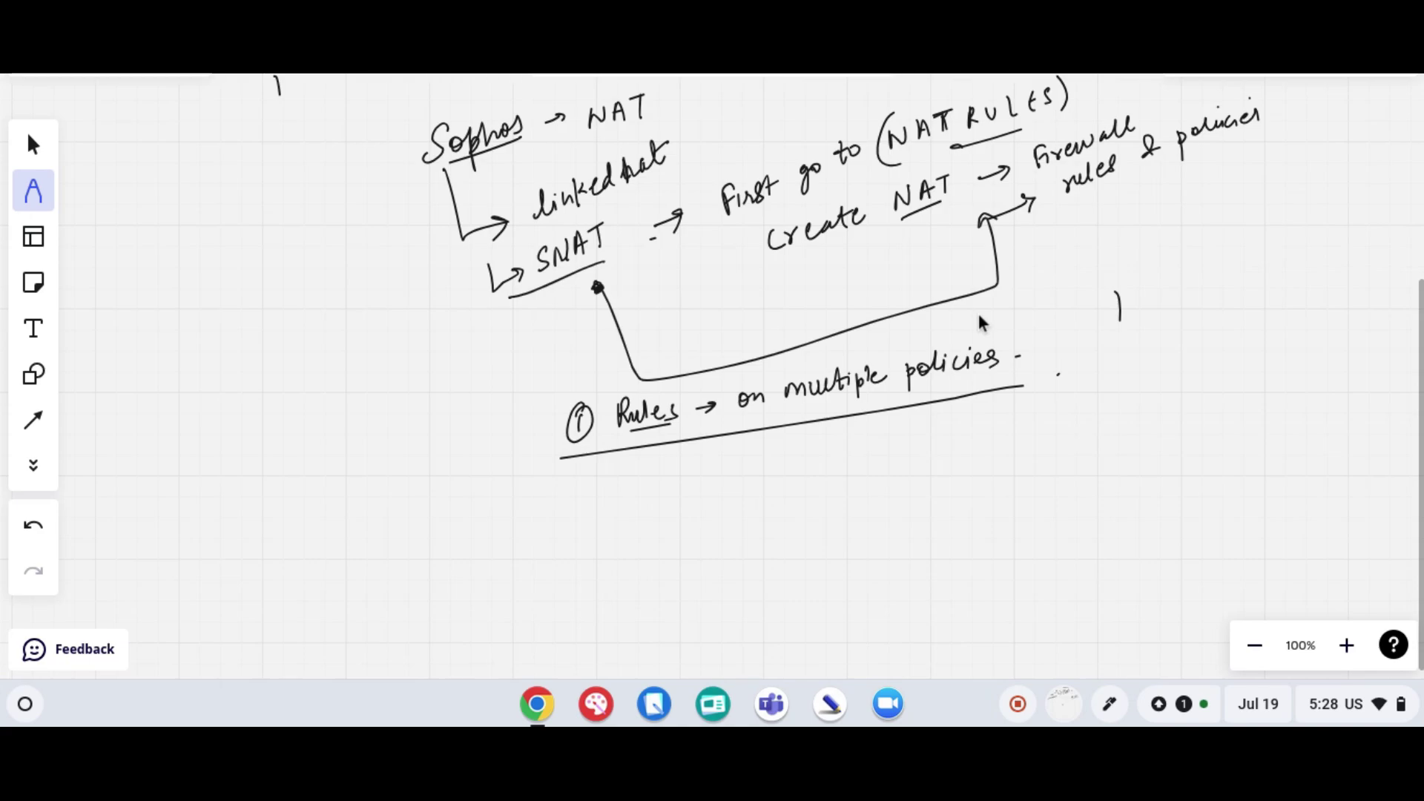
Handwrite an underlined "linked NAT" heading in the empty area below the notes, with a branch reading "Rules & policies".
scroll(981, 322, "down", 3)
scroll(980, 323, "right", 1)
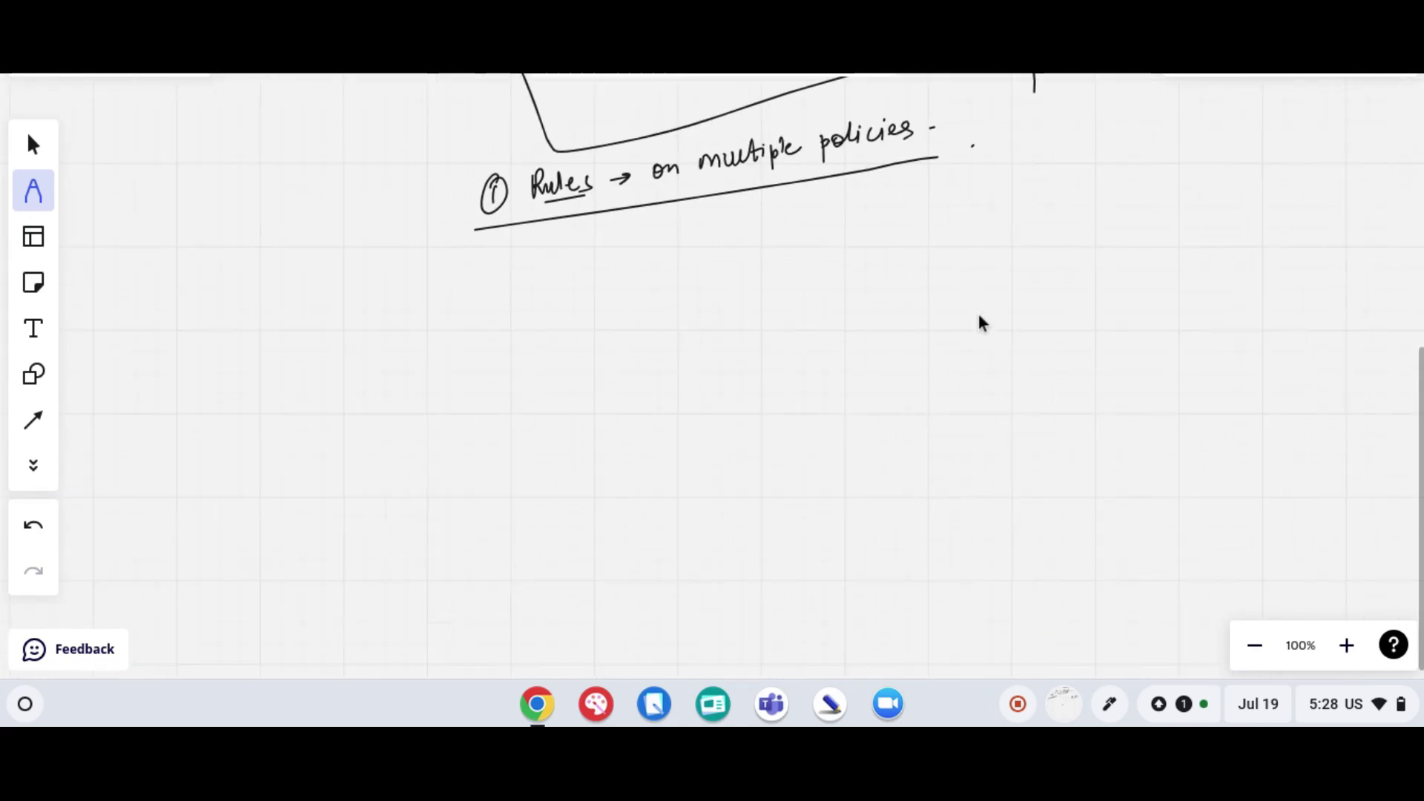
scroll(981, 323, "down", 2)
mouse_move(445, 183)
left_mouse_down()
mouse_move(559, 117)
mouse_move(588, 109)
mouse_move(590, 127)
left_mouse_up()
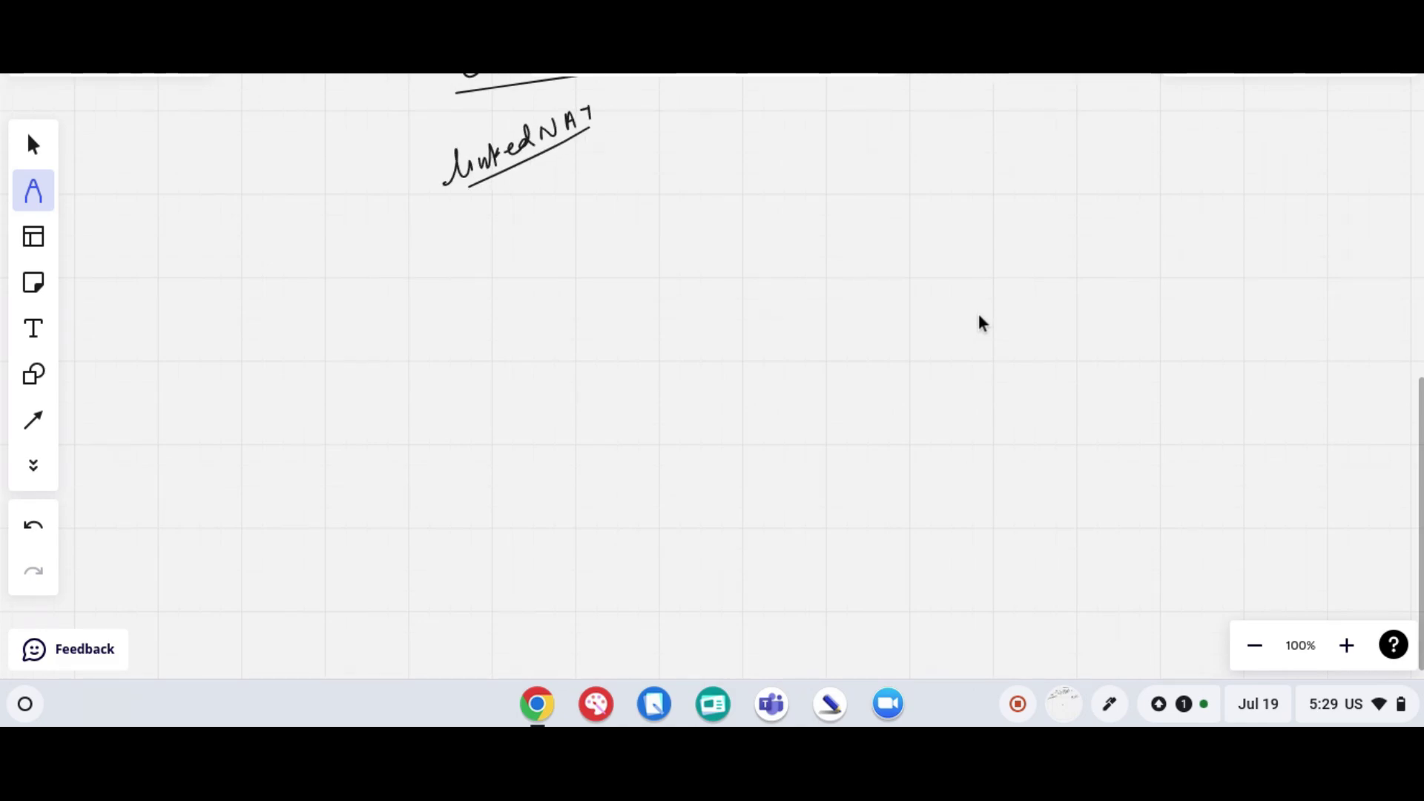
mouse_move(505, 194)
left_mouse_down()
mouse_move(524, 215)
mouse_move(599, 185)
left_mouse_up()
left_click_drag(605, 188, 689, 203)
left_click_drag(689, 172, 702, 178)
mouse_move(720, 153)
left_mouse_down()
mouse_move(724, 178)
mouse_move(744, 173)
left_mouse_up()
mouse_move(758, 160)
left_mouse_down()
mouse_move(759, 172)
mouse_move(776, 159)
left_mouse_up()
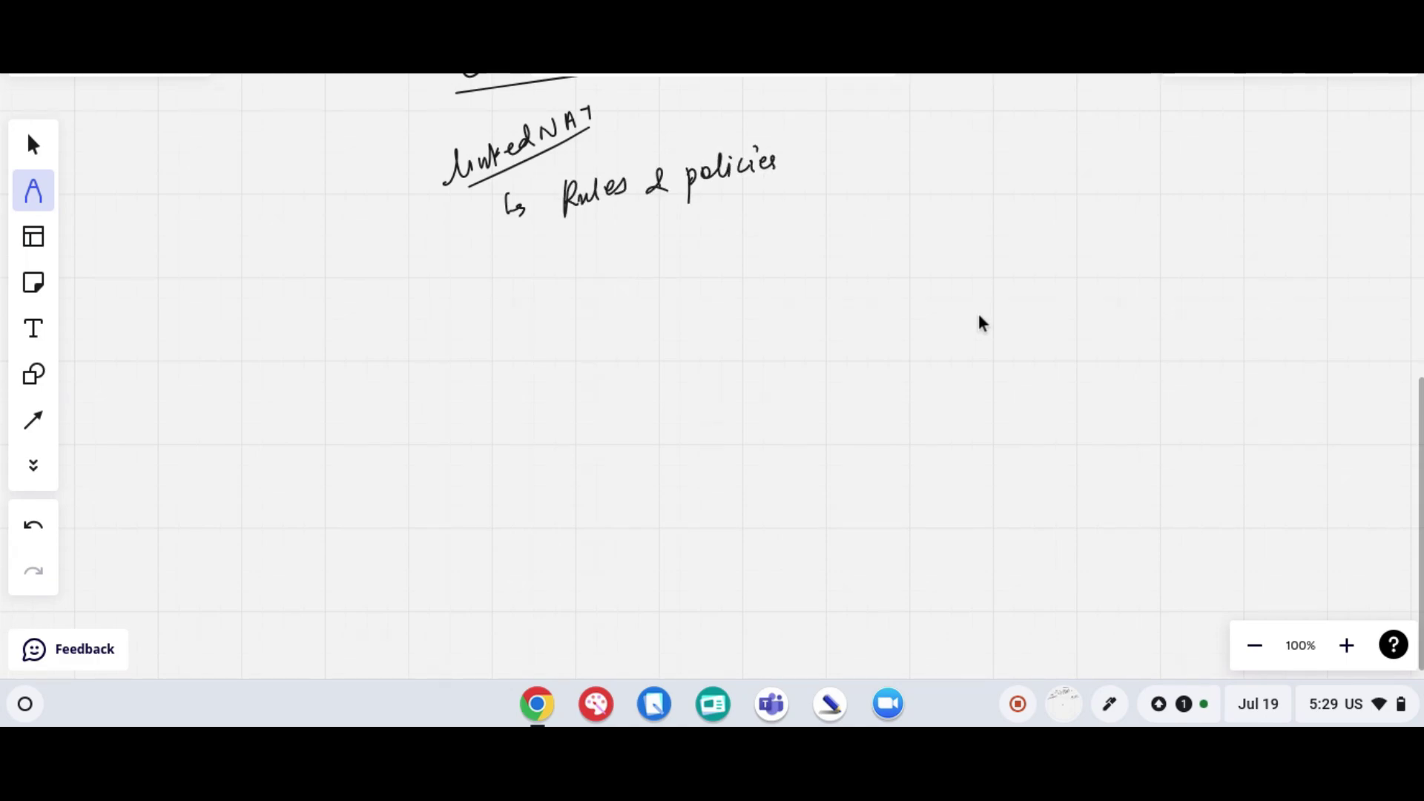
Underline "Rules & policies" and handwrite the list "source add, Dip, Dsource, services" beneath it.
mouse_move(594, 219)
left_mouse_down()
mouse_move(723, 208)
mouse_move(576, 244)
mouse_move(570, 266)
mouse_move(675, 252)
mouse_move(709, 221)
left_mouse_up()
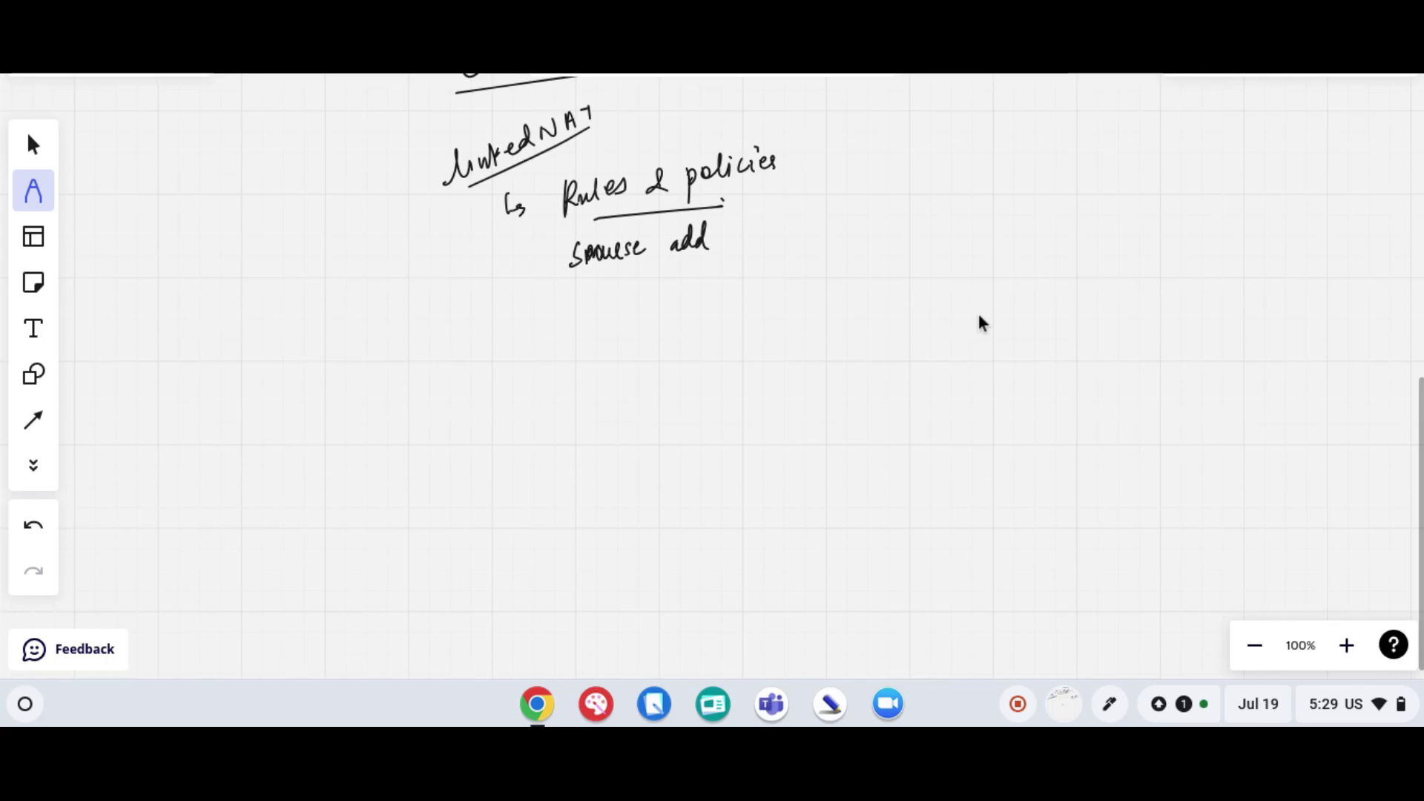
left_click_drag(591, 280, 593, 305)
mouse_move(592, 282)
left_mouse_down()
mouse_move(594, 304)
mouse_move(624, 308)
mouse_move(602, 342)
mouse_move(632, 322)
left_mouse_up()
mouse_move(638, 331)
left_mouse_down()
mouse_move(686, 304)
mouse_move(624, 368)
mouse_move(699, 336)
left_mouse_up()
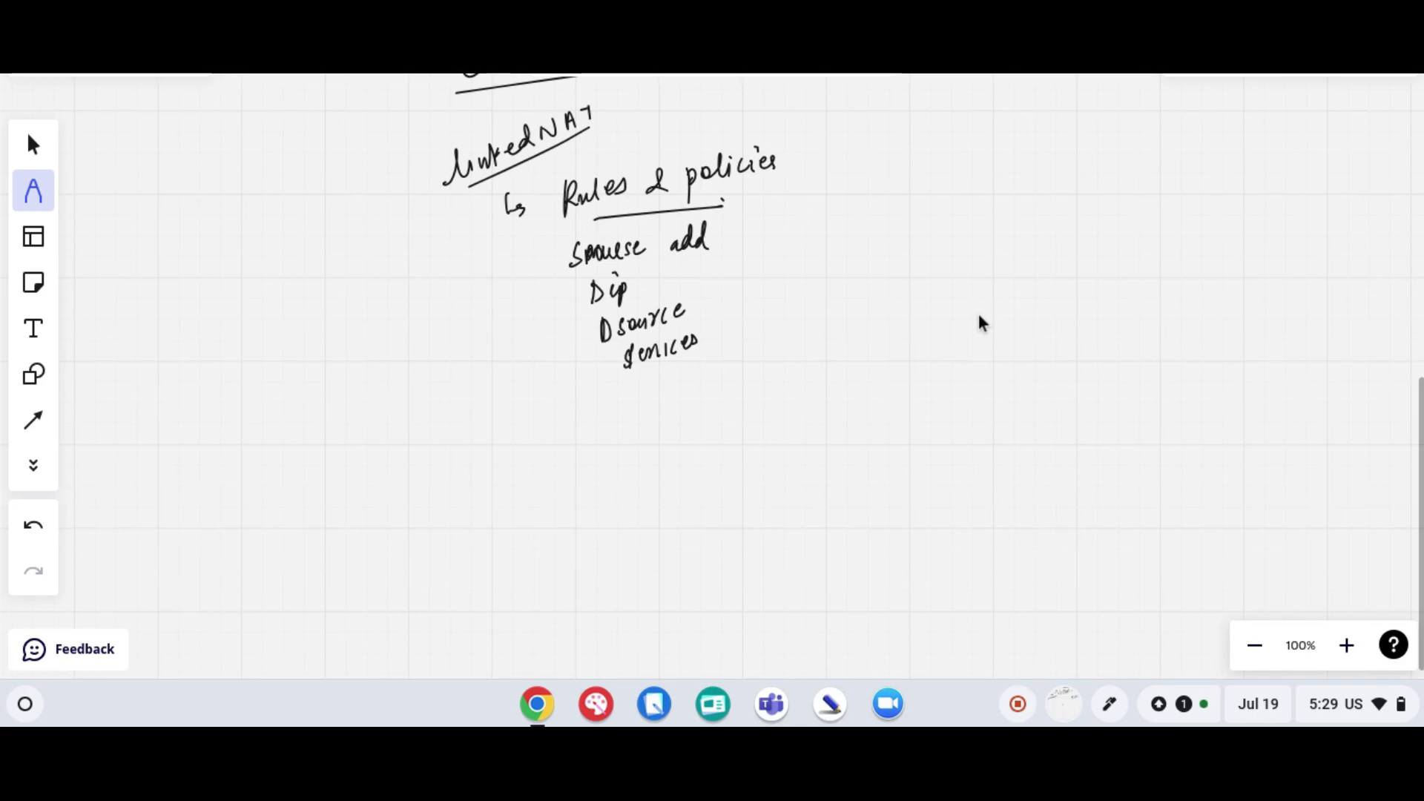
Handwrite an underlined "Create linkedNAT" below the services entry, with a small arrow branching off its underline.
left_click_drag(646, 403, 657, 383)
left_click(583, 416)
mouse_move(583, 417)
left_mouse_down()
mouse_move(591, 399)
mouse_move(624, 414)
mouse_move(639, 379)
left_mouse_up()
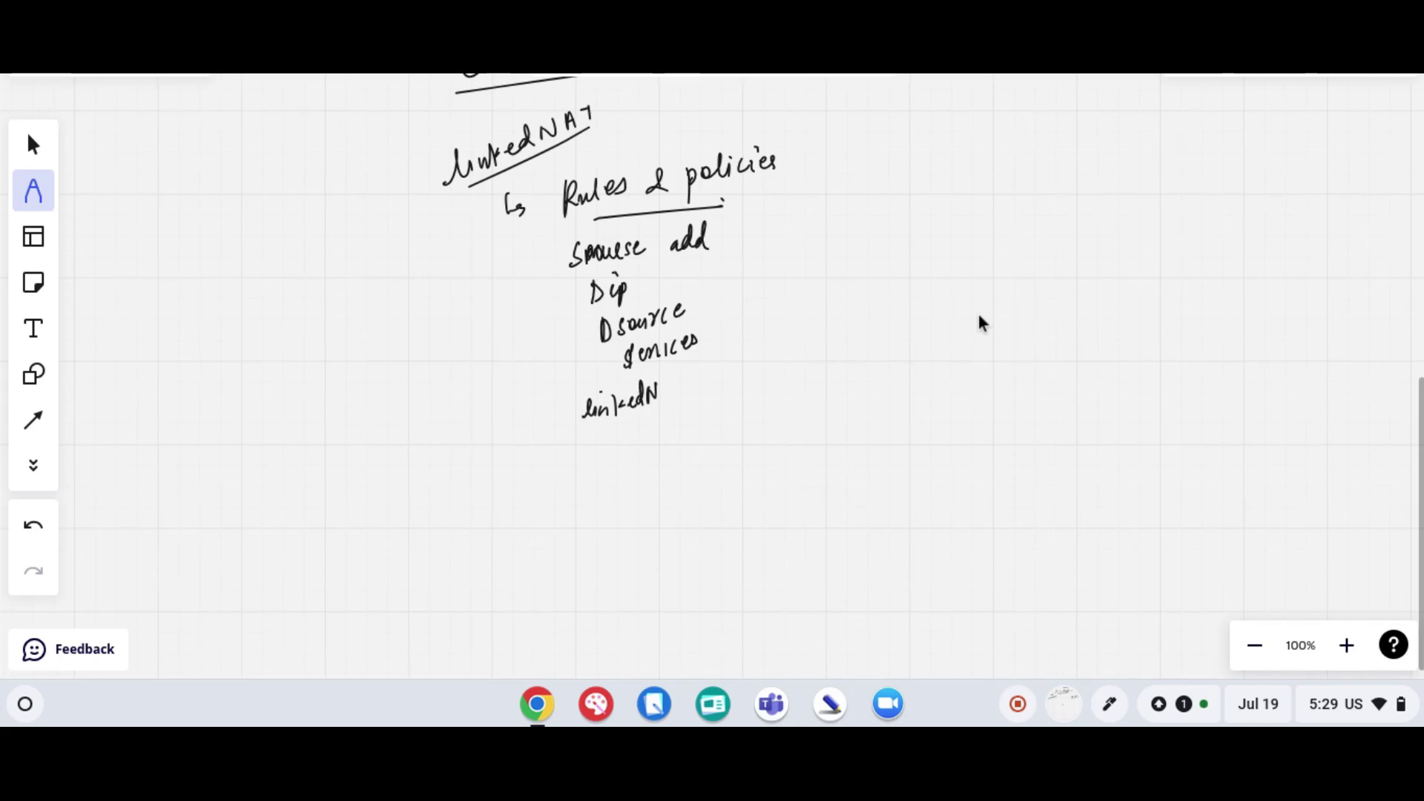
mouse_move(496, 417)
left_mouse_down()
mouse_move(486, 439)
mouse_move(535, 404)
left_mouse_up()
left_click_drag(540, 421, 548, 407)
left_click_drag(661, 395, 678, 383)
mouse_move(680, 373)
left_mouse_down()
mouse_move(681, 391)
mouse_move(696, 370)
left_mouse_up()
mouse_move(482, 450)
left_mouse_down()
mouse_move(666, 413)
mouse_move(626, 445)
mouse_move(673, 437)
left_mouse_up()
Draw a box beside the linkedNAT arrow, titled NAT, with "original" and "MASQ" written inside.
mouse_move(748, 360)
left_mouse_down()
mouse_move(897, 375)
mouse_move(902, 412)
left_mouse_up()
mouse_move(742, 363)
left_mouse_down()
mouse_move(741, 382)
mouse_move(899, 413)
left_mouse_up()
mouse_move(791, 359)
left_mouse_down()
mouse_move(793, 373)
mouse_move(808, 351)
left_mouse_up()
mouse_move(811, 363)
left_mouse_down()
mouse_move(818, 347)
mouse_move(825, 362)
left_mouse_up()
left_click_drag(814, 357, 845, 342)
left_click_drag(836, 344, 839, 361)
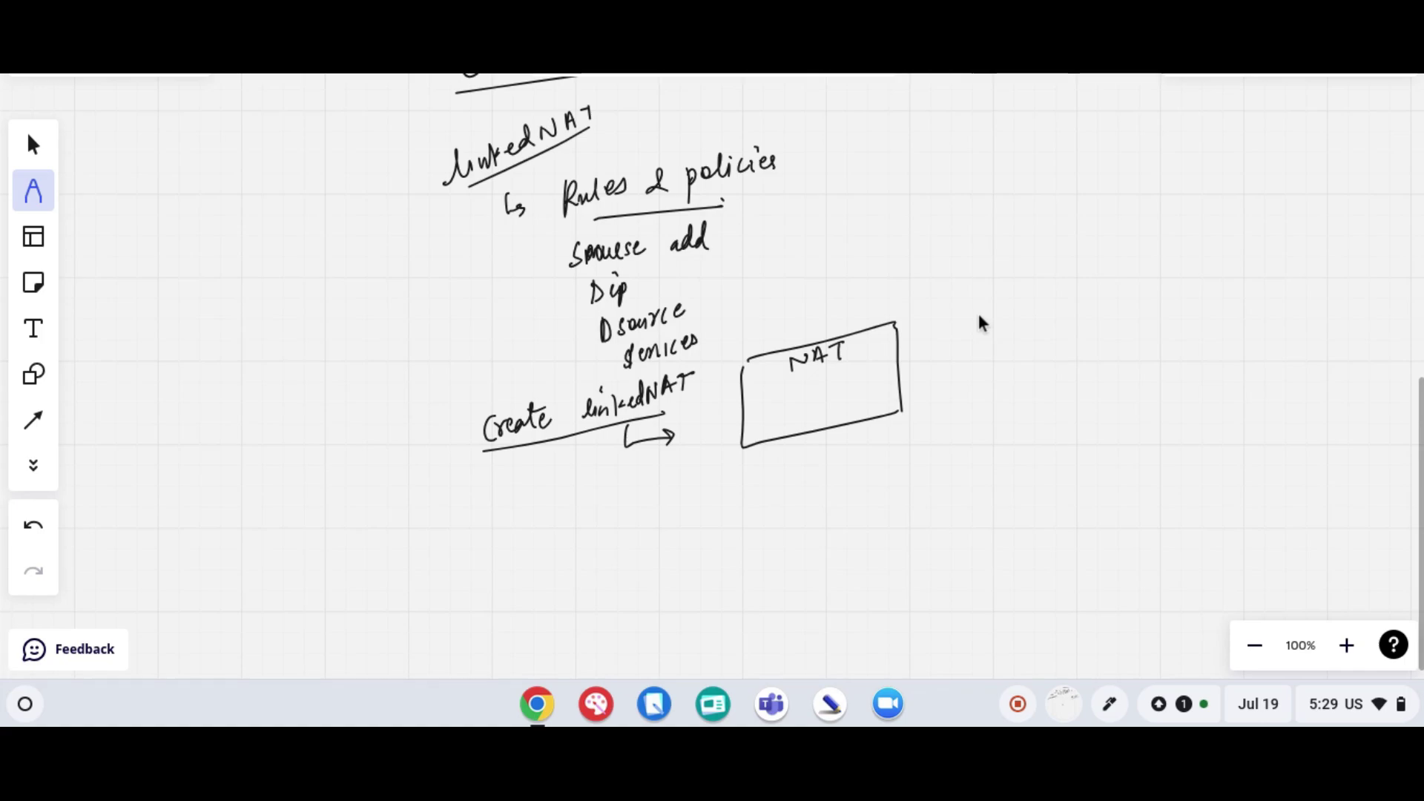
mouse_move(763, 390)
left_mouse_down()
mouse_move(818, 380)
mouse_move(814, 396)
mouse_move(860, 367)
left_mouse_up()
left_click_drag(798, 421, 826, 409)
mouse_move(836, 399)
left_mouse_down()
mouse_move(828, 416)
mouse_move(856, 413)
left_mouse_up()
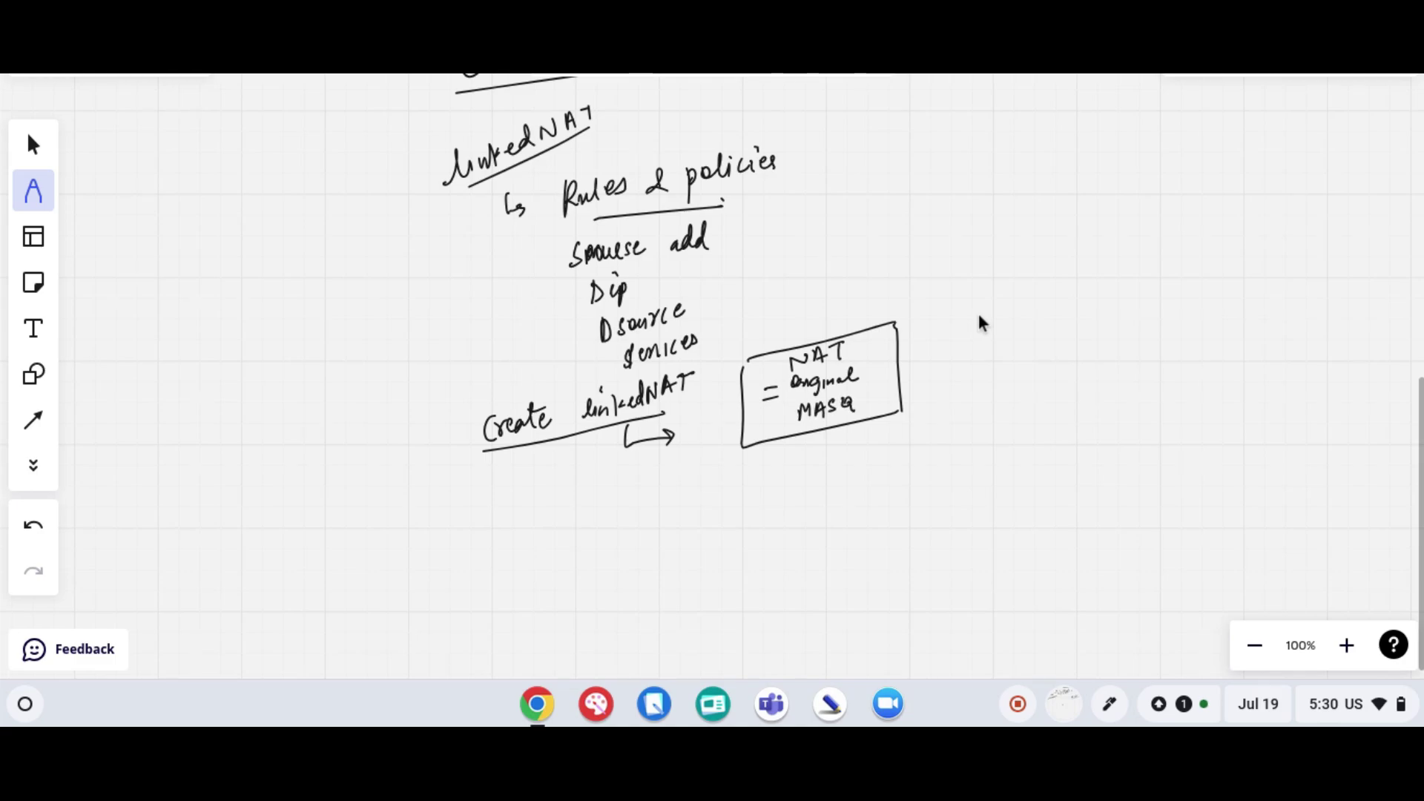
Touch up the NAT lettering and box marks, and draw a curved arrow from "Create linkedNAT" back up to "Rules & policies".
left_click_drag(816, 363, 836, 359)
left_click_drag(769, 412, 780, 410)
mouse_move(678, 376)
left_mouse_down()
mouse_move(702, 368)
mouse_move(682, 394)
left_mouse_up()
mouse_move(579, 438)
left_mouse_down()
mouse_move(405, 433)
mouse_move(543, 225)
mouse_move(528, 253)
left_mouse_up()
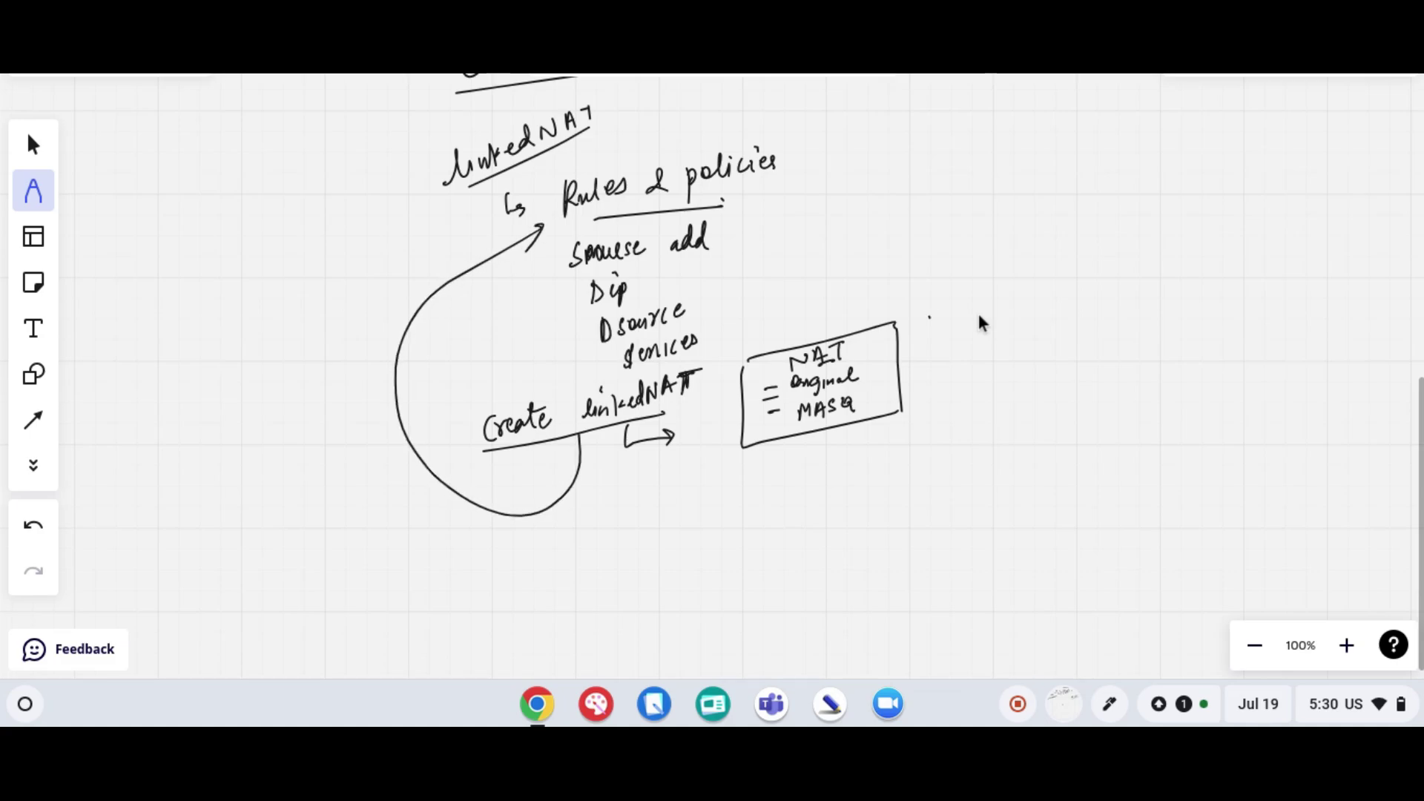
Draw a curly brace beside the NAT box with four lines fanning out, and handwrite an underlined "future" at their end.
mouse_move(929, 317)
left_mouse_down()
mouse_move(968, 349)
mouse_move(909, 387)
left_mouse_up()
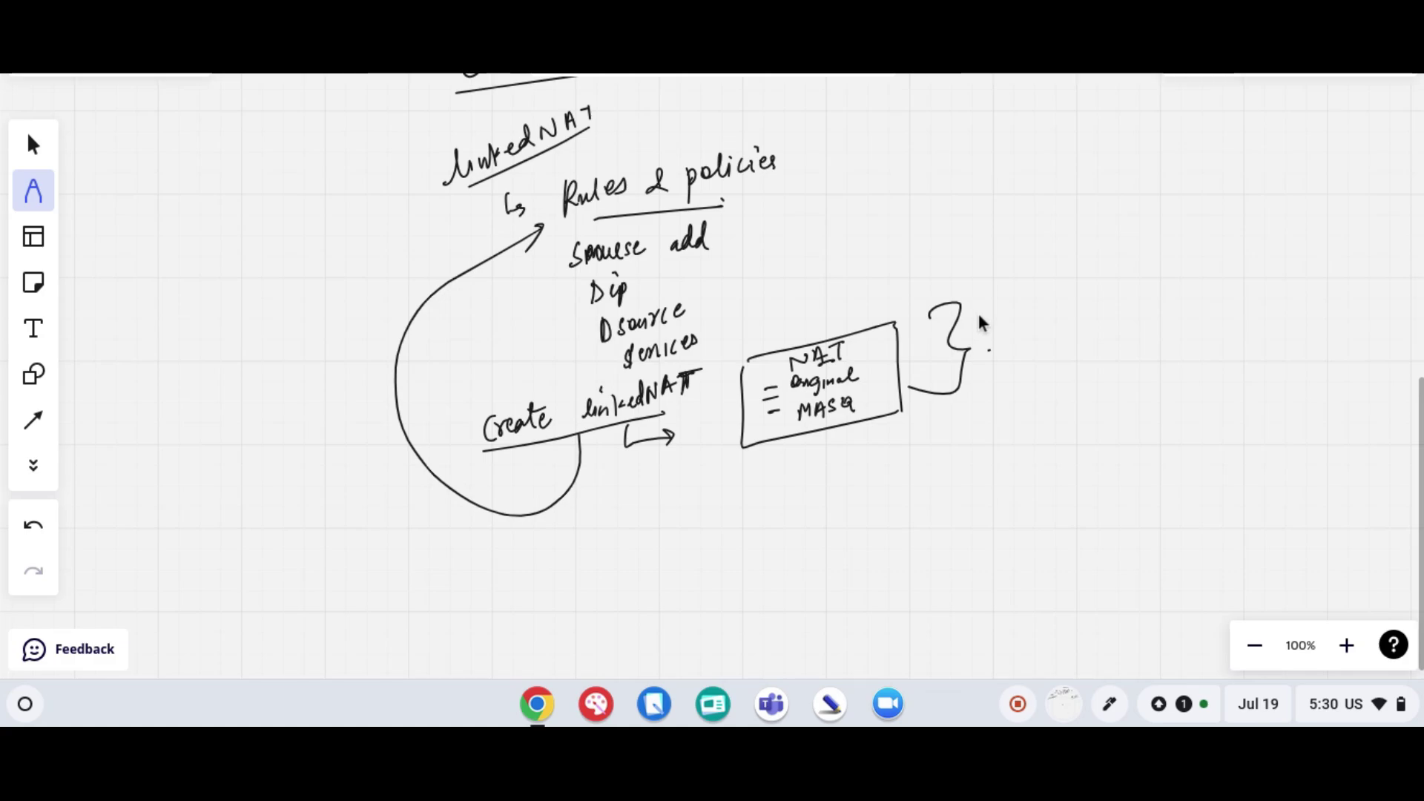
mouse_move(991, 301)
left_mouse_down()
mouse_move(1054, 257)
mouse_move(1083, 342)
left_mouse_up()
mouse_move(1088, 254)
left_mouse_down()
mouse_move(1099, 226)
mouse_move(1165, 221)
left_mouse_up()
left_click_drag(1096, 272, 1151, 247)
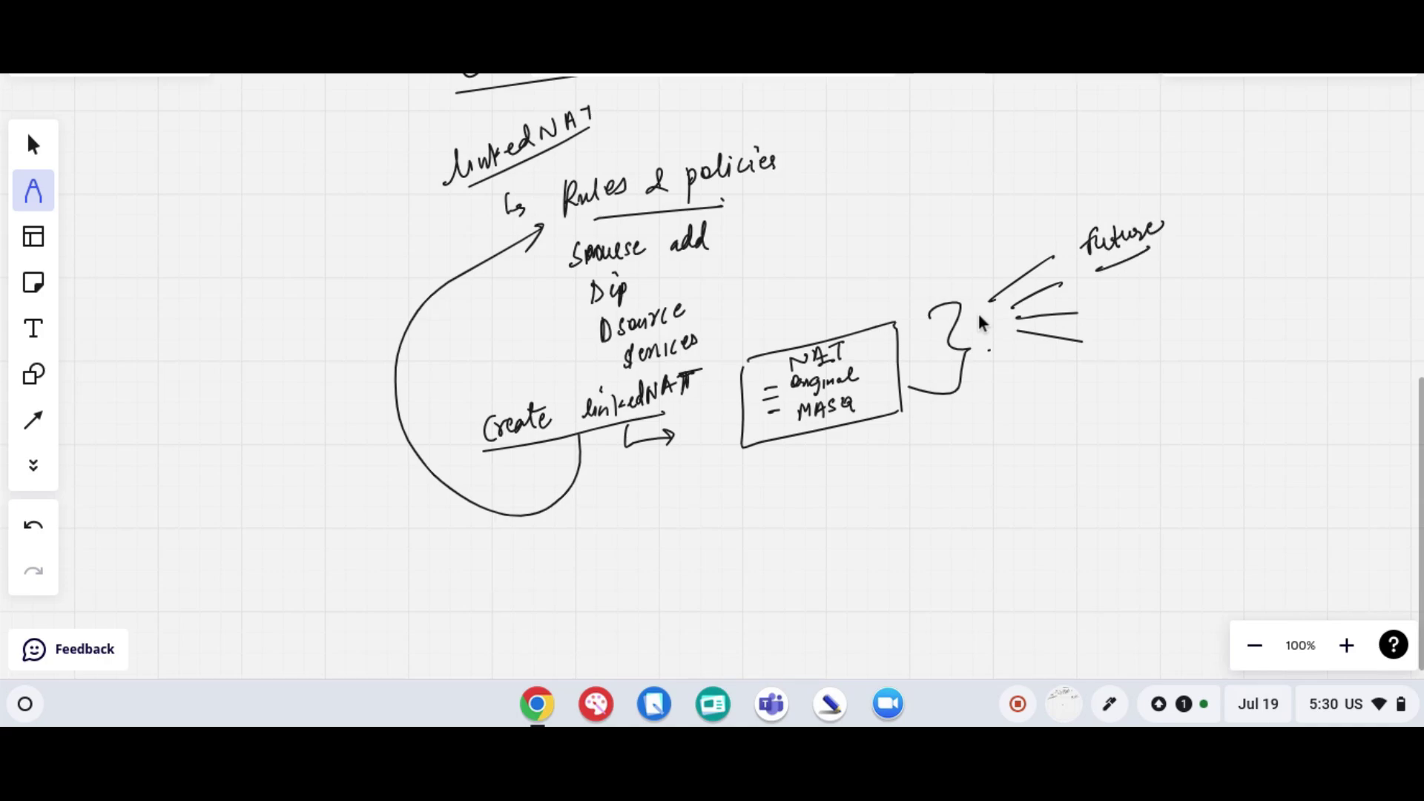
Complete the T of the "linked NAT" heading and draw a frame around "Rules & policies".
left_click_drag(580, 107, 604, 95)
mouse_move(819, 127)
left_mouse_down()
mouse_move(764, 112)
mouse_move(557, 194)
mouse_move(772, 204)
mouse_move(816, 124)
left_mouse_up()
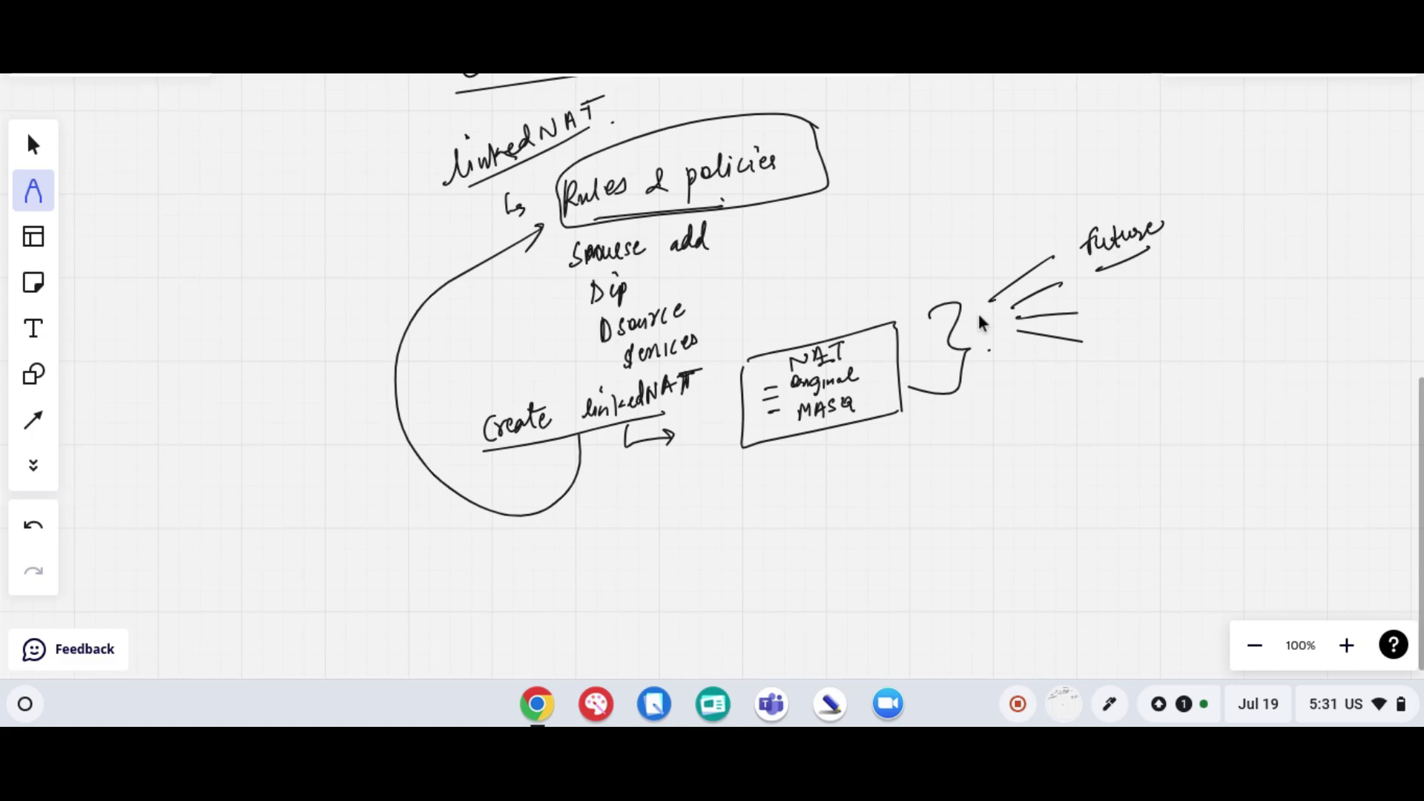
Add a small arrow mark in front of "Create linkedNAT" and underline MASQ inside the NAT box.
scroll(980, 321, "down", 5)
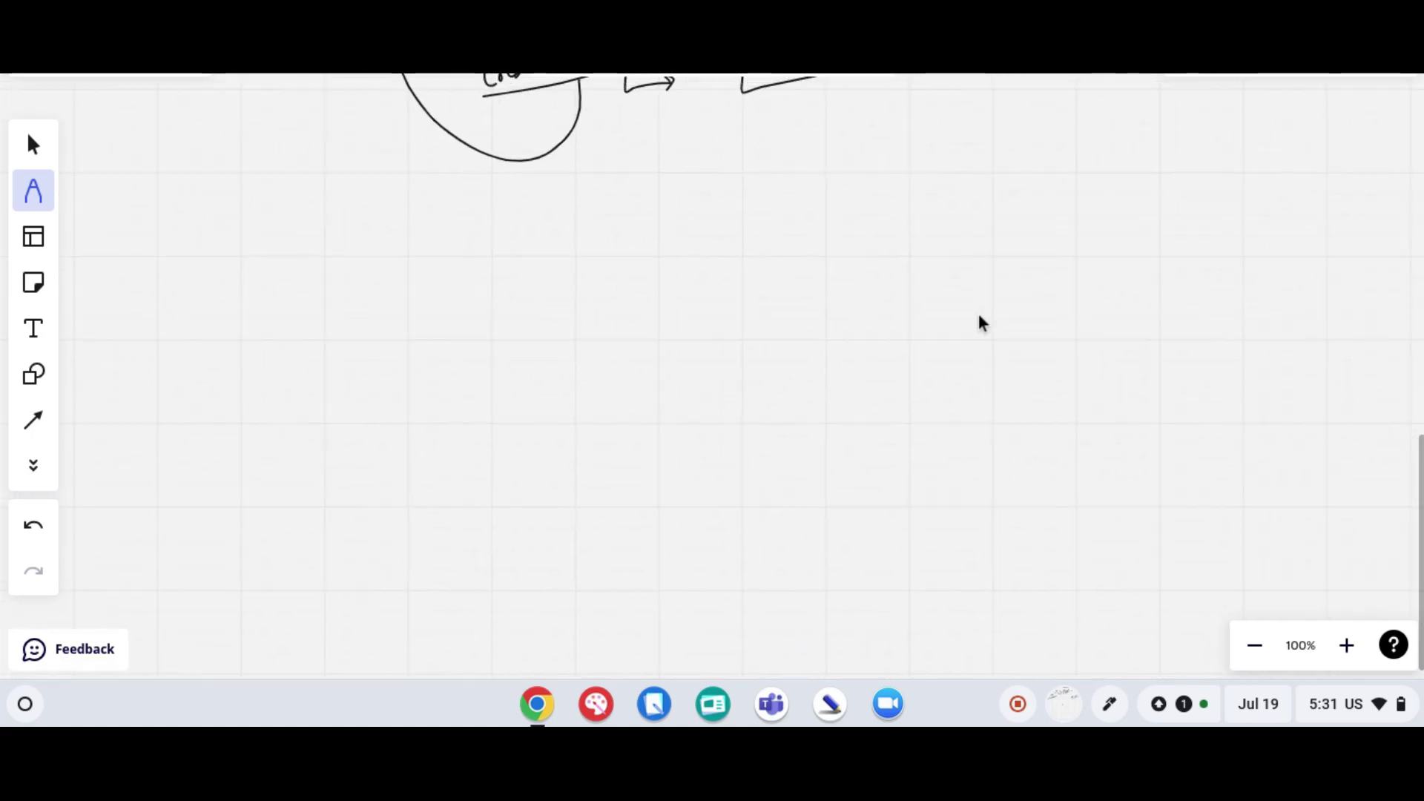
scroll(981, 322, "up", 4)
scroll(981, 321, "up", 3)
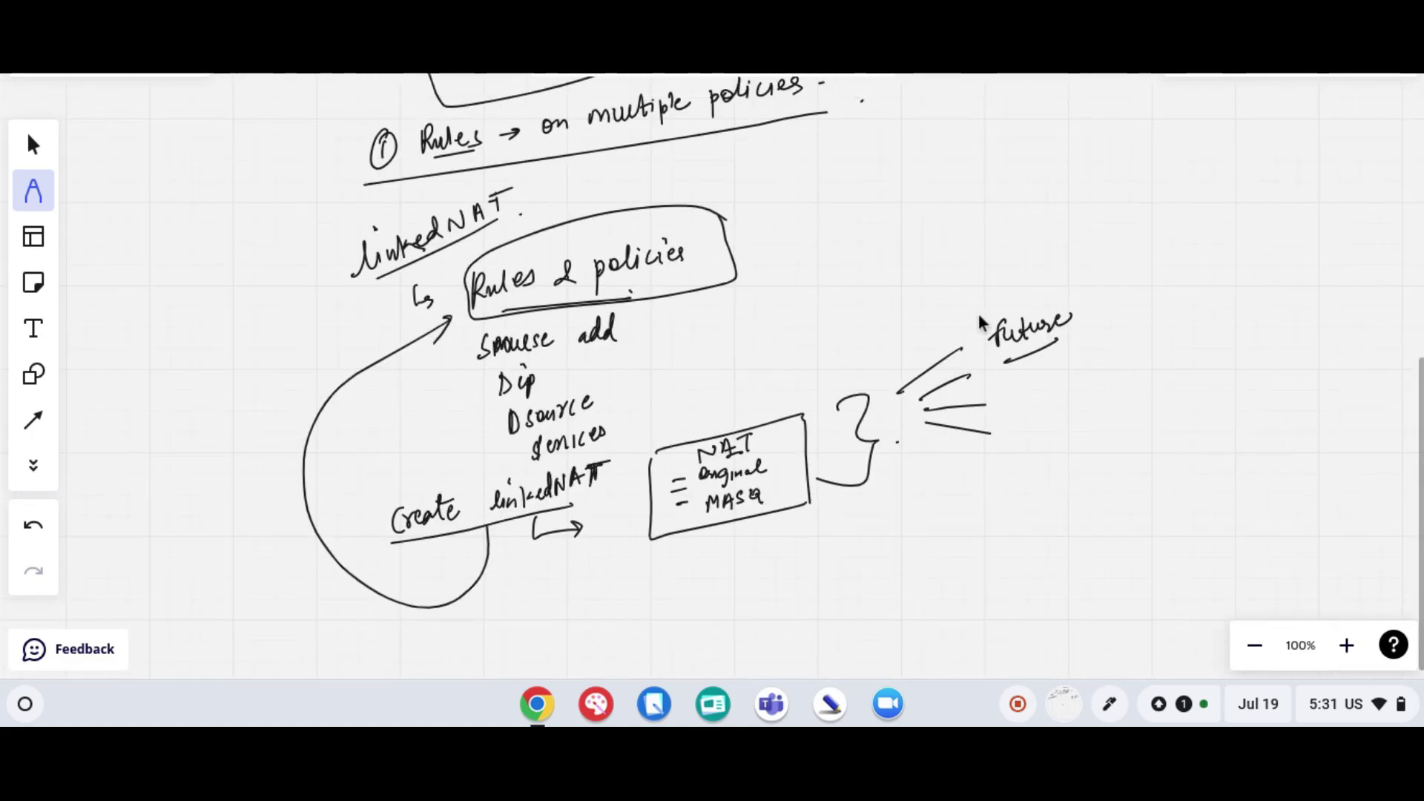
left_click_drag(361, 530, 386, 522)
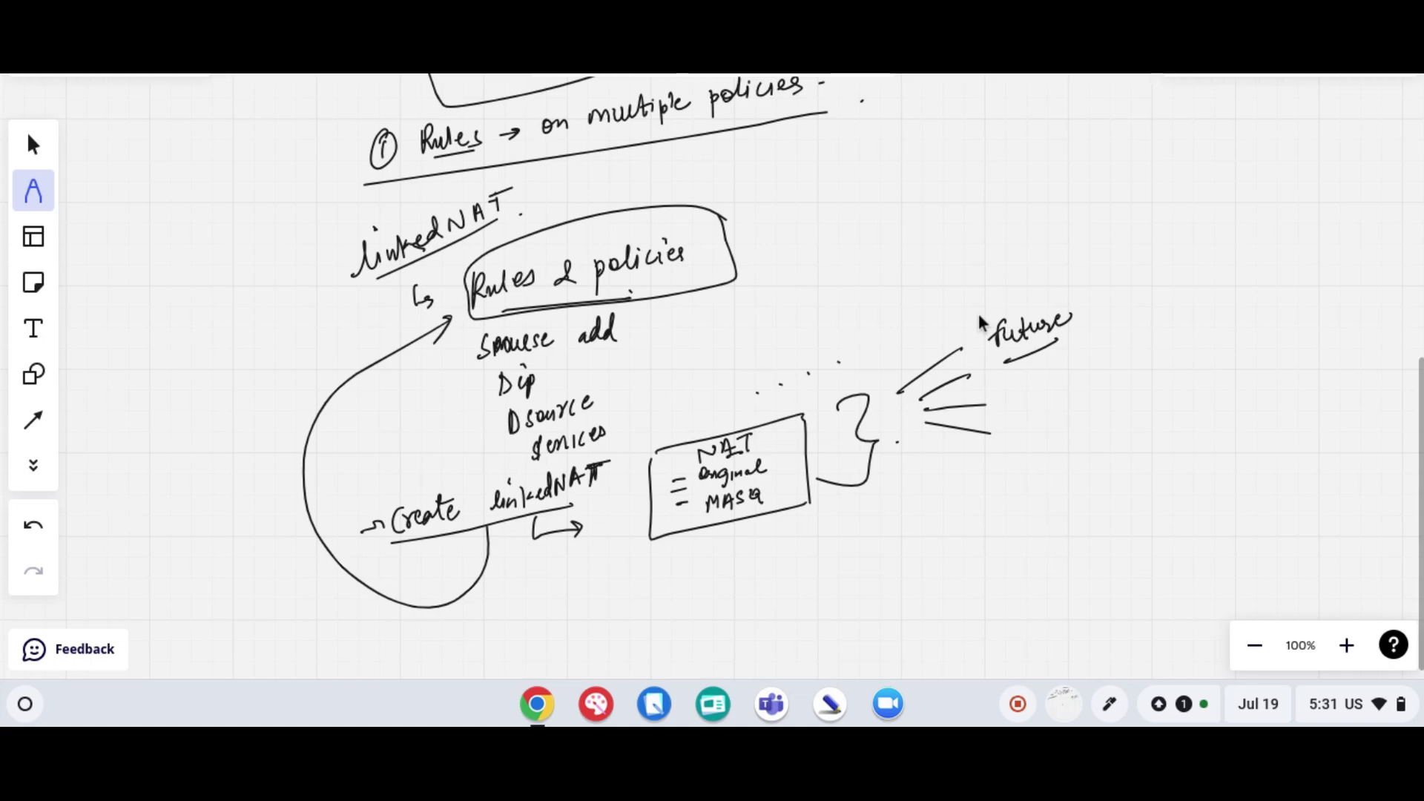
left_click_drag(710, 519, 741, 513)
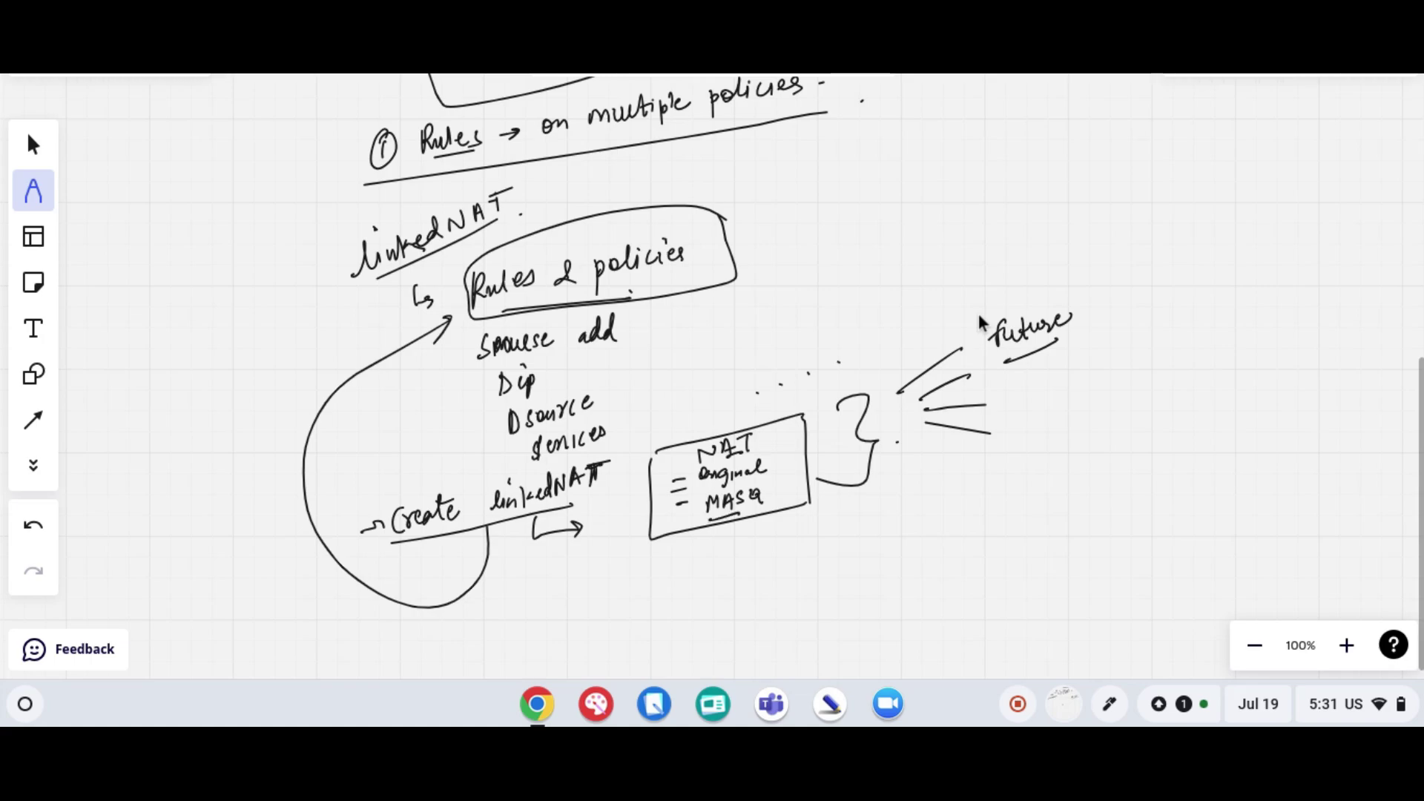